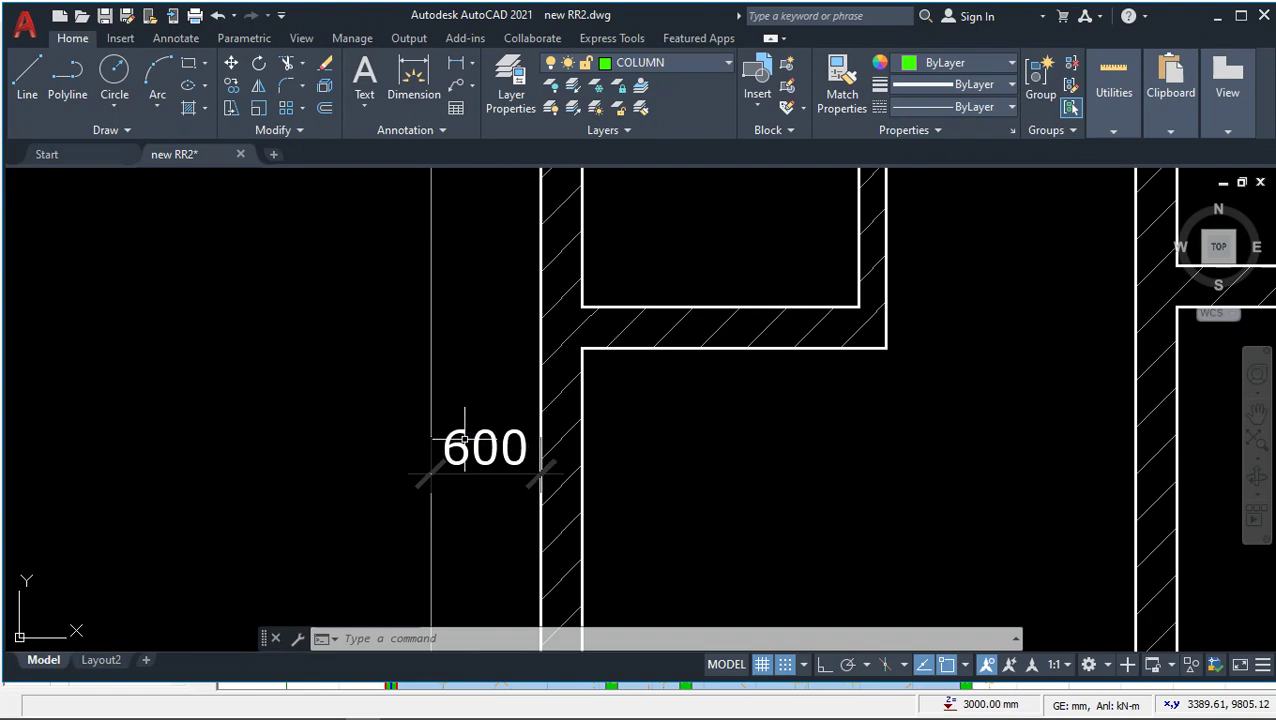
# Examine the distances dimensioned between the outer walls and the outer outline around the AutoCAD floor plan.
pyautogui.scroll(-5, 442, 498)
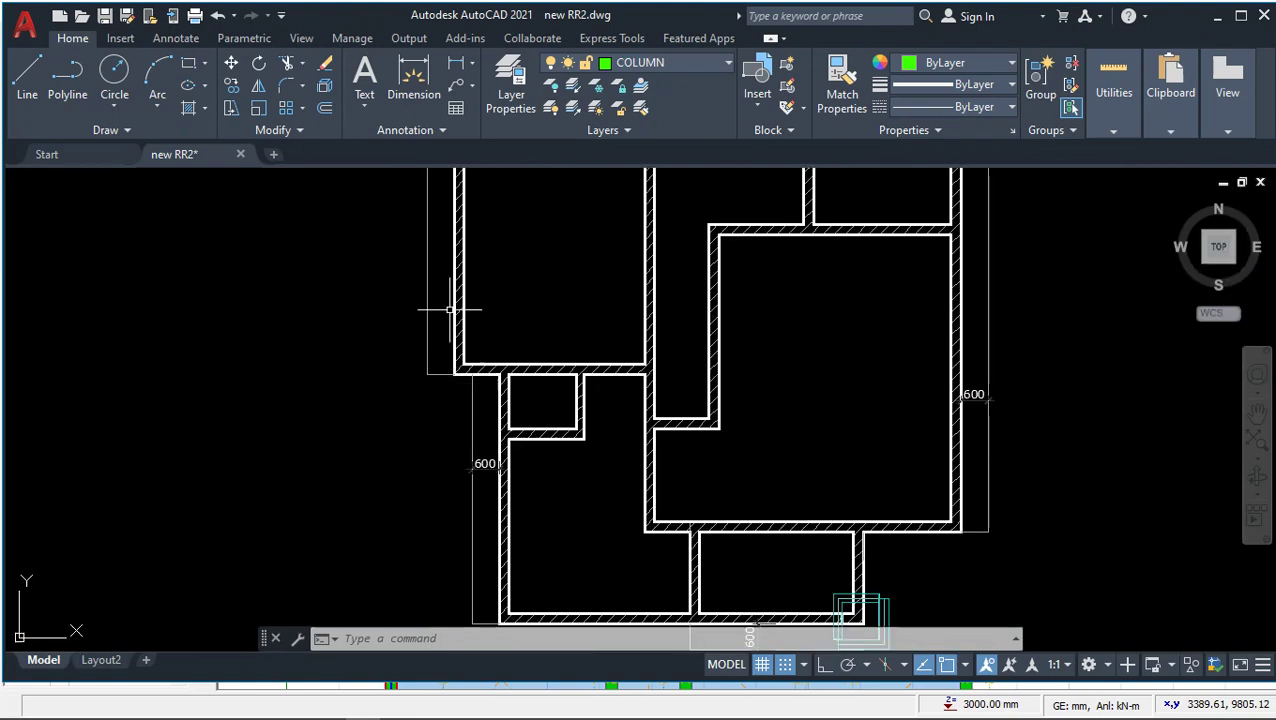
pyautogui.scroll(5, 472, 348)
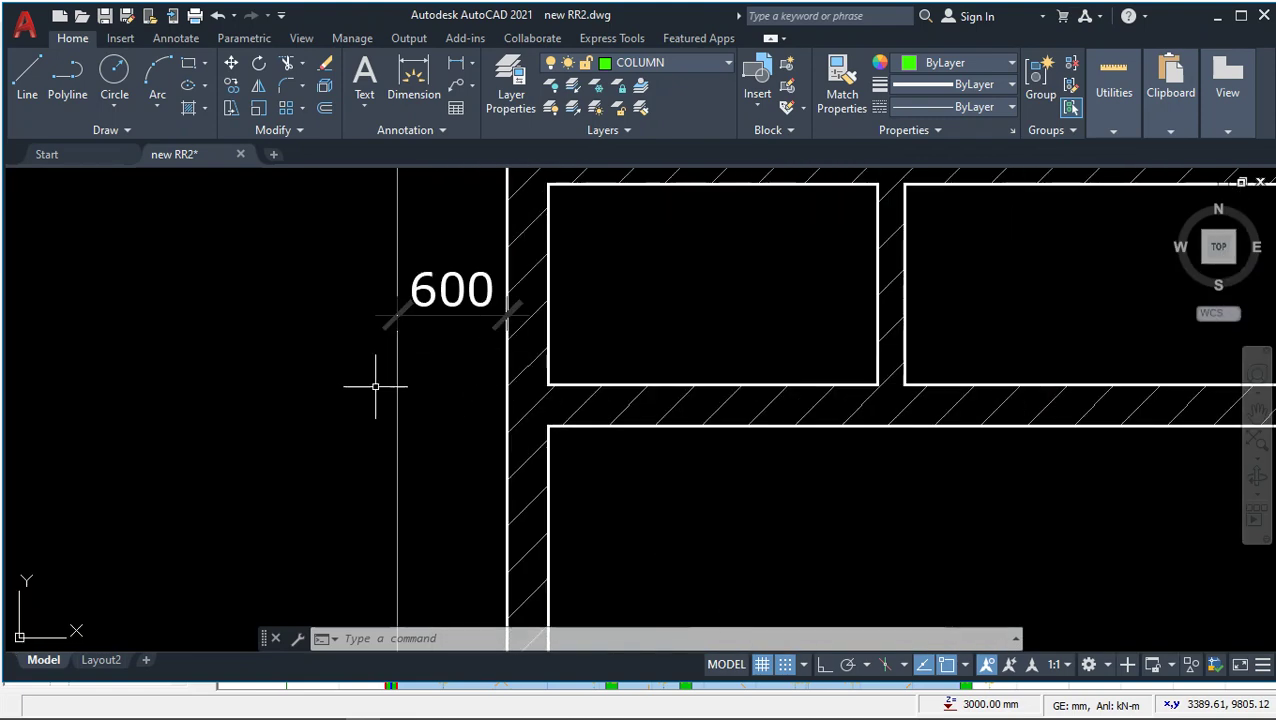
pyautogui.scroll(-3, 375, 386)
pyautogui.scroll(-2, 426, 405)
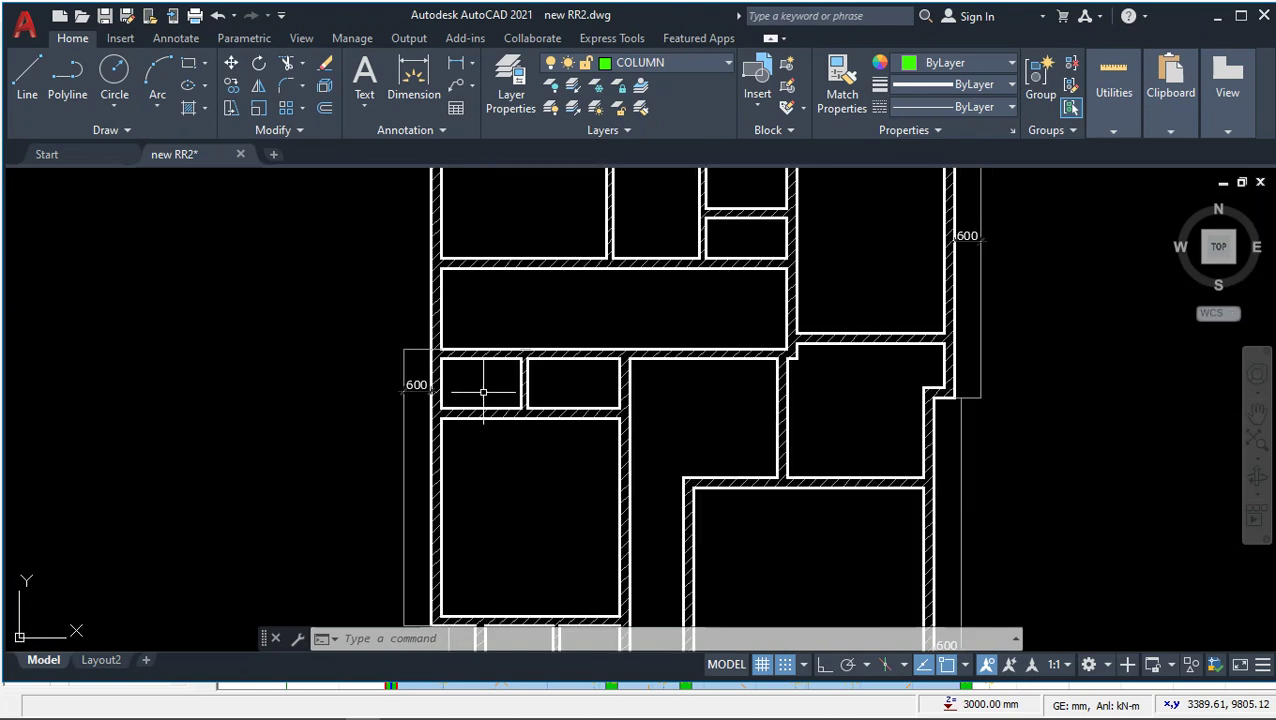
pyautogui.scroll(3, 995, 218)
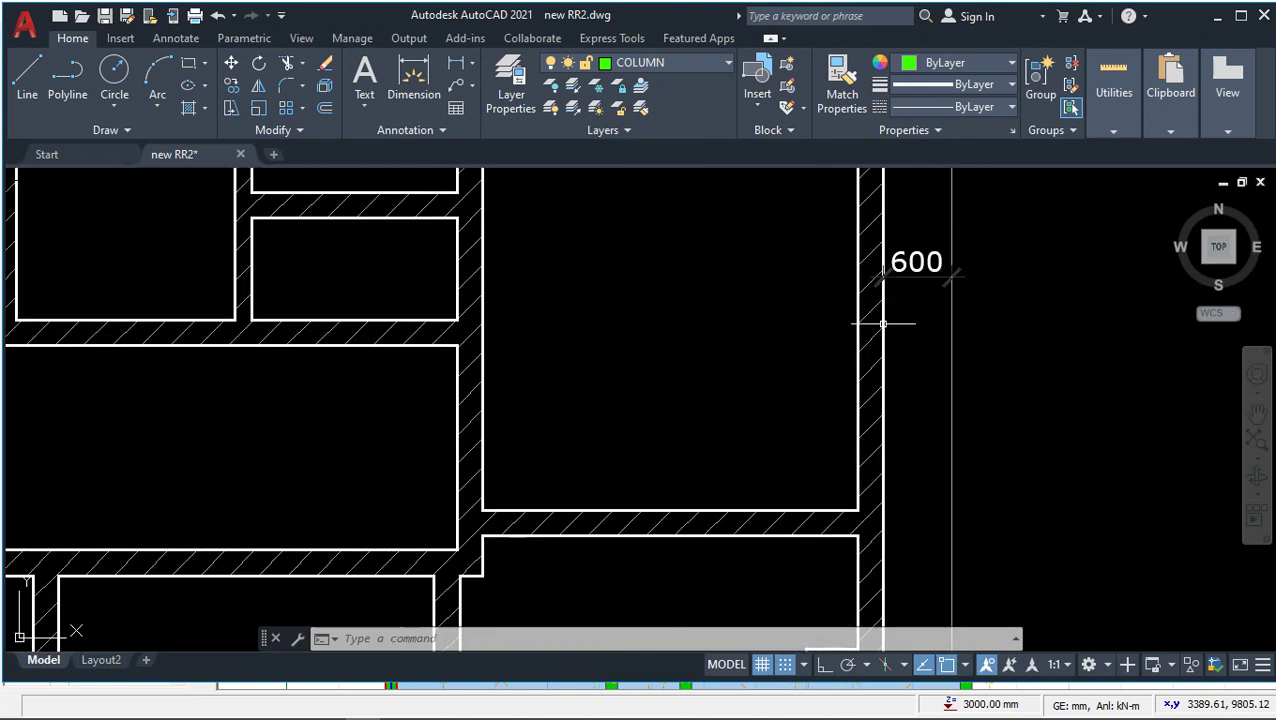
pyautogui.scroll(-3, 883, 323)
# Compare the perimeter beams of the Storey 1 plan in ProtaStructure with the outer wall dimension in AutoCAD.
pyautogui.click(432, 706)
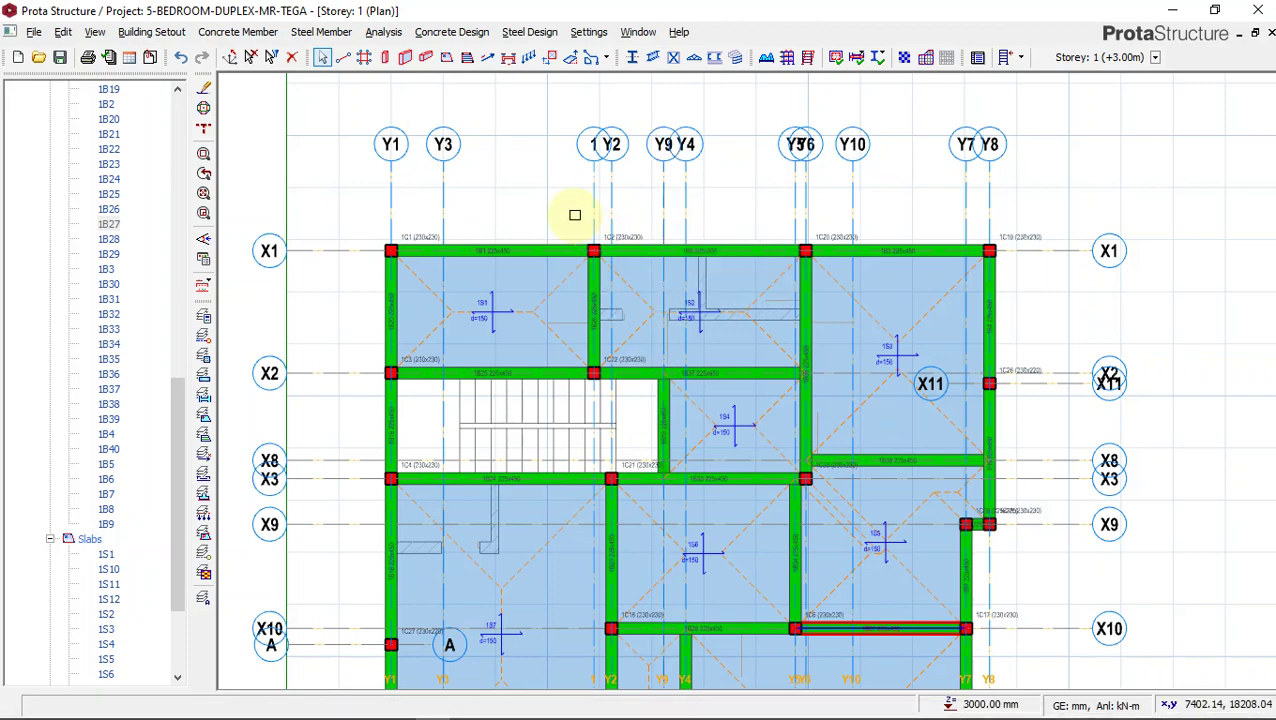
pyautogui.scroll(1, 575, 215)
pyautogui.scroll(1, 404, 205)
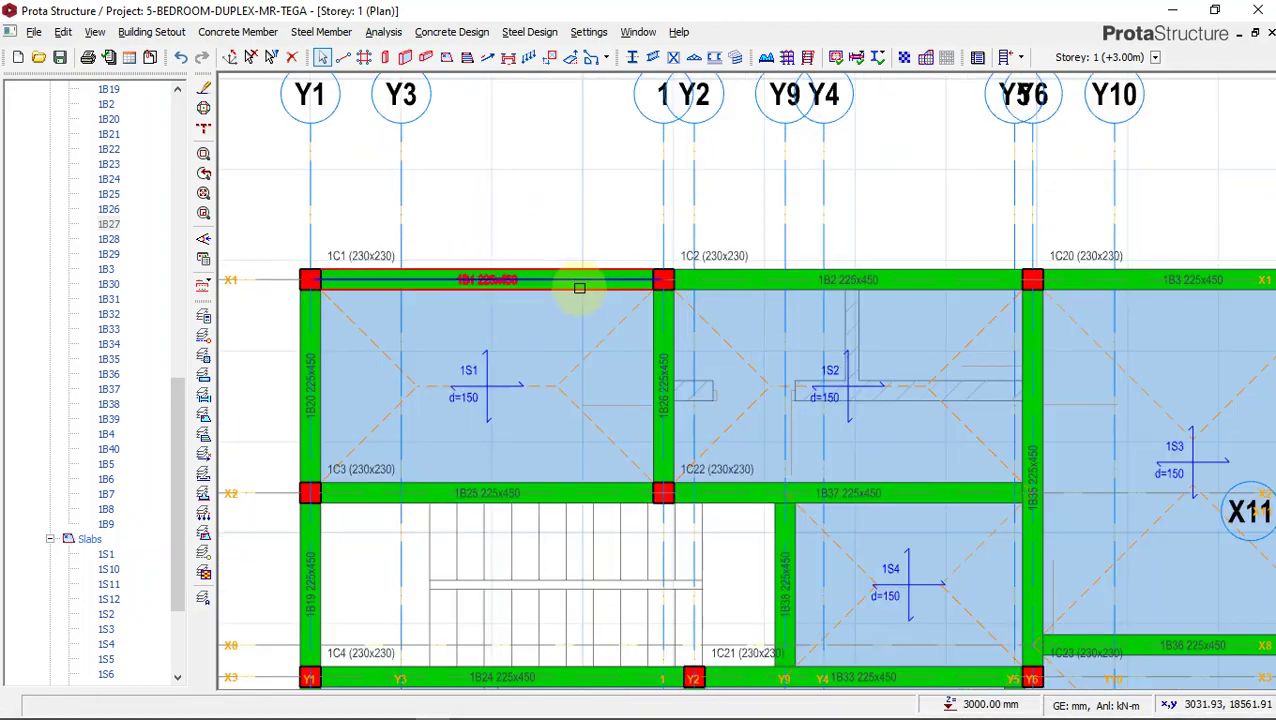
pyautogui.scroll(-1, 579, 288)
pyautogui.moveTo(339, 279); pyautogui.dragTo(440, 258, button='middle')
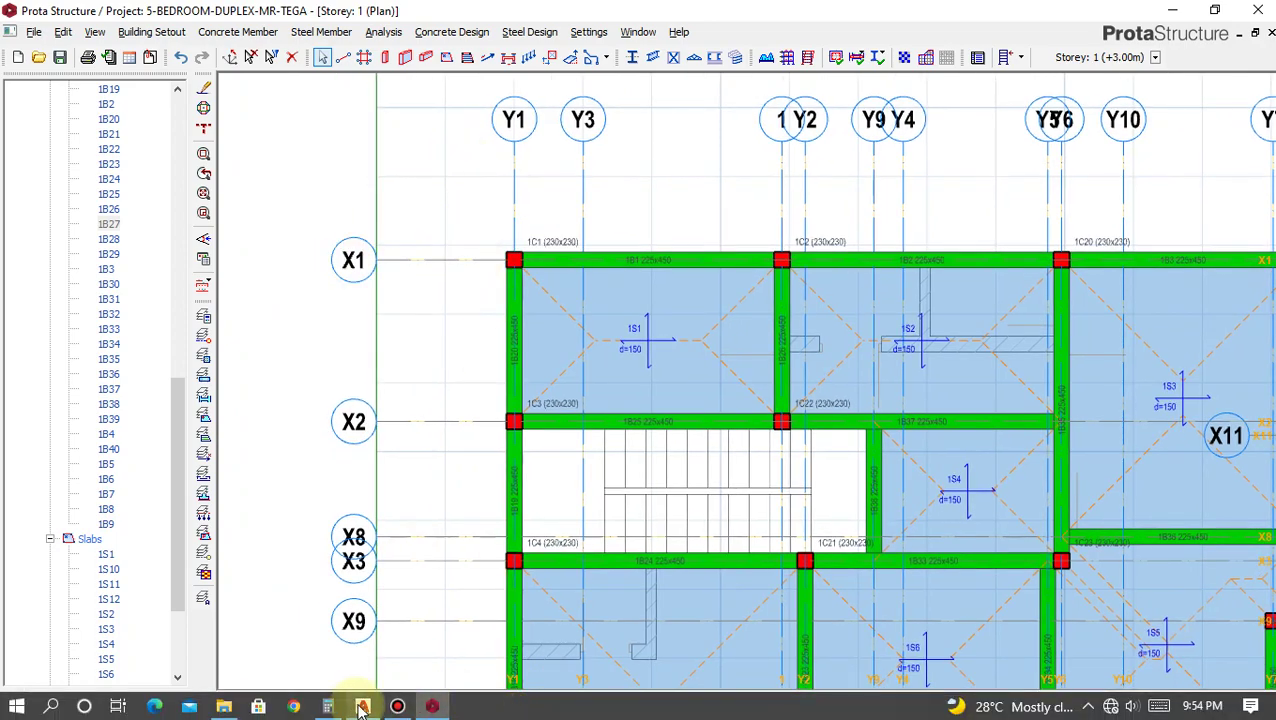
pyautogui.click(362, 707)
pyautogui.scroll(3, 900, 305)
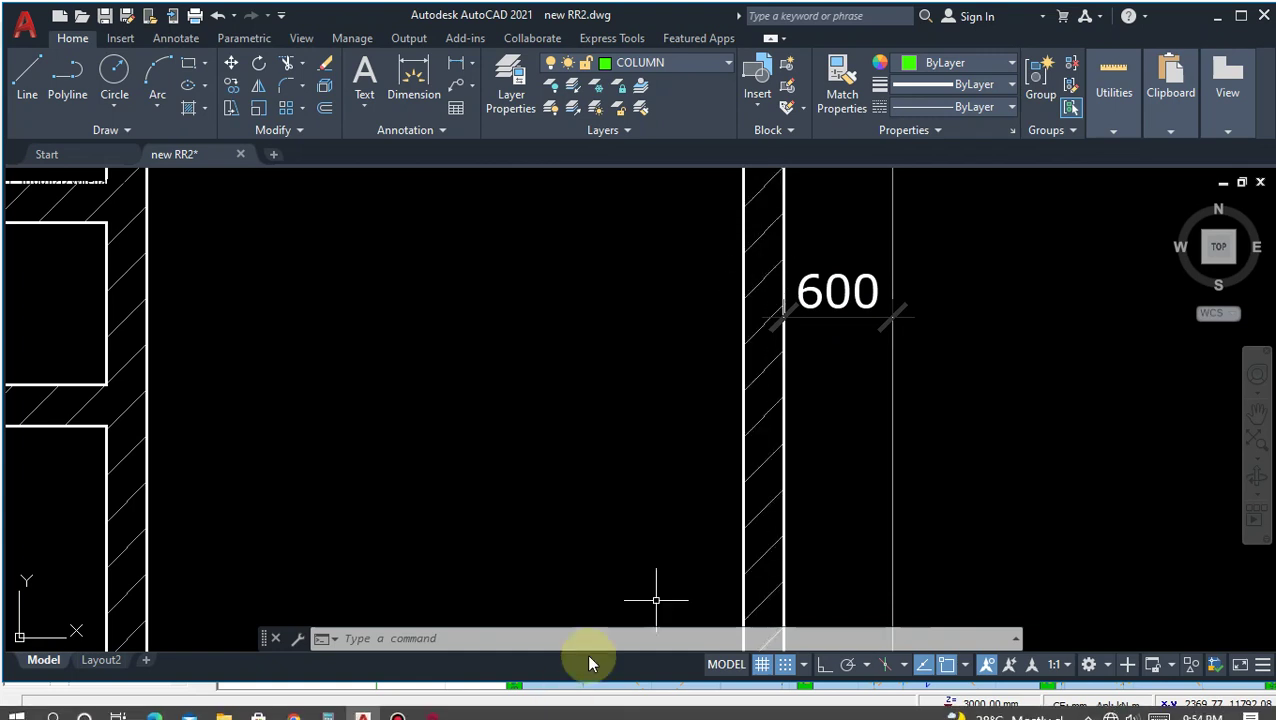
# Examine the perimeter beams along axes X1 and Y8 in ProtaStructure, checking the section width and centreline of beam 1B4.
pyautogui.click(430, 706)
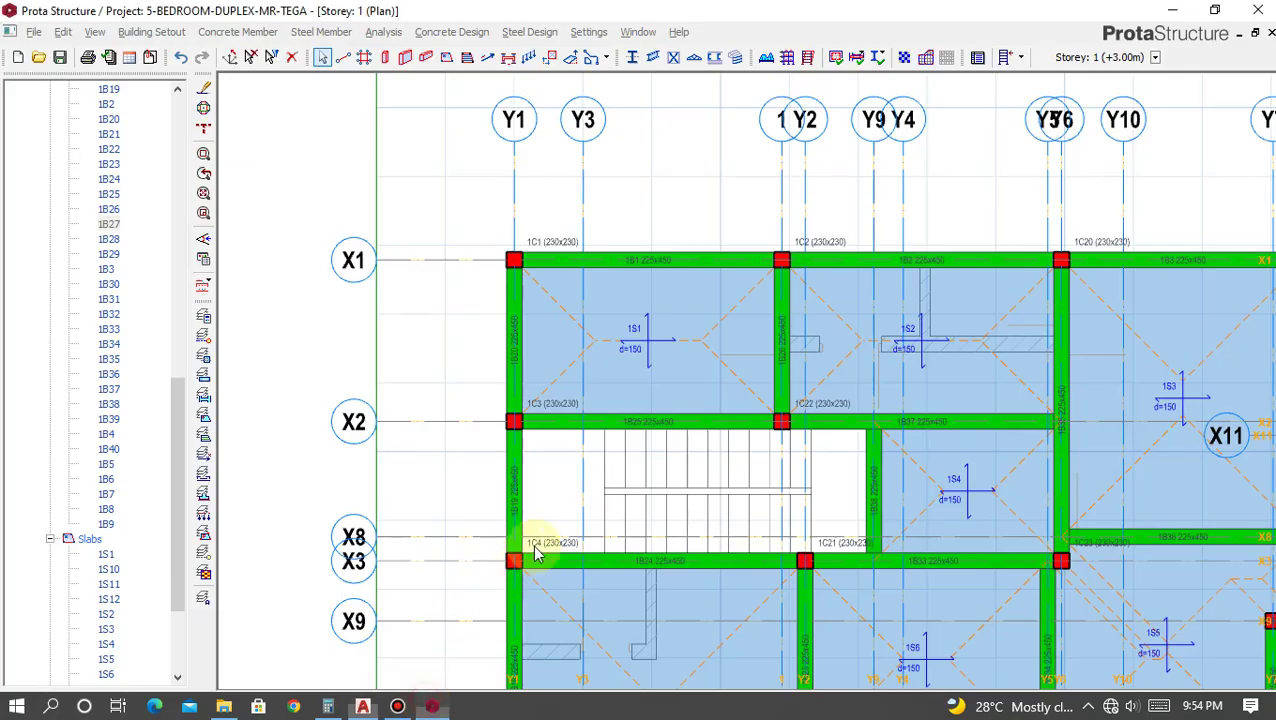
pyautogui.scroll(3, 524, 228)
pyautogui.scroll(-5, 658, 287)
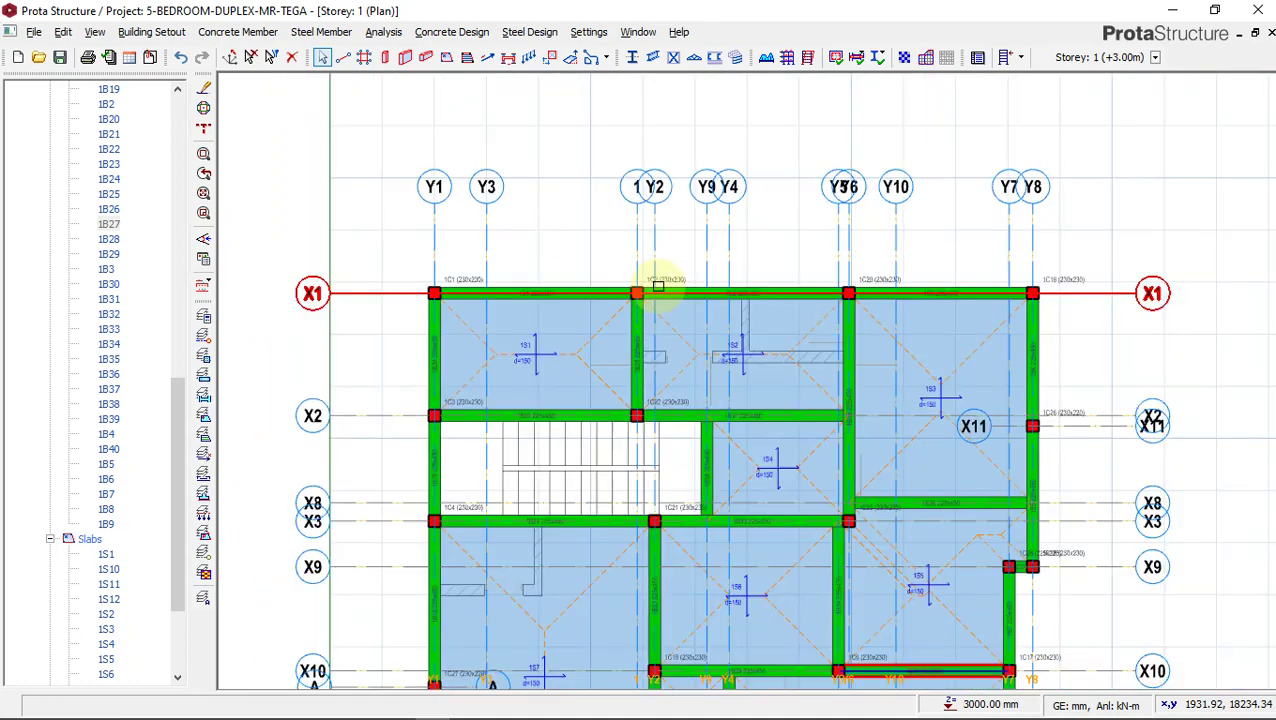
pyautogui.scroll(4, 1110, 343)
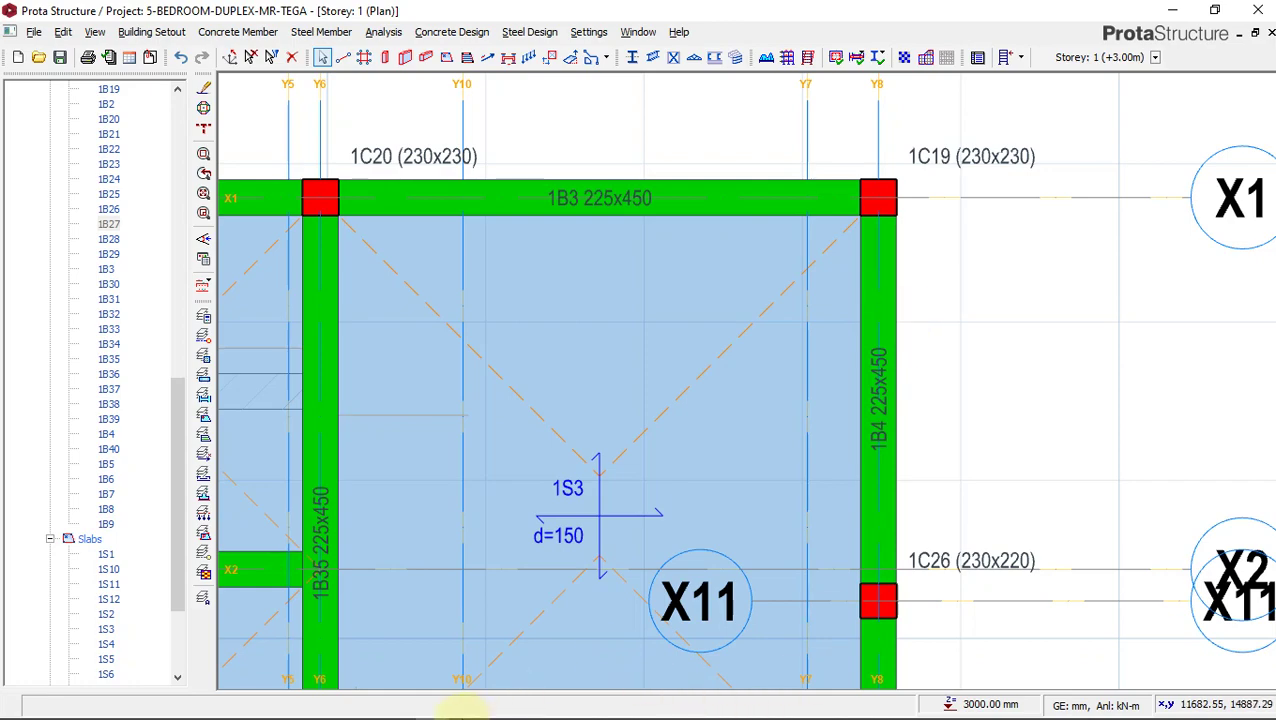
pyautogui.click(365, 697)
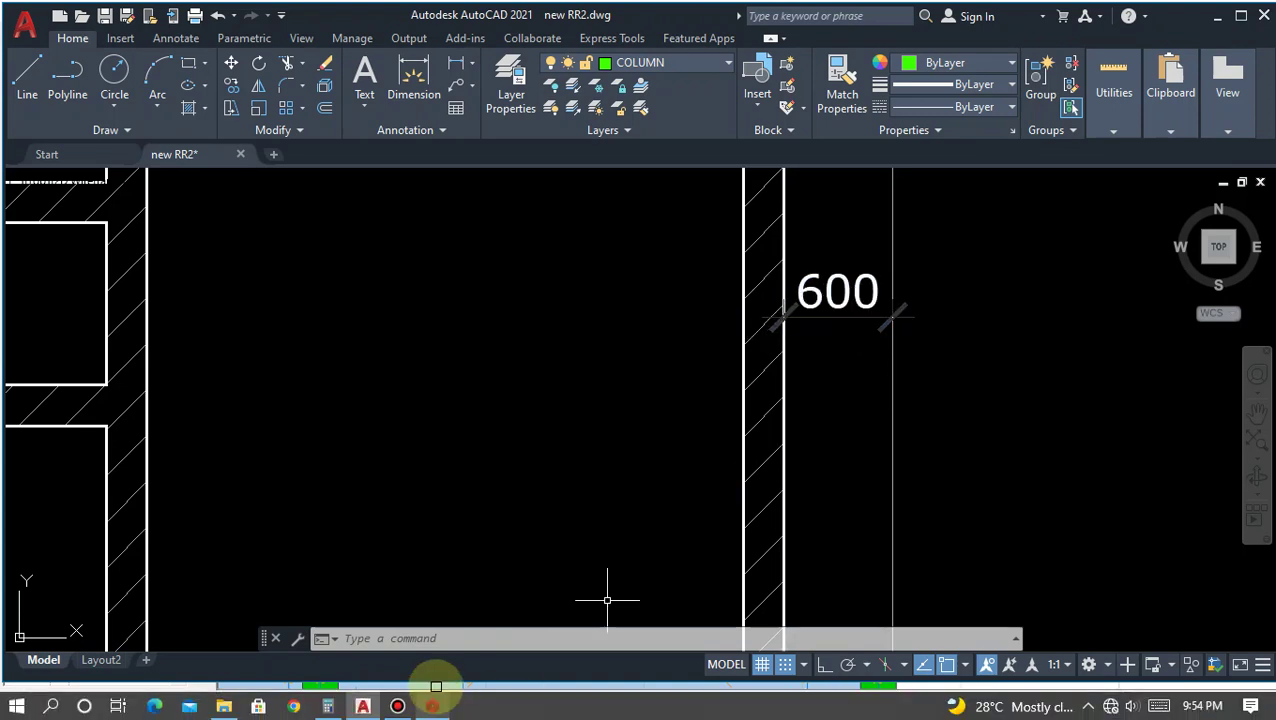
pyautogui.click(432, 712)
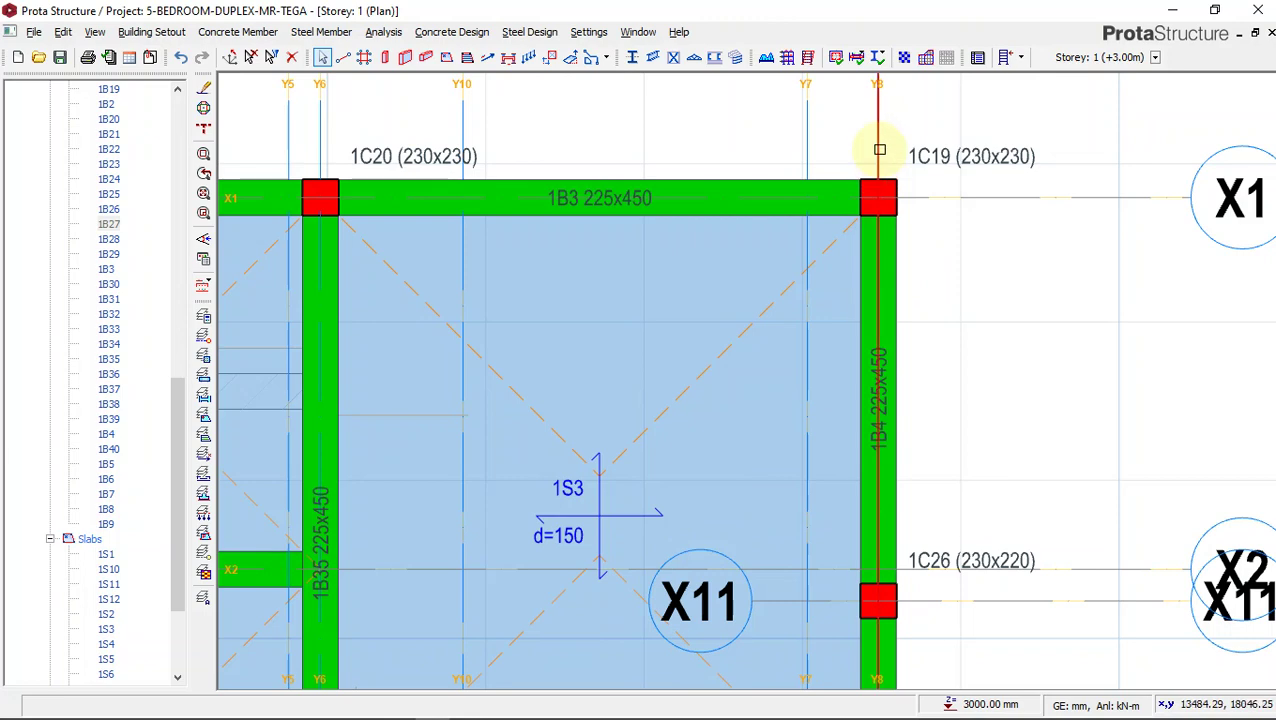
pyautogui.scroll(2, 882, 286)
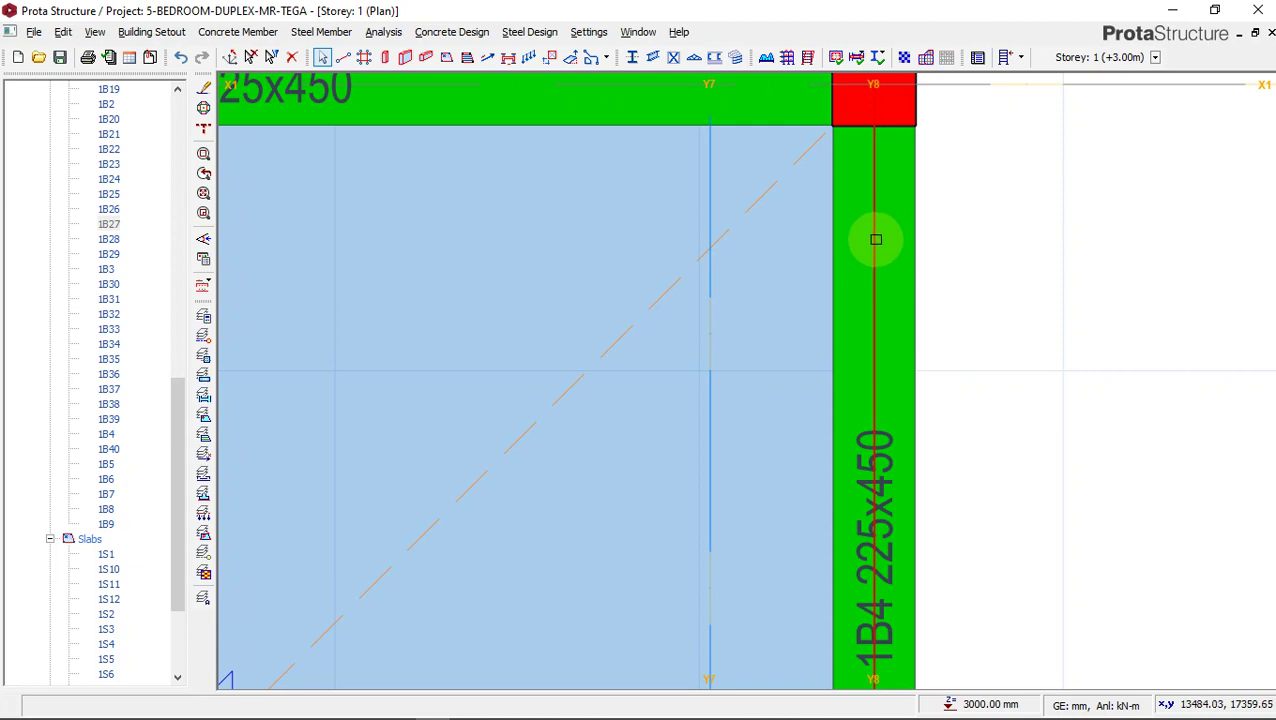
pyautogui.moveTo(912, 223)
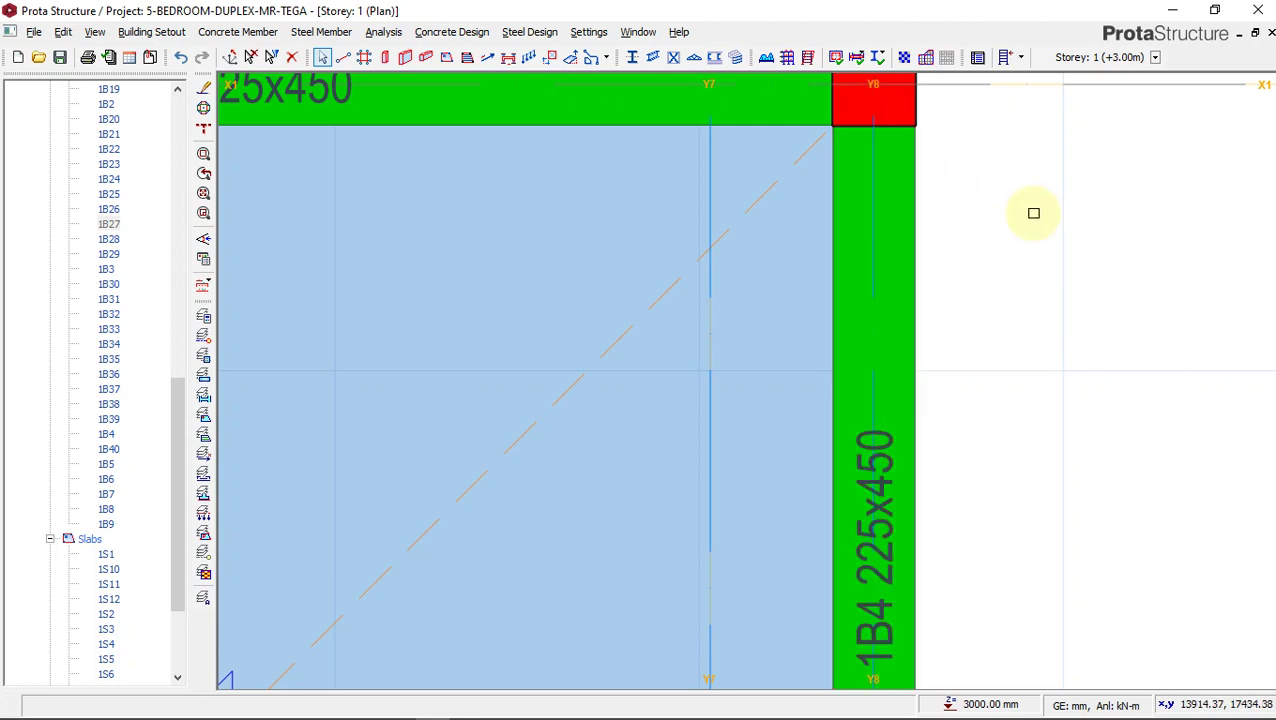
pyautogui.scroll(-3, 840, 276)
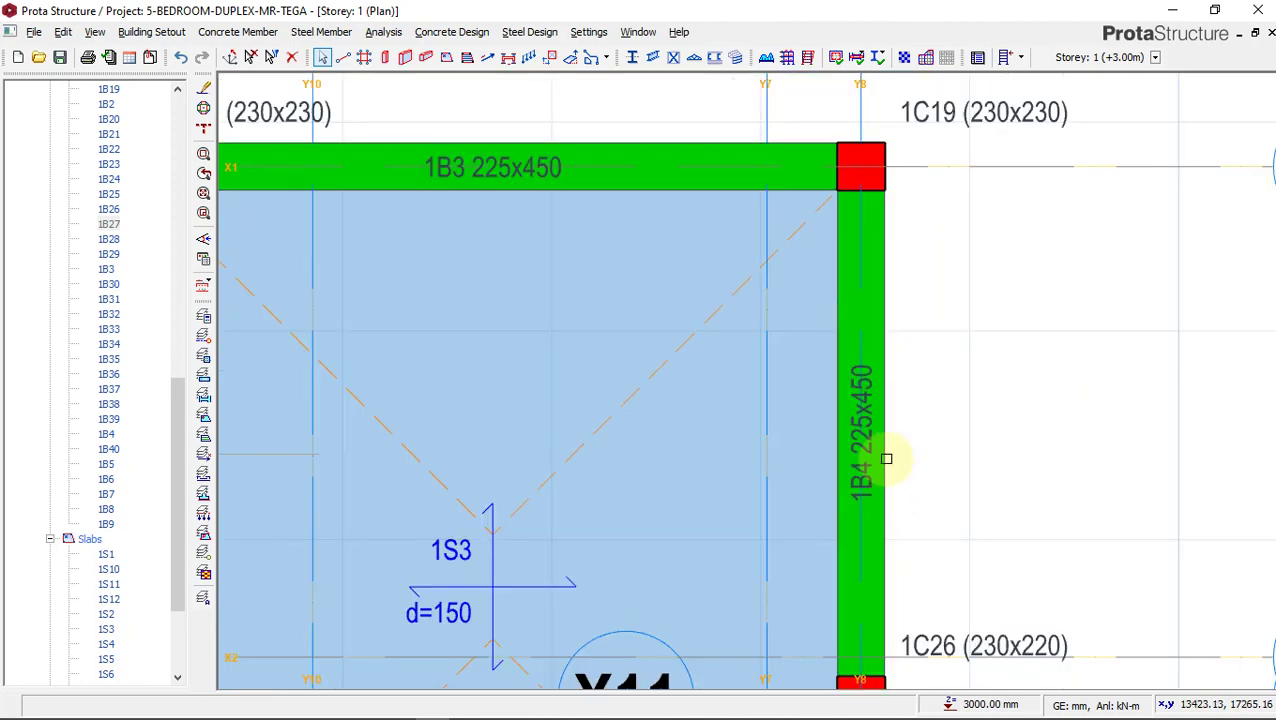
pyautogui.scroll(3, 870, 457)
pyautogui.scroll(2, 863, 458)
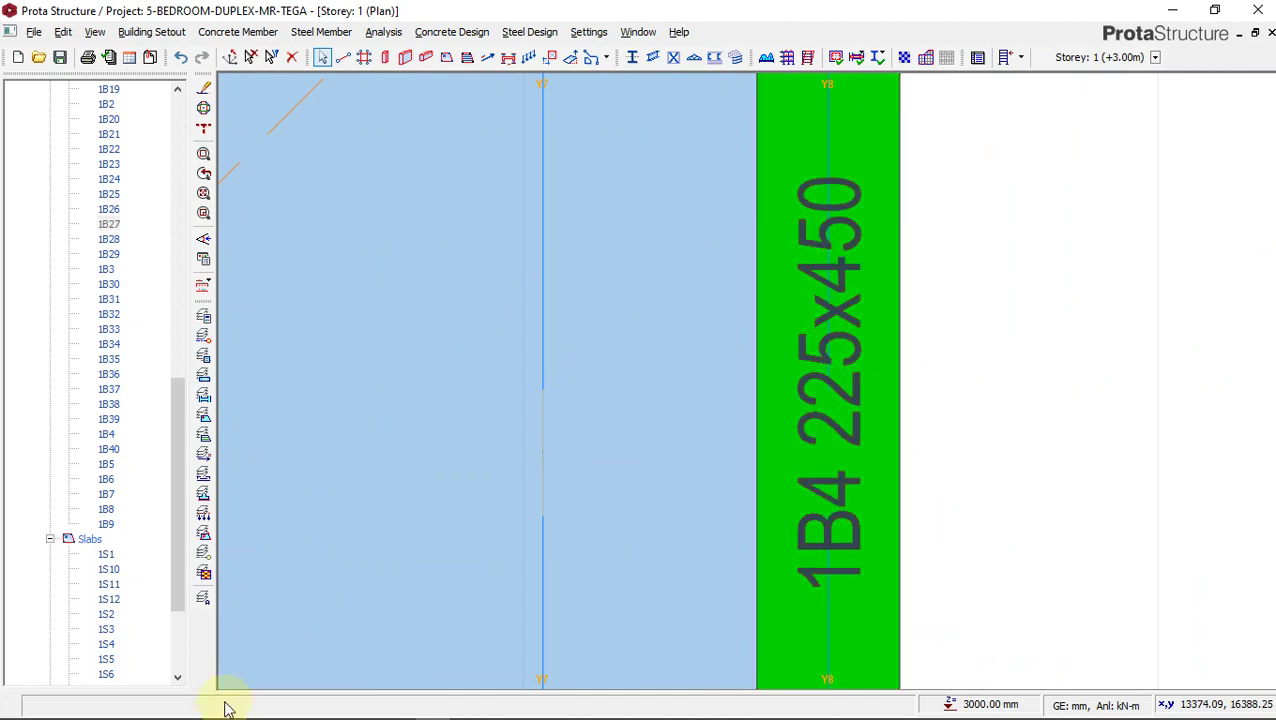
# Switch to Calculator and divide the 225 mm beam width by 2.
pyautogui.click(328, 708)
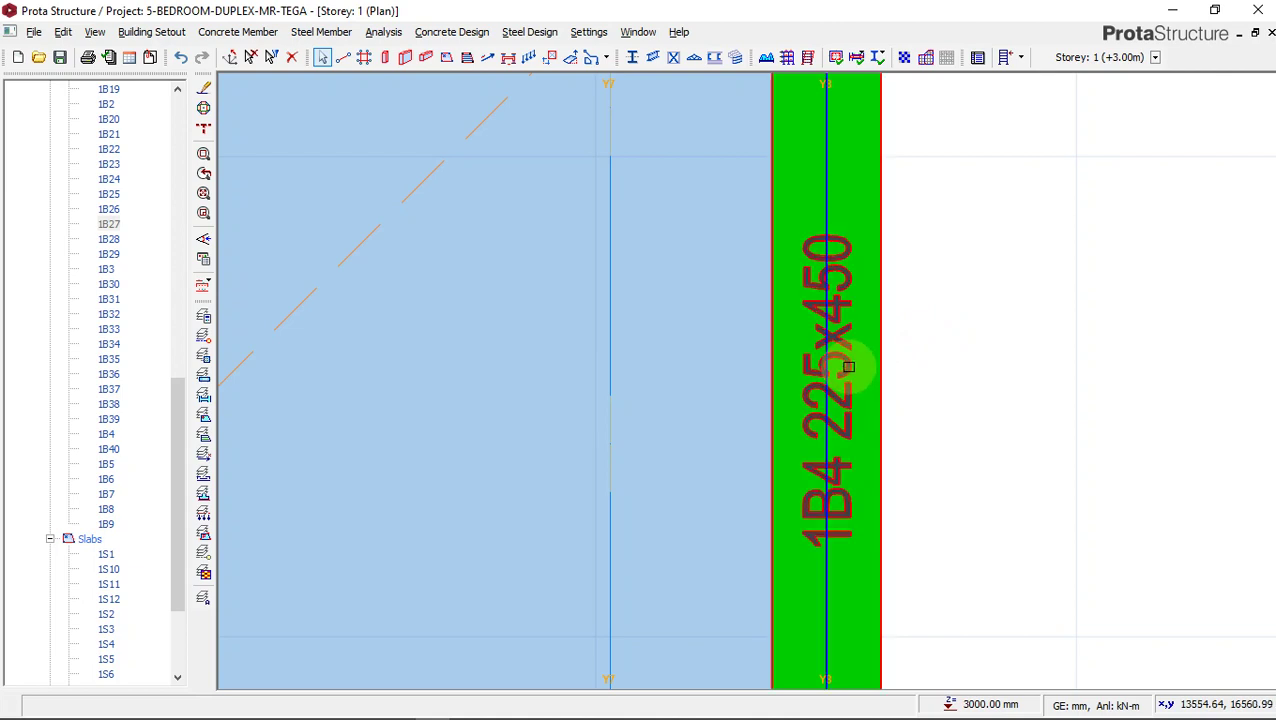
pyautogui.click(328, 712)
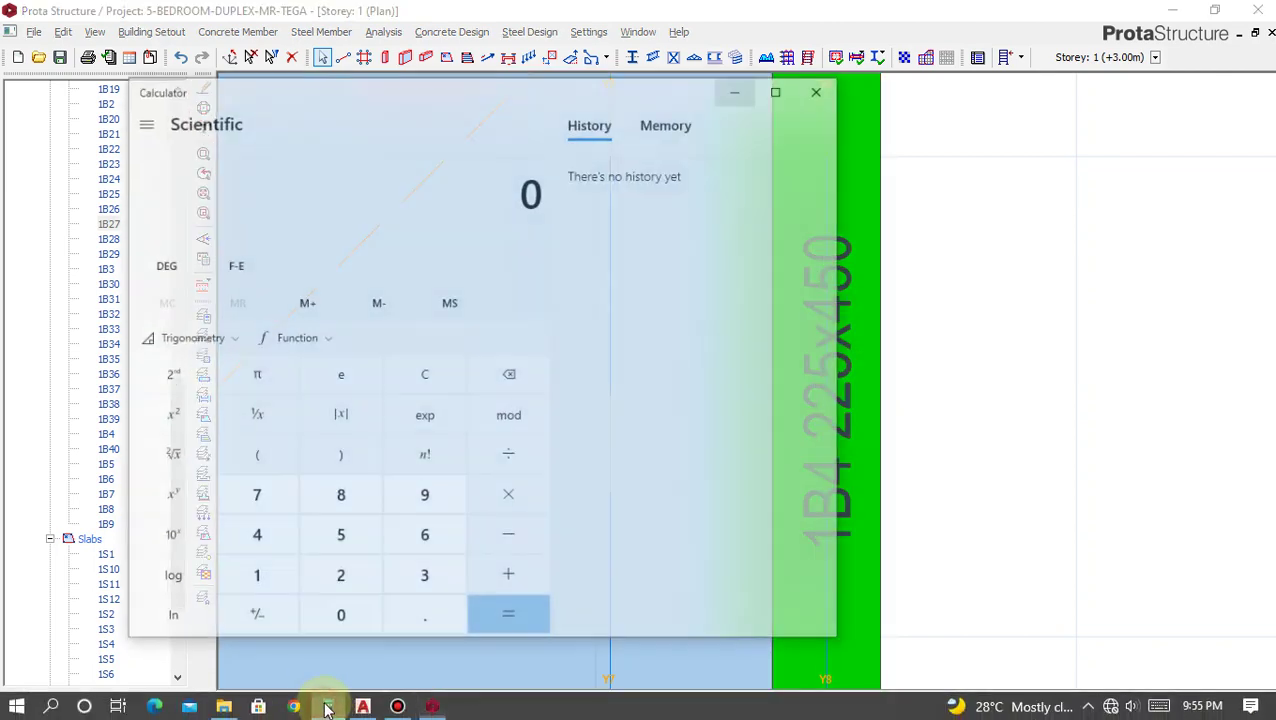
pyautogui.click(346, 568)
pyautogui.click(345, 564)
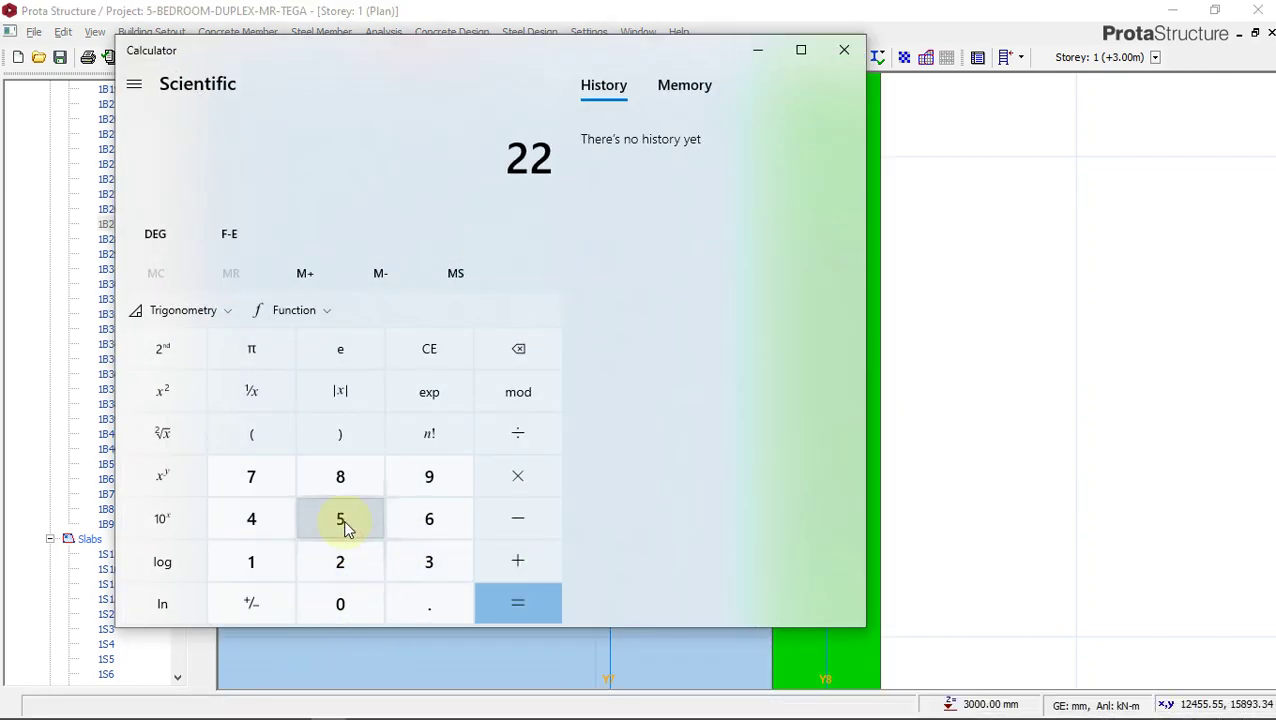
pyautogui.click(341, 521)
pyautogui.click(497, 436)
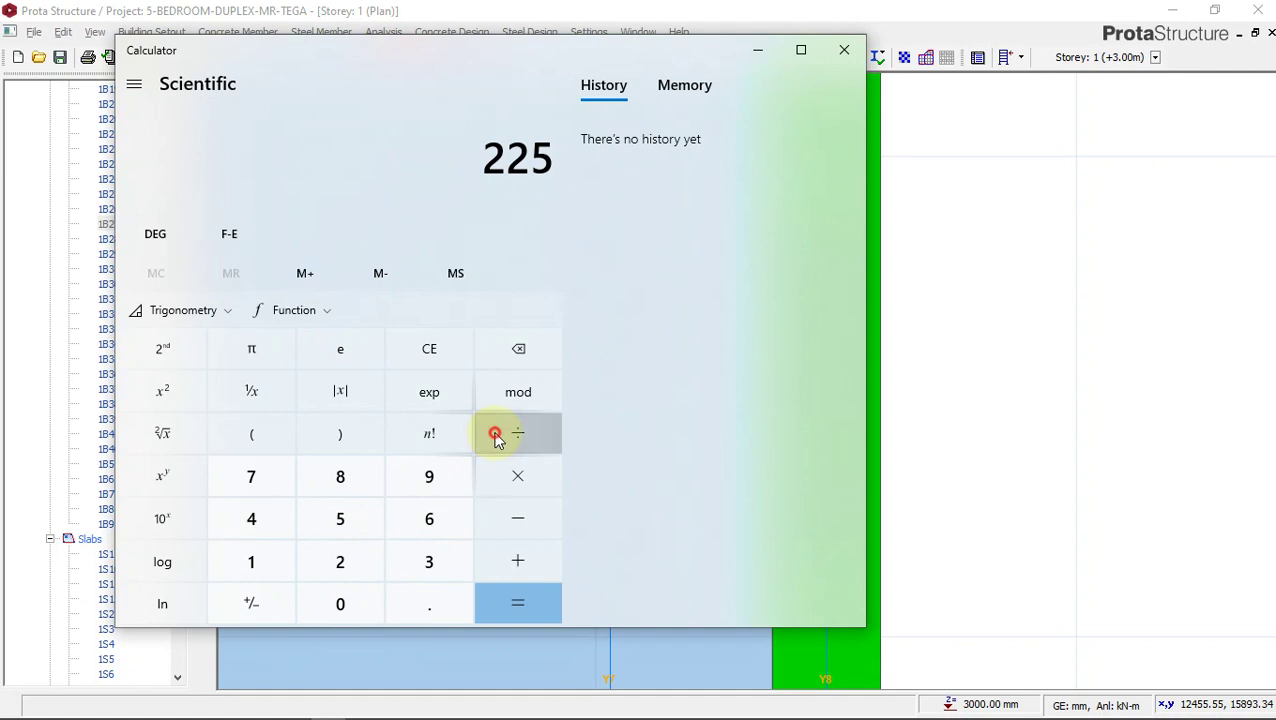
pyautogui.click(342, 561)
pyautogui.click(518, 592)
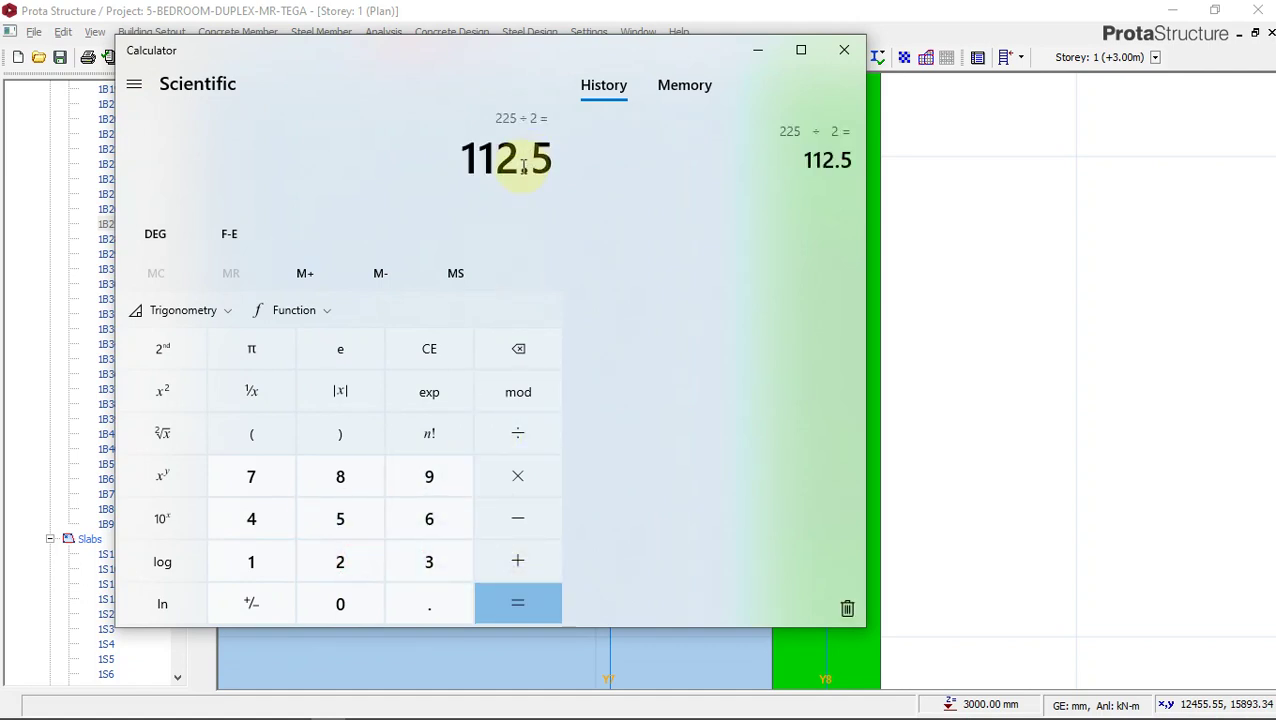
# Add the 600 mm wall-to-outline distance from the AutoCAD plan to the half beam width in Calculator.
pyautogui.moveTo(628, 55); pyautogui.dragTo(424, 65)
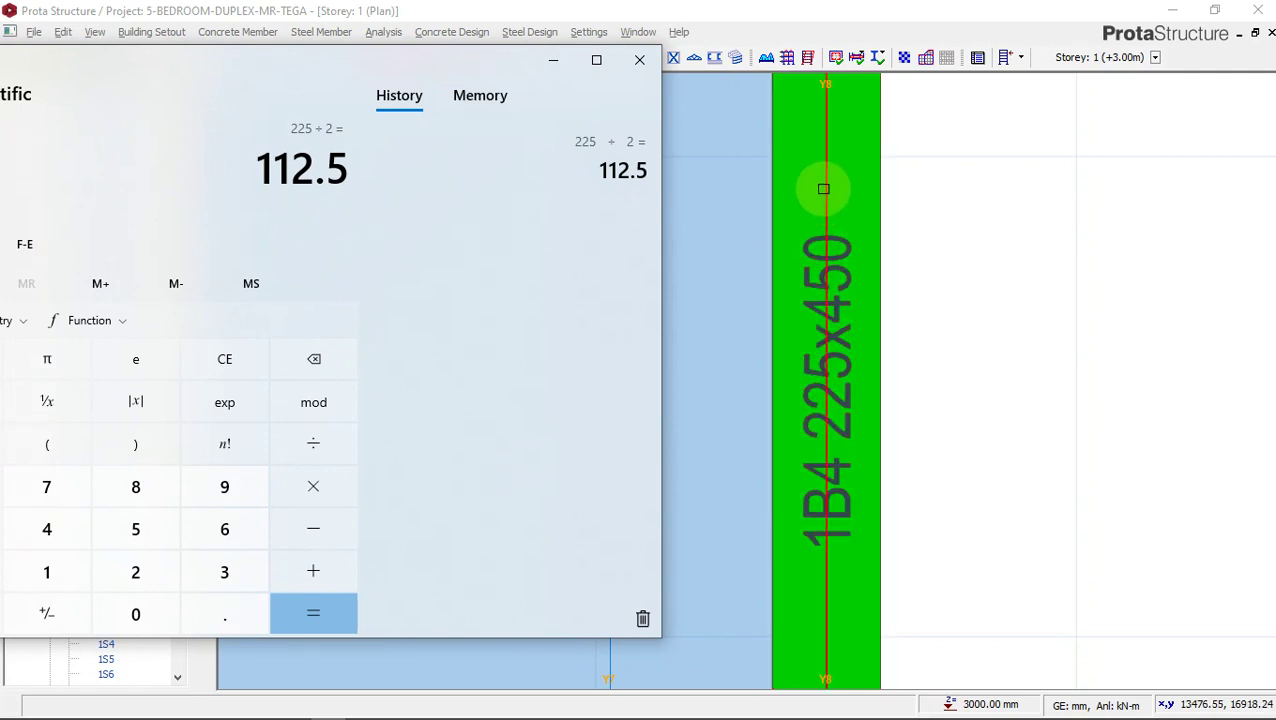
pyautogui.click(885, 188)
pyautogui.moveTo(881, 188)
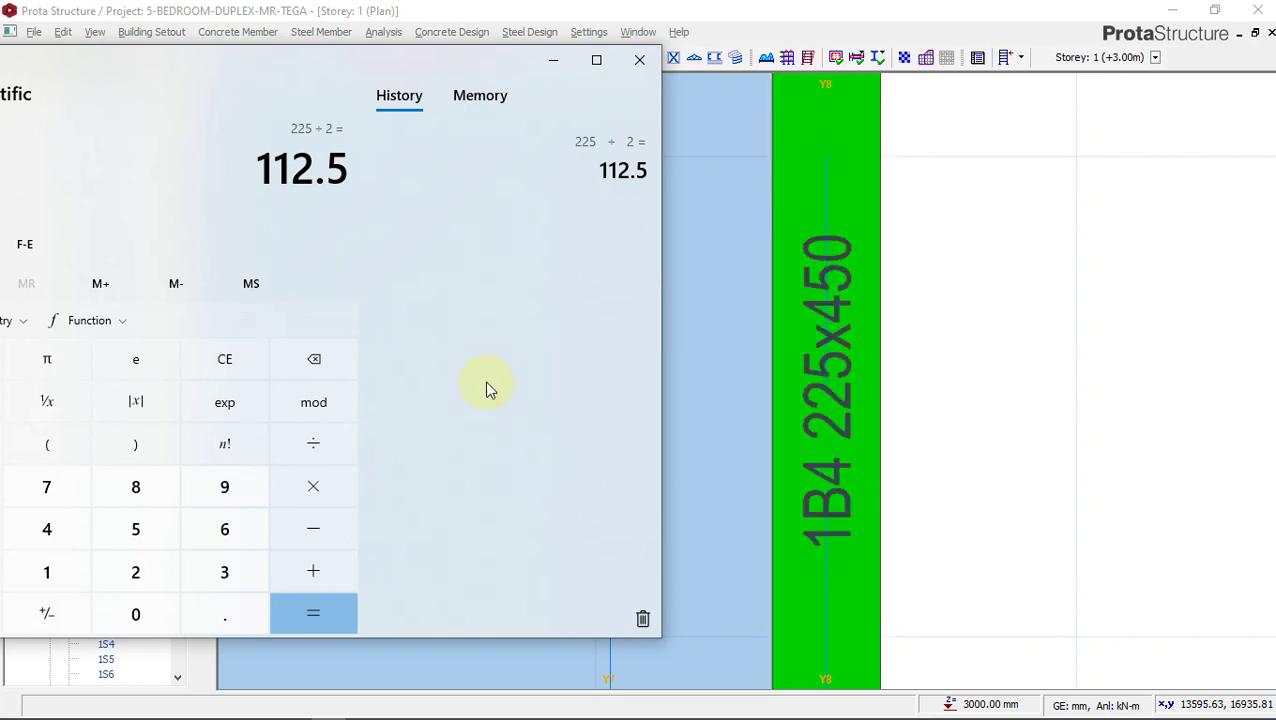
pyautogui.click(318, 571)
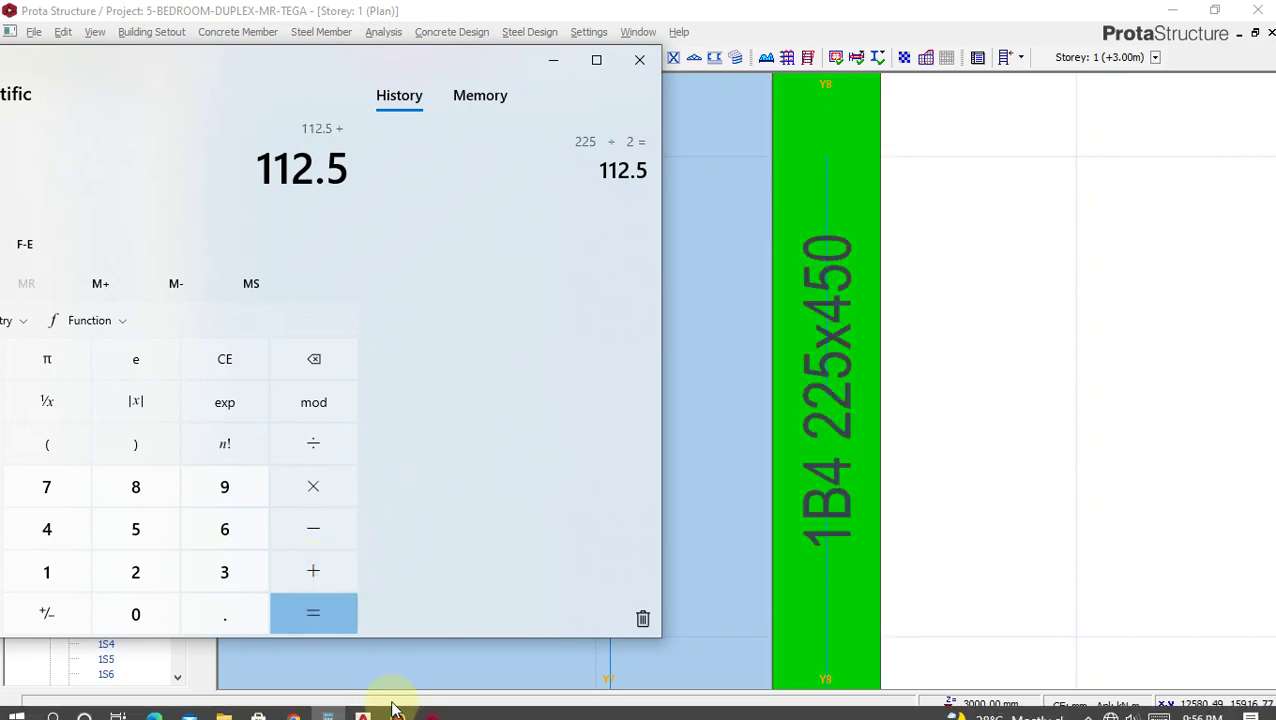
pyautogui.click(363, 706)
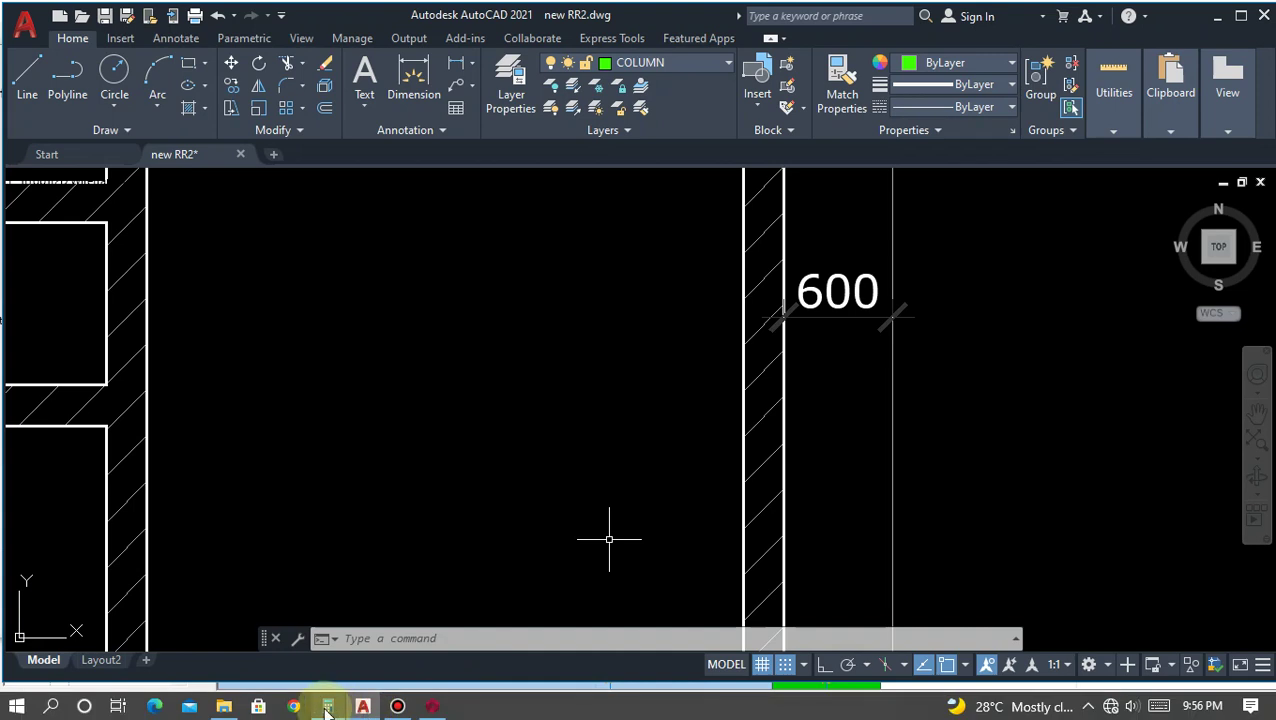
pyautogui.click(330, 707)
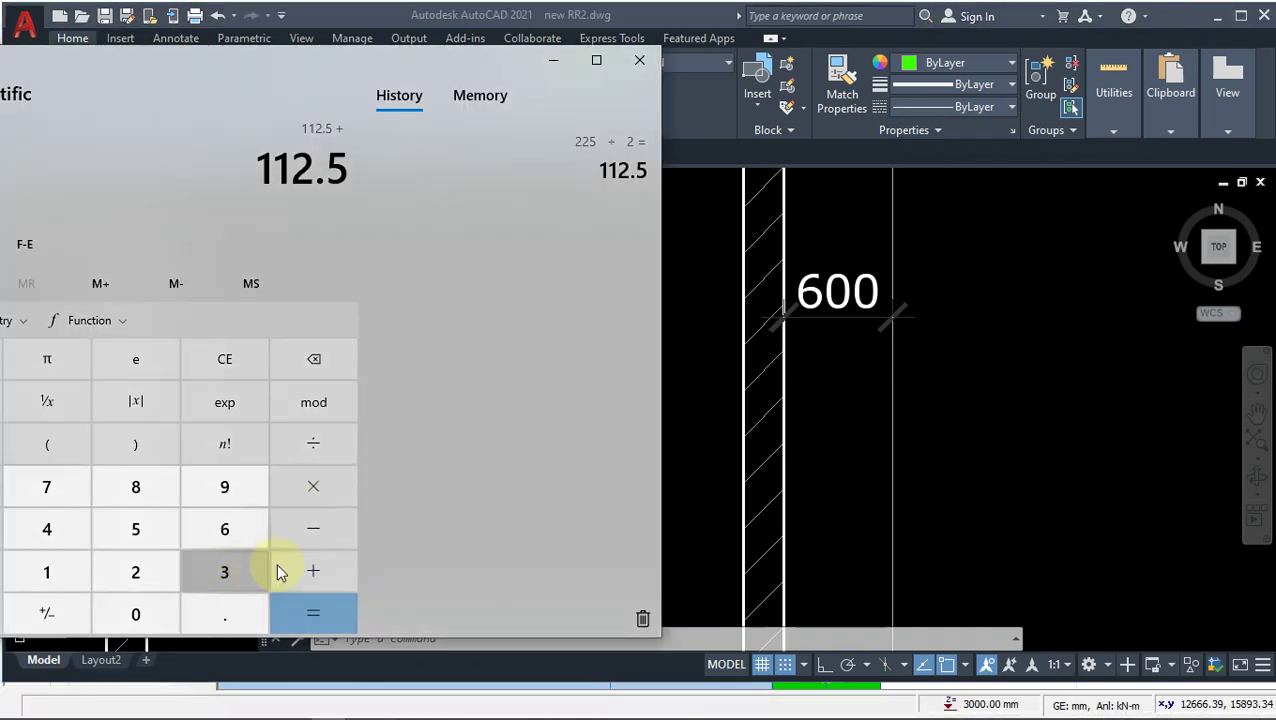
pyautogui.click(228, 528)
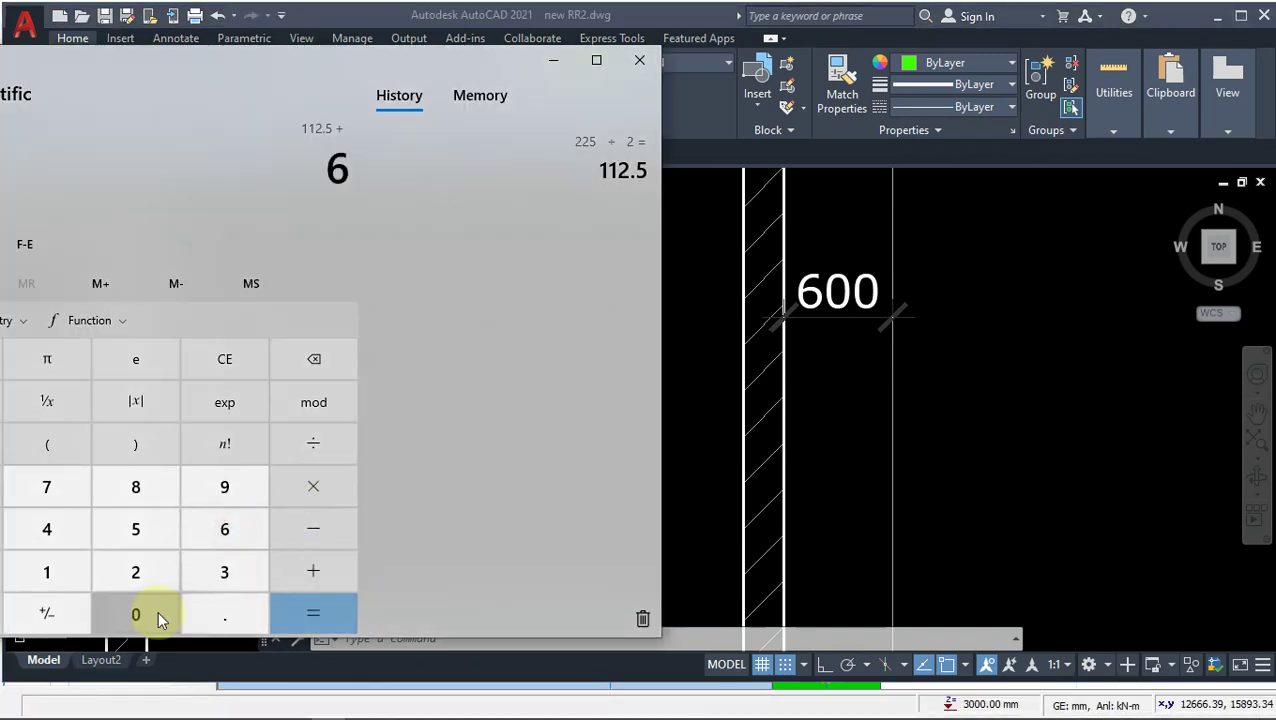
pyautogui.click(160, 614)
pyautogui.click(313, 607)
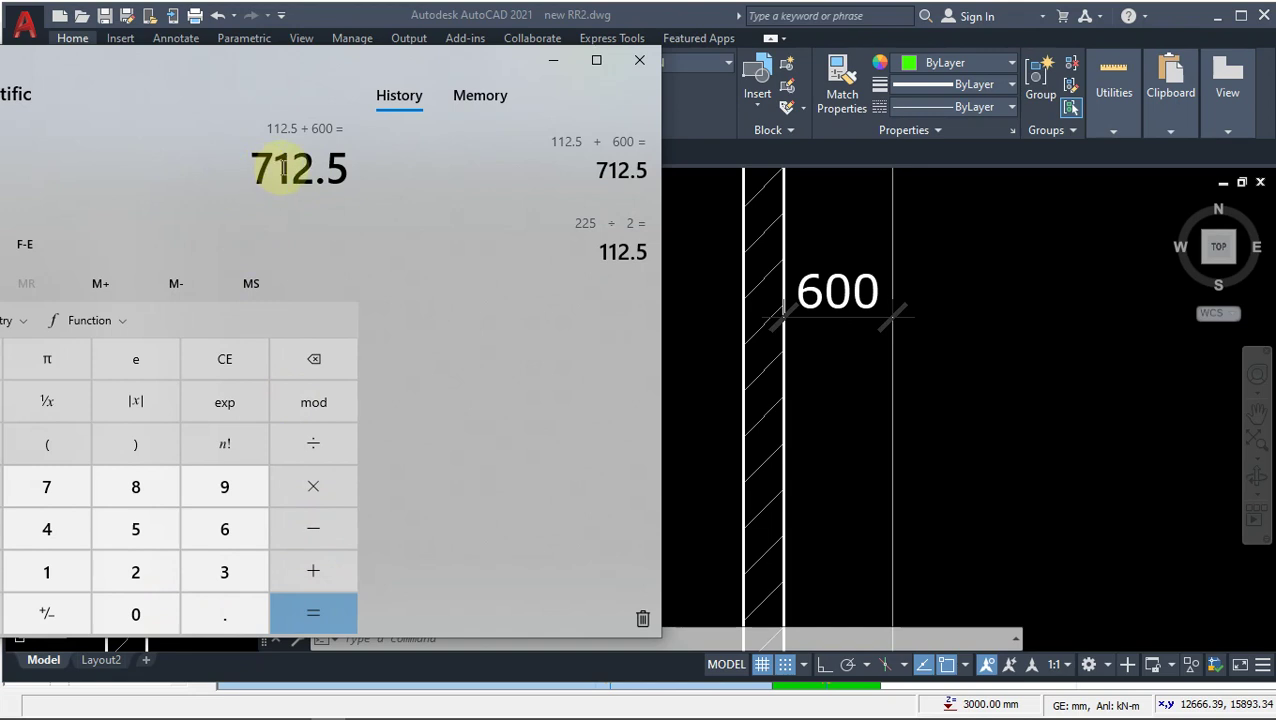
pyautogui.click(556, 62)
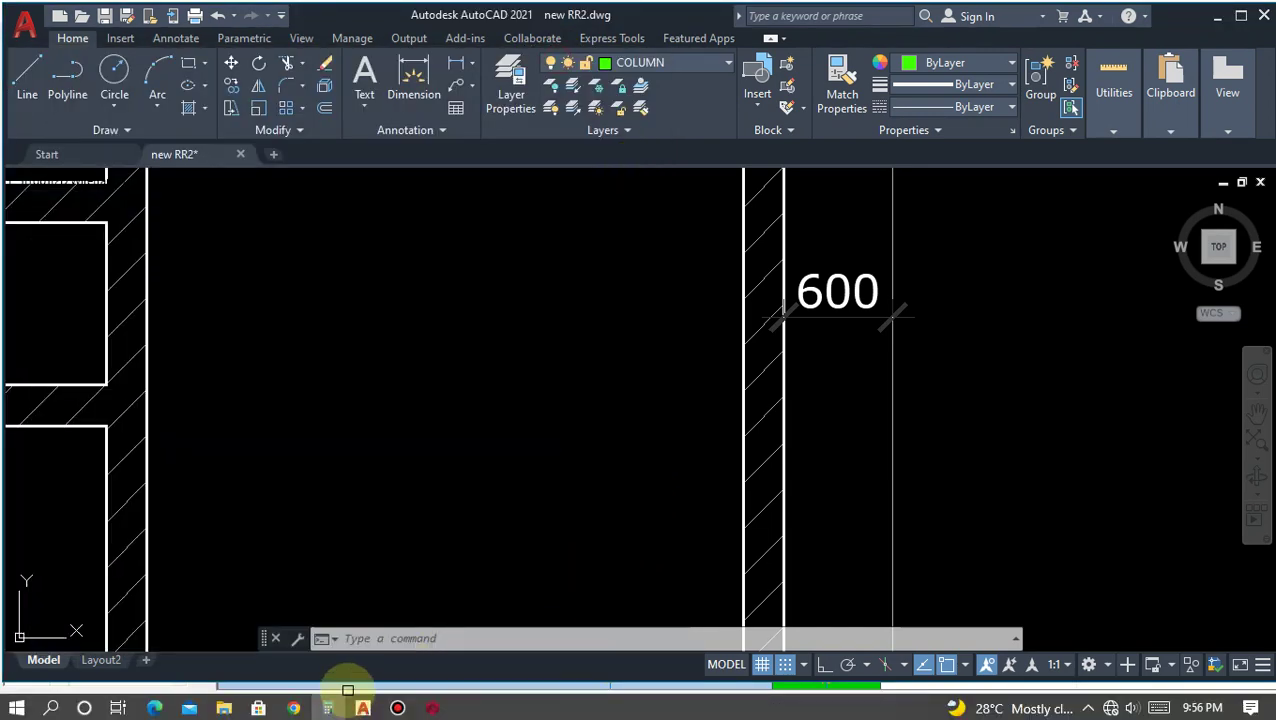
# Switch to ProtaStructure and offset axis Y8 by 713 mm towards the outside of the building.
pyautogui.click(362, 706)
pyautogui.click(438, 707)
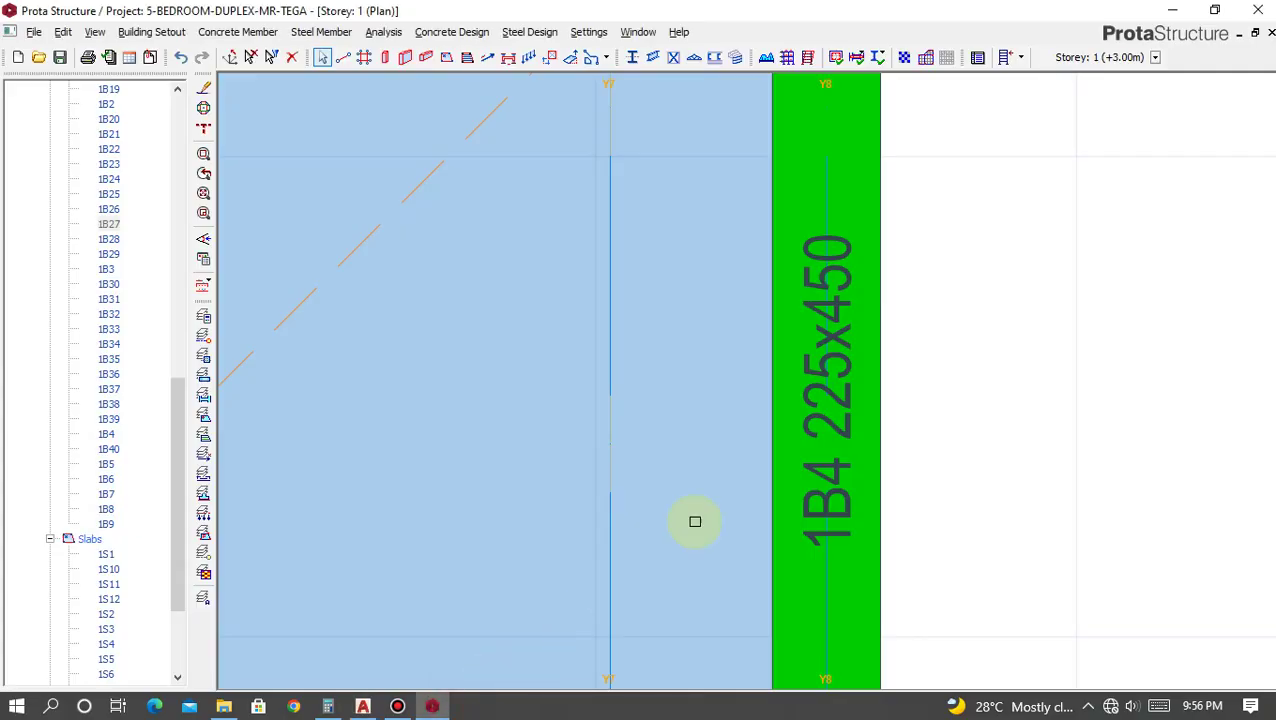
pyautogui.scroll(-5, 786, 343)
pyautogui.scroll(3, 843, 308)
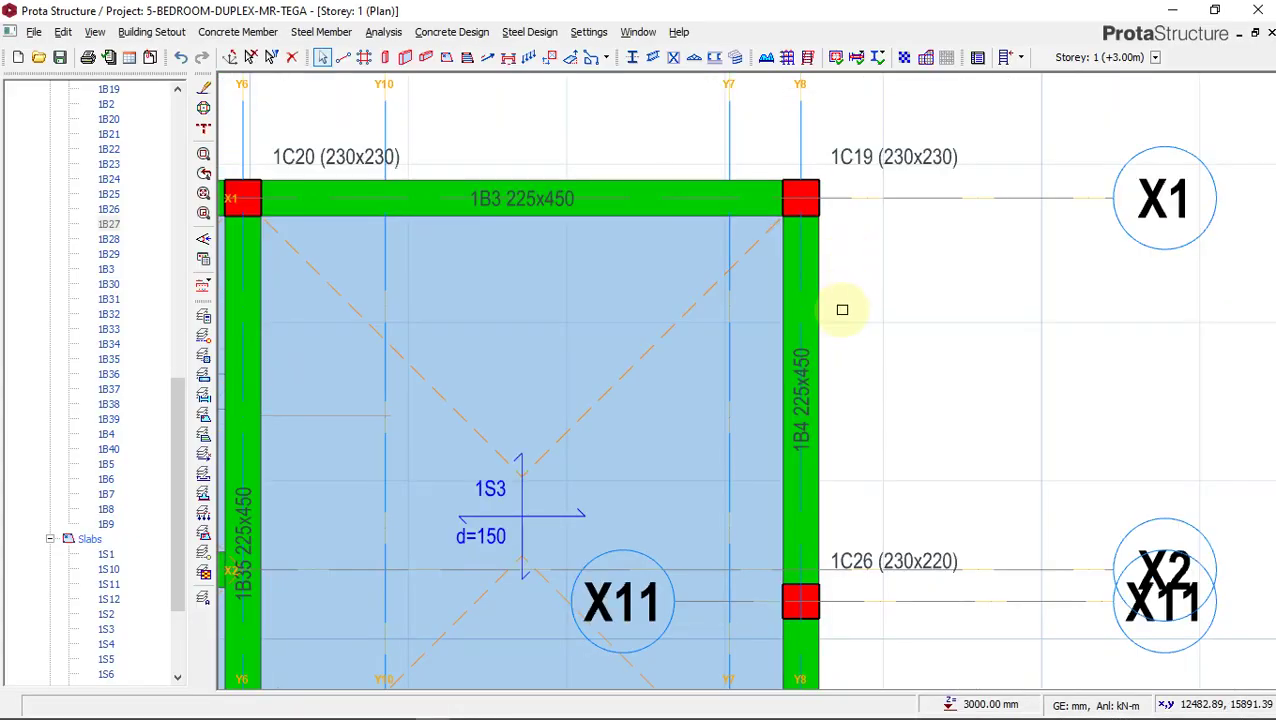
pyautogui.click(772, 190)
pyautogui.scroll(-3, 786, 208)
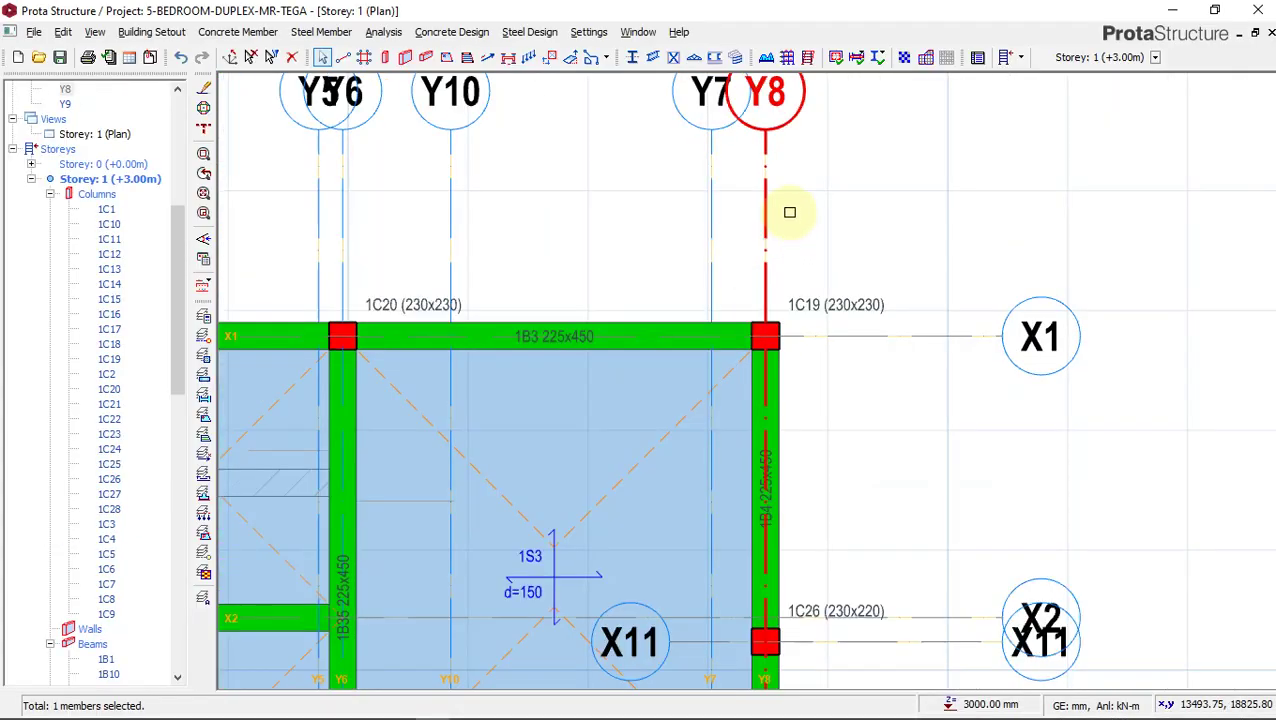
pyautogui.rightClick(797, 182)
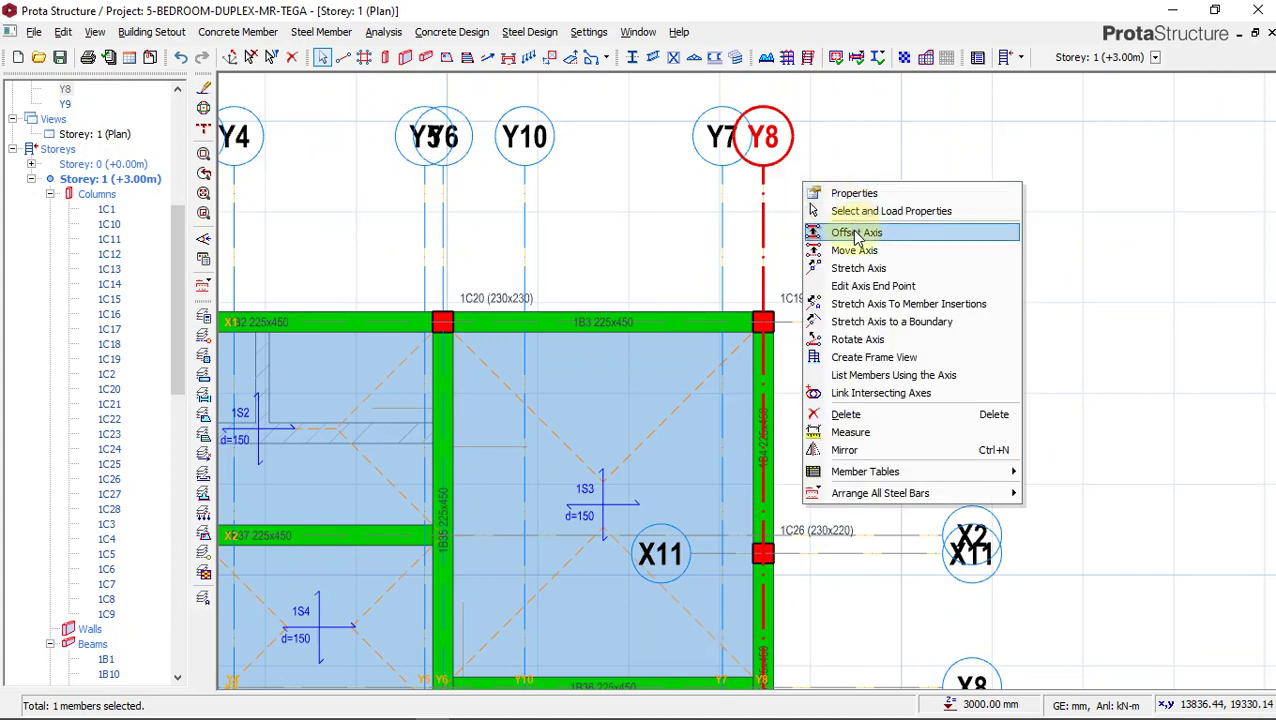
pyautogui.click(848, 233)
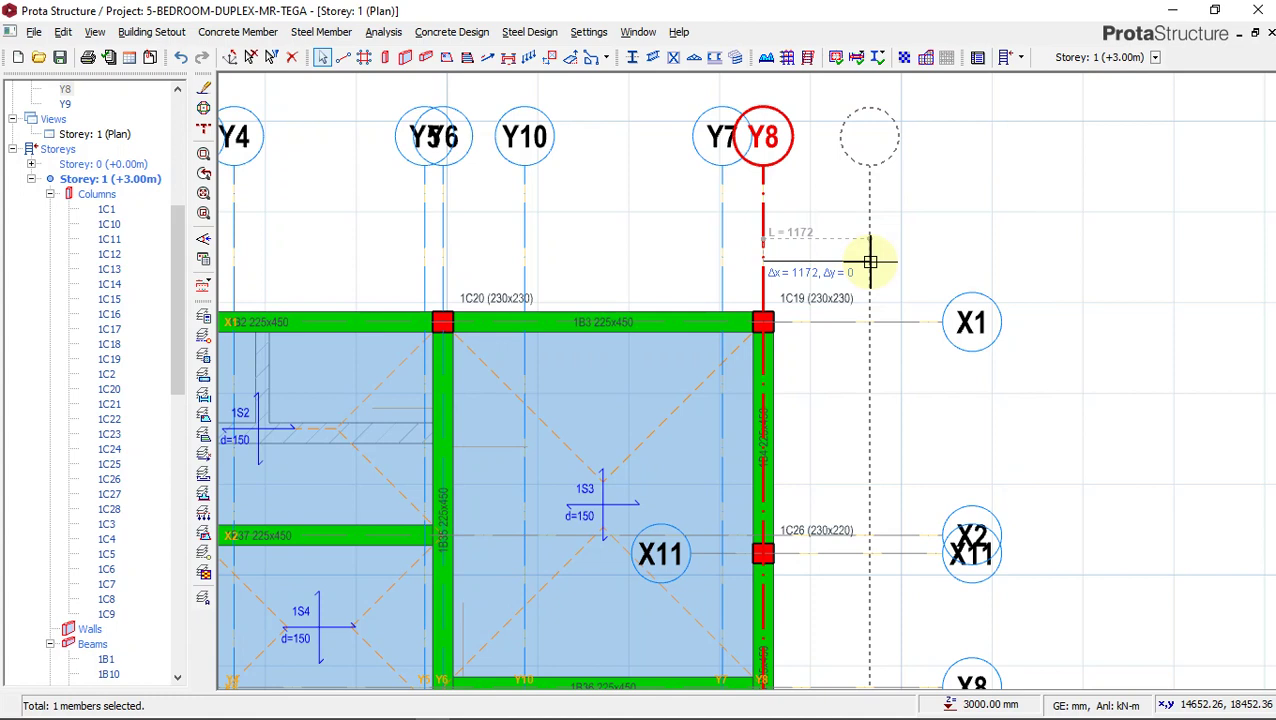
pyautogui.press('XF86AudioLowerVolume')
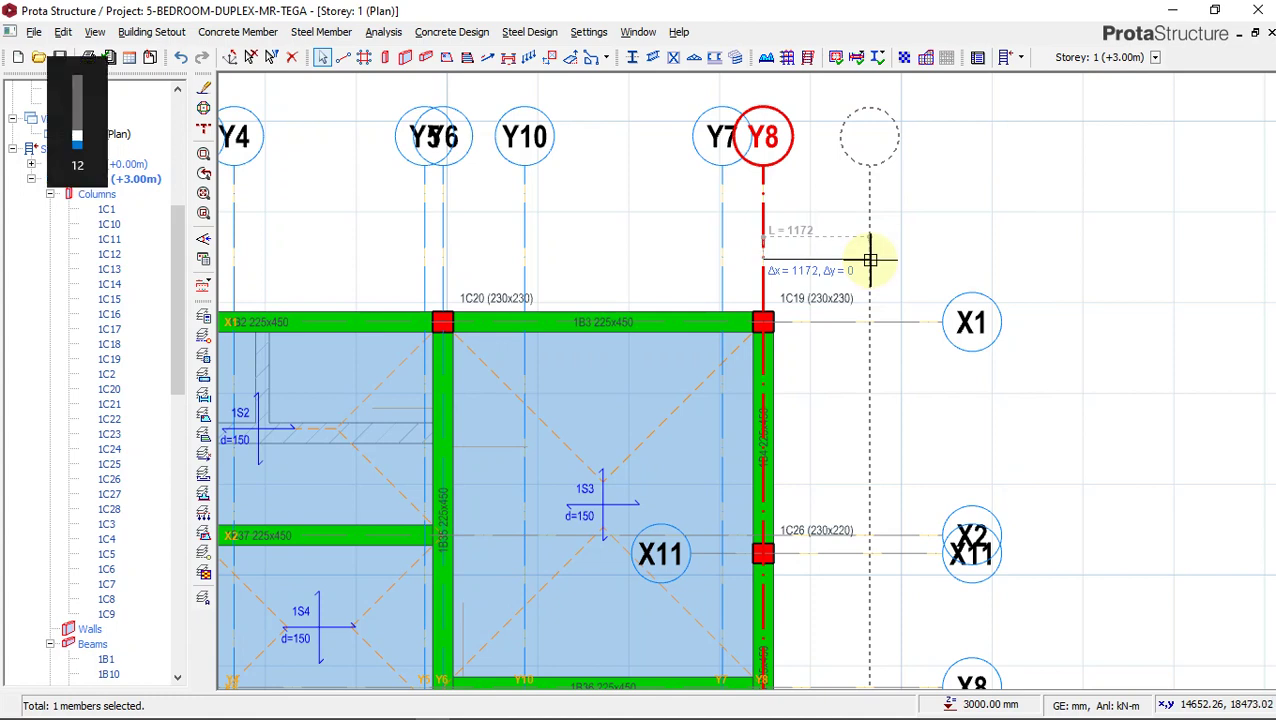
pyautogui.press('Tab')
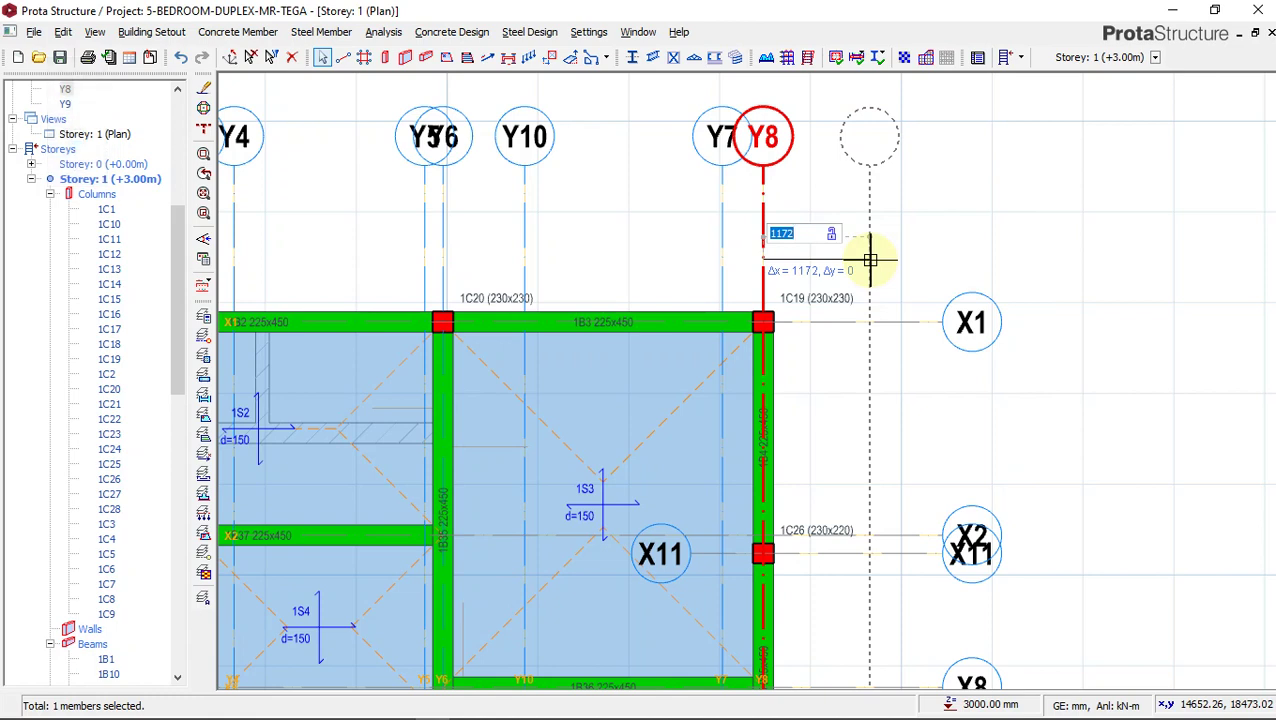
pyautogui.write('713')
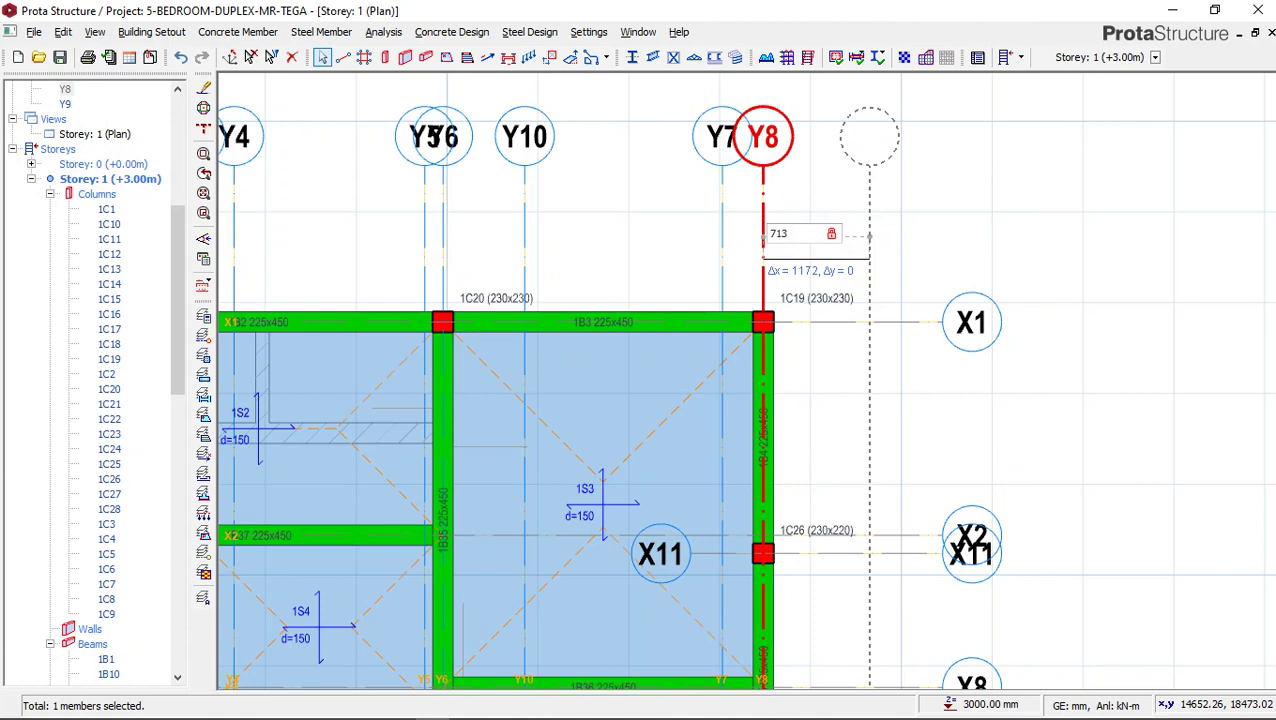
pyautogui.press('Return')
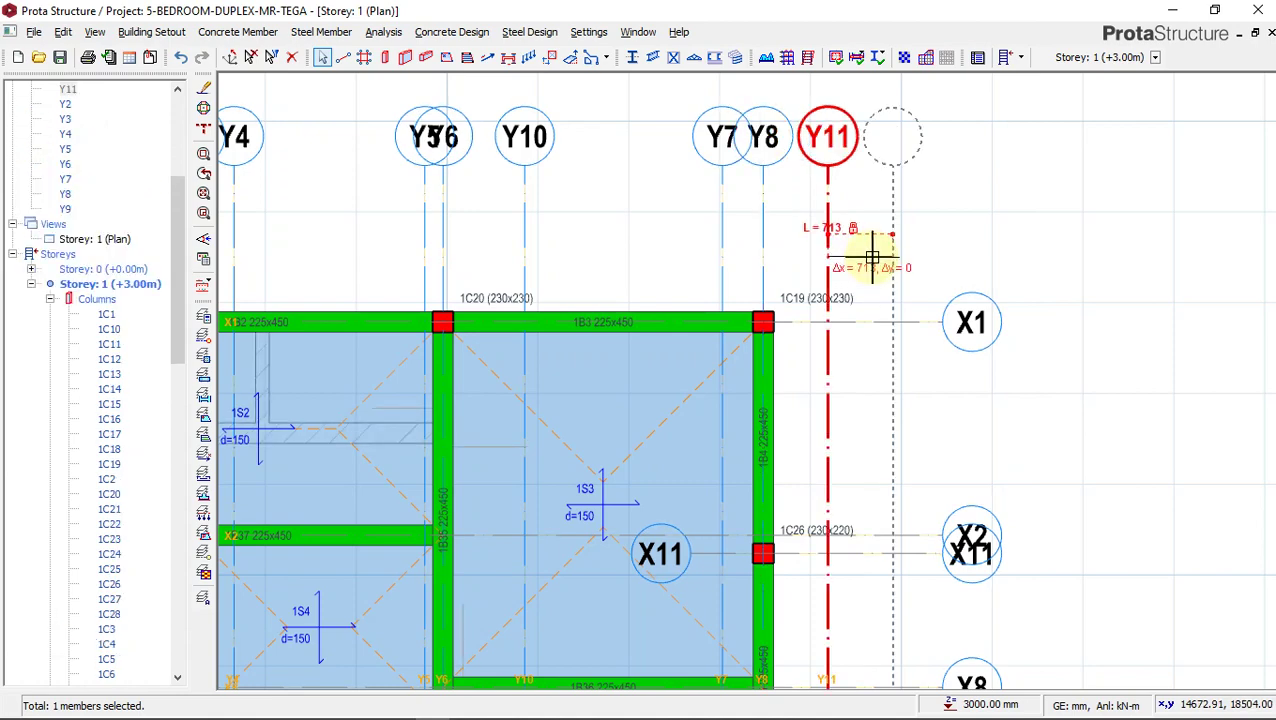
pyautogui.press('Escape')
# Select axis X1 along the building's upper edge in the Storey 1 plan.
pyautogui.scroll(-3, 877, 353)
pyautogui.moveTo(843, 491); pyautogui.dragTo(869, 379, button='middle')
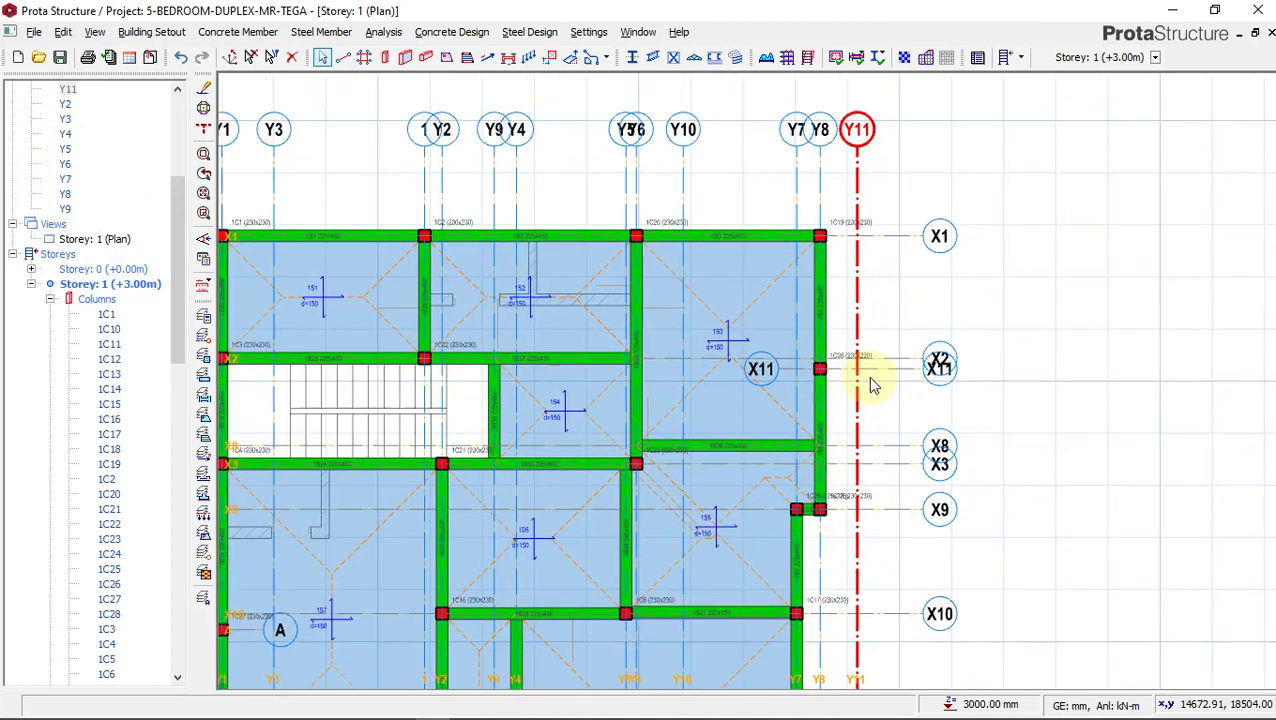
pyautogui.moveTo(783, 222); pyautogui.dragTo(1000, 399, button='middle')
pyautogui.scroll(2, 1011, 473)
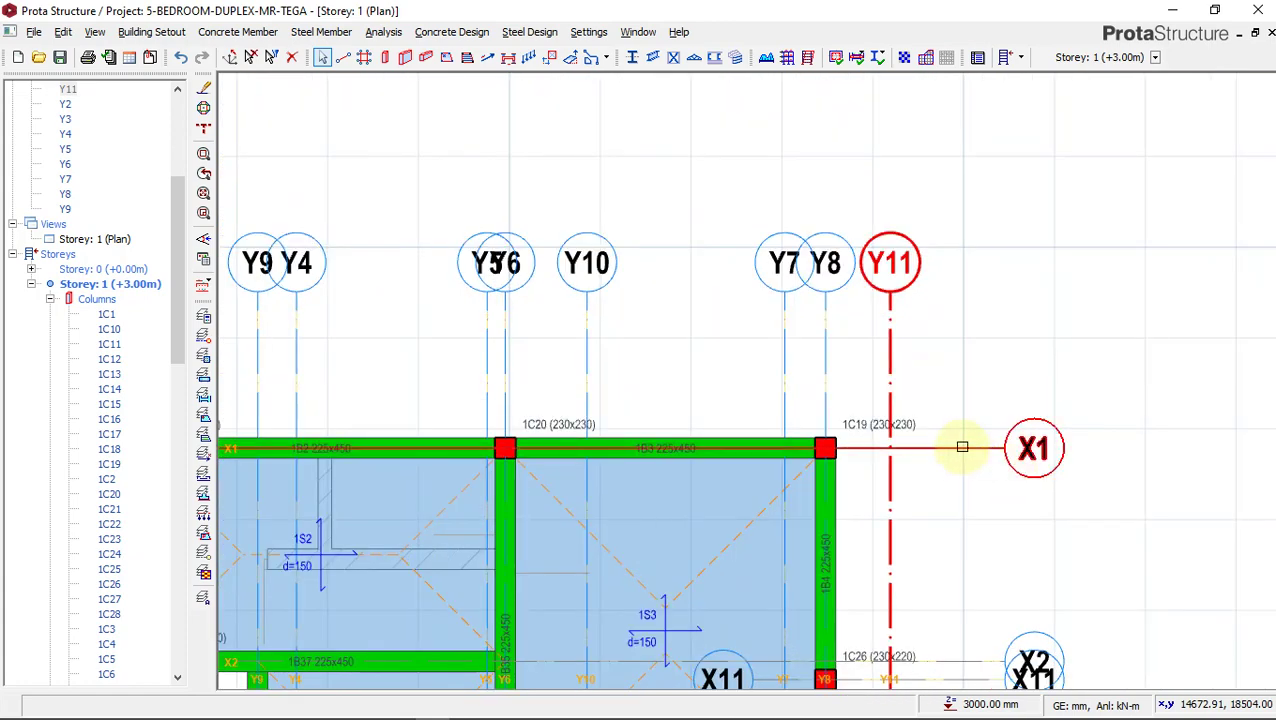
pyautogui.click(961, 448)
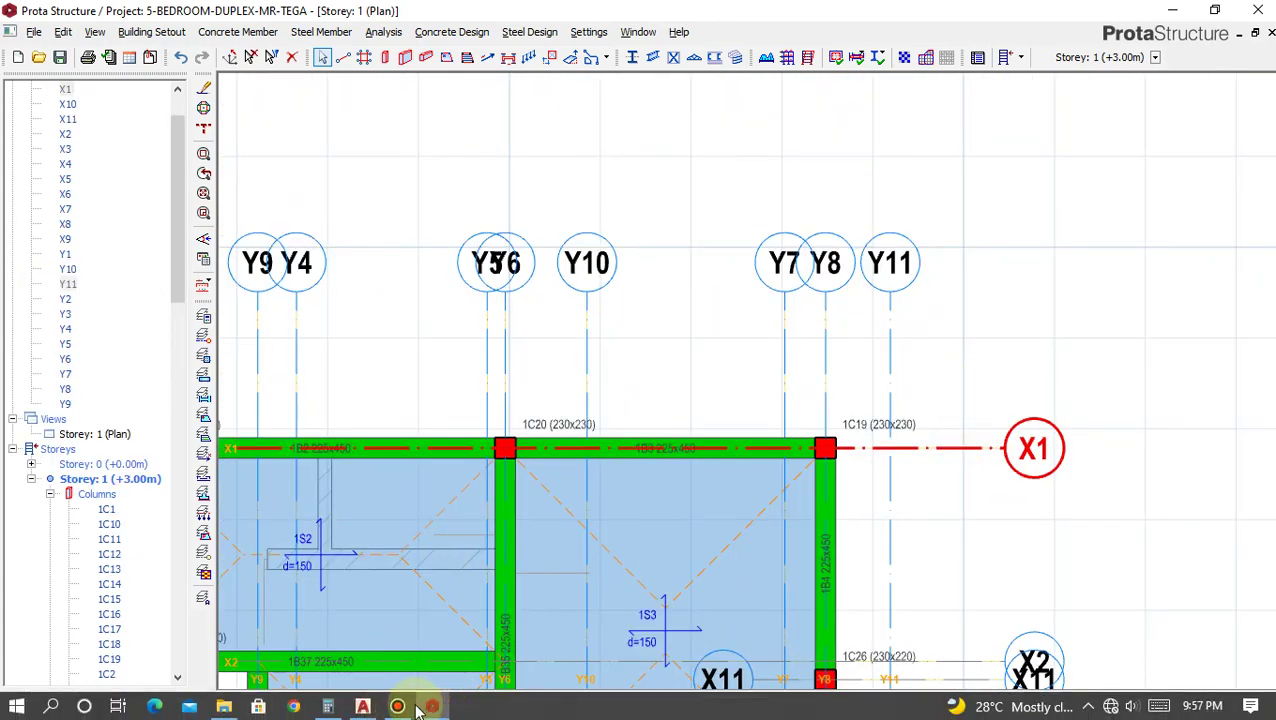
# Switch to AutoCAD and examine the 600 mm outline offsets around the outer walls of the floor plan.
pyautogui.click(363, 712)
pyautogui.scroll(-2, 536, 484)
pyautogui.scroll(-2, 950, 445)
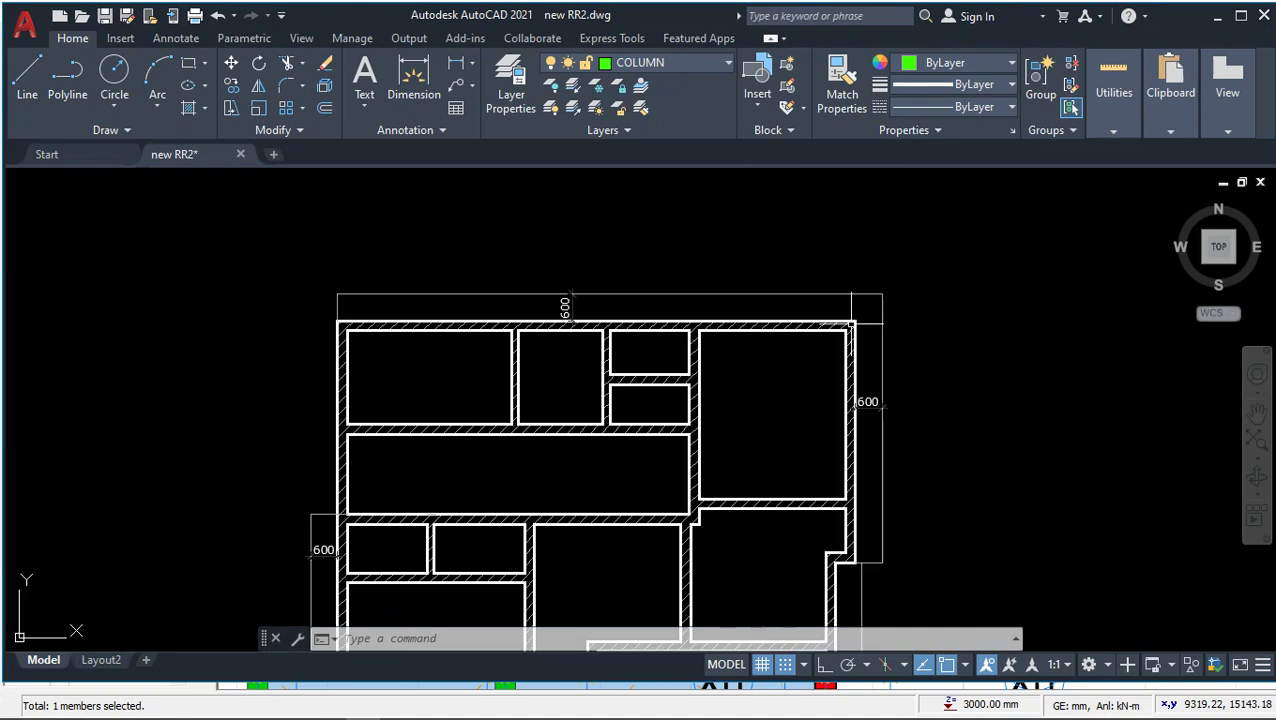
pyautogui.scroll(2, 436, 276)
pyautogui.scroll(-4, 550, 214)
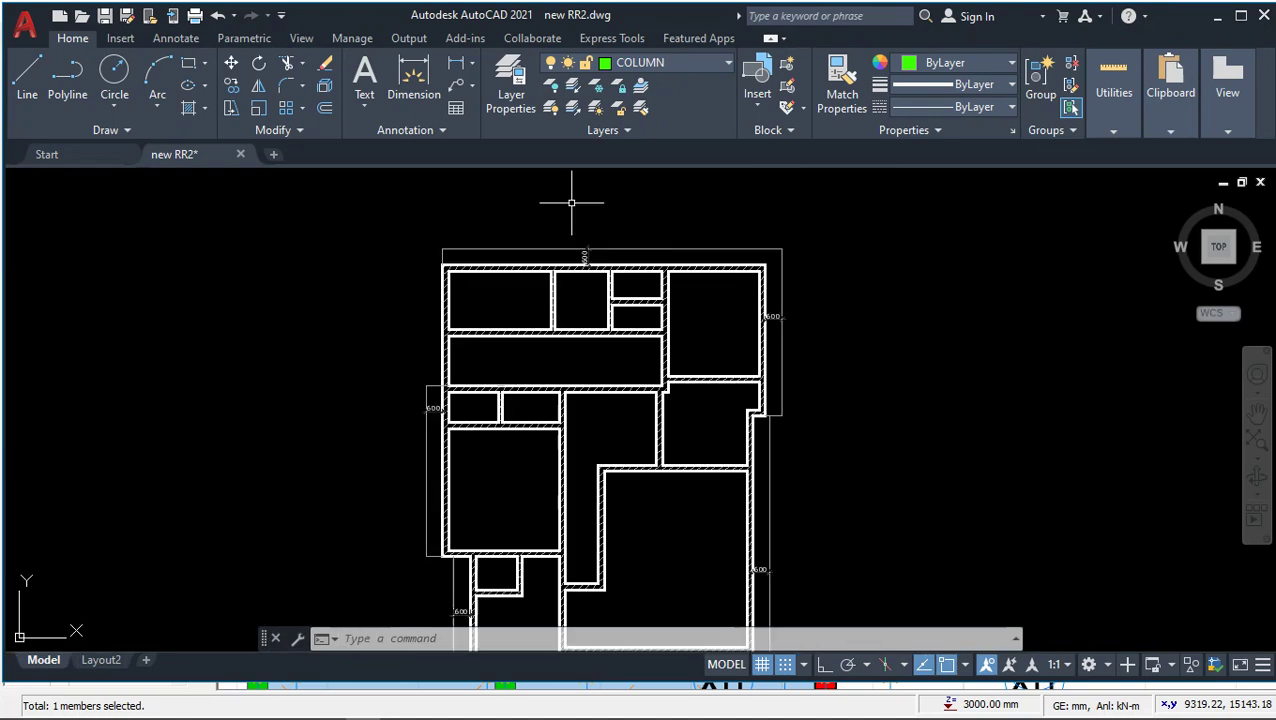
pyautogui.scroll(2, 441, 503)
pyautogui.scroll(2, 441, 503)
pyautogui.scroll(-4, 432, 320)
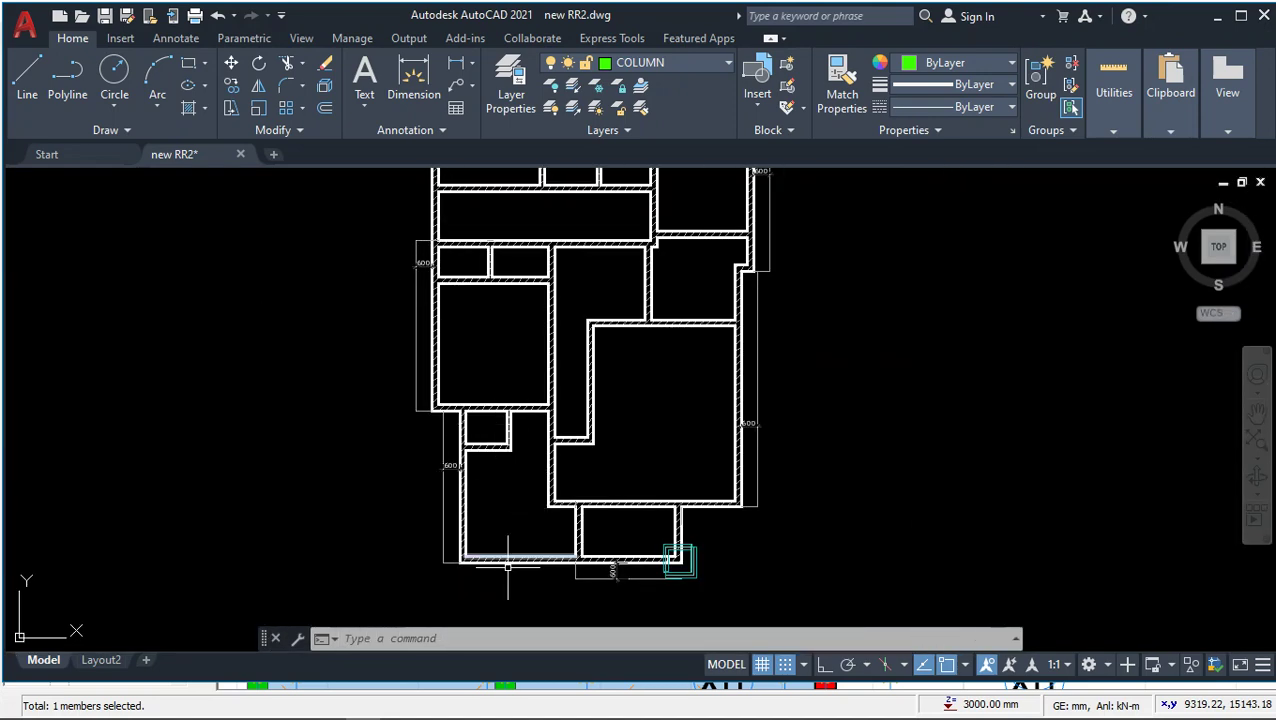
pyautogui.scroll(4, 625, 551)
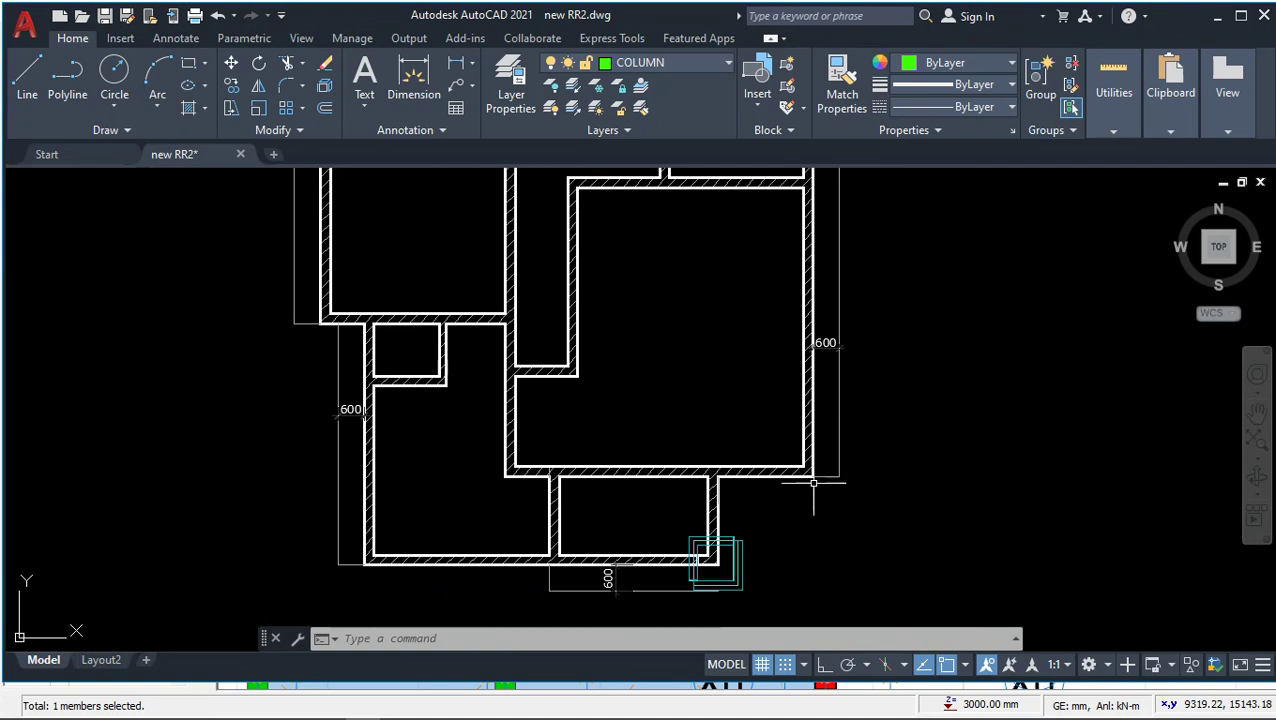
pyautogui.scroll(-2, 813, 483)
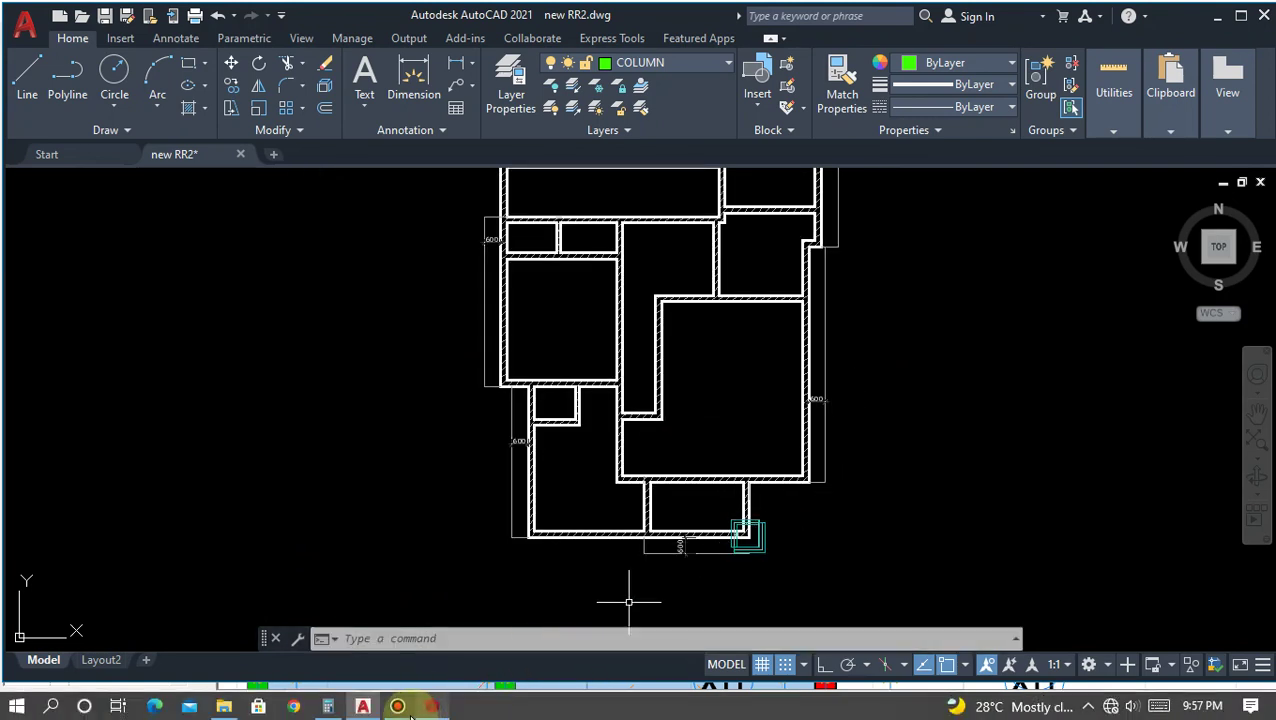
# Compare the full length of axis X1 in ProtaStructure with the outline around the outer walls in AutoCAD.
pyautogui.click(430, 707)
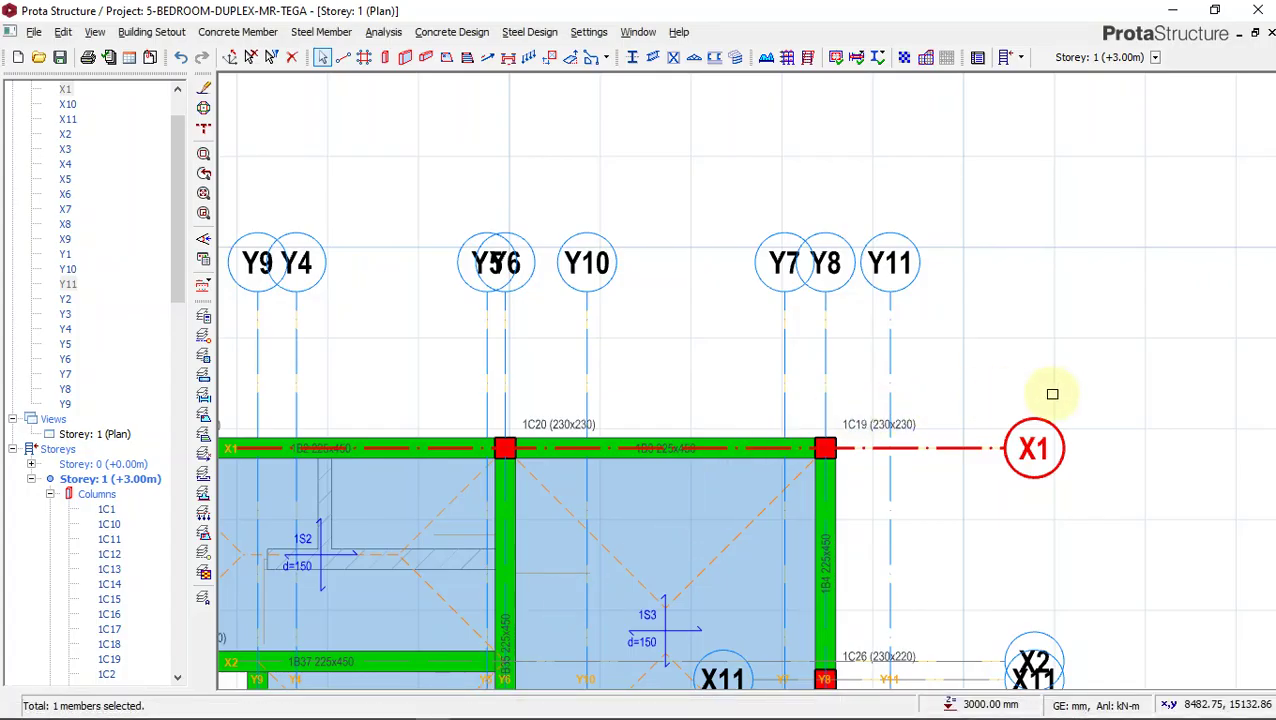
pyautogui.scroll(-2, 1050, 394)
pyautogui.moveTo(604, 356); pyautogui.dragTo(702, 295, button='middle')
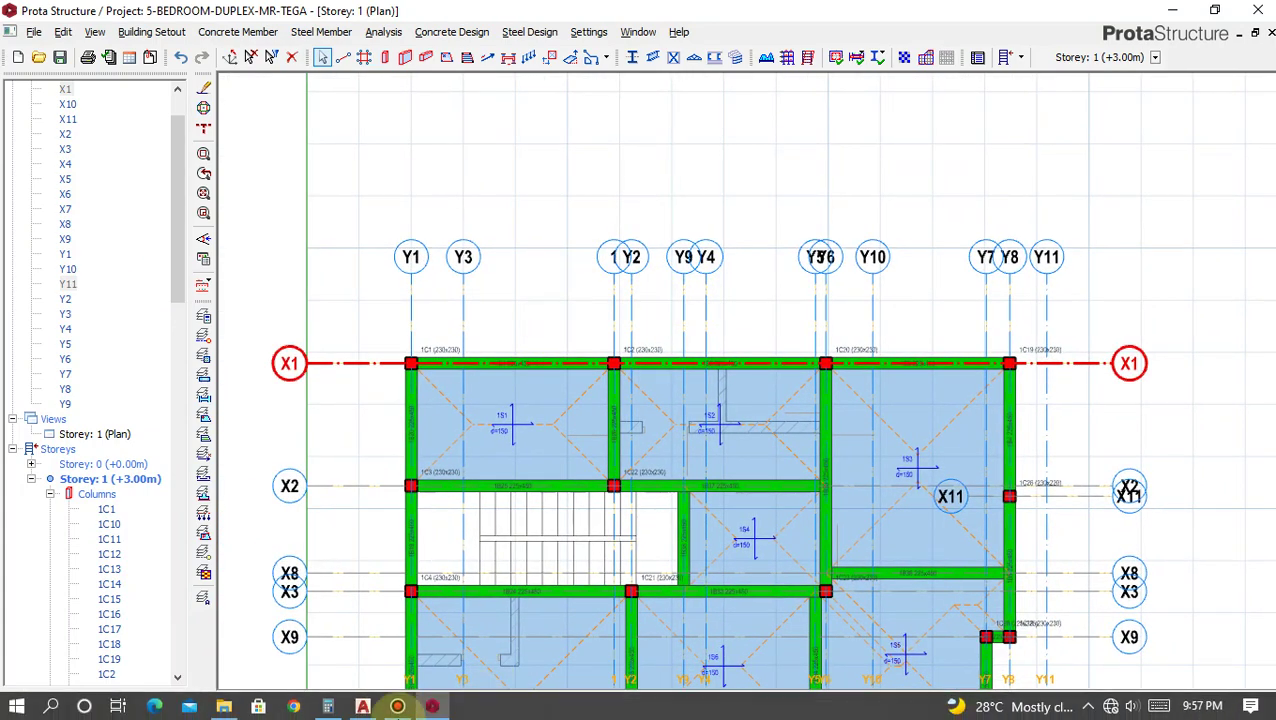
pyautogui.click(363, 707)
pyautogui.scroll(3, 656, 336)
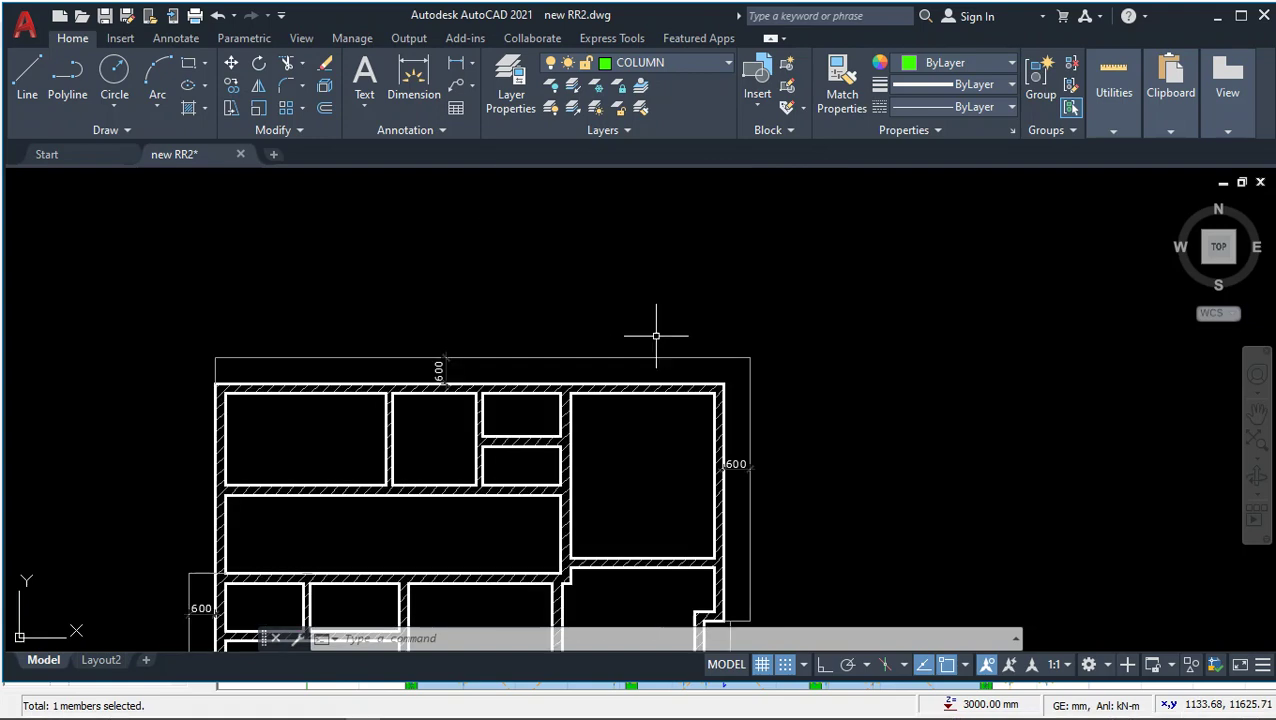
pyautogui.scroll(-2, 607, 259)
pyautogui.scroll(5, 400, 340)
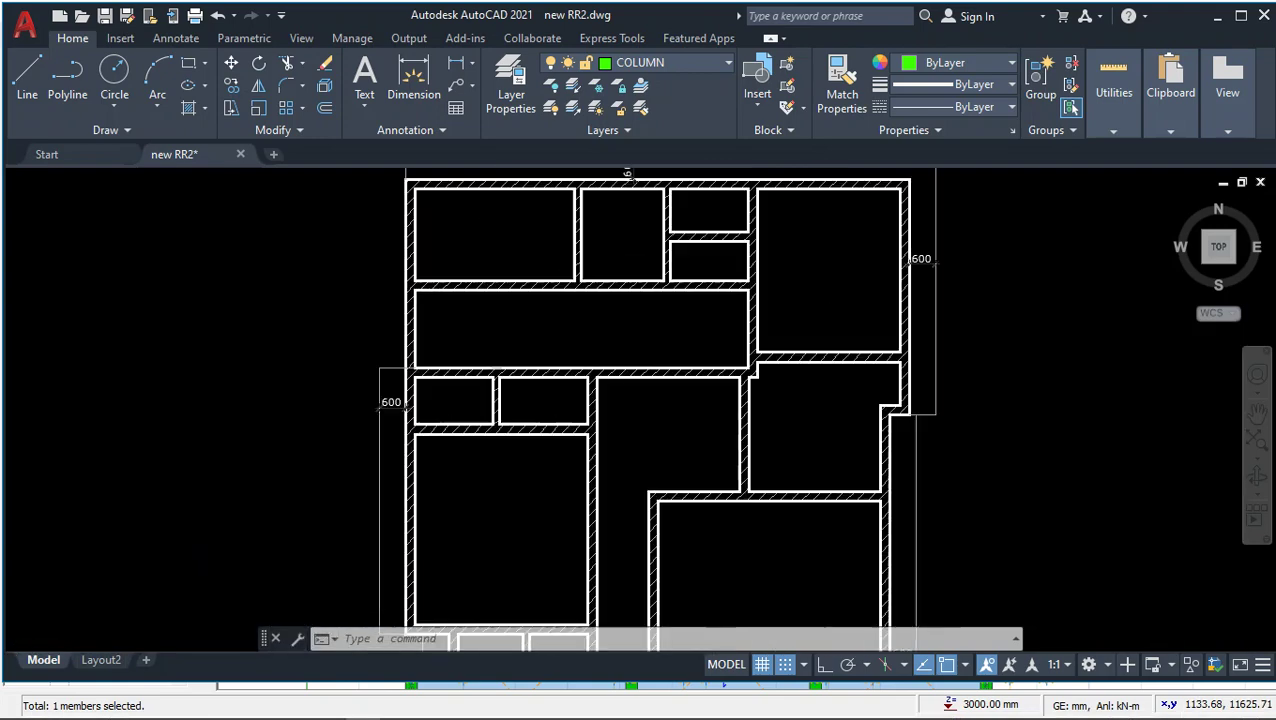
pyautogui.scroll(-6, 359, 338)
pyautogui.scroll(4, 453, 432)
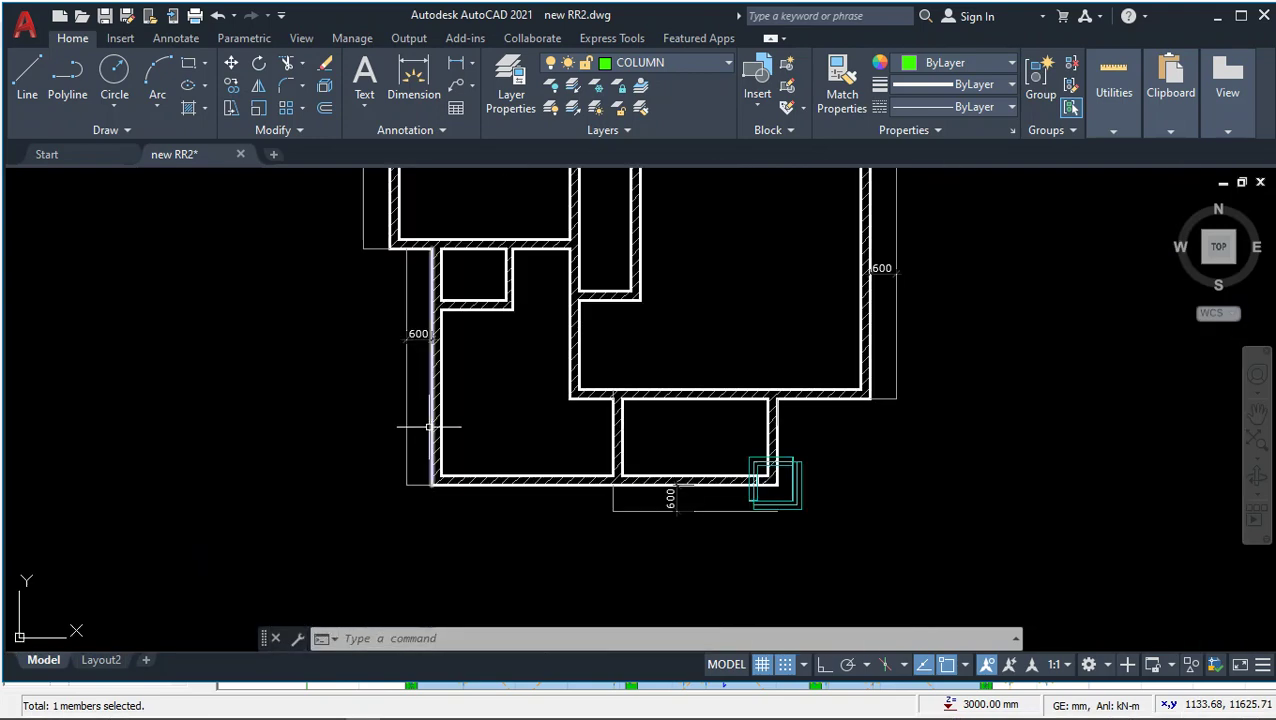
pyautogui.scroll(-2, 800, 450)
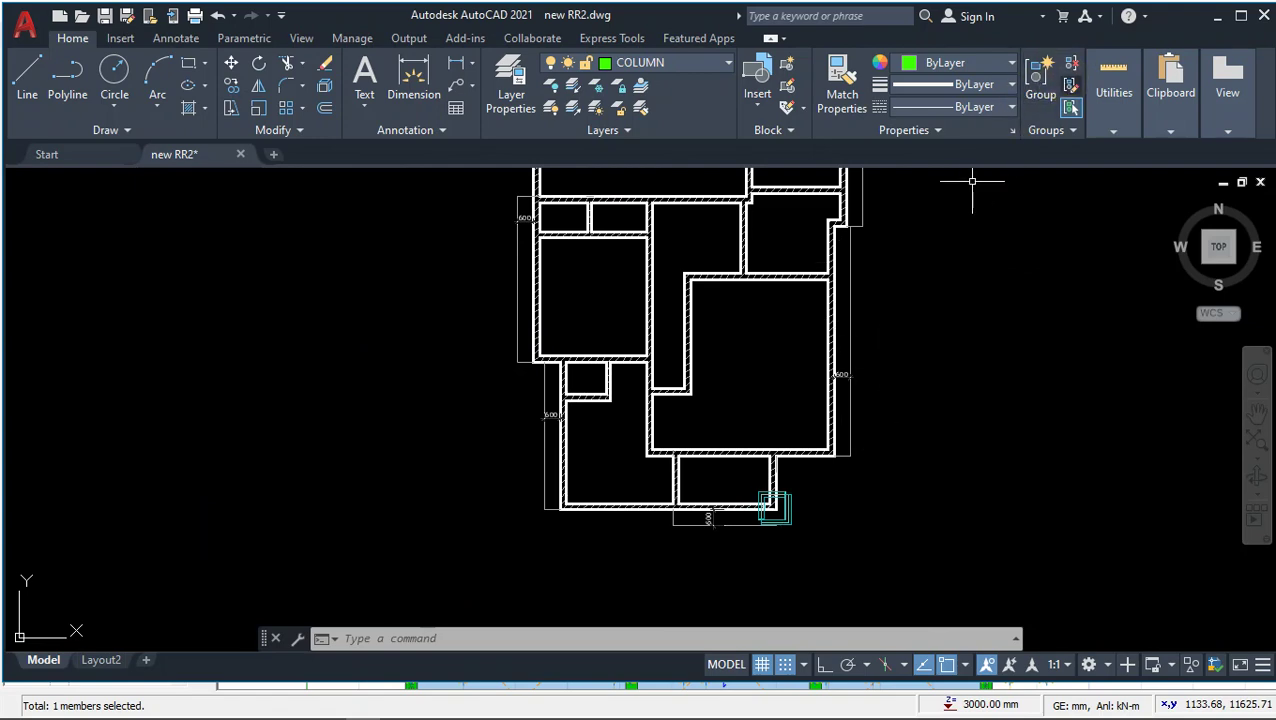
# Switch to ProtaStructure and offset axis X1 by 713 mm above the building's upper edge.
pyautogui.click(440, 702)
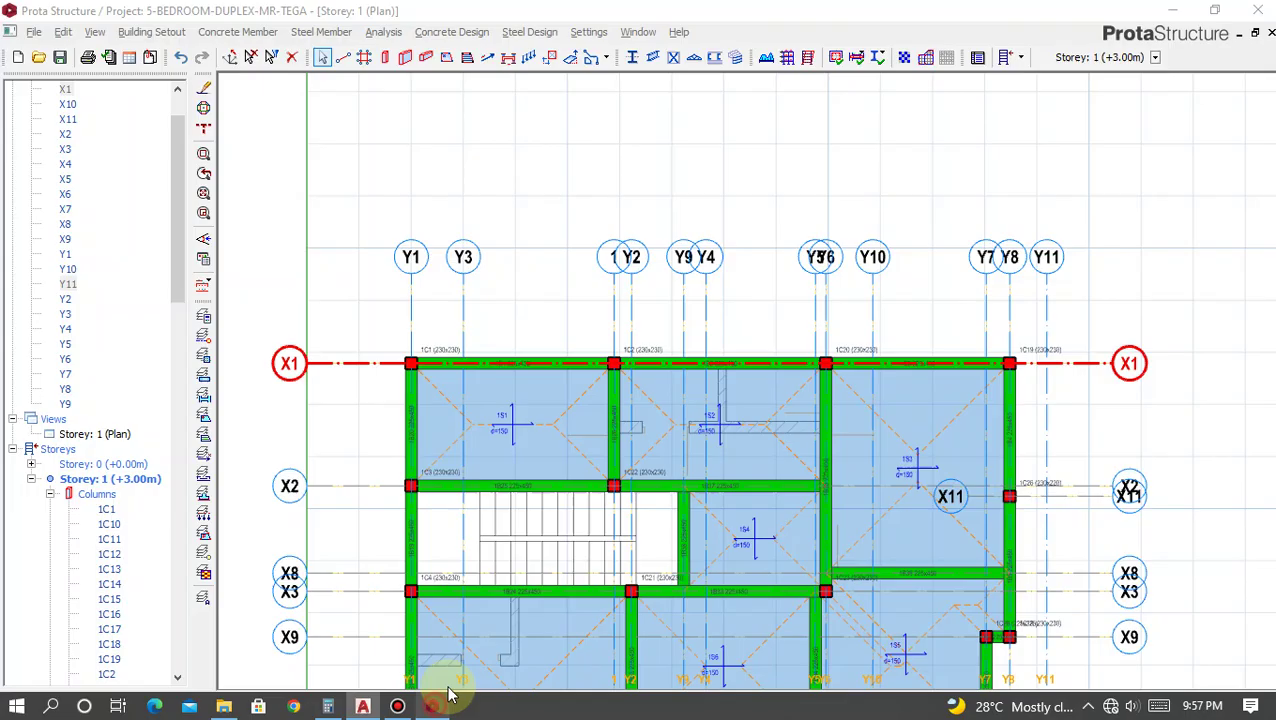
pyautogui.rightClick(568, 256)
pyautogui.click(605, 306)
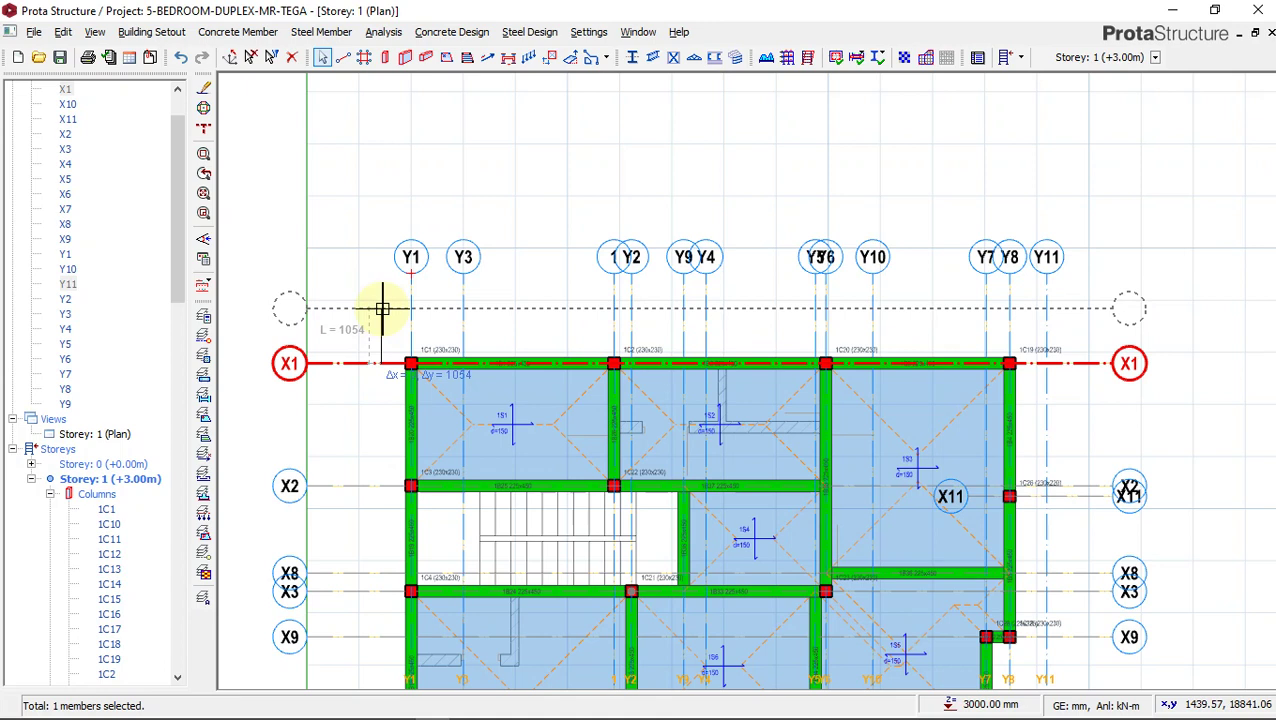
pyautogui.press('Tab')
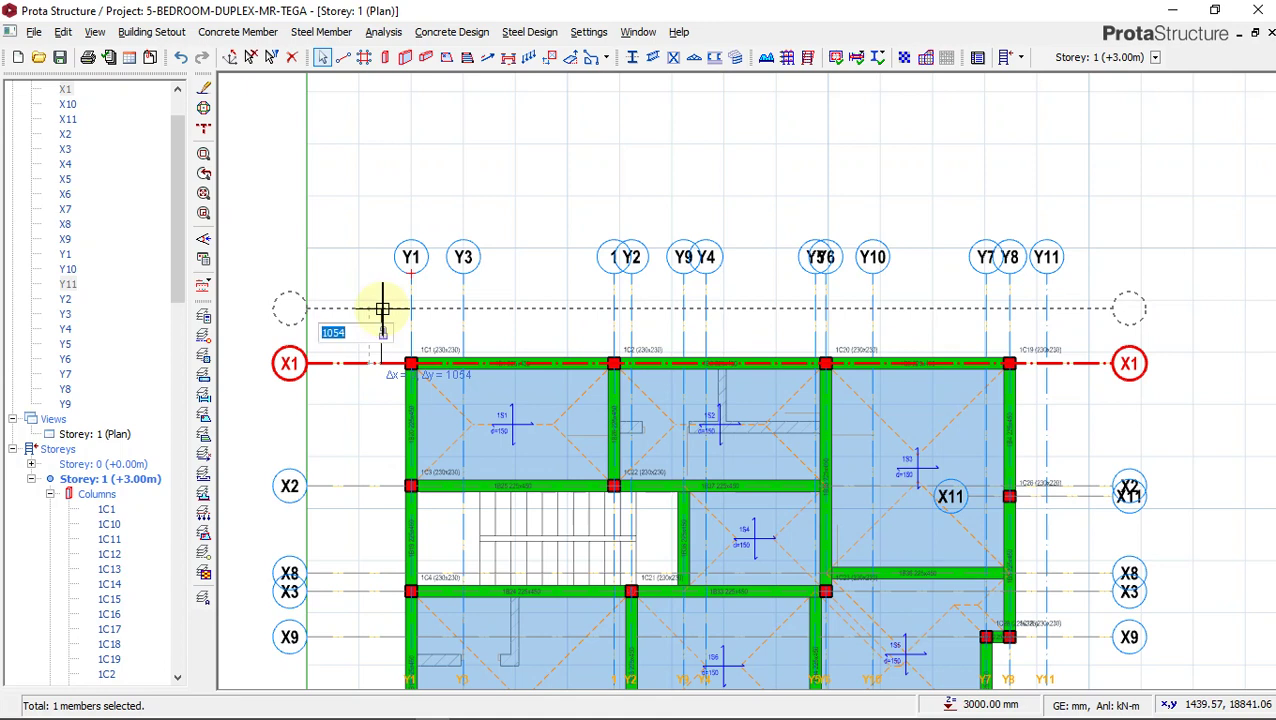
pyautogui.write('713')
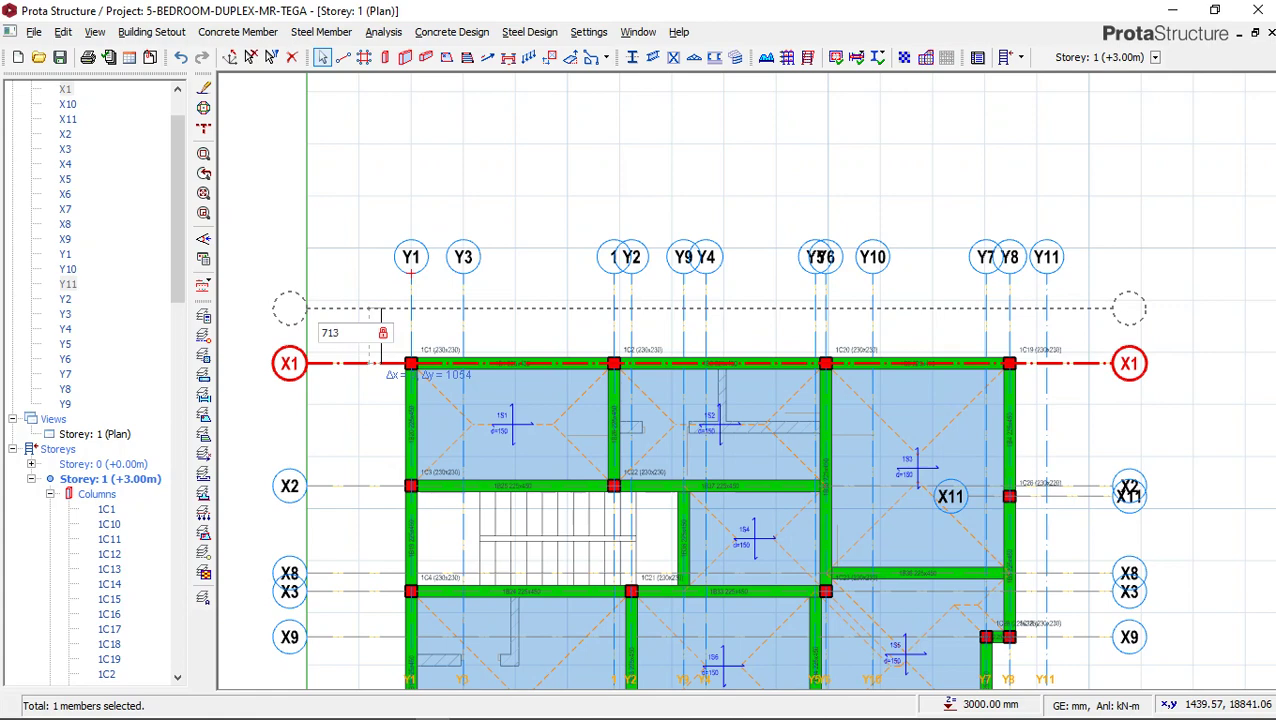
pyautogui.press('Return')
pyautogui.press('Escape')
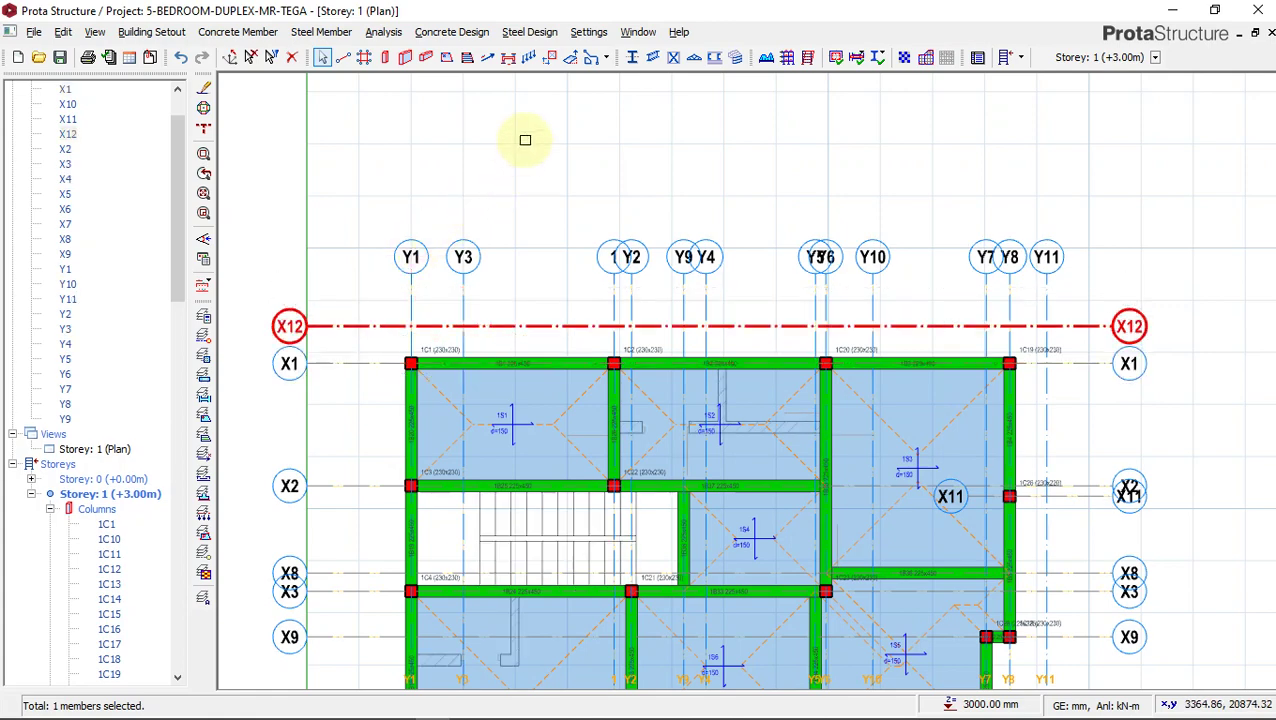
# Offset axis Y1 by -713 mm, towards the outside of the building.
pyautogui.scroll(-2, 524, 137)
pyautogui.scroll(4, 442, 213)
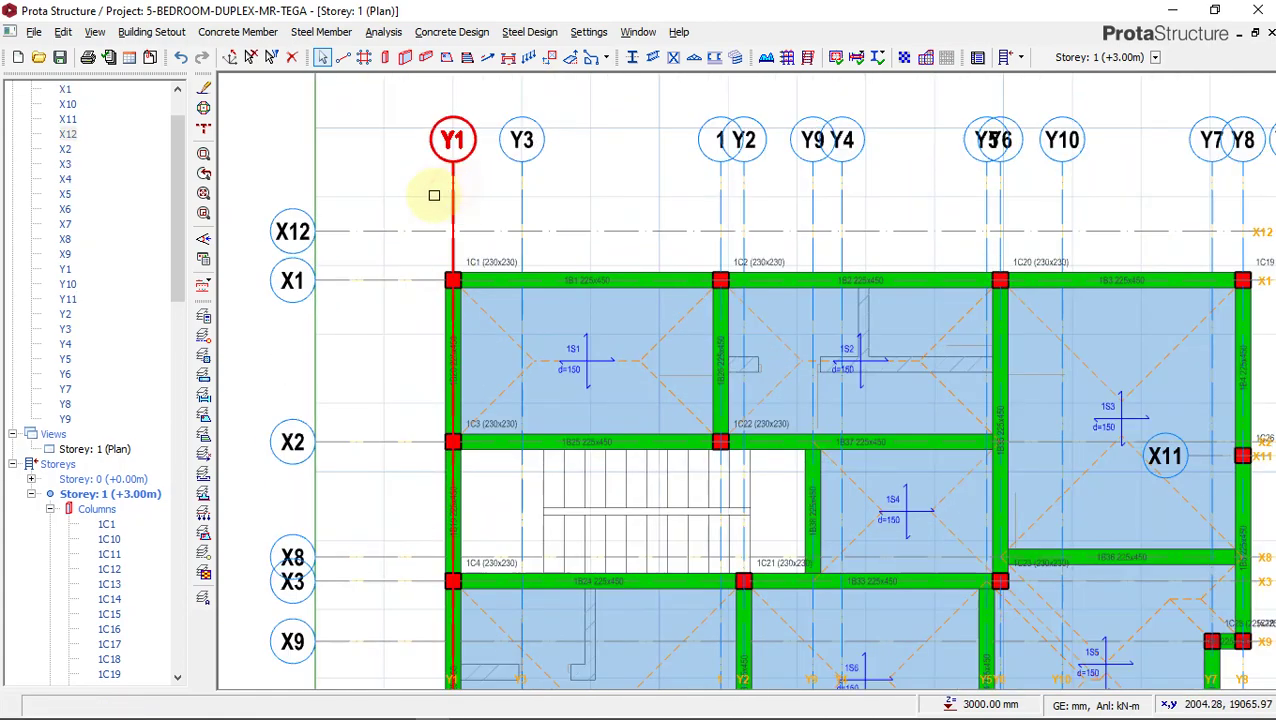
pyautogui.click(423, 189)
pyautogui.rightClick(434, 189)
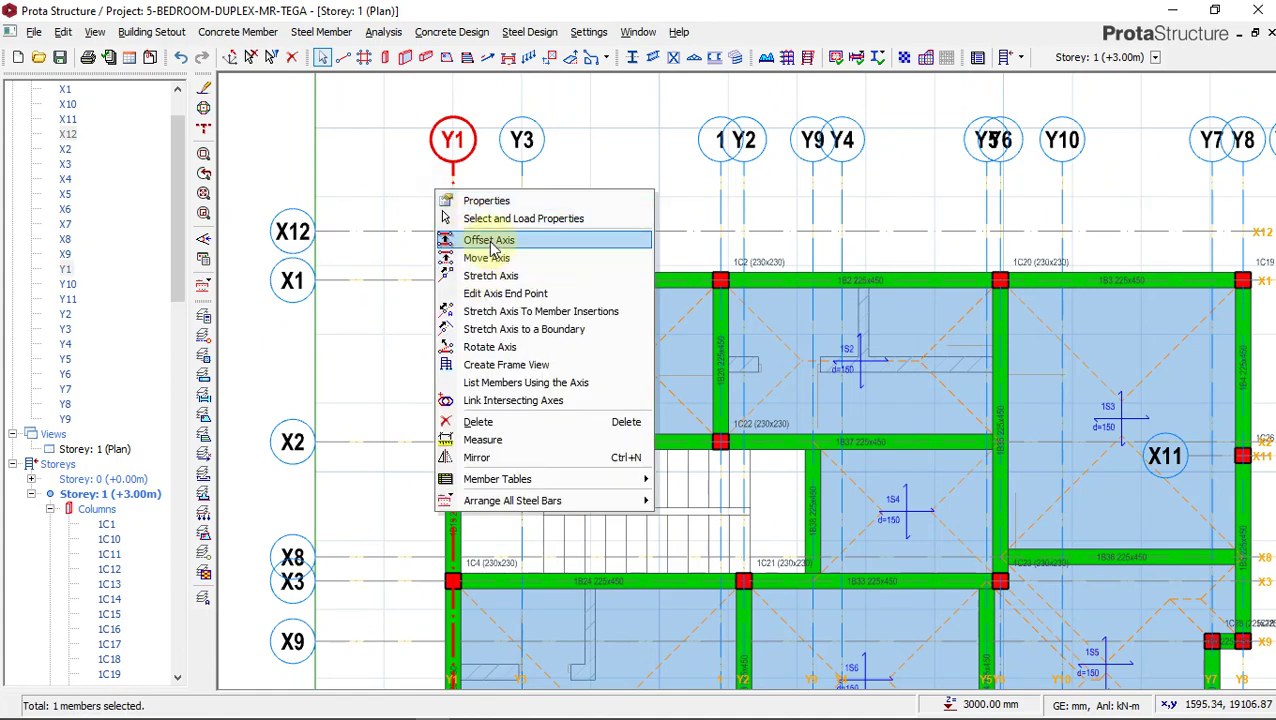
pyautogui.click(490, 243)
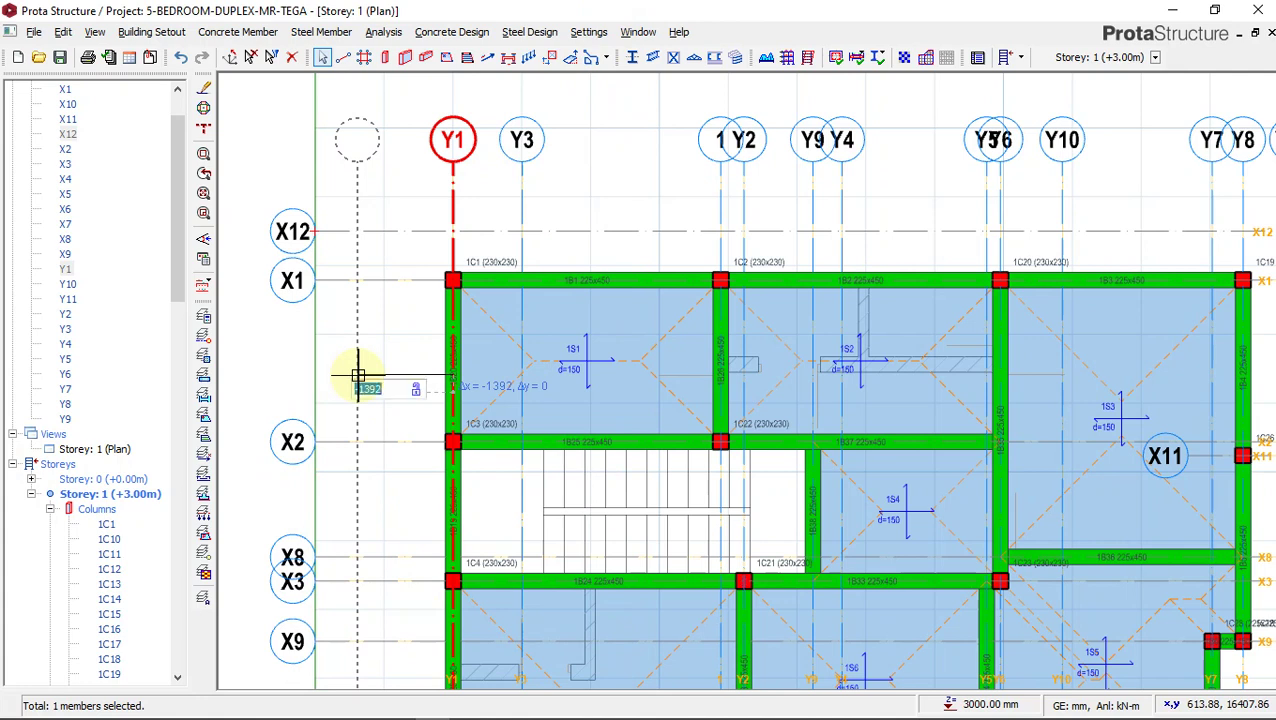
pyautogui.press('BackSpace')
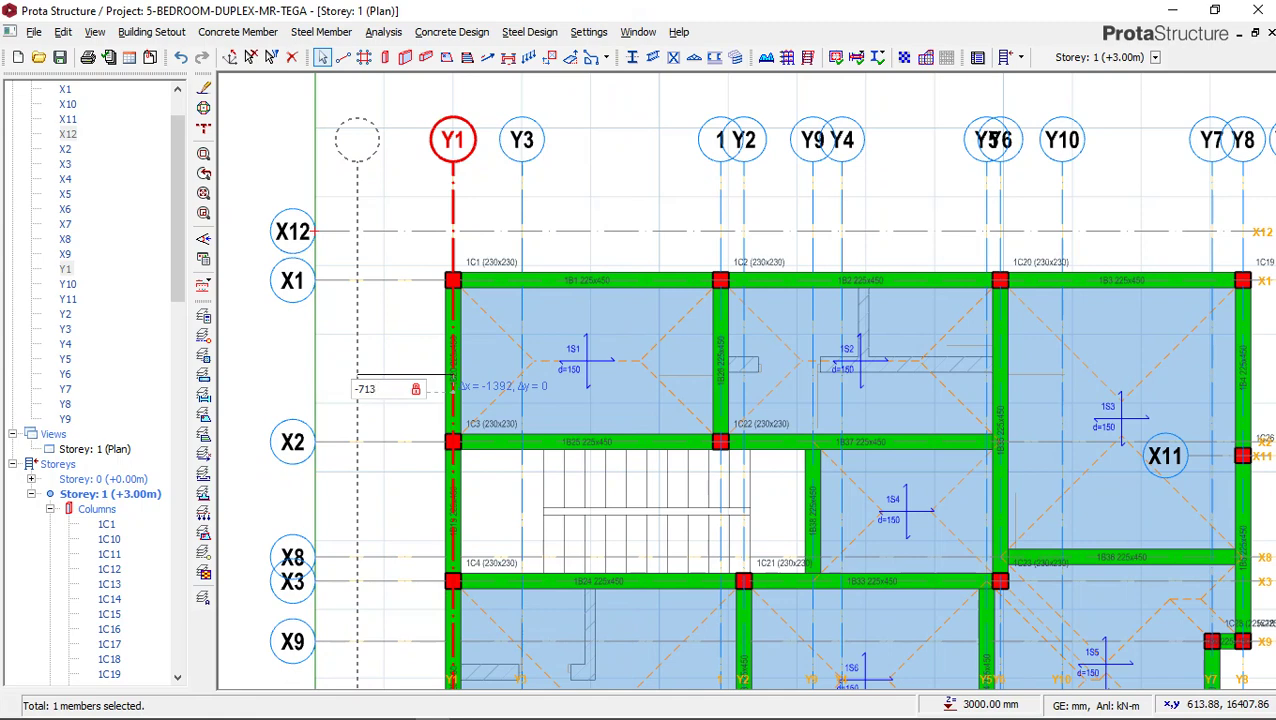
pyautogui.write('-713')
pyautogui.press('Return')
pyautogui.scroll(-4, 465, 137)
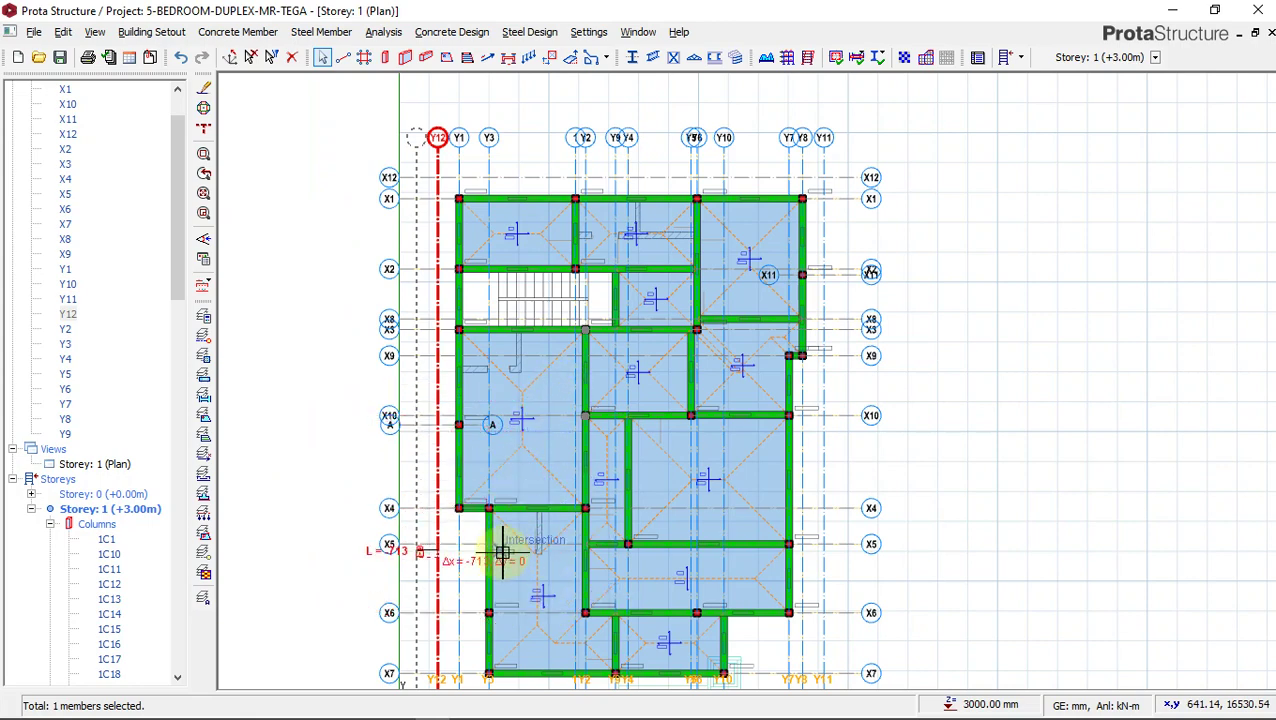
pyautogui.press('Escape')
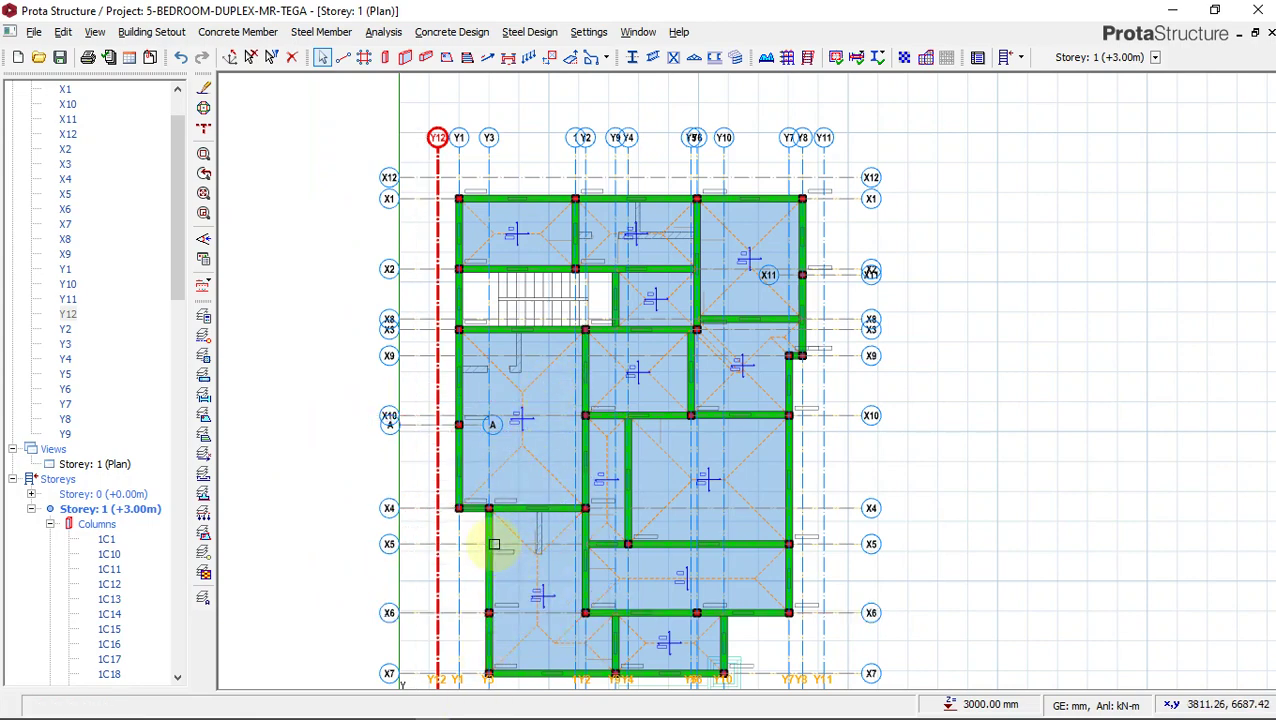
# Check the 600 mm outline beside the lowest west wall in AutoCAD and offset axis Y3 by -713 mm outwards in ProtaStructure.
pyautogui.scroll(2, 486, 573)
pyautogui.scroll(1, 486, 573)
pyautogui.scroll(1, 530, 280)
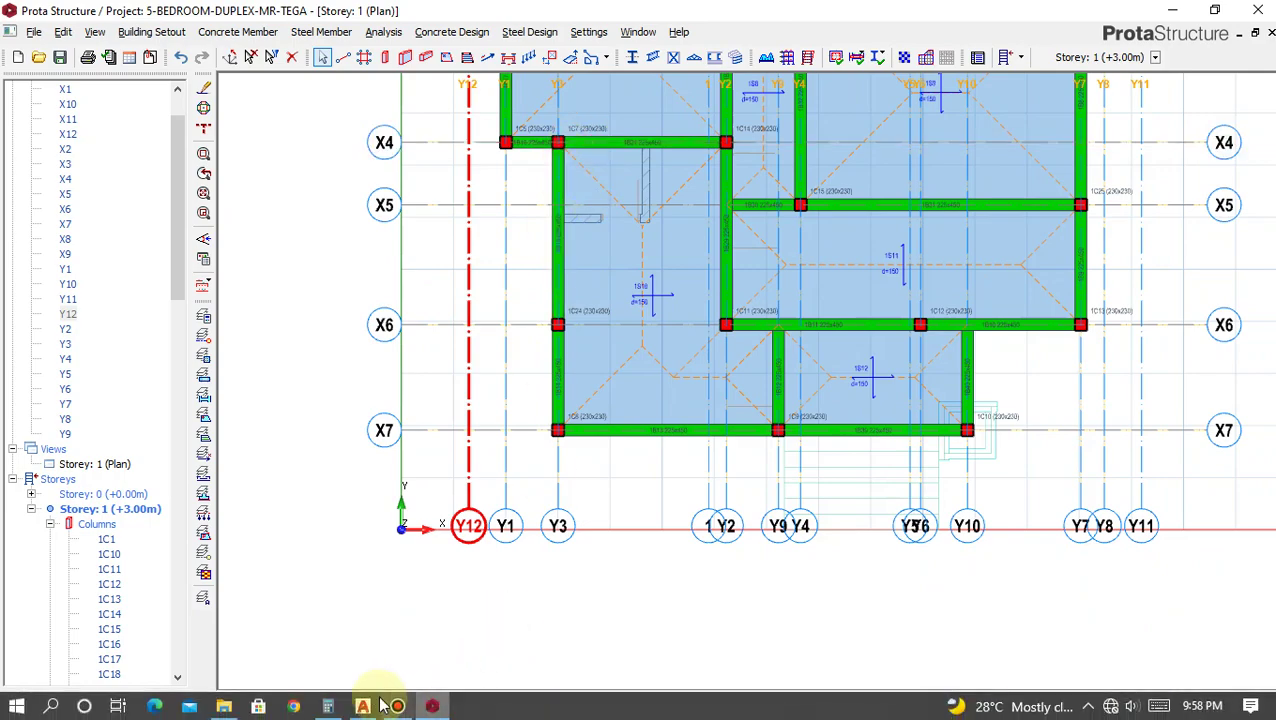
pyautogui.click(363, 706)
pyautogui.scroll(4, 513, 402)
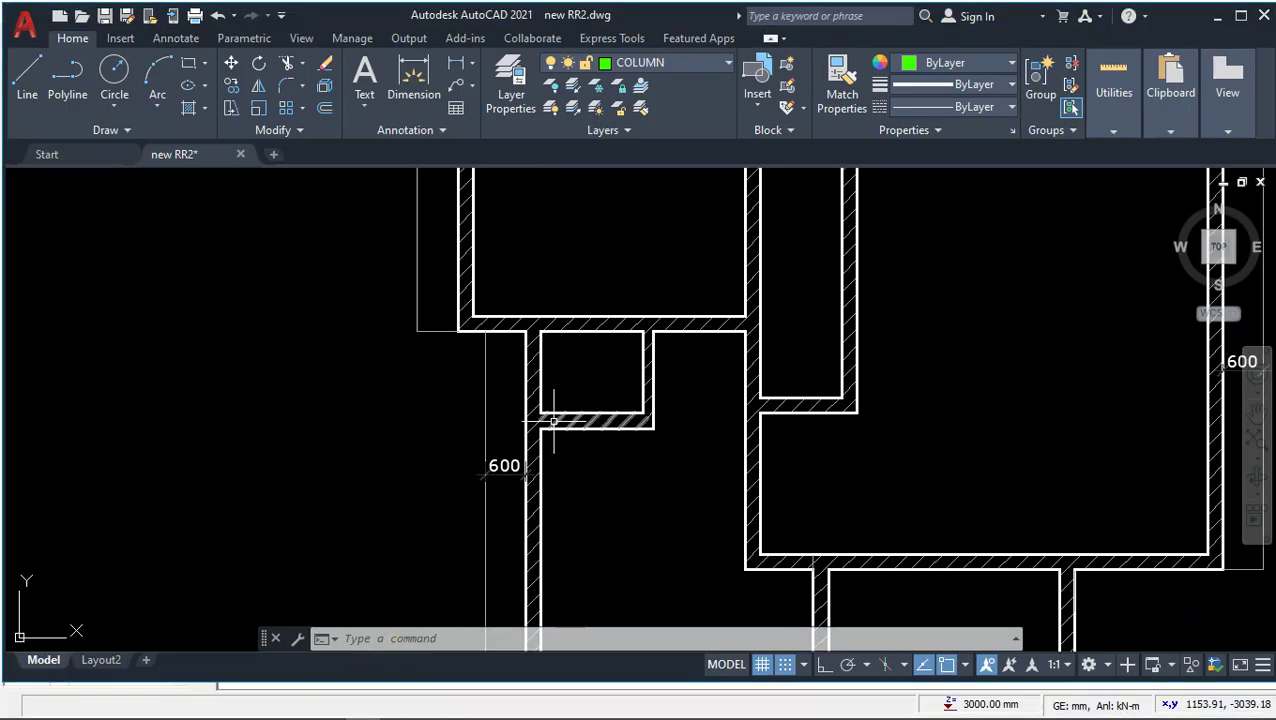
pyautogui.scroll(-3, 513, 402)
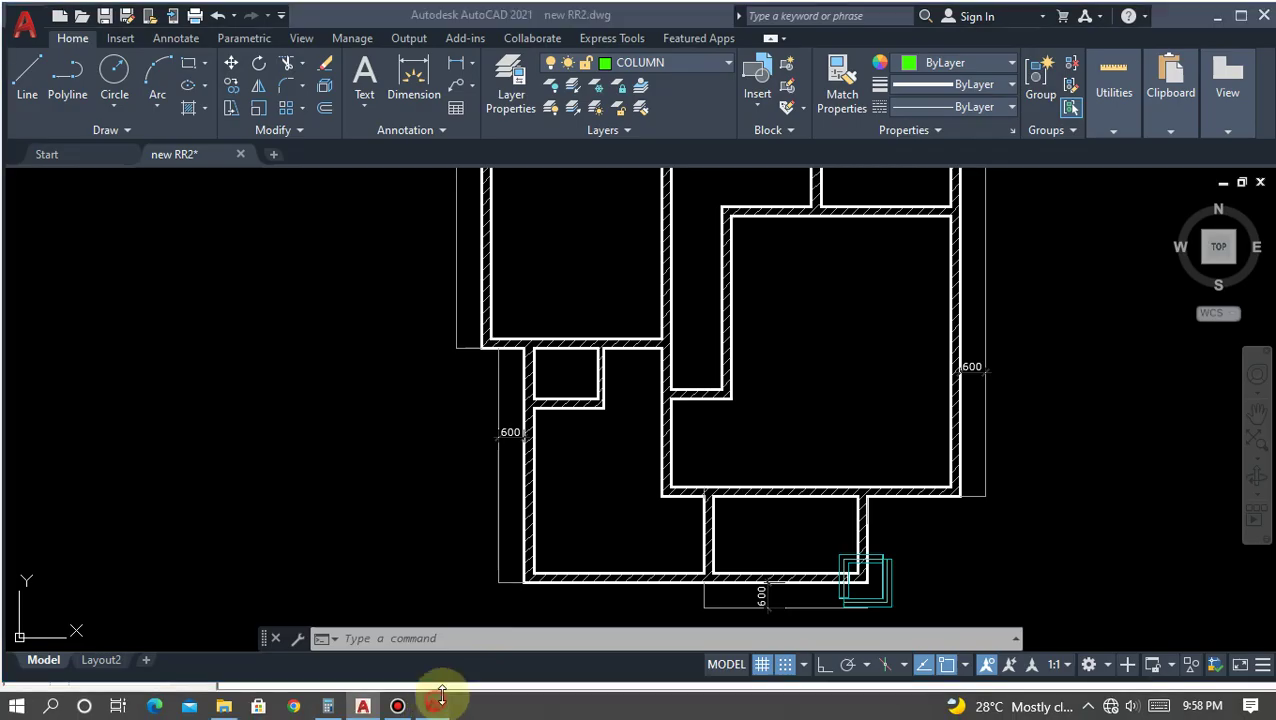
pyautogui.click(432, 706)
pyautogui.click(556, 448)
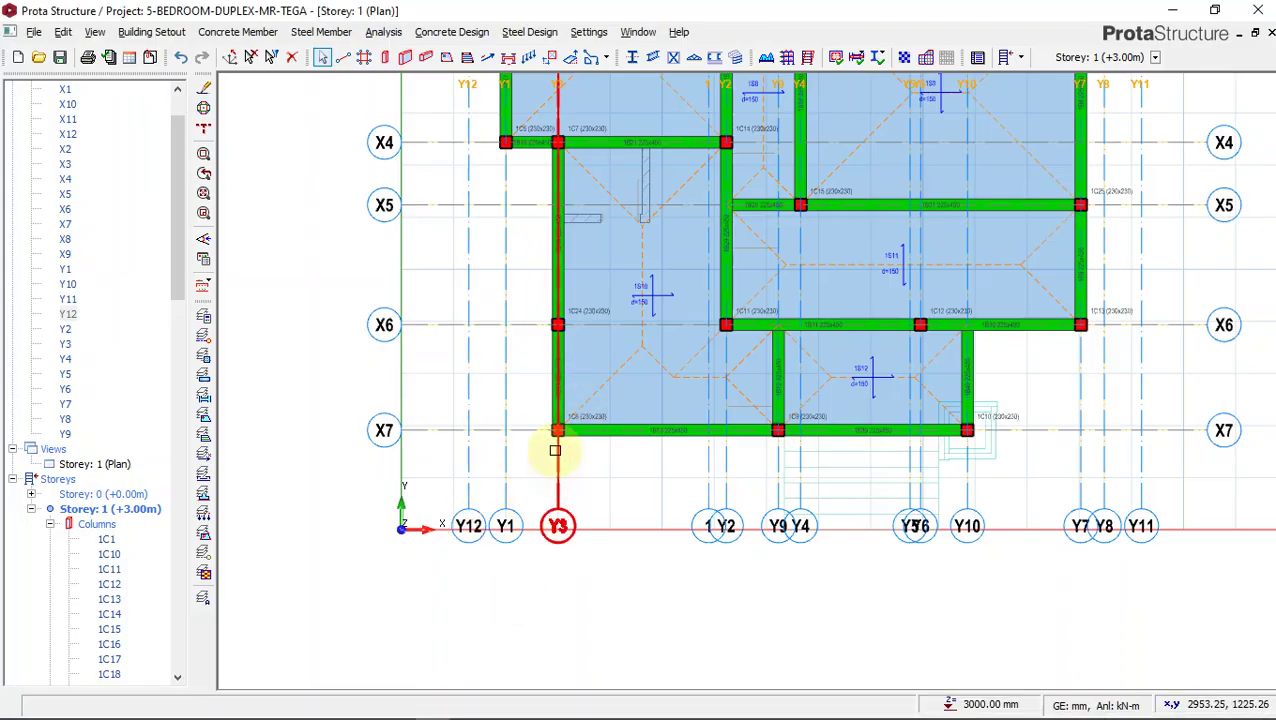
pyautogui.rightClick(541, 380)
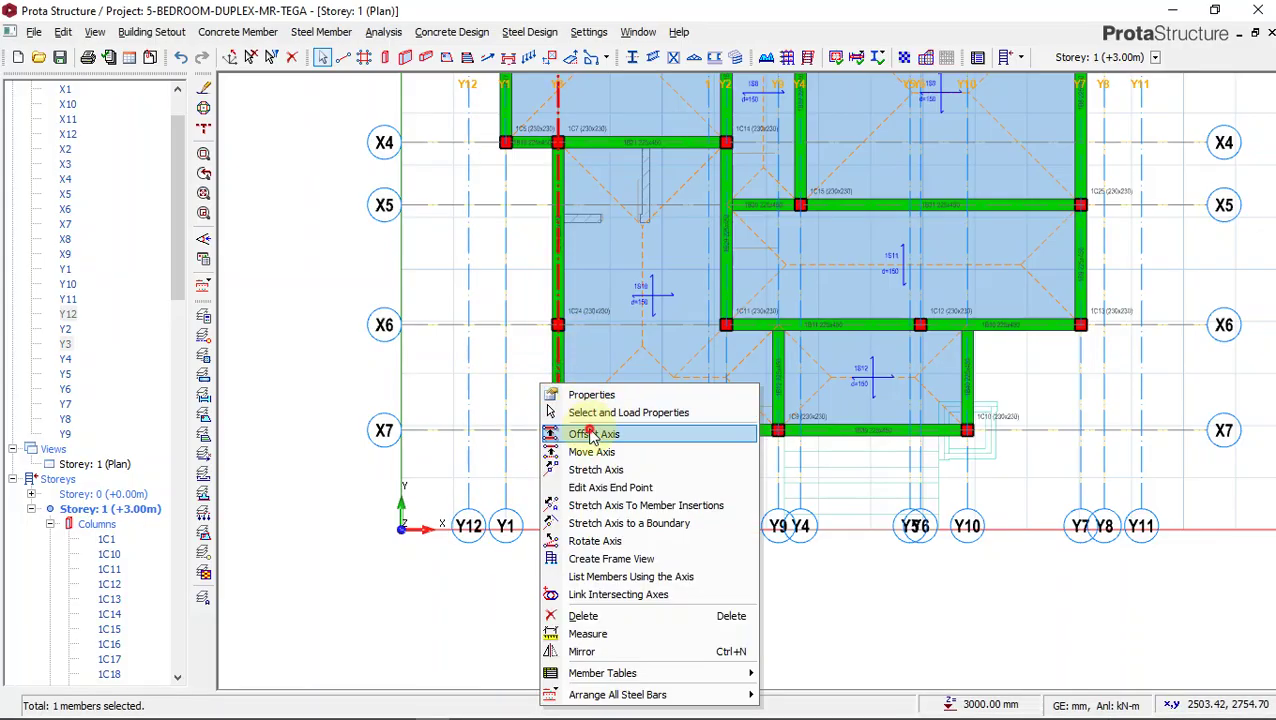
pyautogui.click(565, 431)
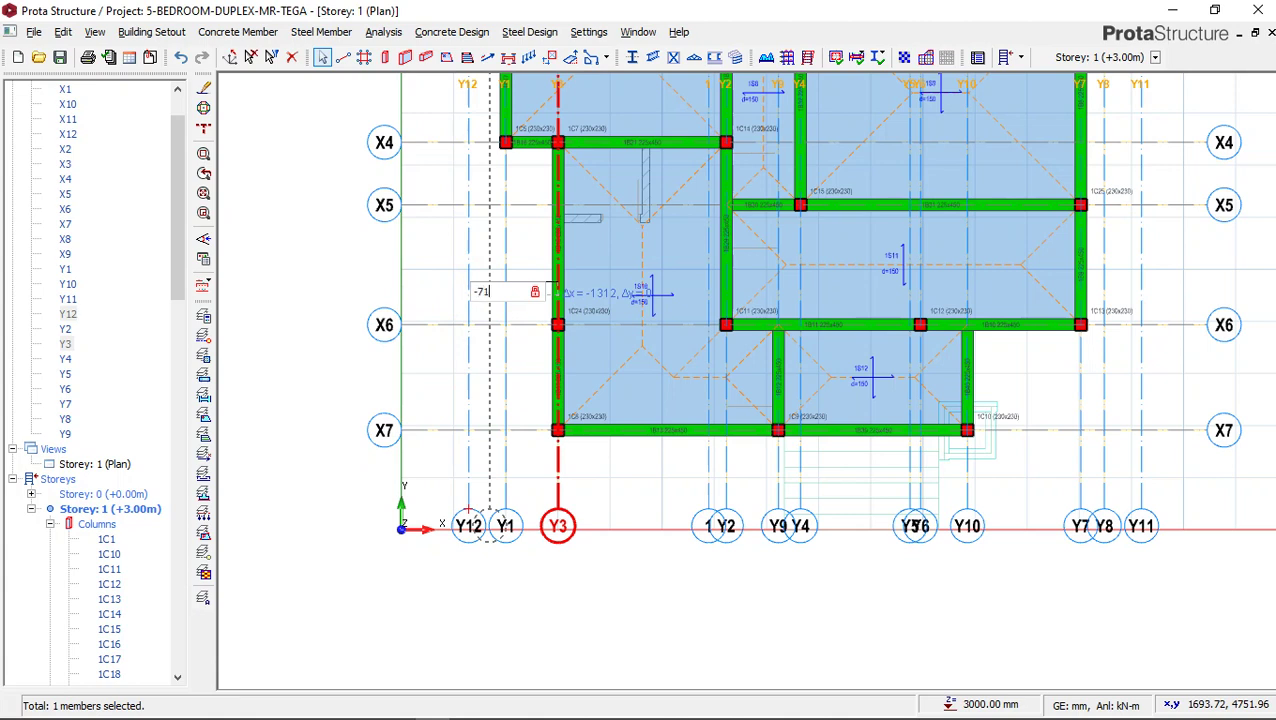
pyautogui.write('-713')
pyautogui.press('Return')
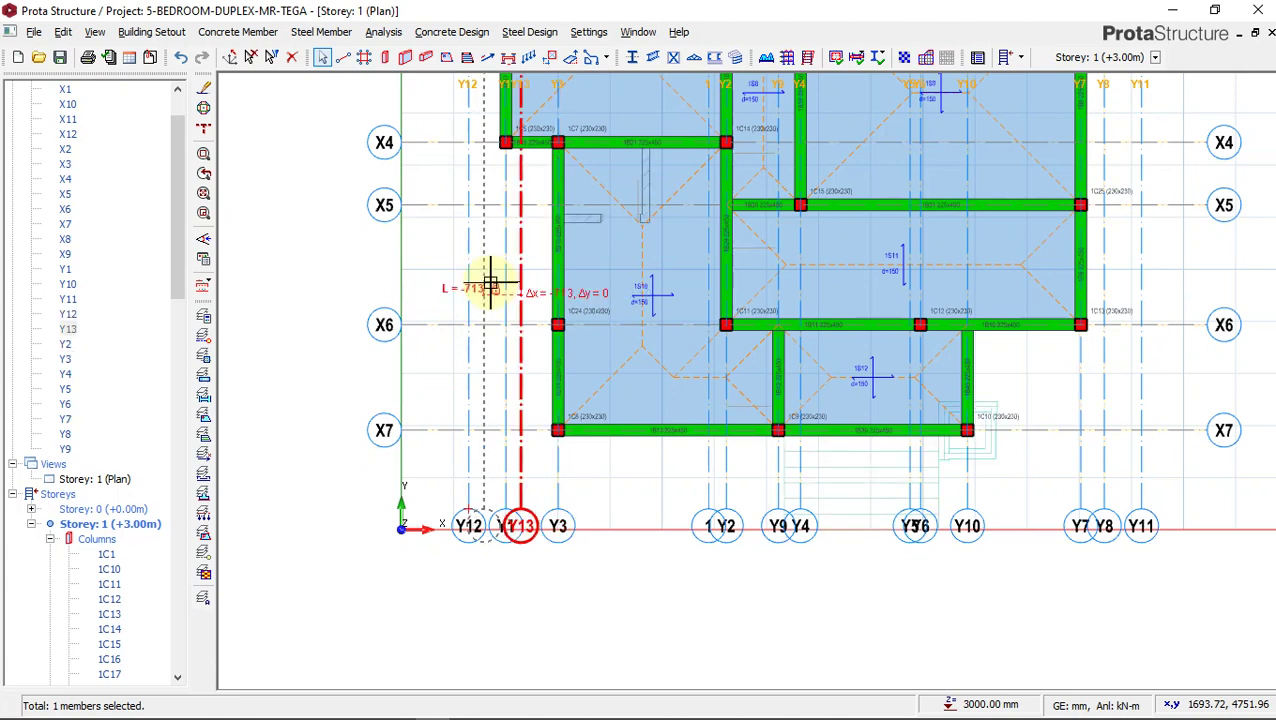
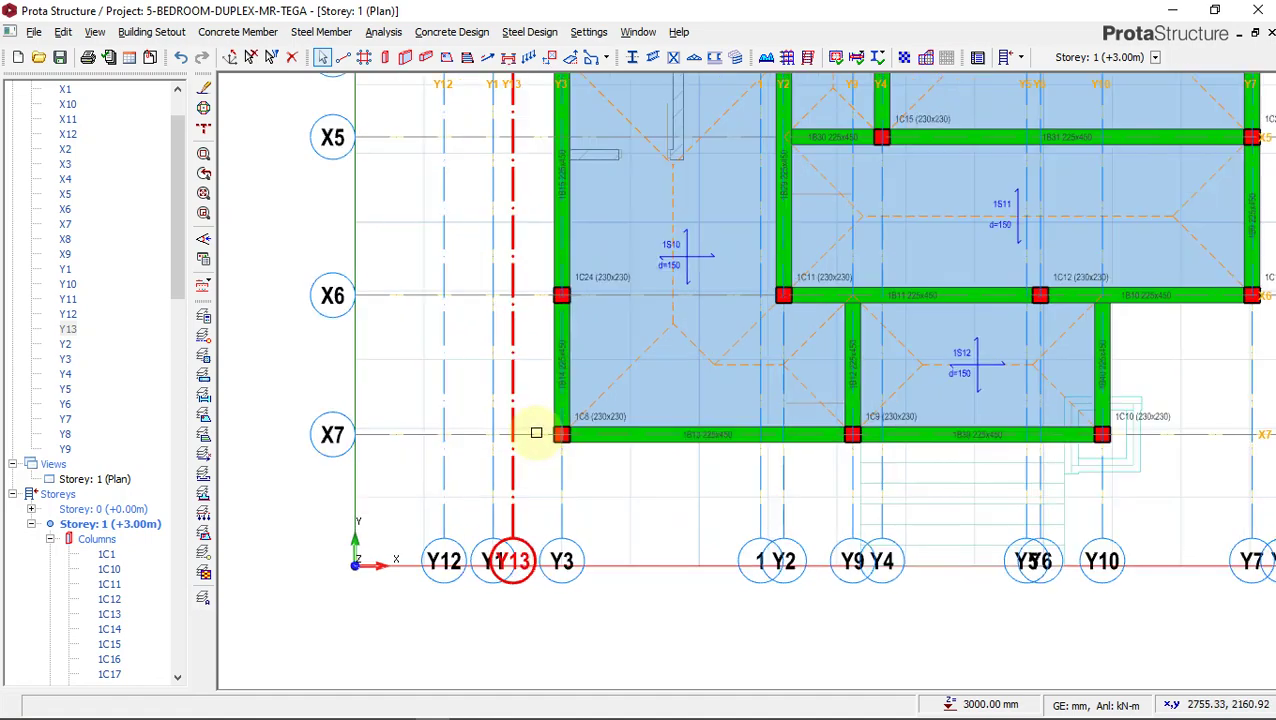
# Check the 600 mm outline below the south wall in AutoCAD and offset axis X7 by -713 mm outwards in ProtaStructure.
pyautogui.click(533, 433)
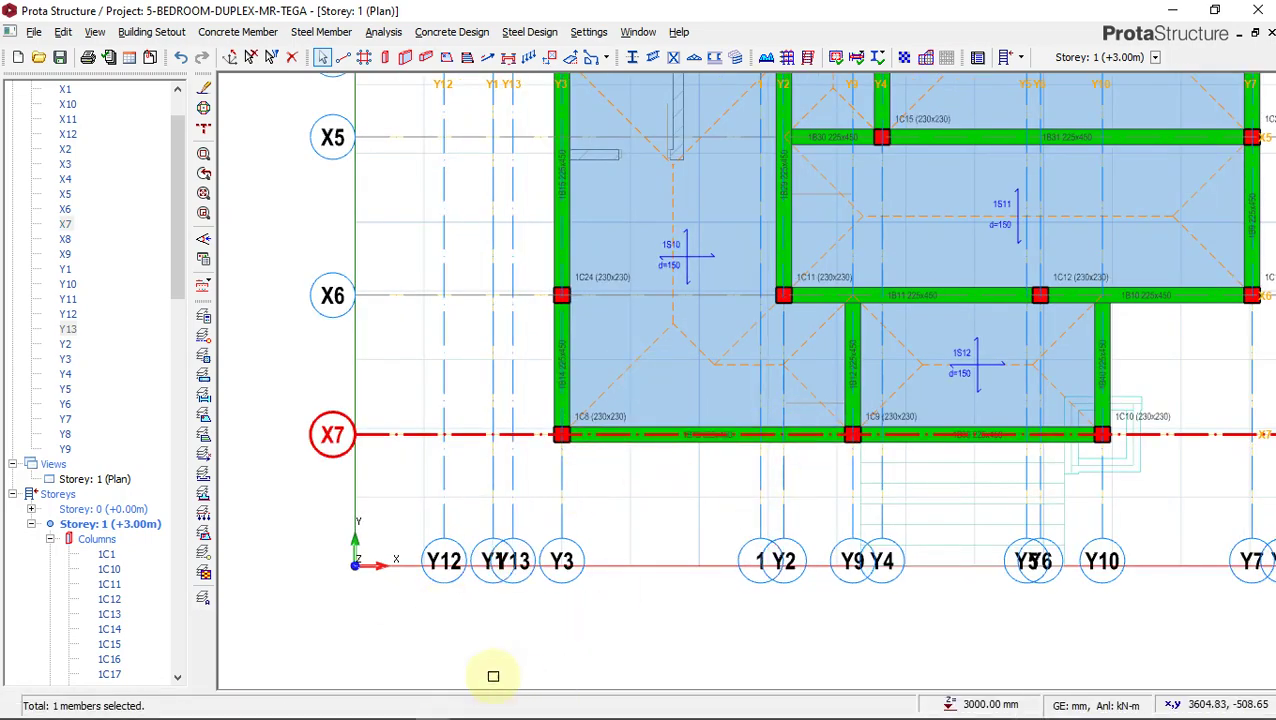
pyautogui.click(364, 707)
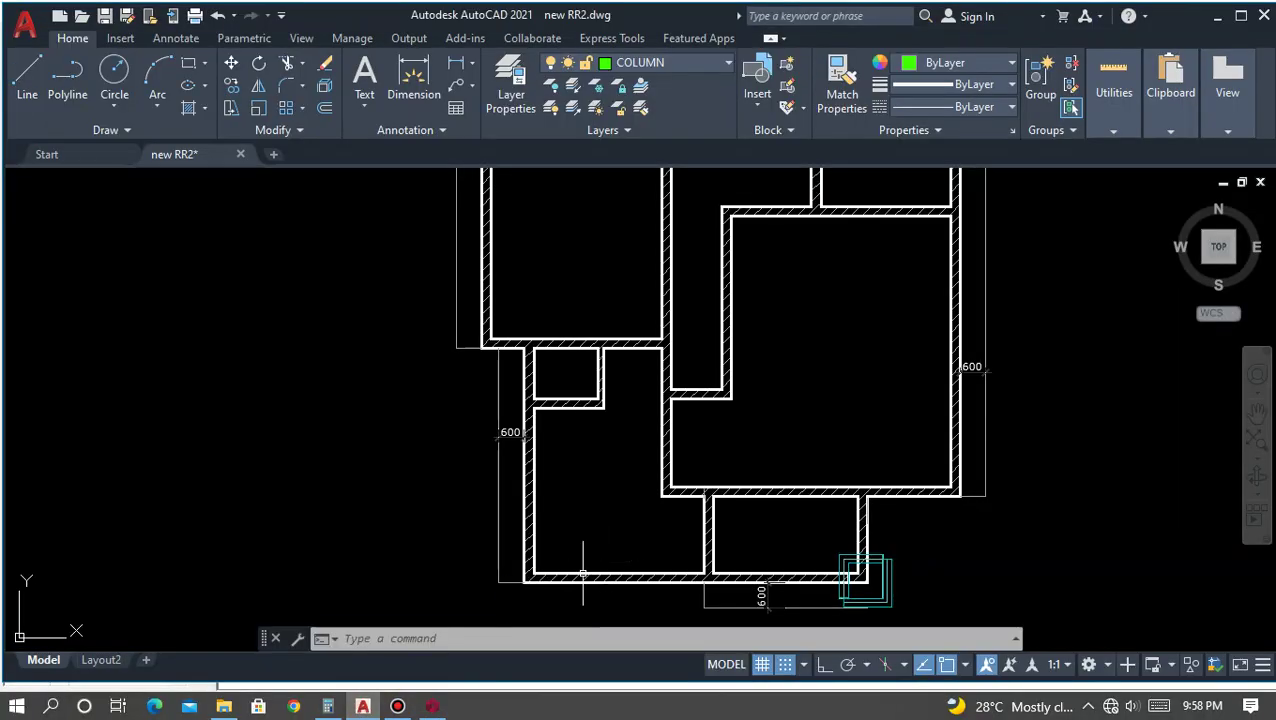
pyautogui.scroll(4, 798, 620)
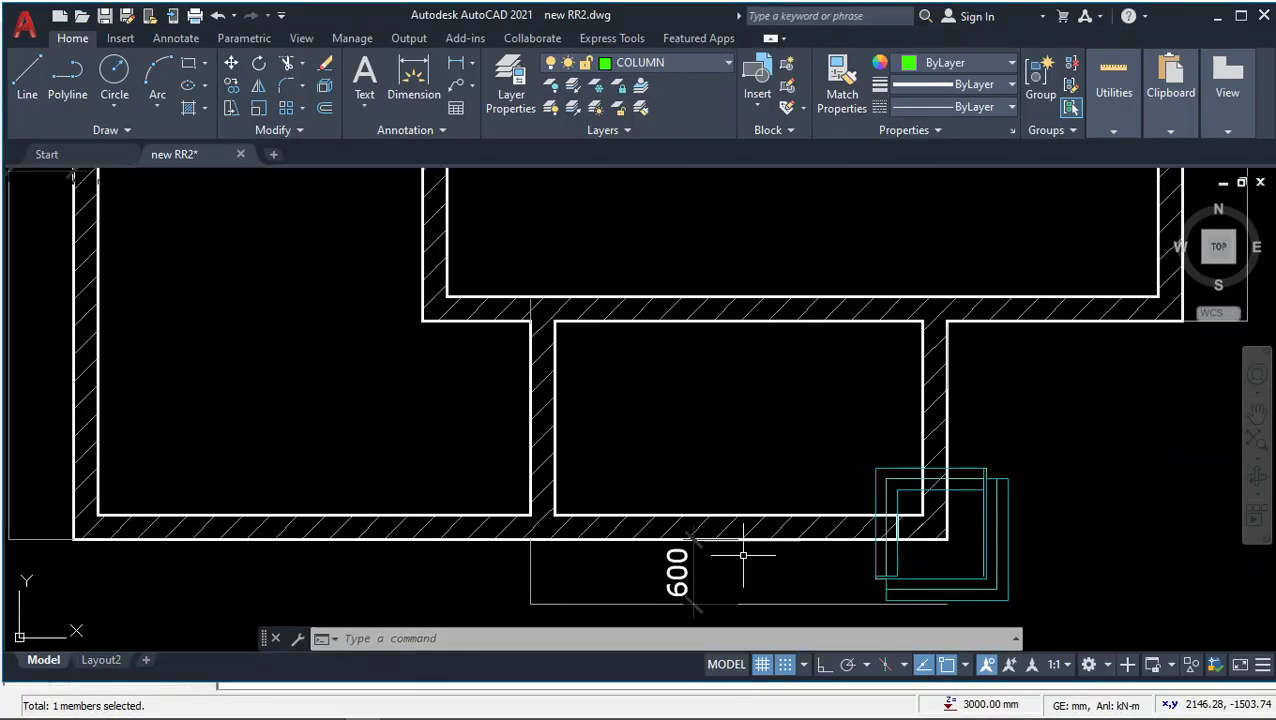
pyautogui.moveTo(555, 712)
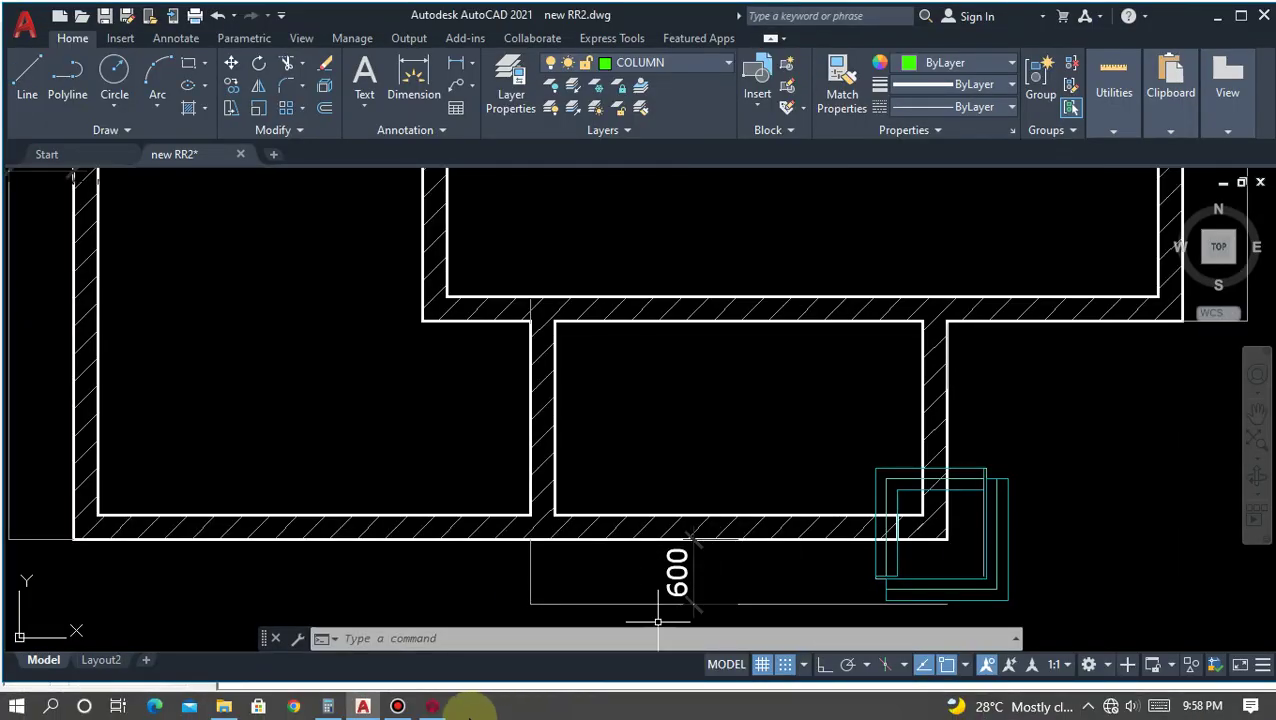
pyautogui.click(436, 707)
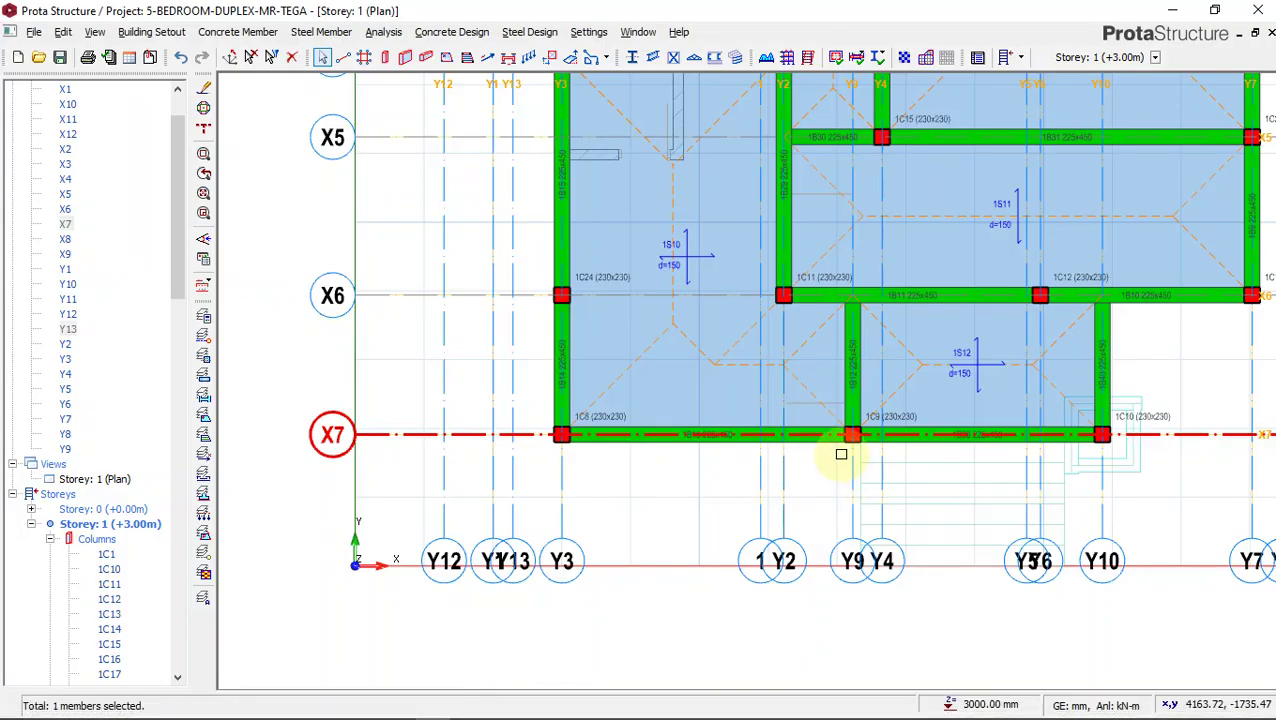
pyautogui.rightClick(682, 434)
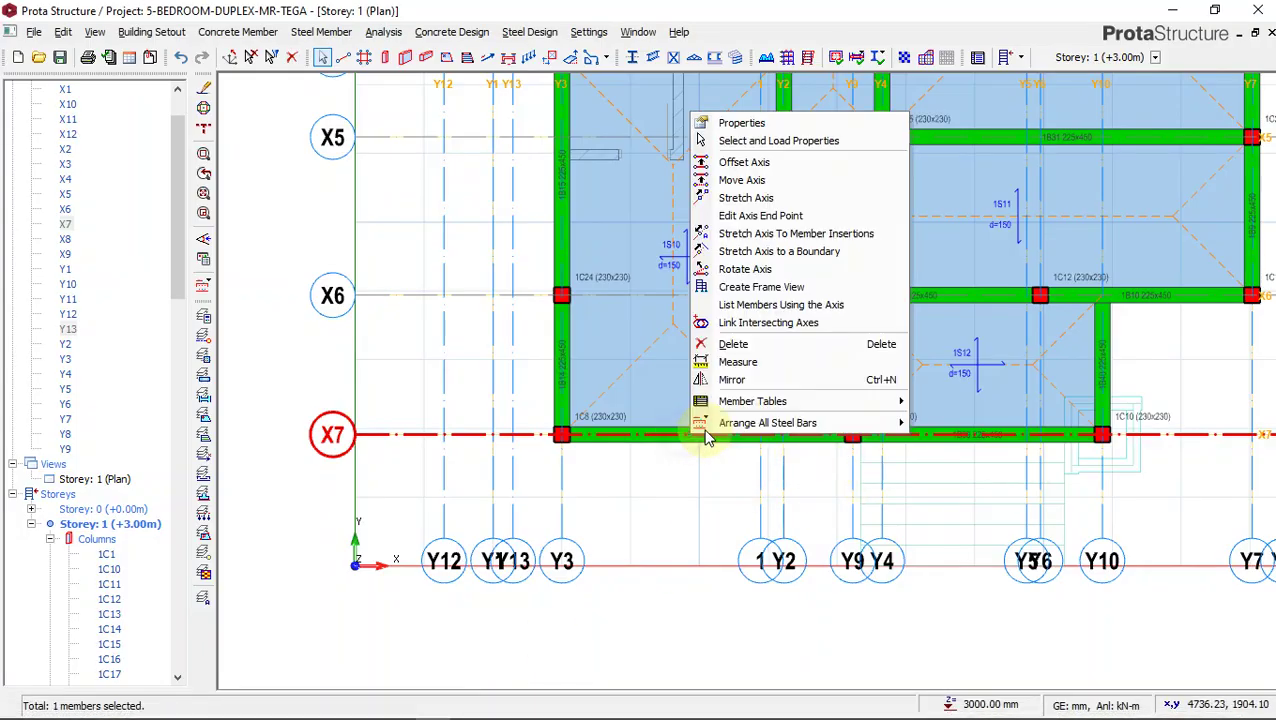
pyautogui.click(766, 168)
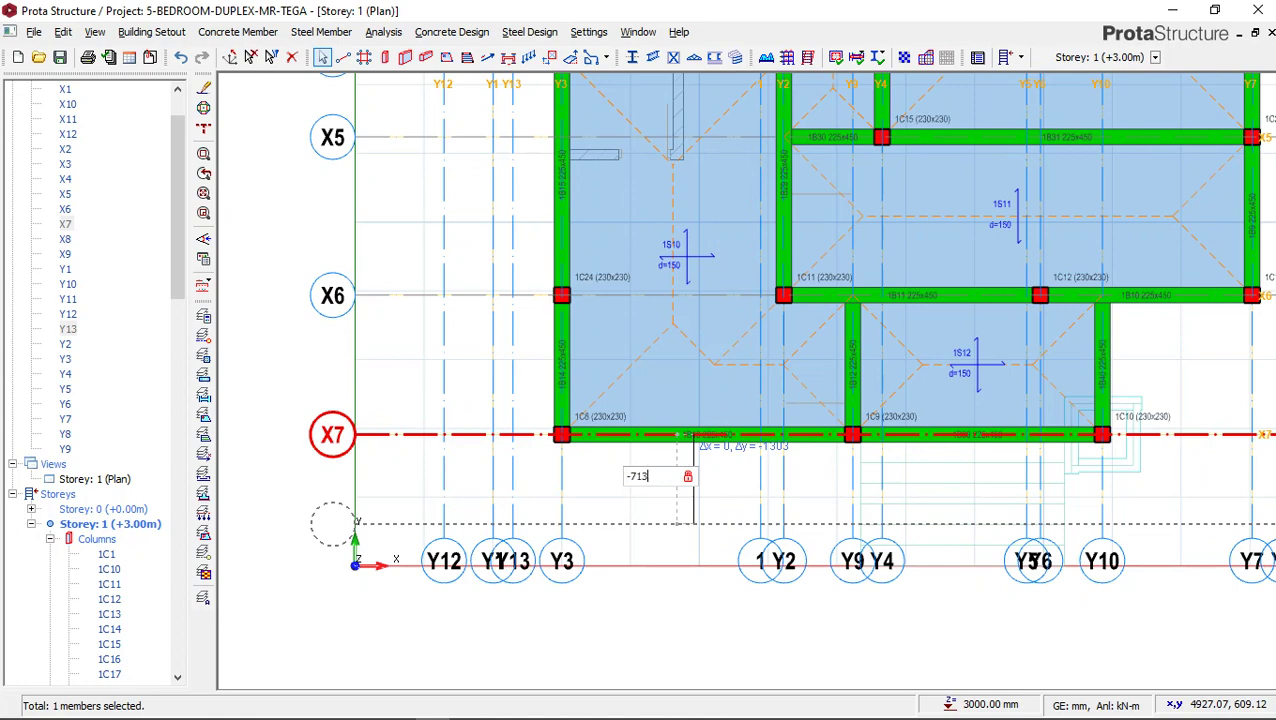
pyautogui.click(693, 520)
pyautogui.scroll(-2, 680, 518)
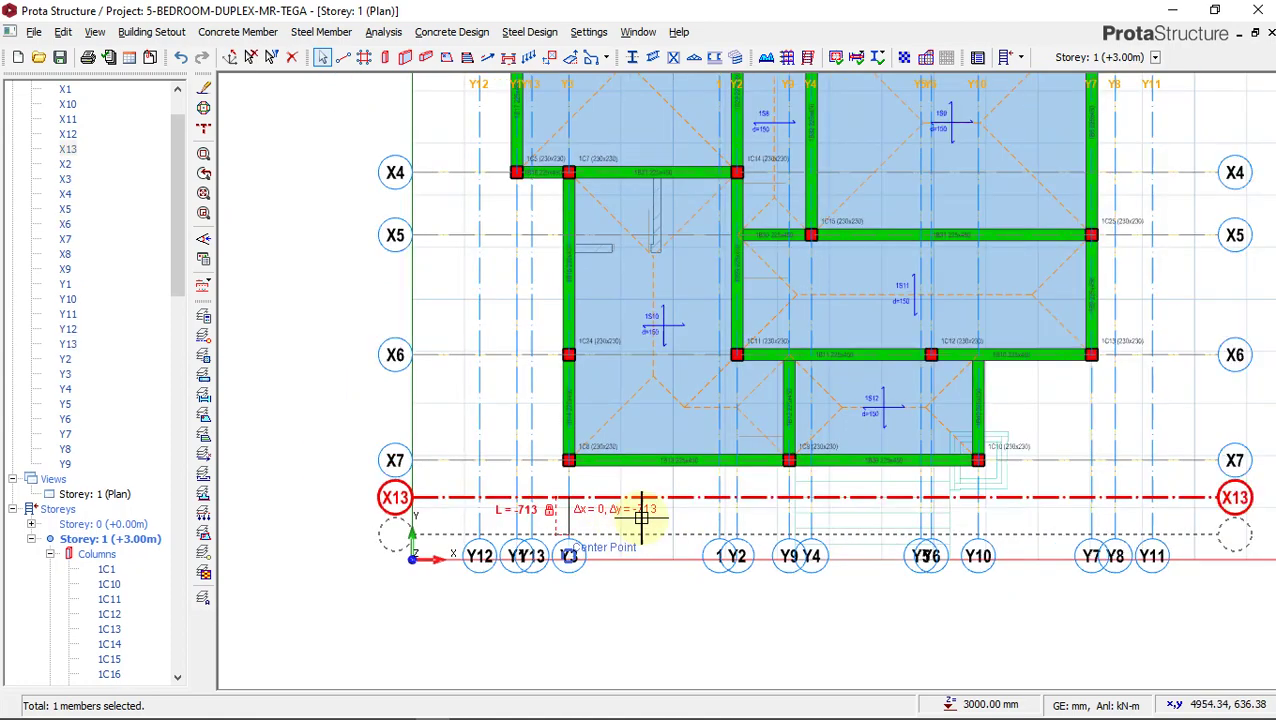
# Check the east wall's outline in AutoCAD and offset axis Y7 by 713 mm outwards in ProtaStructure.
pyautogui.scroll(2, 914, 477)
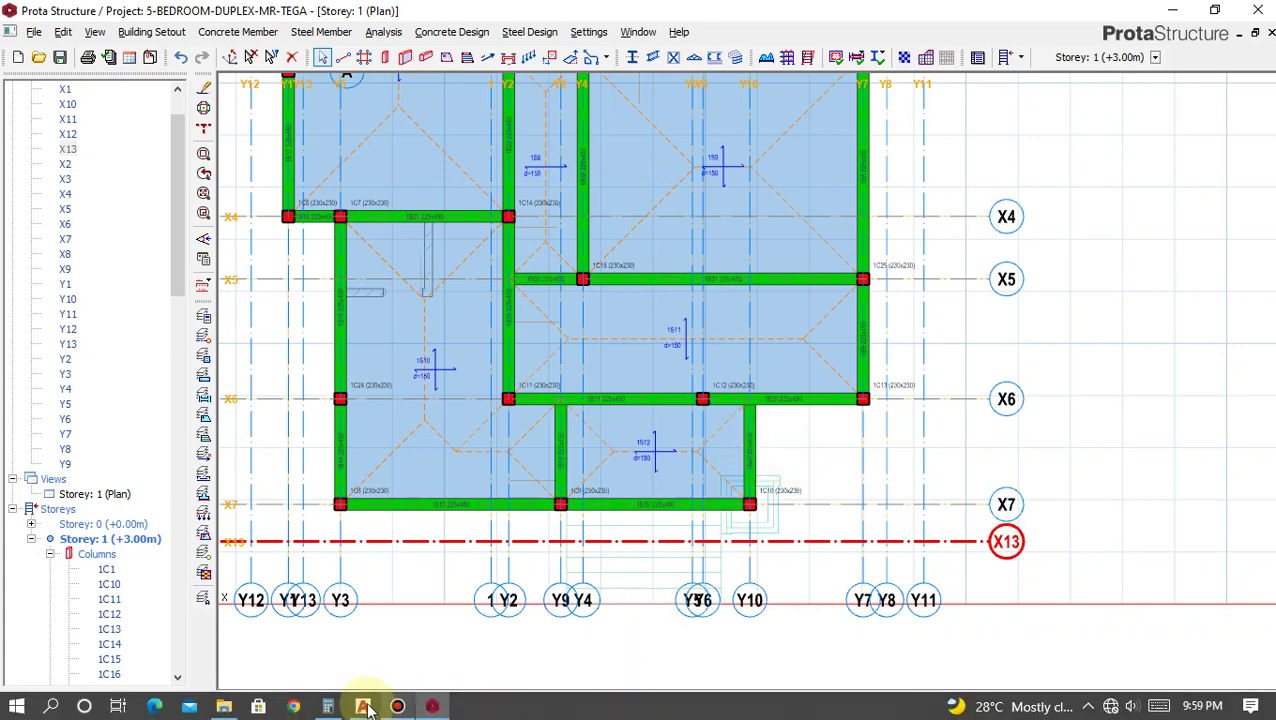
pyautogui.click(364, 706)
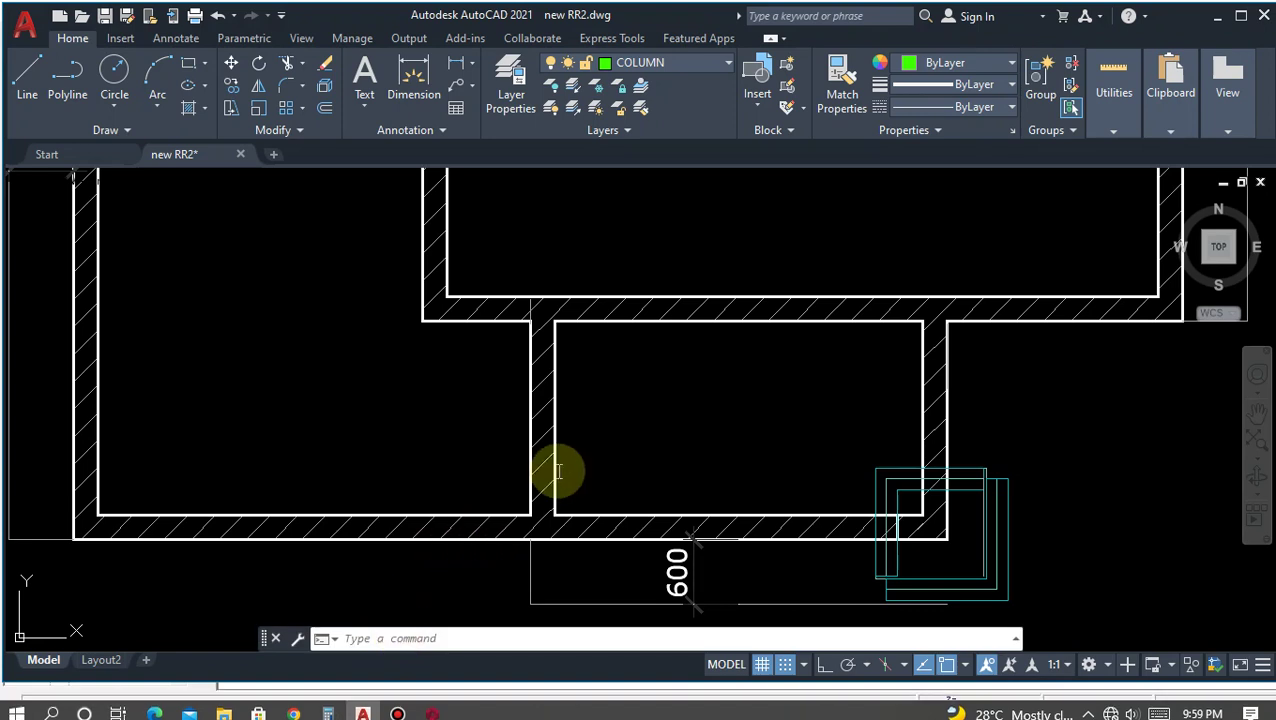
pyautogui.scroll(-4, 892, 404)
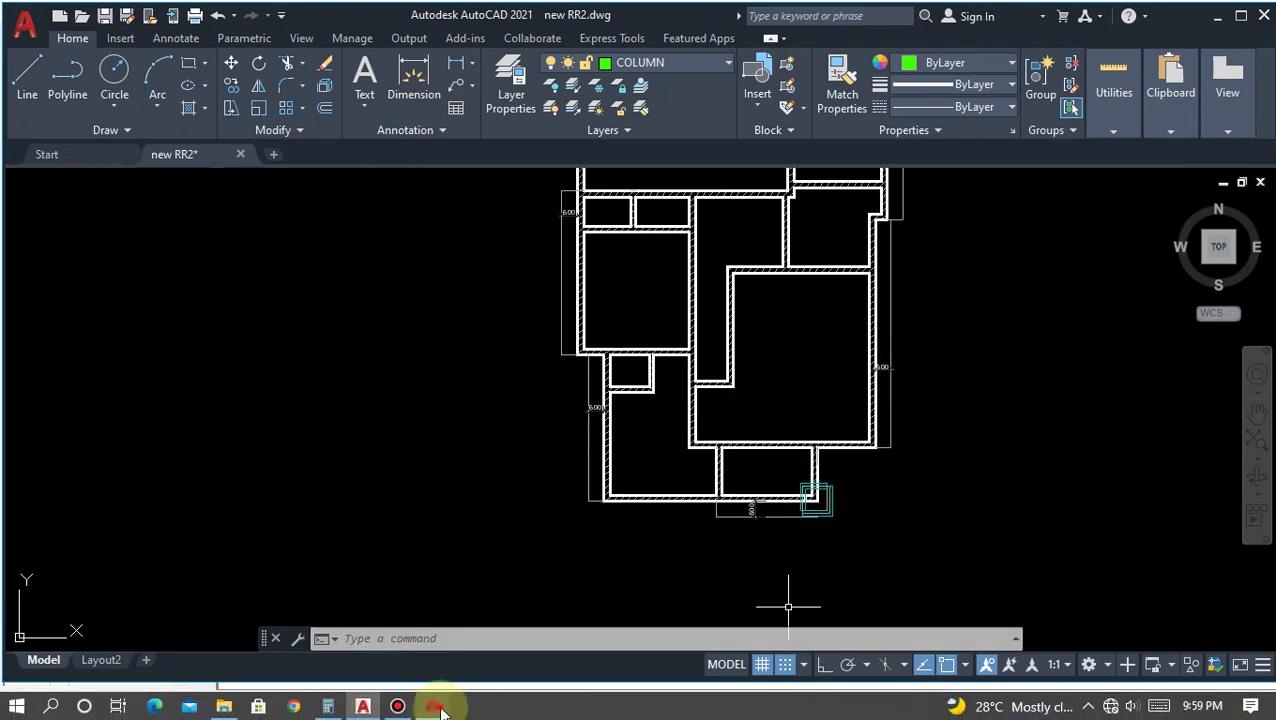
pyautogui.click(432, 710)
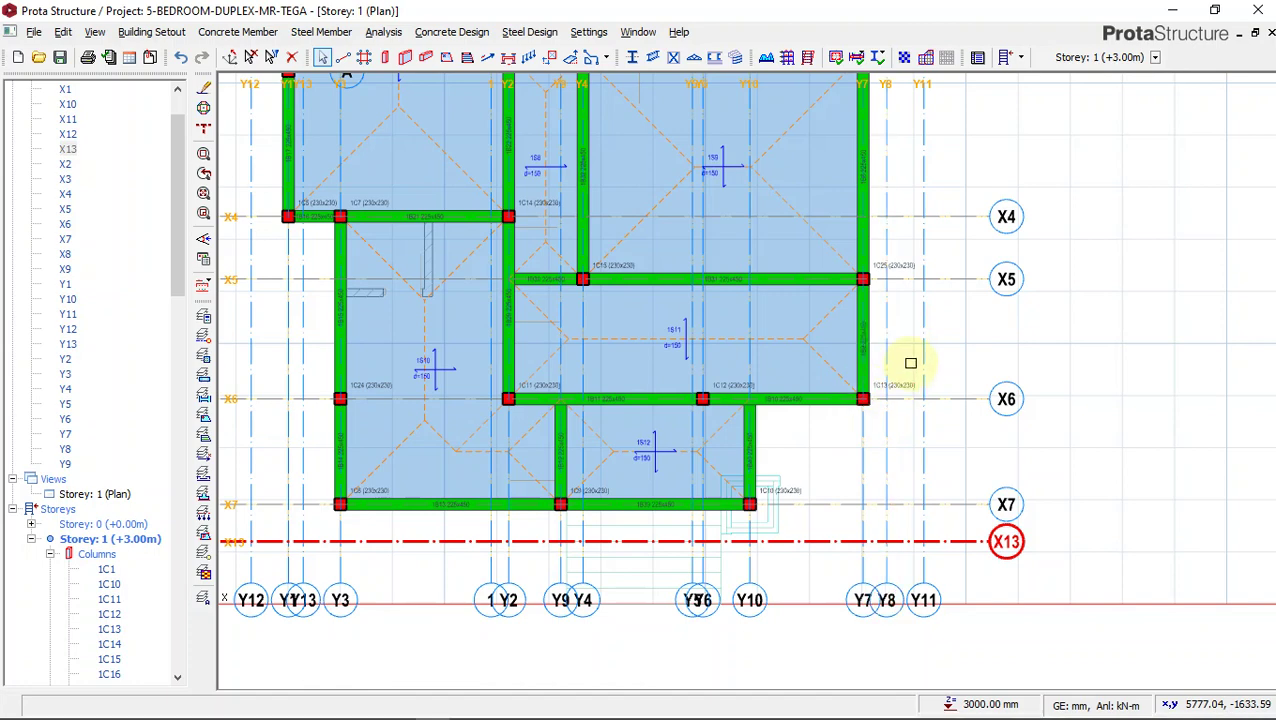
pyautogui.moveTo(895, 425); pyautogui.dragTo(870, 545, button='middle')
pyautogui.scroll(-3, 840, 460)
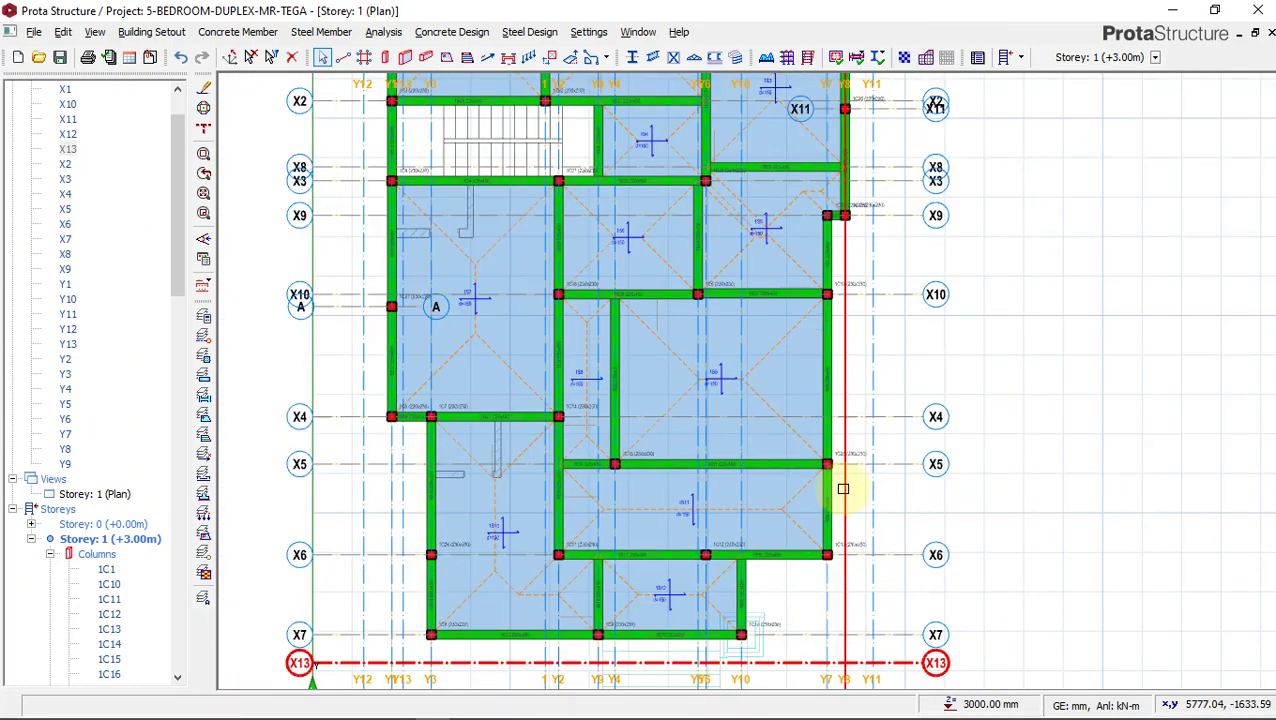
pyautogui.scroll(4, 830, 595)
pyautogui.moveTo(830, 595); pyautogui.dragTo(792, 470, button='middle')
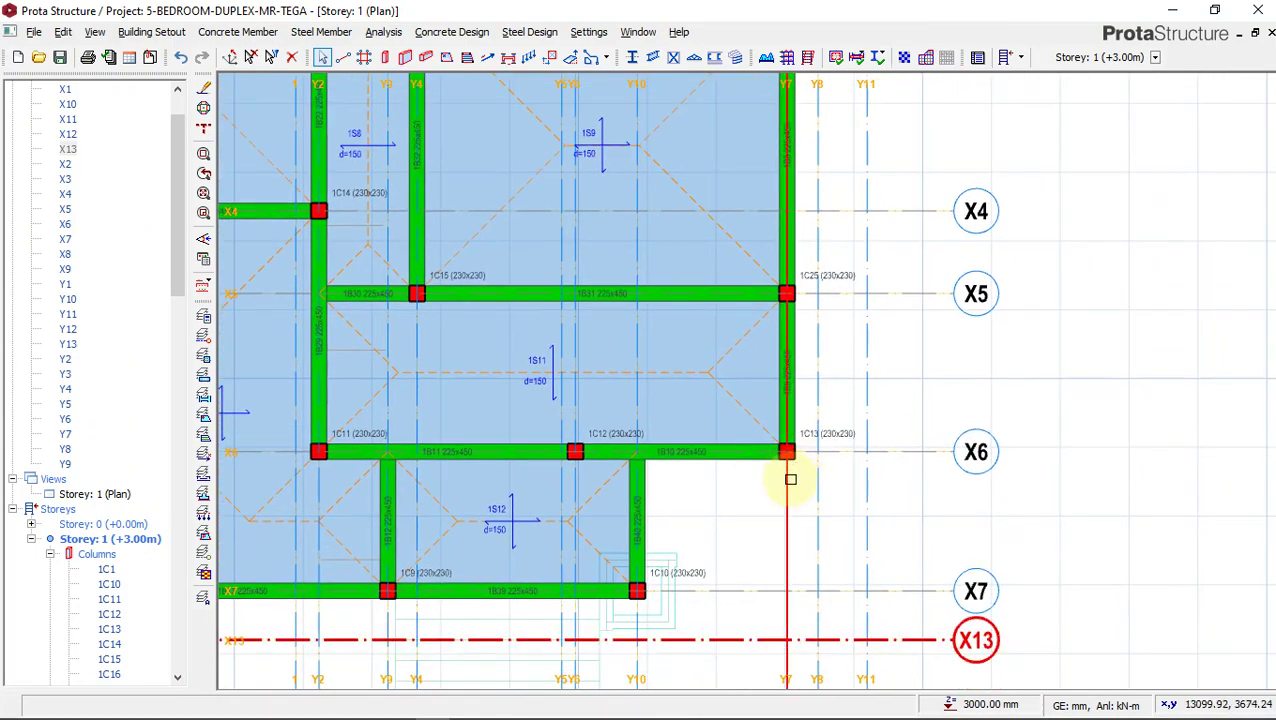
pyautogui.rightClick(790, 480)
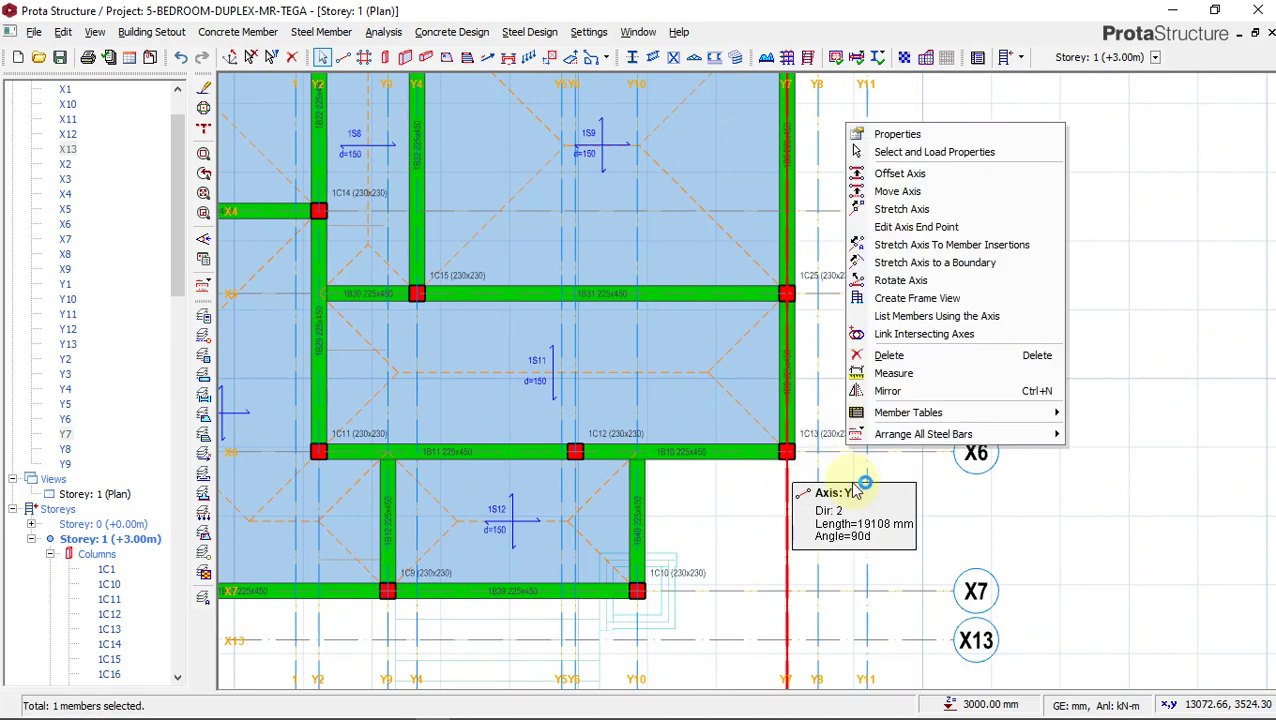
pyautogui.click(900, 175)
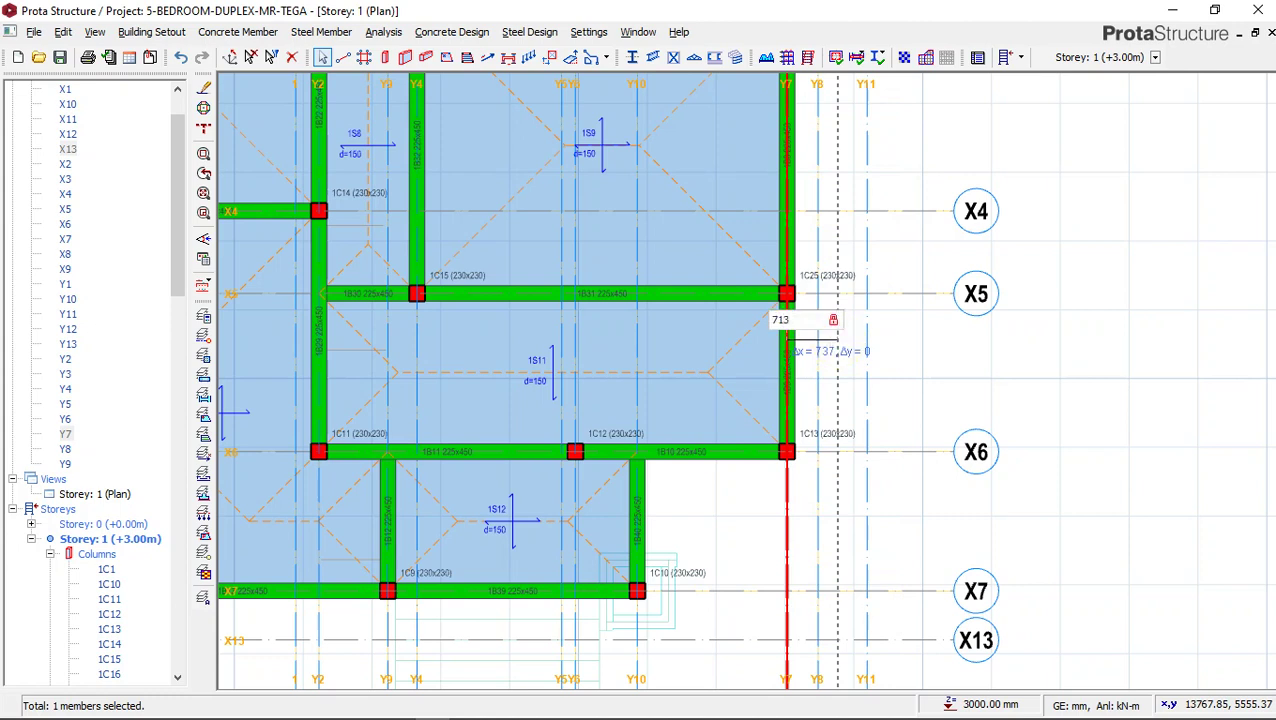
pyautogui.write('713')
pyautogui.press('Return')
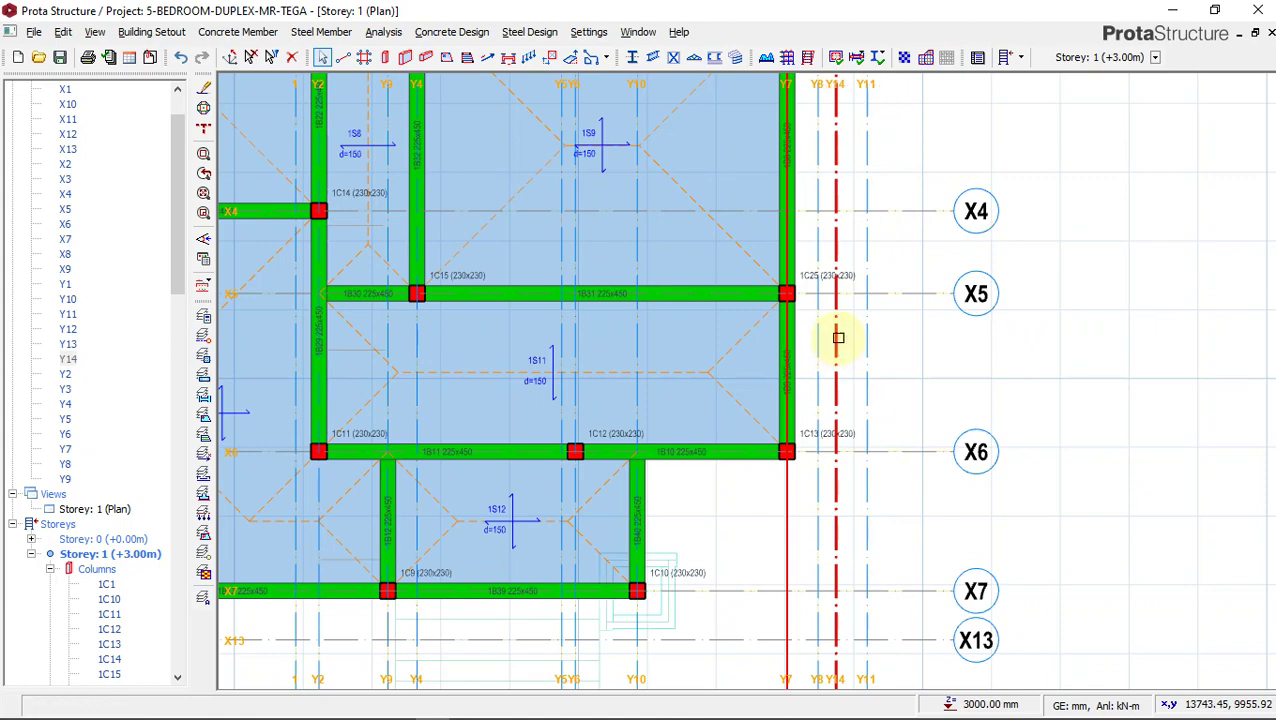
# Start a new slab insertion, review the slab depth, concrete cover and loads, and set the slab type to 12.
pyautogui.scroll(-2, 835, 355)
pyautogui.scroll(1, 816, 563)
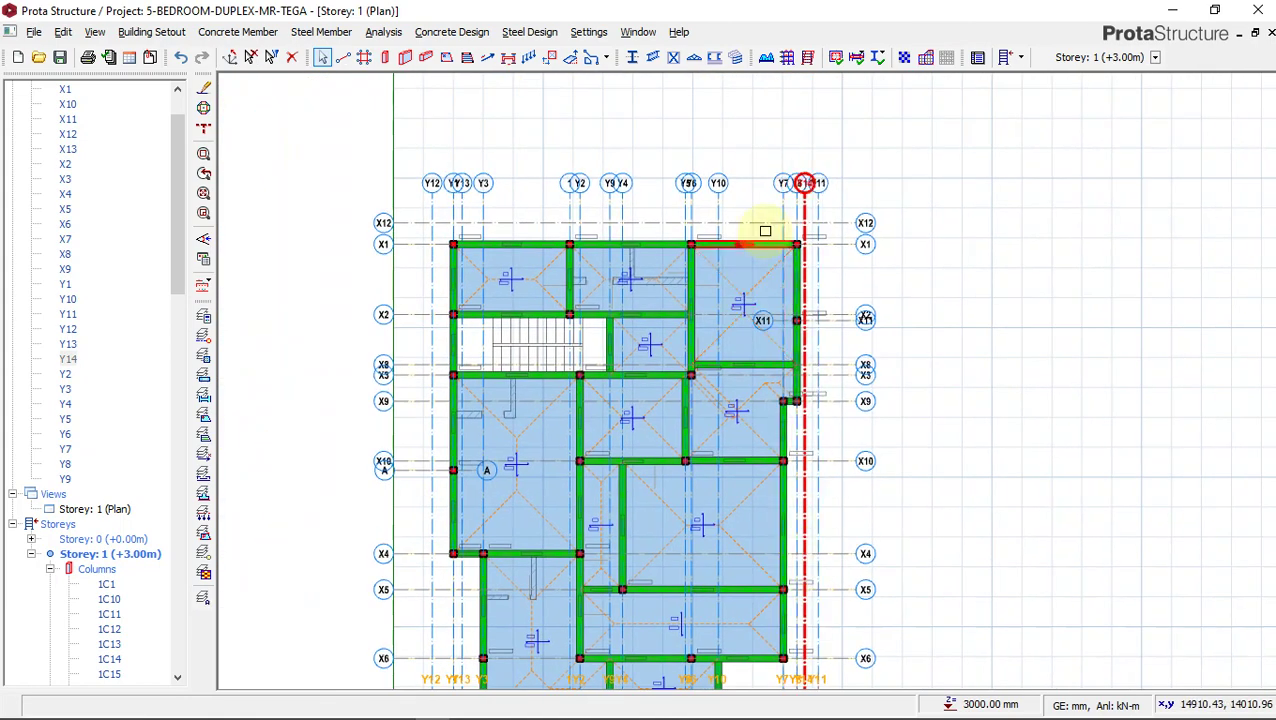
pyautogui.scroll(3, 817, 225)
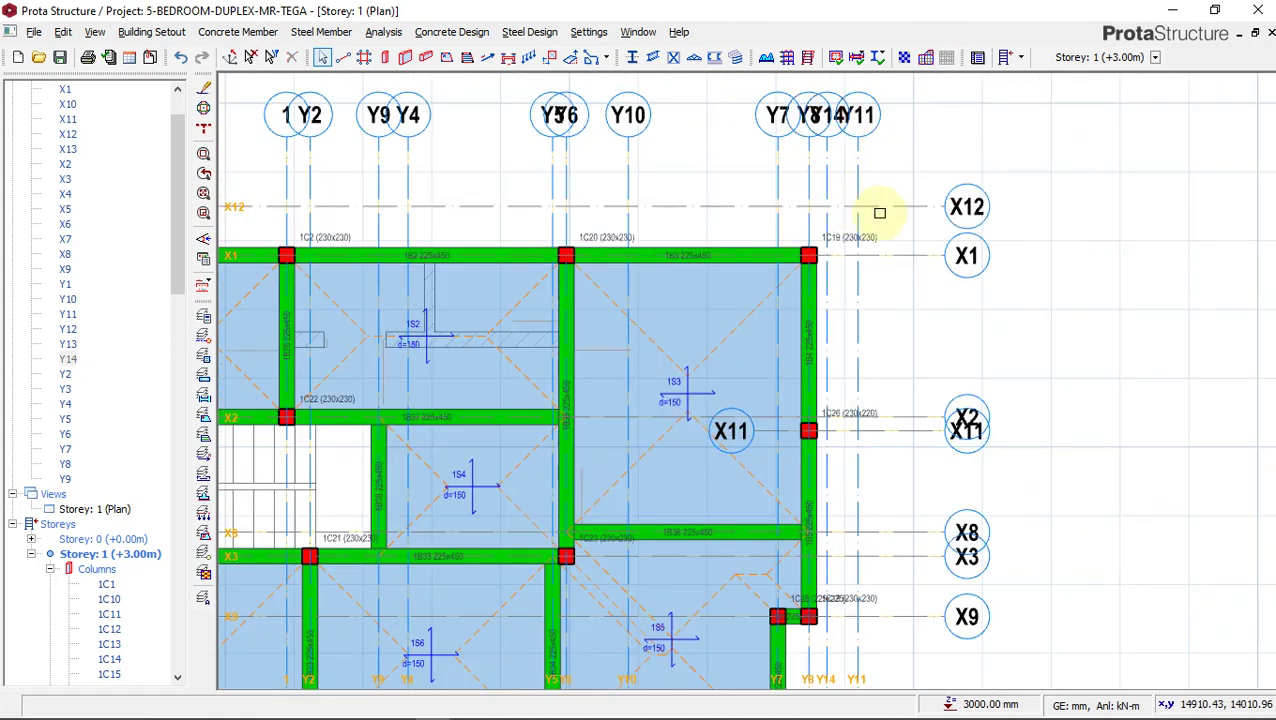
pyautogui.scroll(-1, 1007, 258)
pyautogui.moveTo(886, 226); pyautogui.dragTo(1000, 335, button='middle')
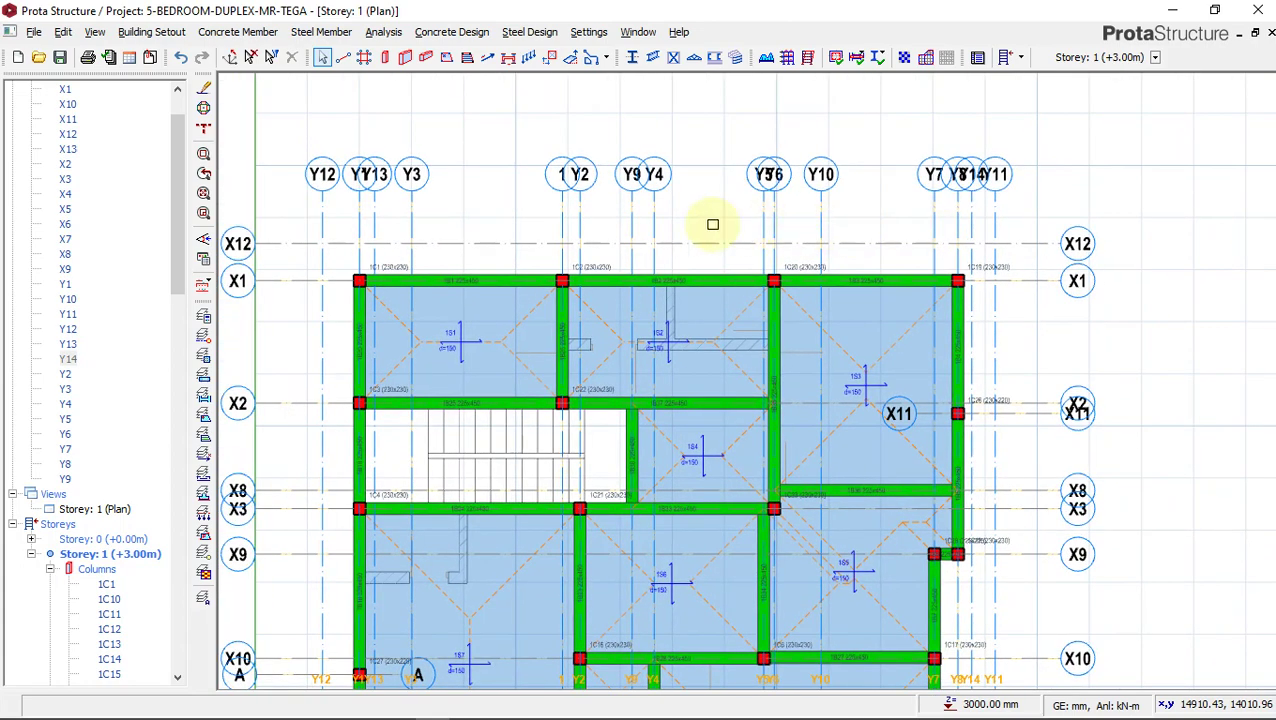
pyautogui.click(447, 59)
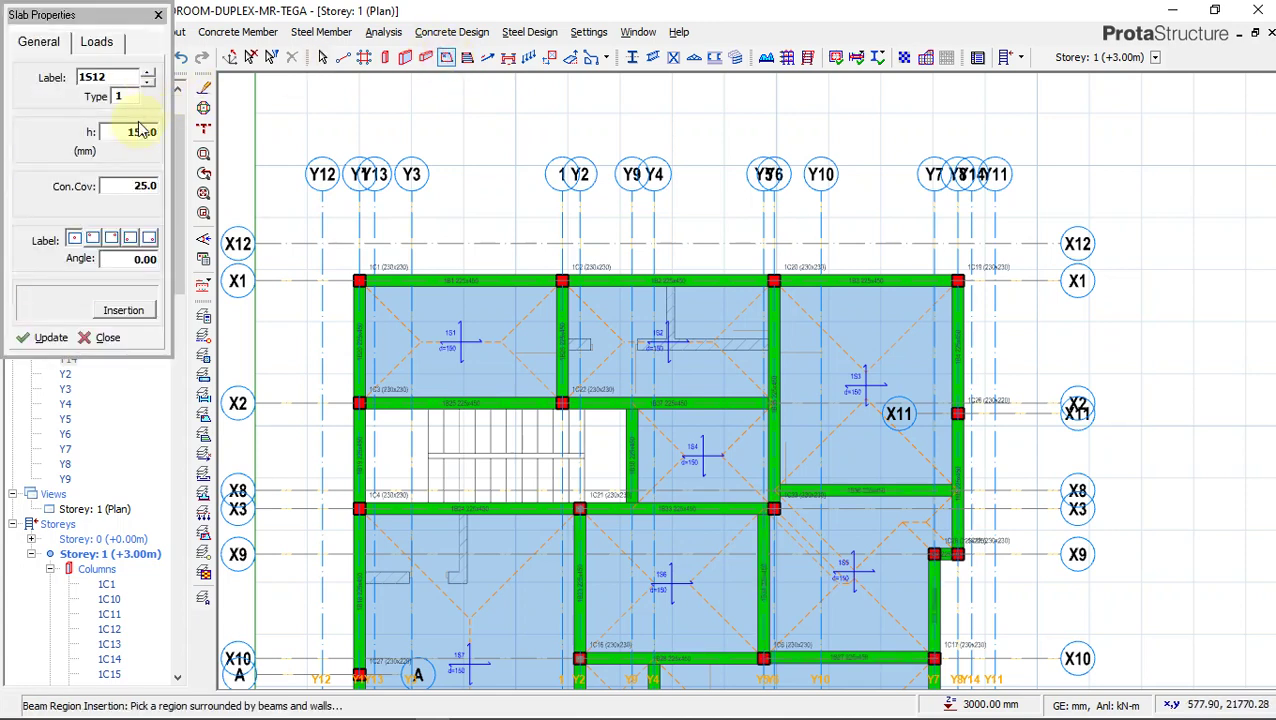
pyautogui.doubleClick(148, 131)
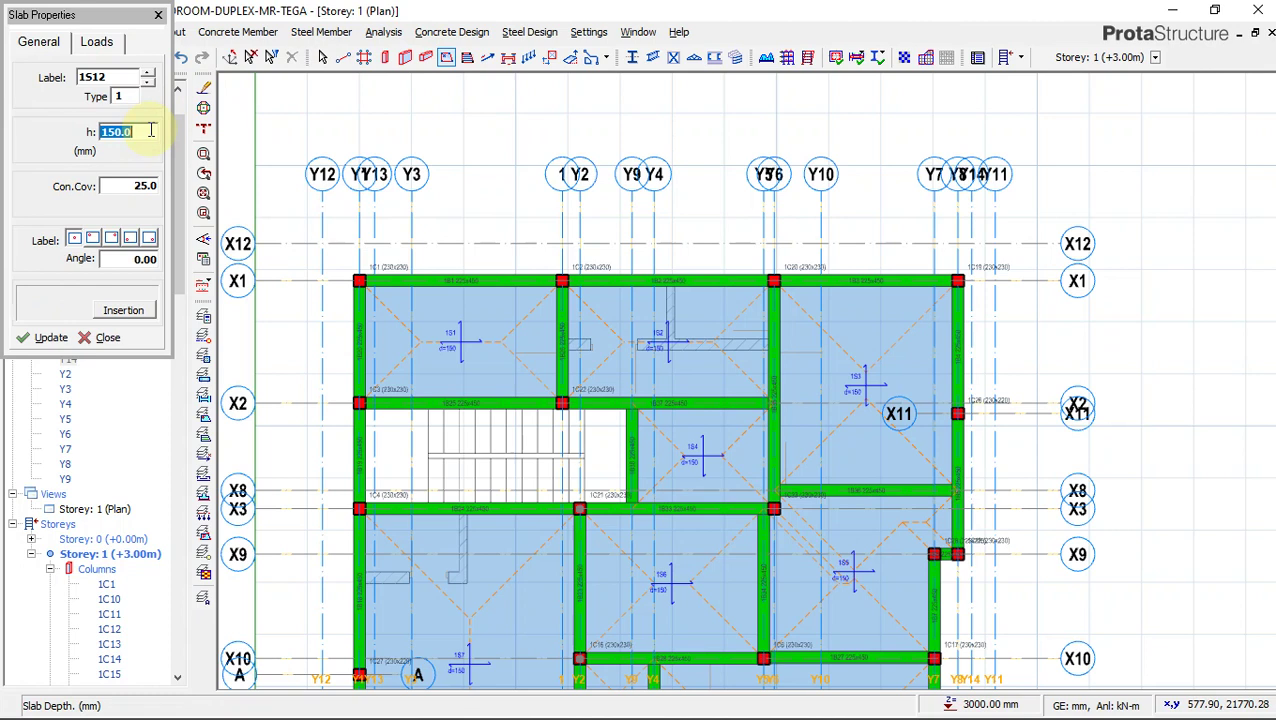
pyautogui.doubleClick(140, 187)
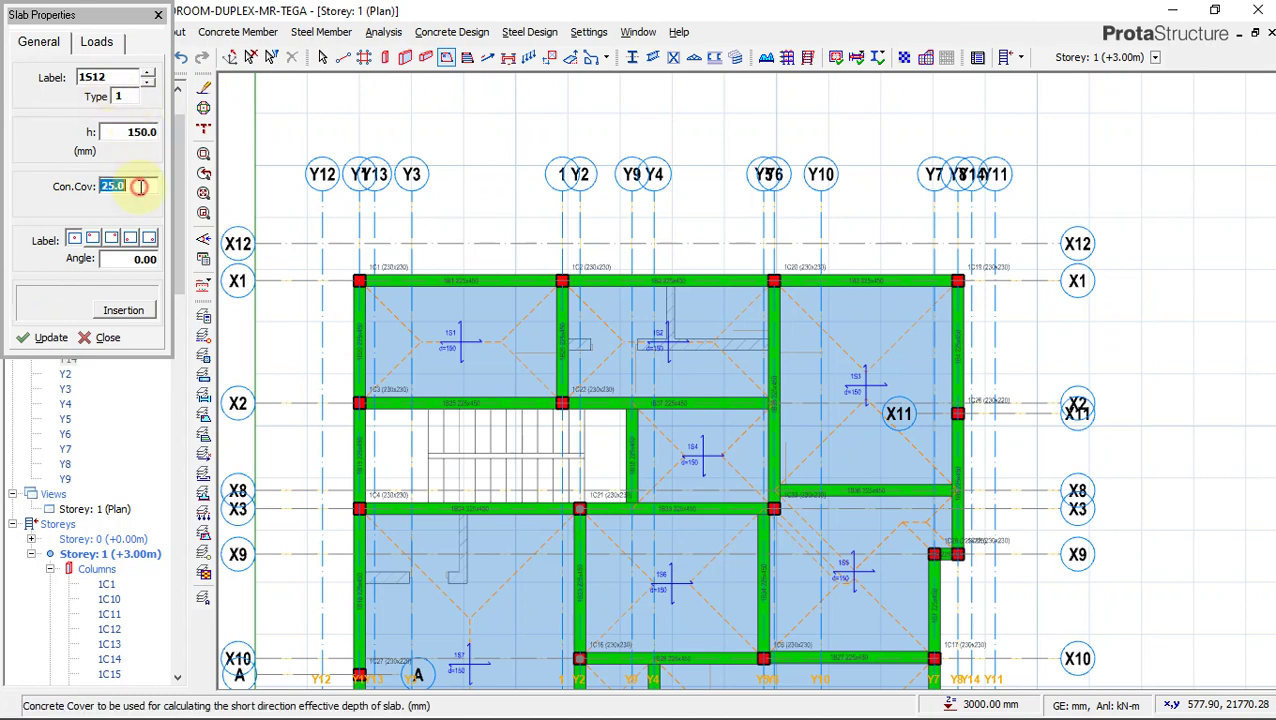
pyautogui.click(97, 43)
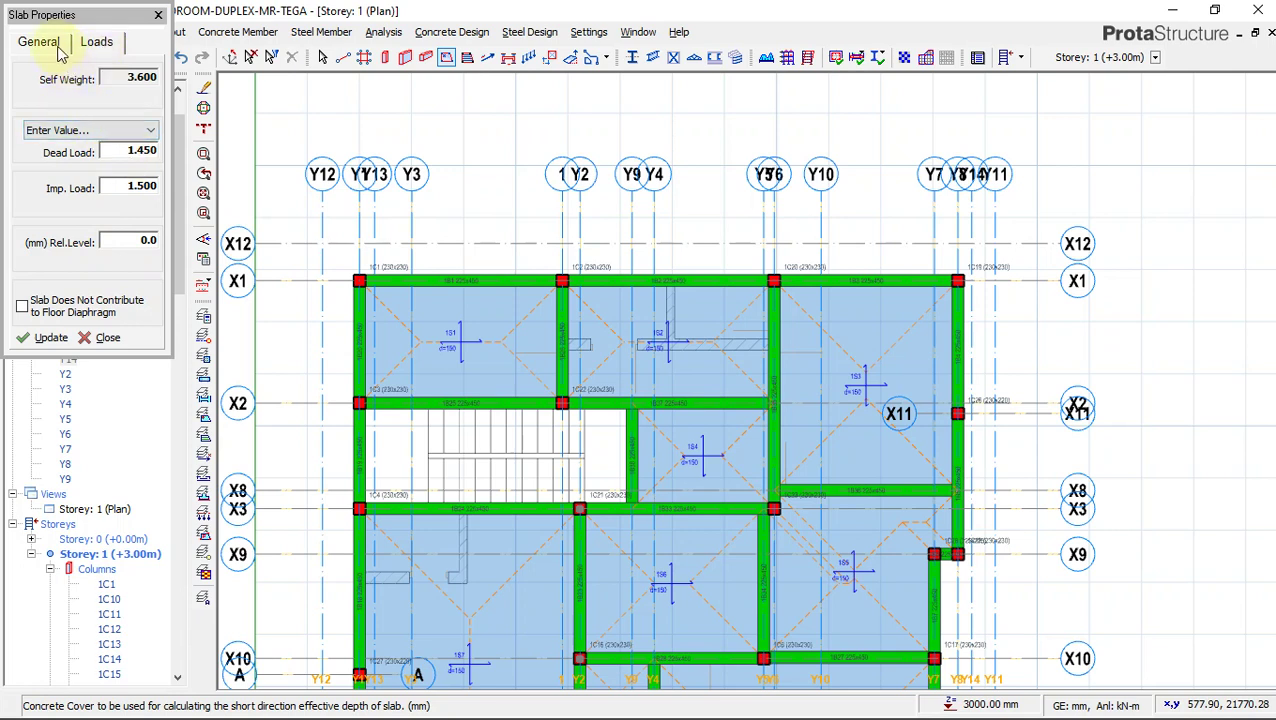
pyautogui.click(58, 48)
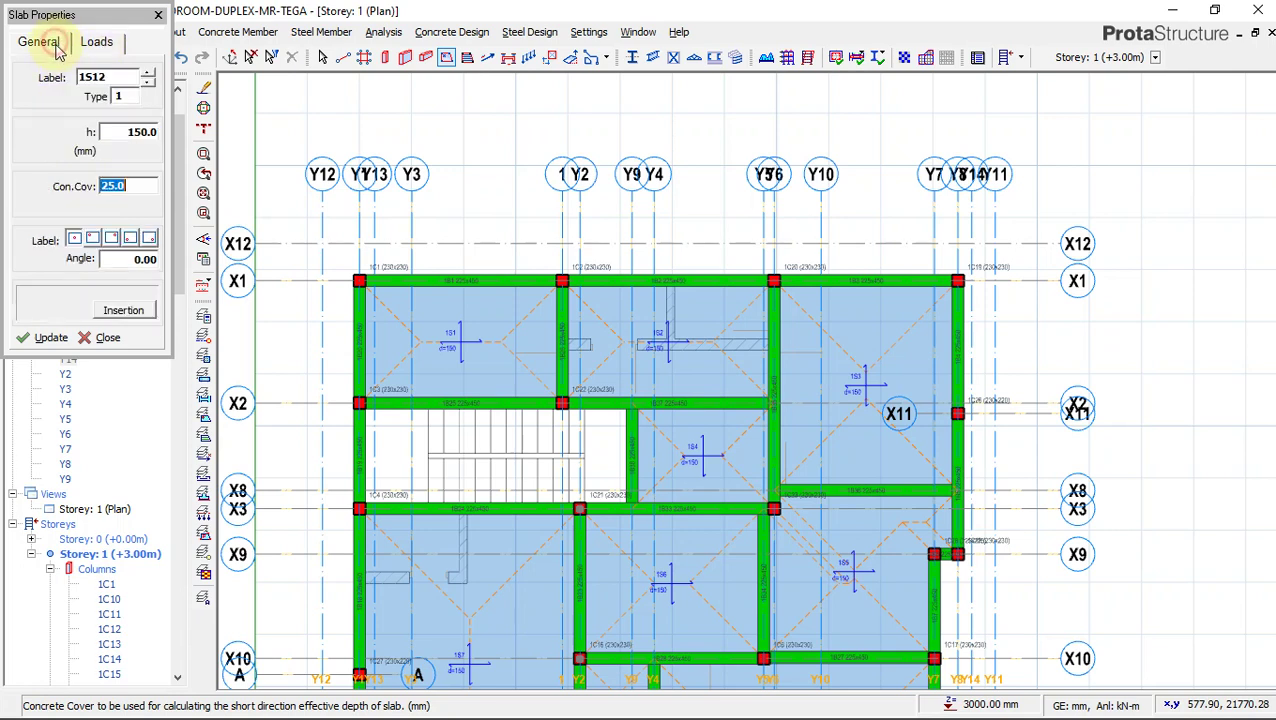
pyautogui.click(127, 95)
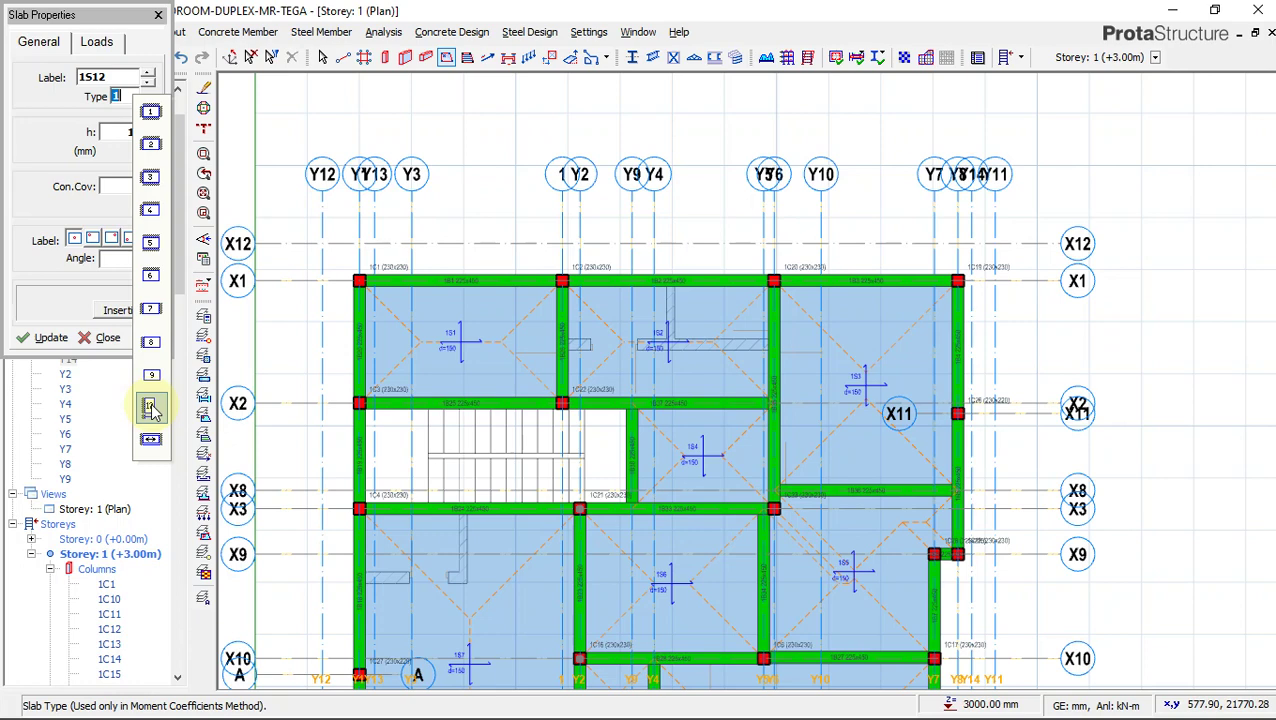
pyautogui.click(150, 410)
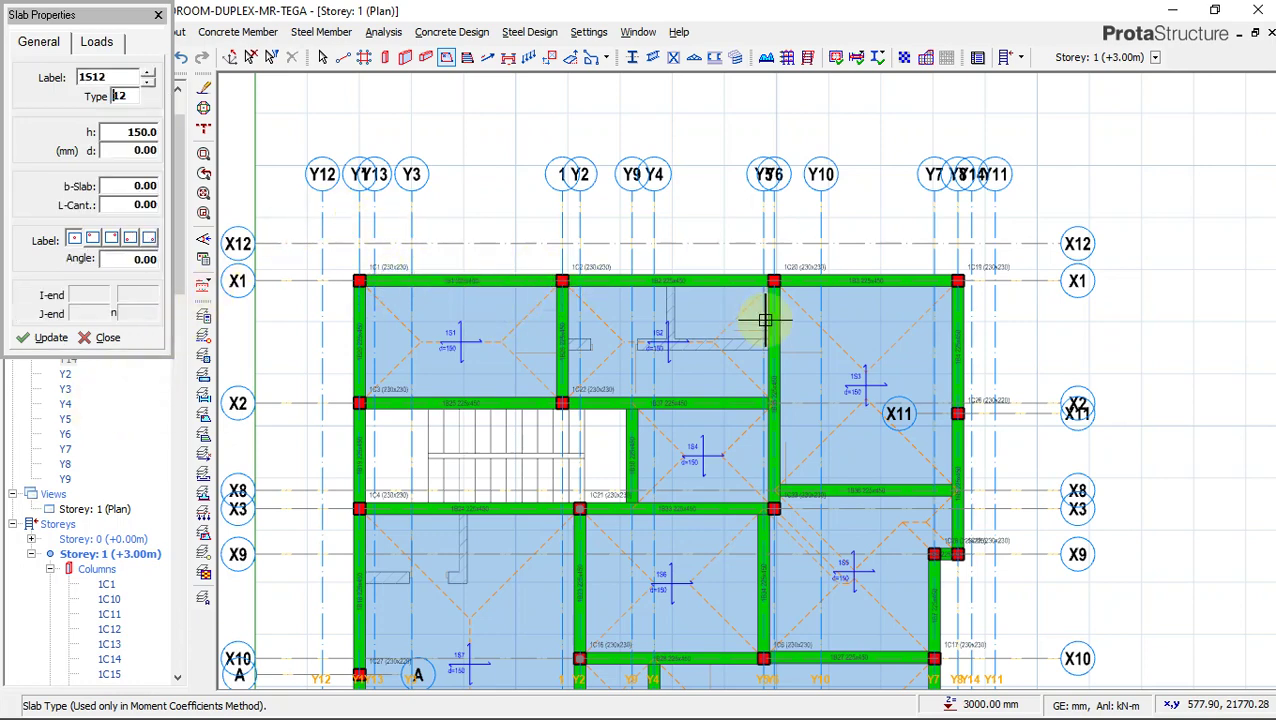
# Try to insert a type 12 slab on the outer side of beam 1B1, between columns 1C1 and 1C2.
pyautogui.scroll(2, 765, 320)
pyautogui.scroll(-3, 883, 228)
pyautogui.scroll(1, 877, 194)
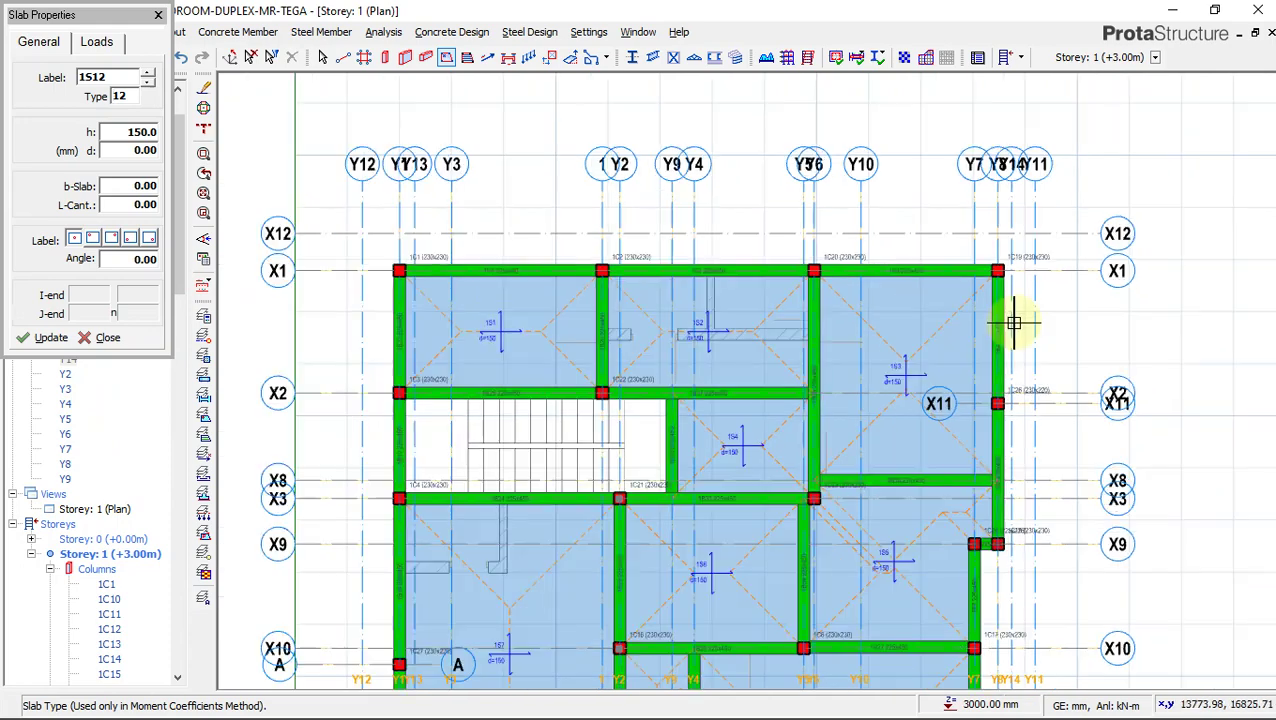
pyautogui.scroll(-2, 792, 205)
pyautogui.scroll(2, 636, 298)
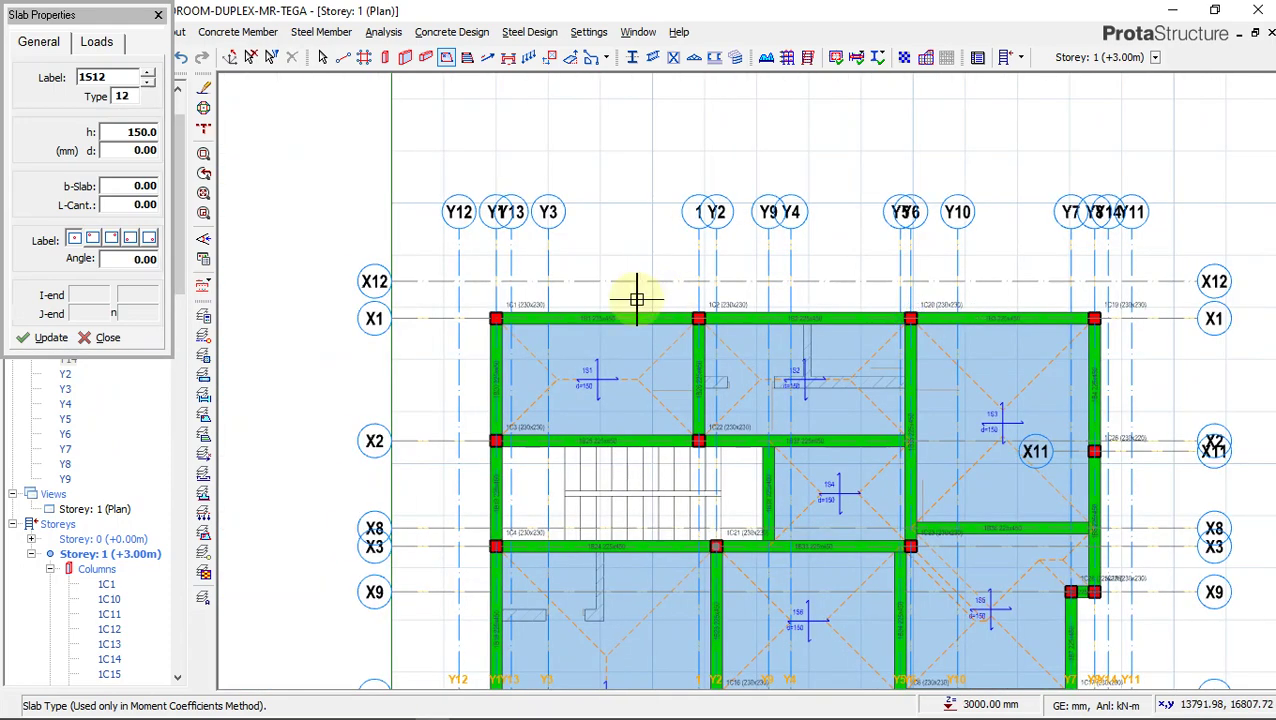
pyautogui.scroll(2, 664, 316)
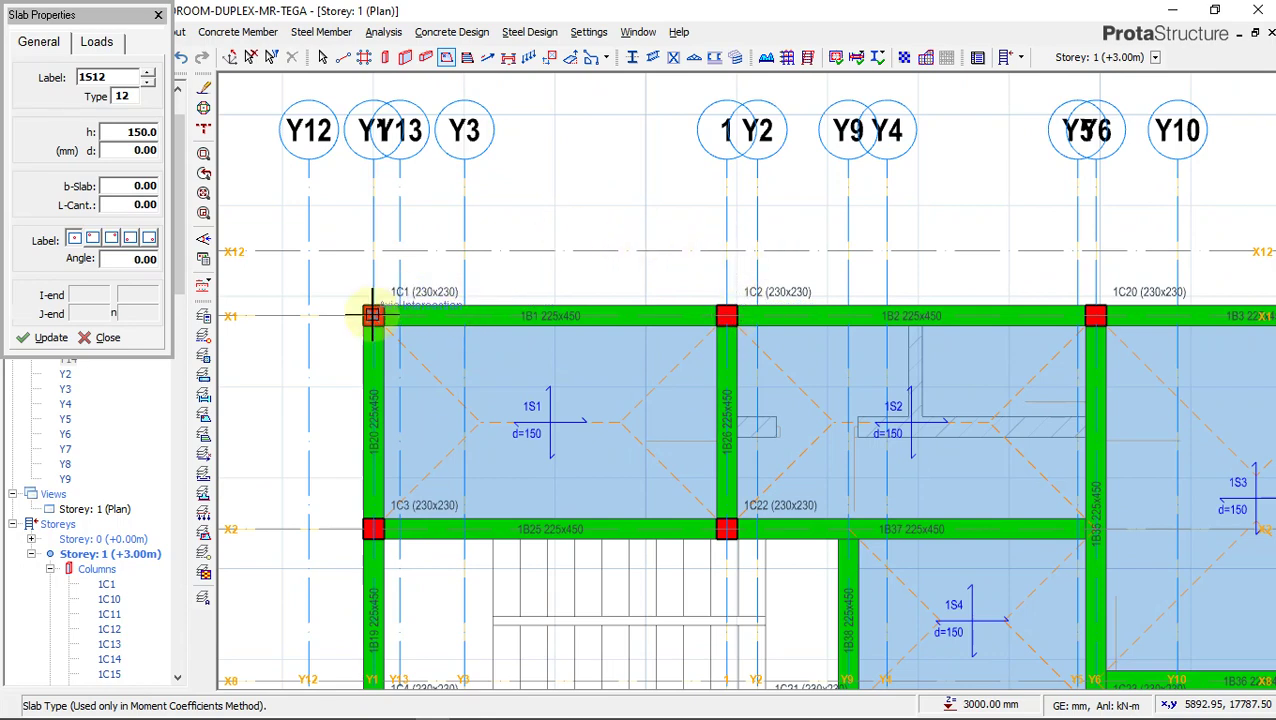
pyautogui.scroll(2, 365, 300)
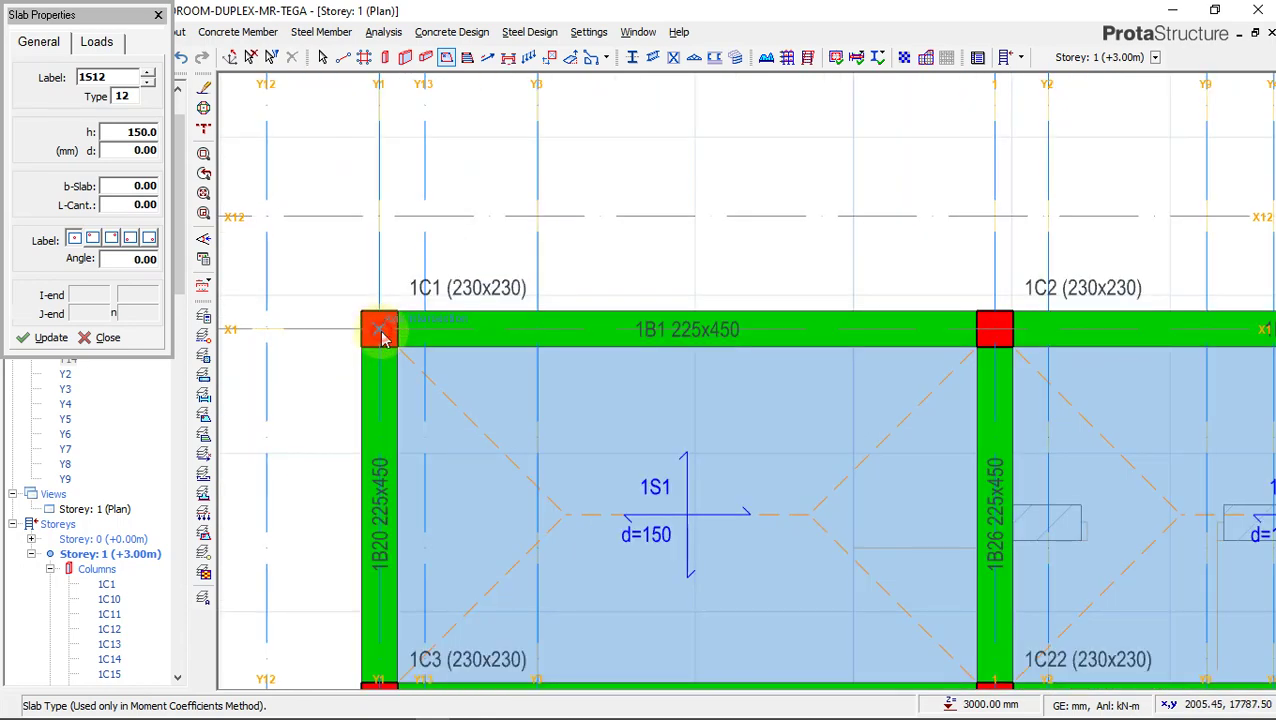
pyautogui.click(381, 336)
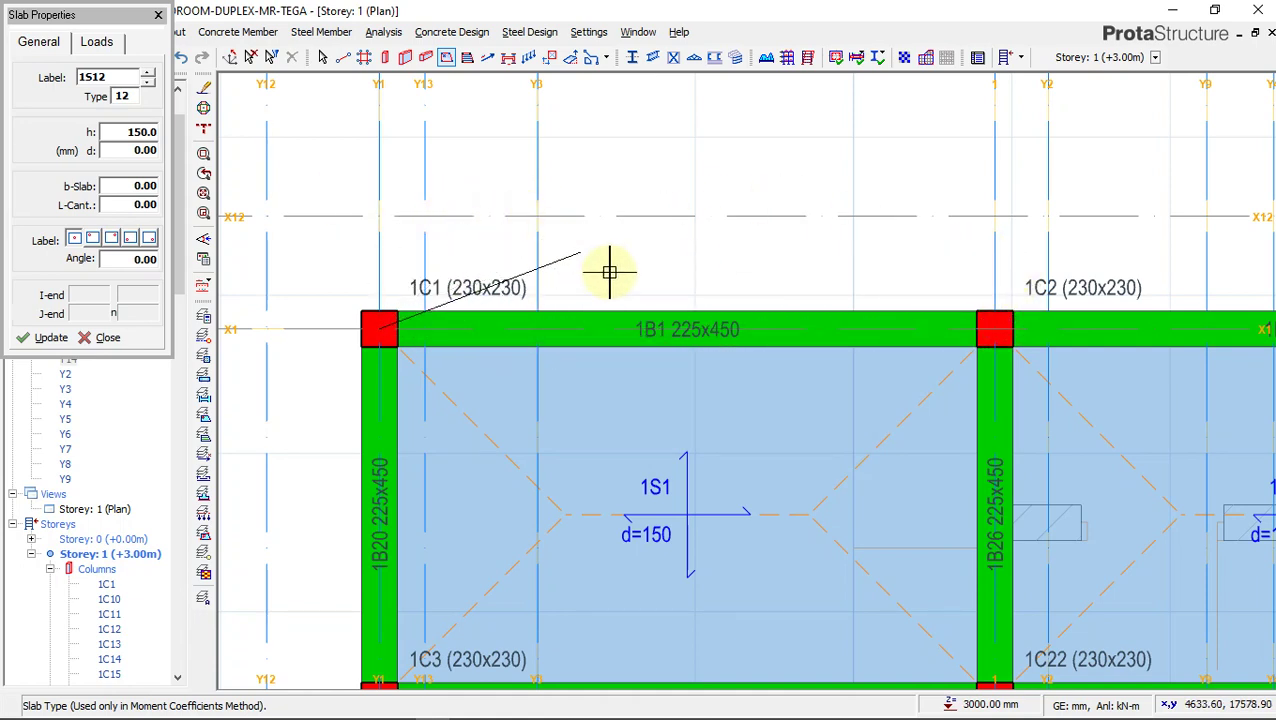
pyautogui.click(1013, 331)
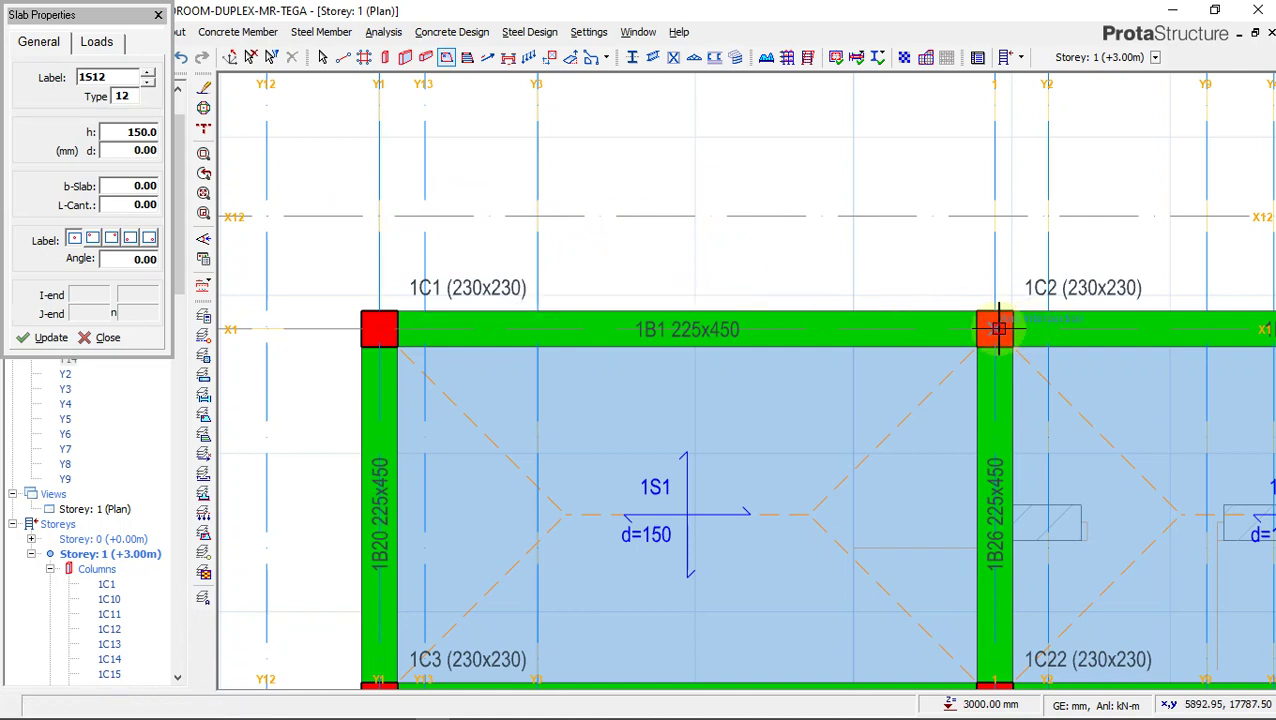
pyautogui.click(380, 331)
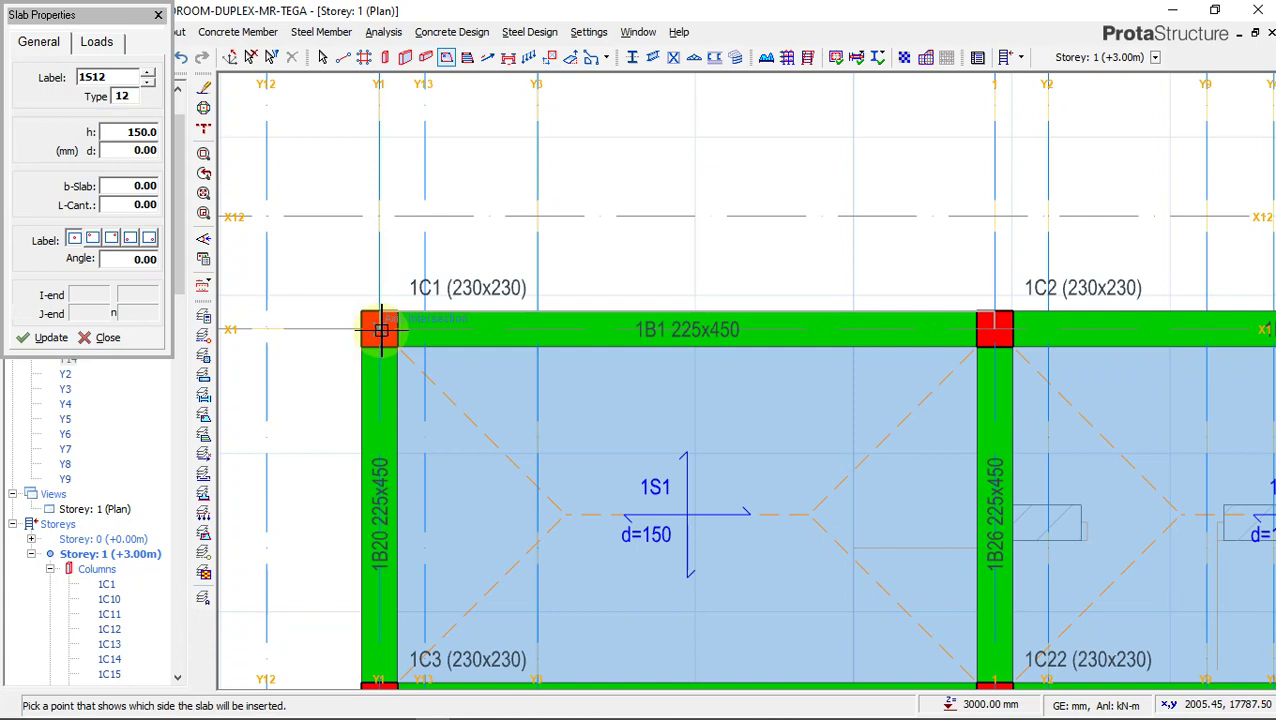
pyautogui.click(350, 296)
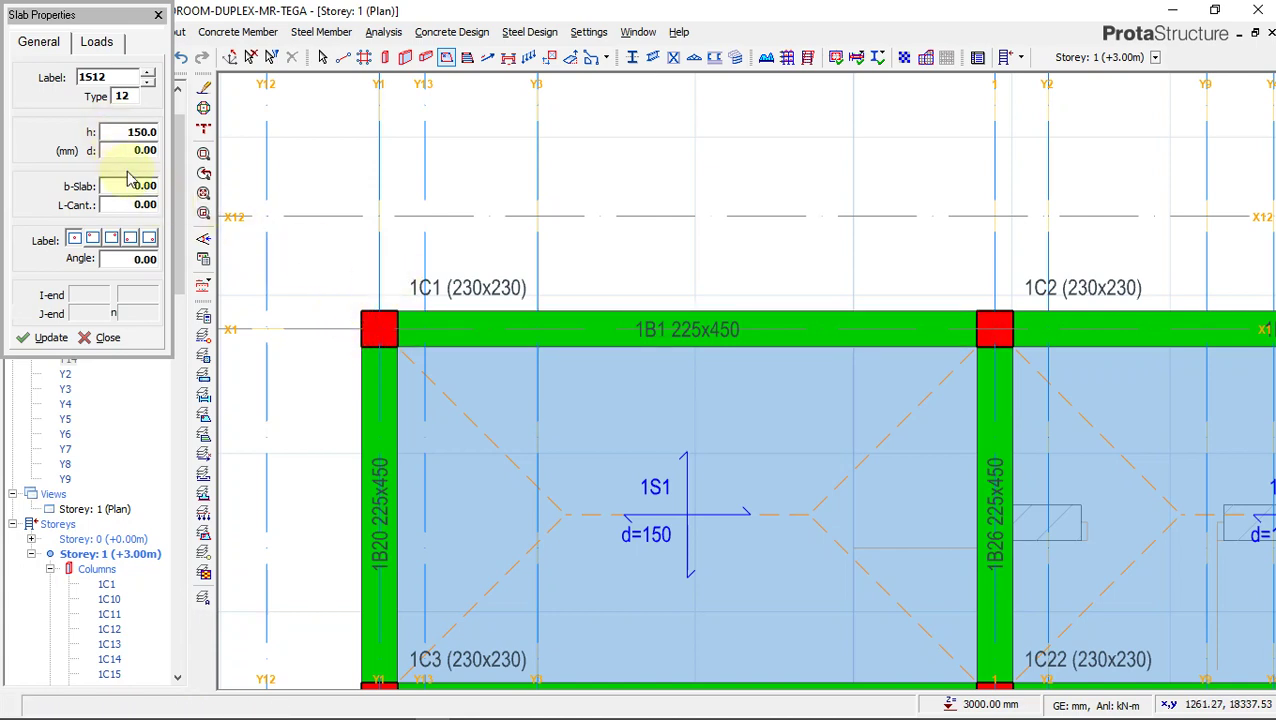
# Set the cantilever length to 600 mm and insert the cantilever slab outside beam 1B1, from column 1C2 to 1C1.
pyautogui.click(147, 203)
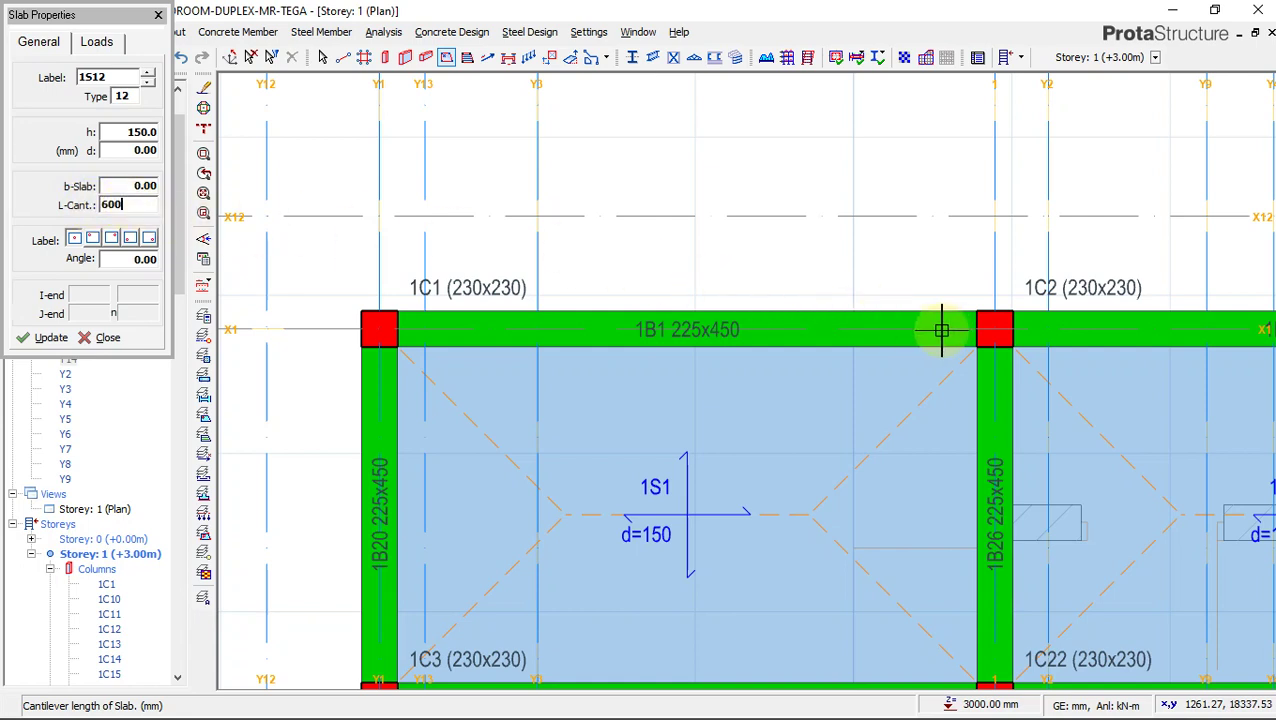
pyautogui.click(996, 327)
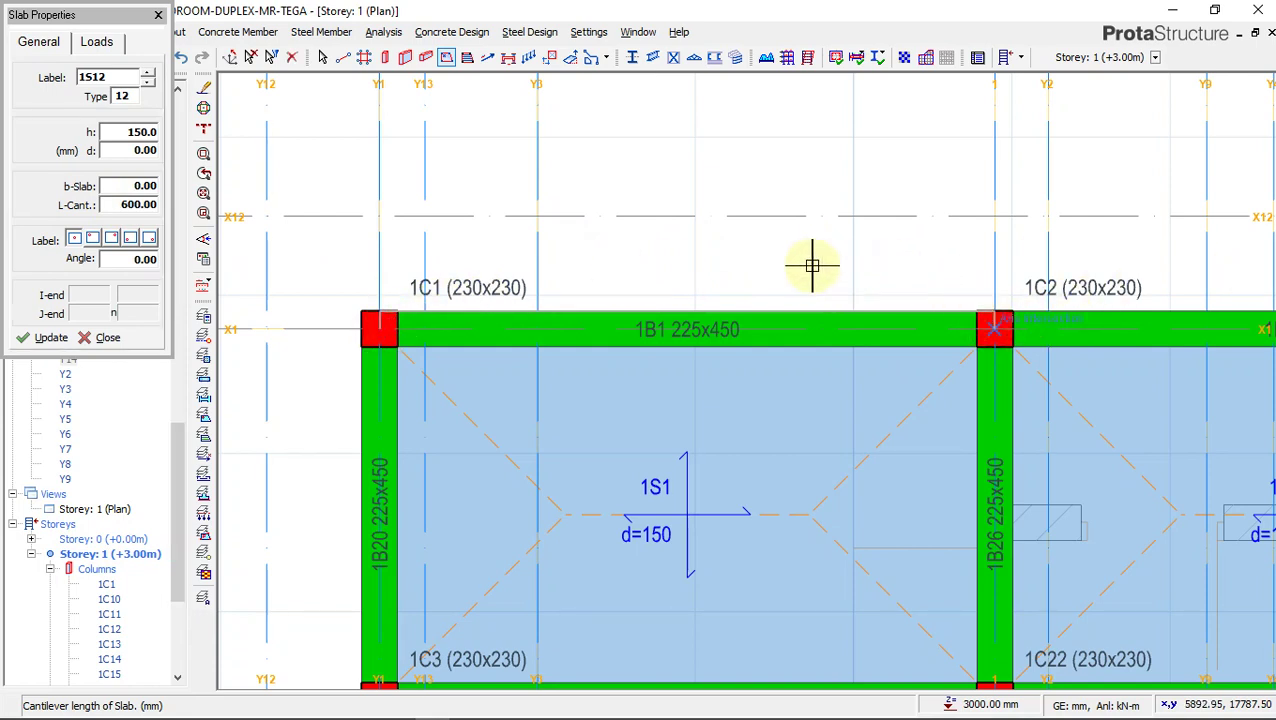
pyautogui.click(604, 326)
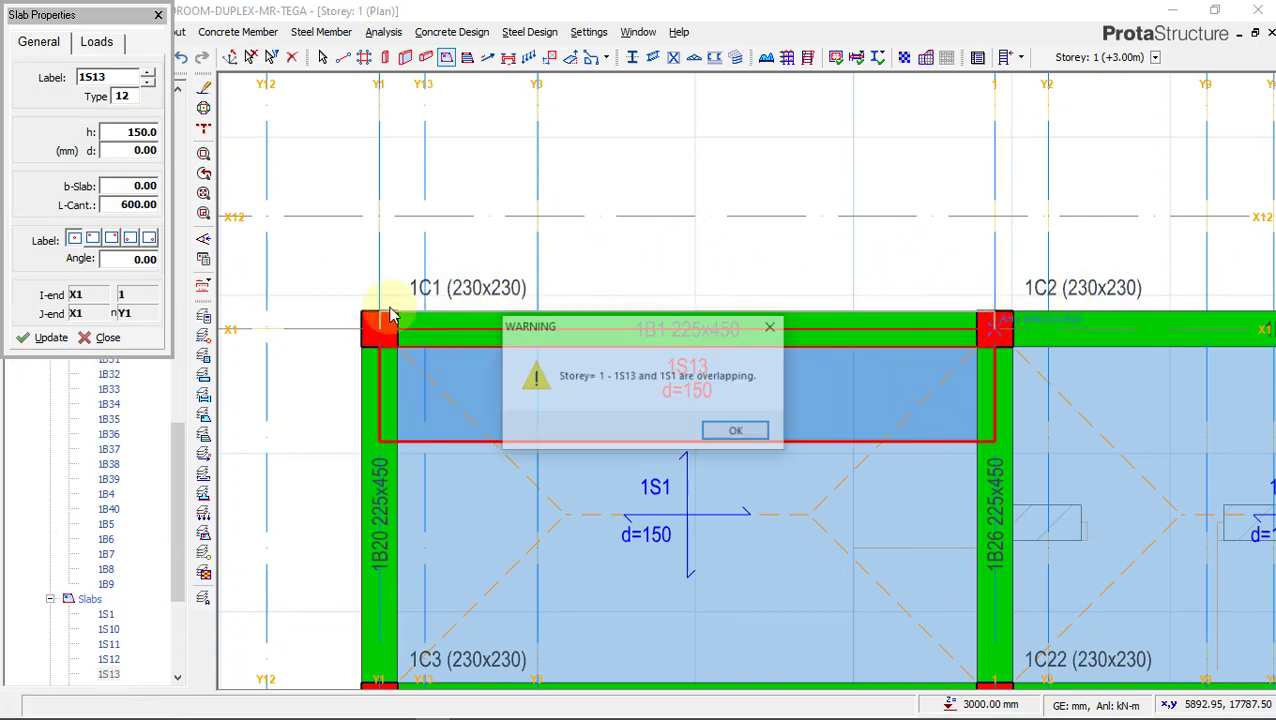
pyautogui.click(772, 326)
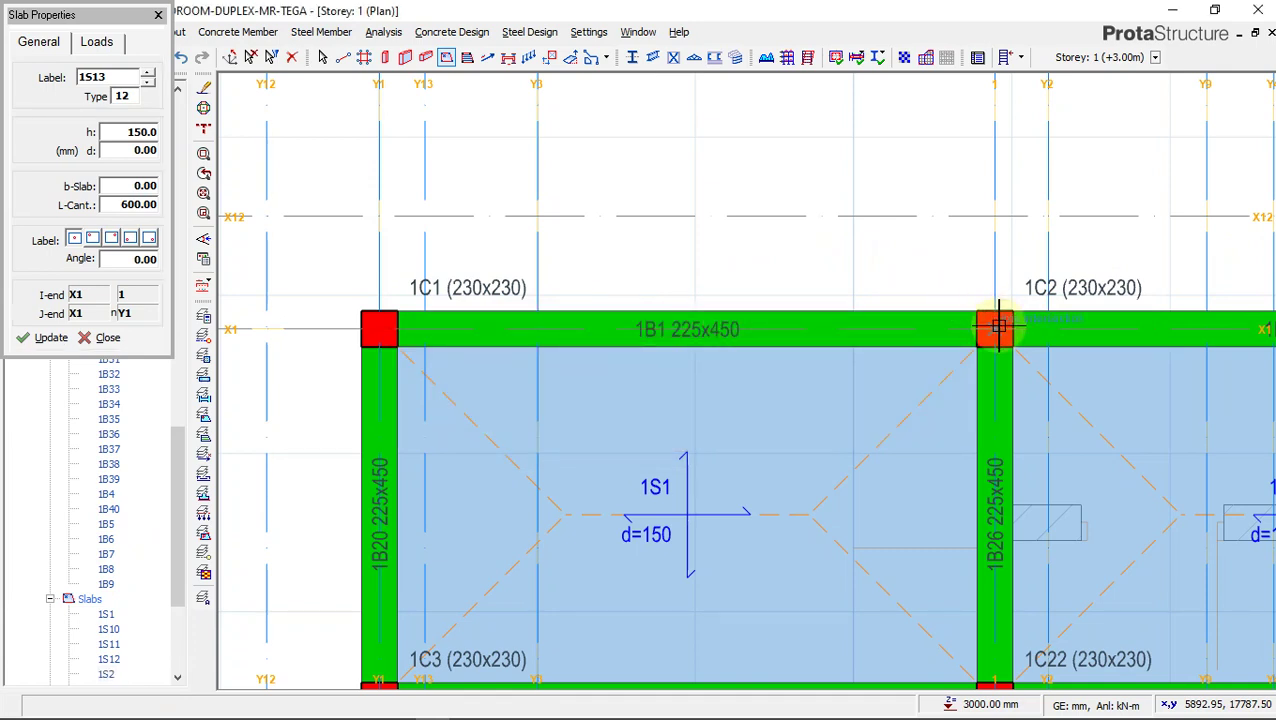
pyautogui.click(990, 307)
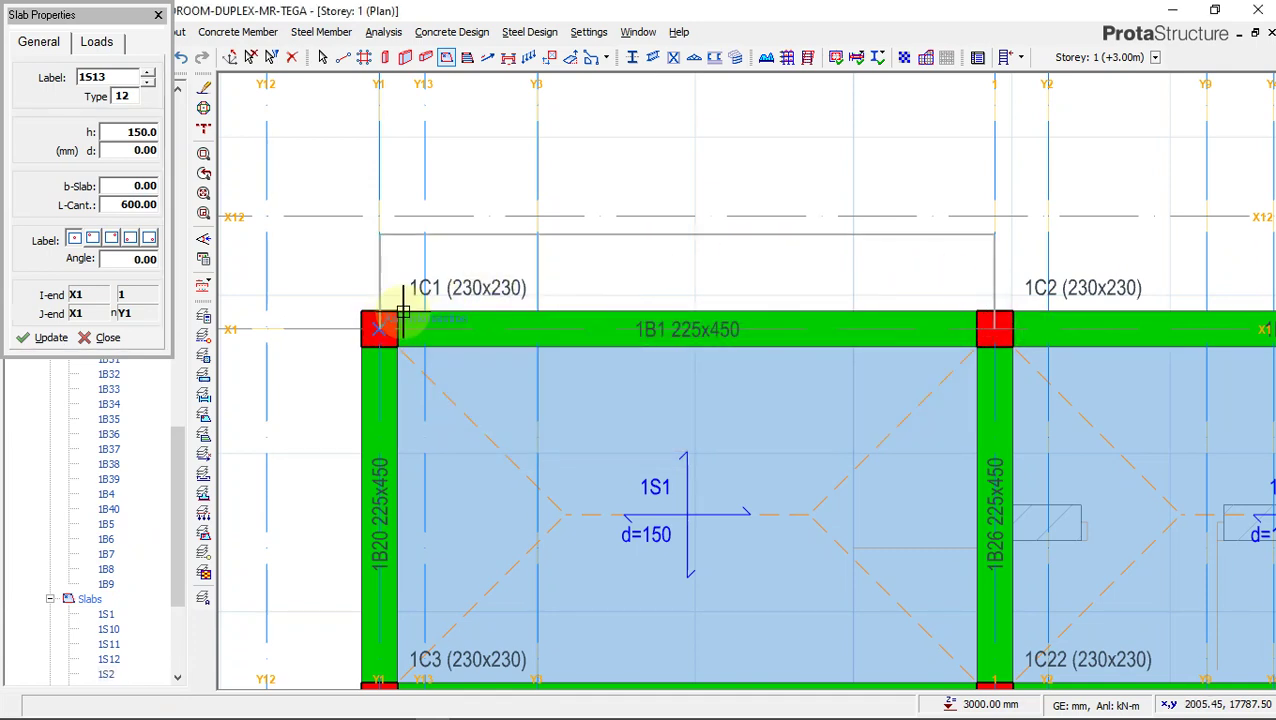
pyautogui.click(381, 329)
pyautogui.click(437, 186)
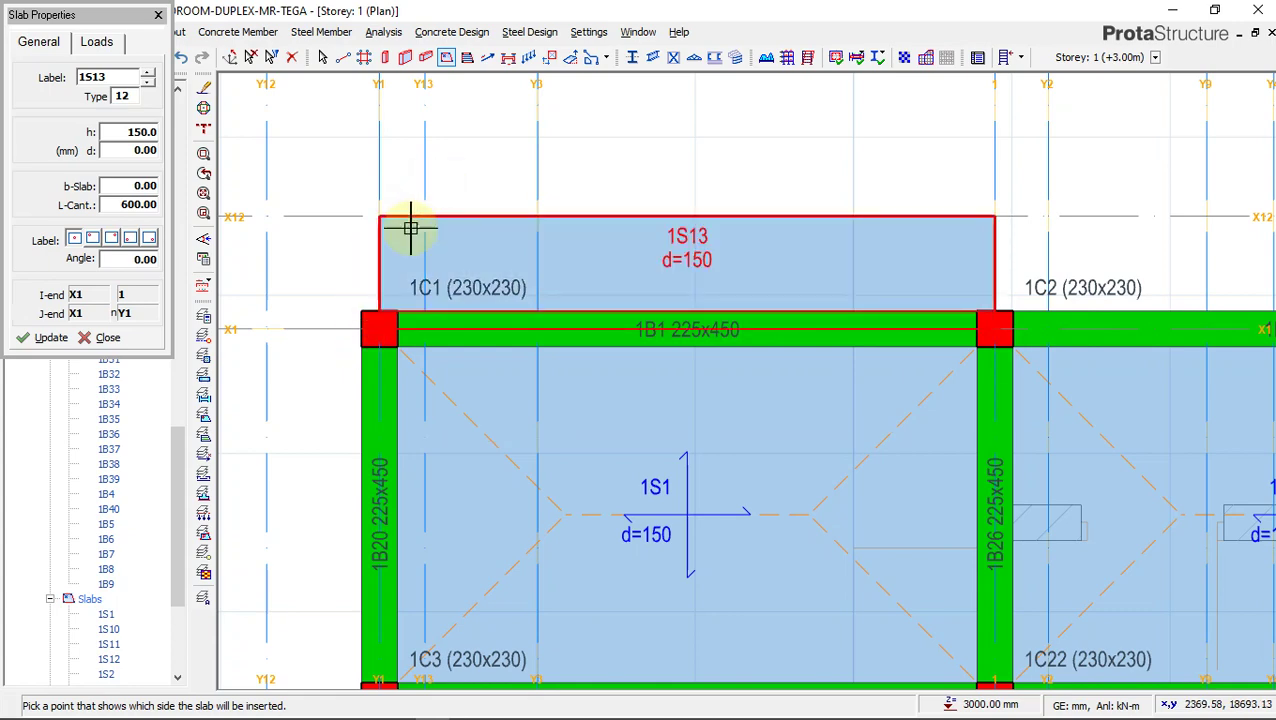
# Insert a 600 mm cantilever slab on the outer side of beam 1B2, from column 1C20 to 1C2.
pyautogui.scroll(-3, 413, 239)
pyautogui.scroll(2, 850, 245)
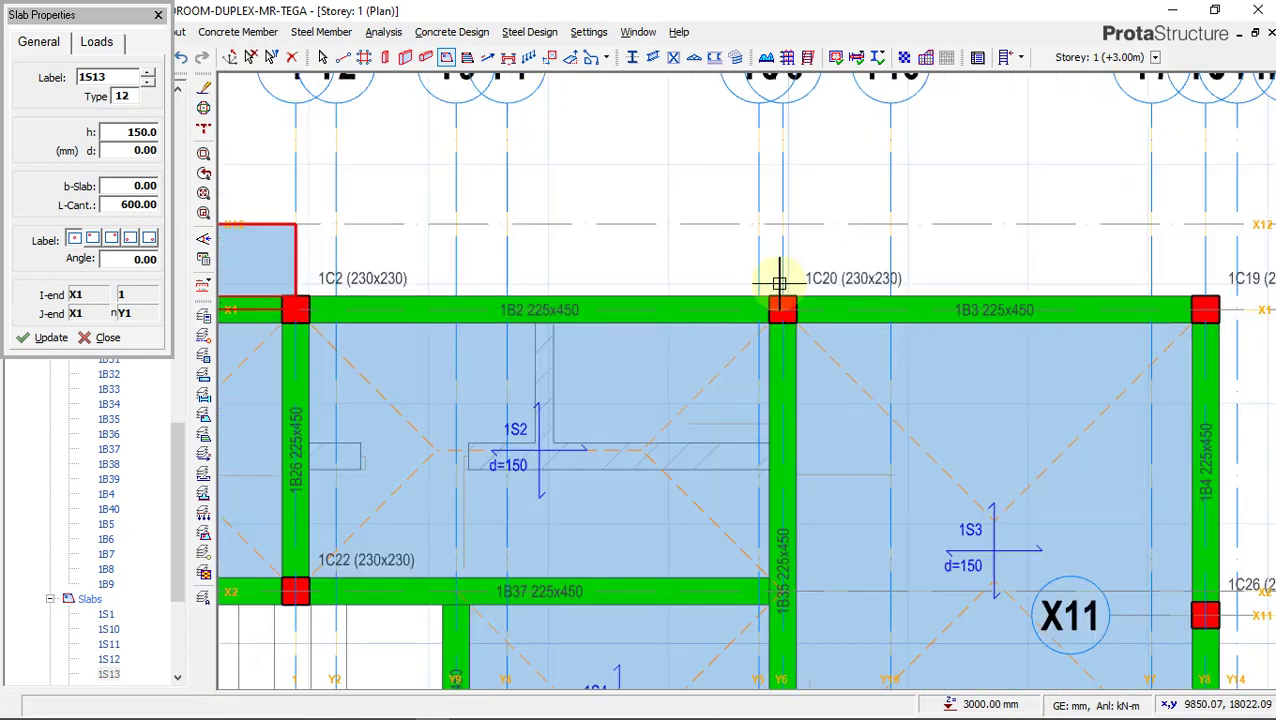
pyautogui.click(785, 305)
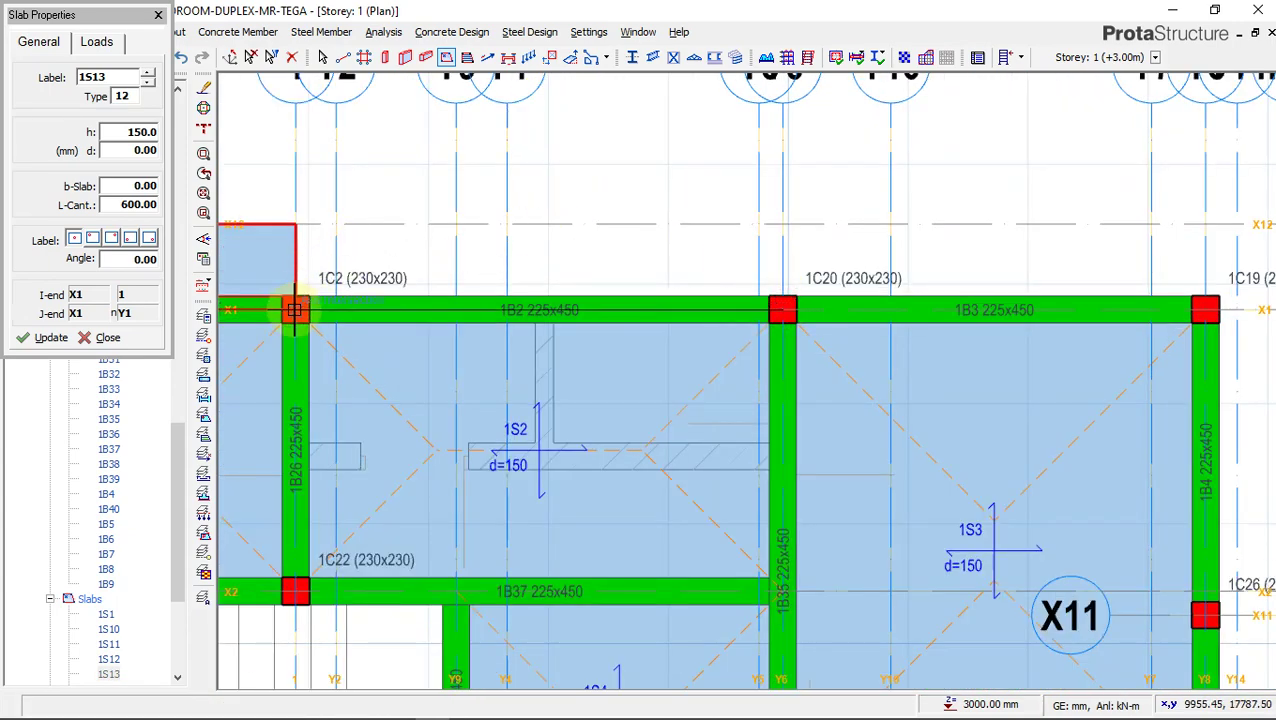
pyautogui.click(369, 236)
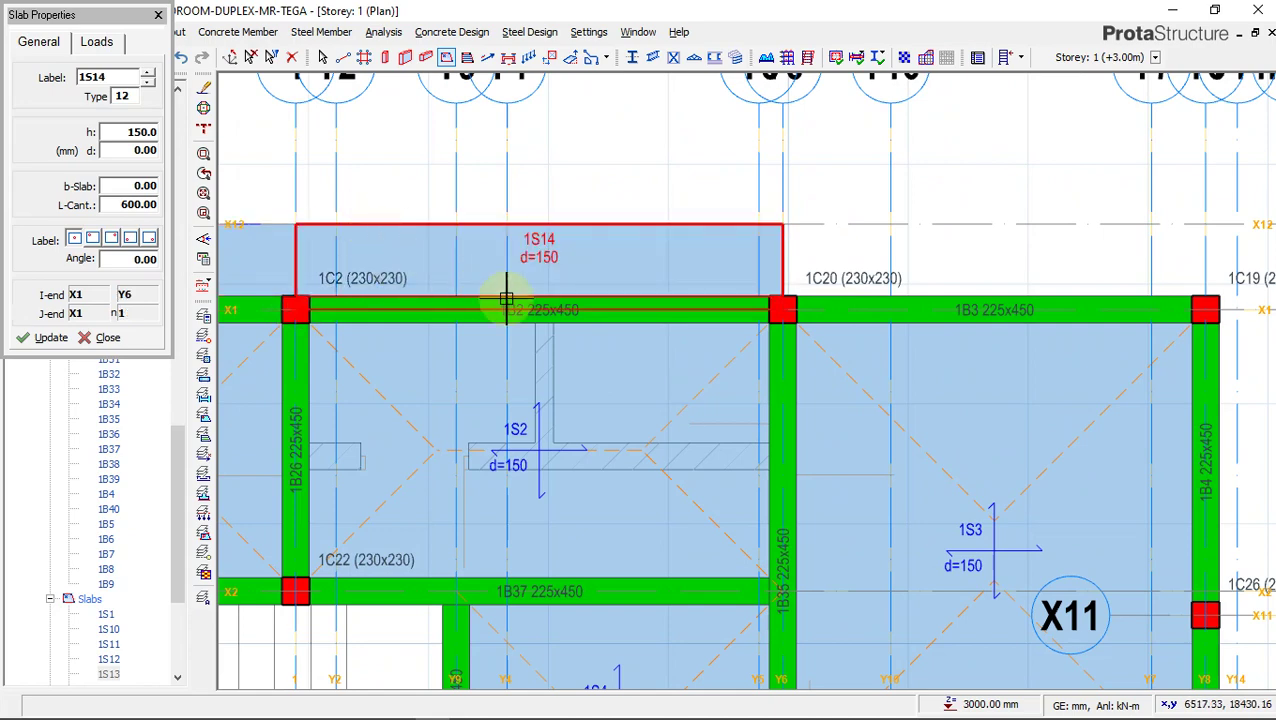
# Insert a 600 mm cantilever slab outside beam 1B3, from column 1C19 to 1C20, and end the slab insertion.
pyautogui.scroll(-3, 507, 293)
pyautogui.scroll(2, 826, 199)
pyautogui.click(935, 305)
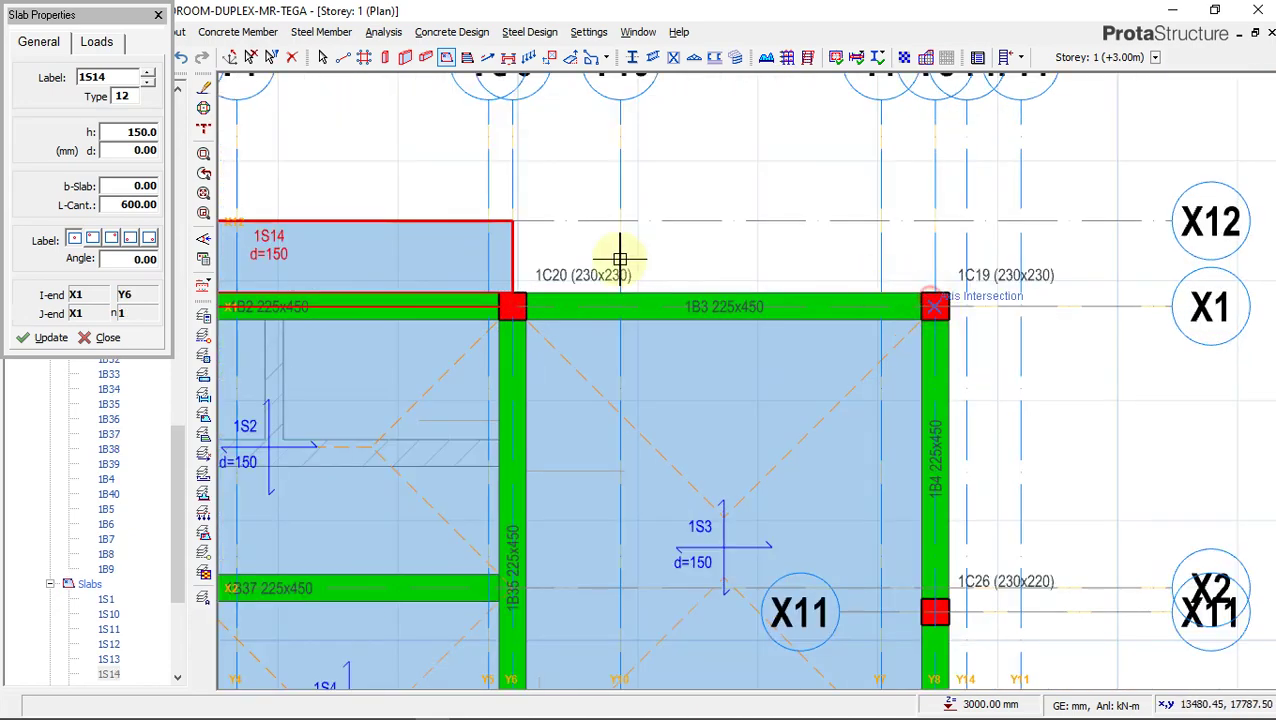
pyautogui.click(512, 305)
pyautogui.click(574, 200)
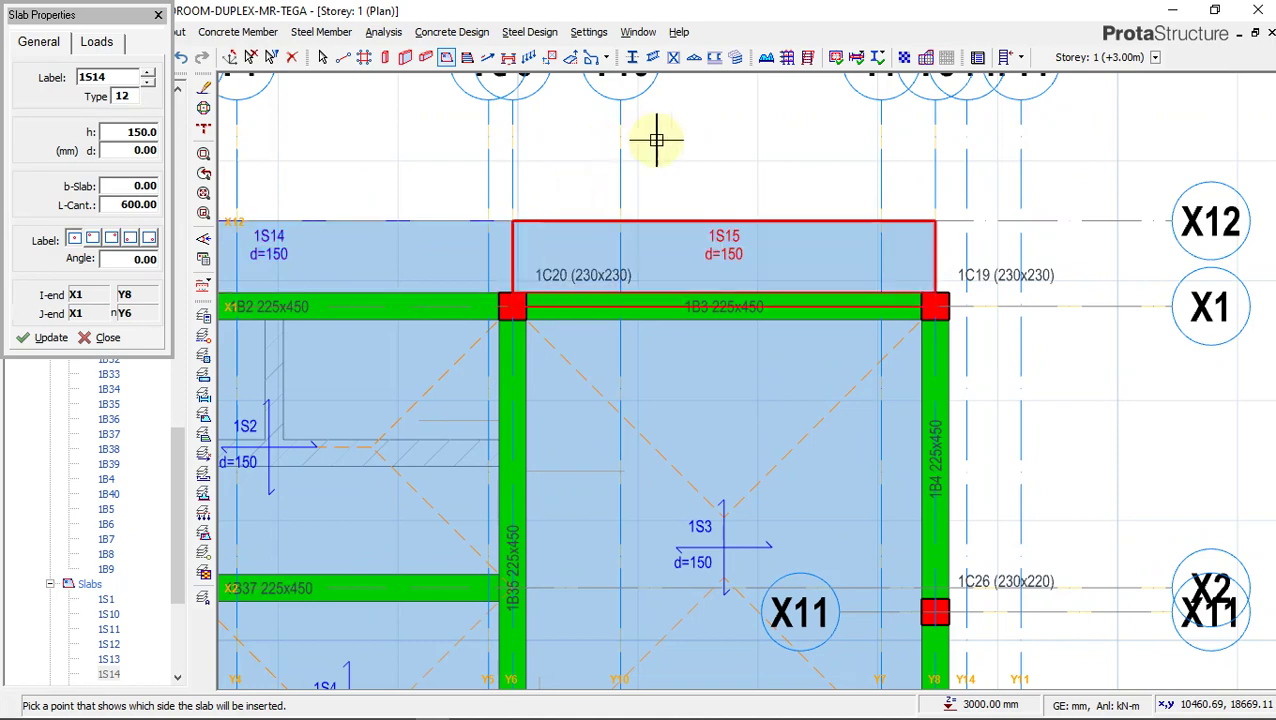
pyautogui.scroll(-2, 854, 251)
pyautogui.scroll(3, 900, 262)
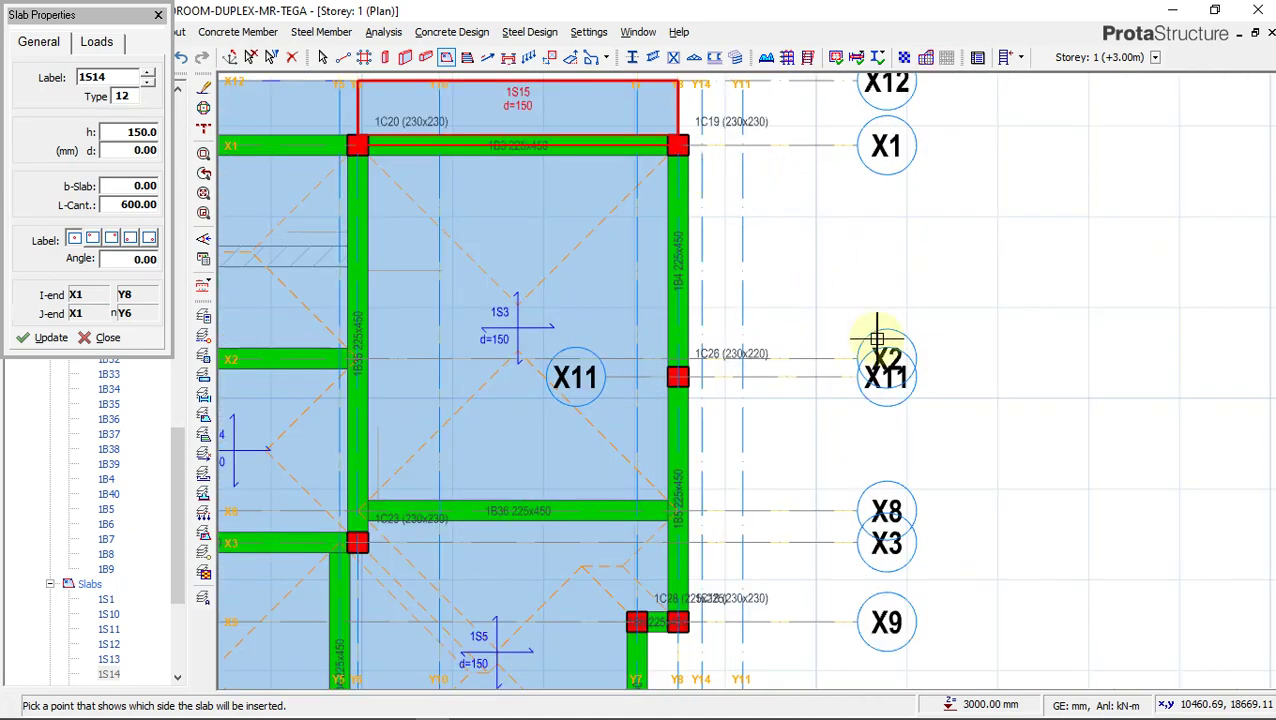
pyautogui.scroll(-1, 880, 336)
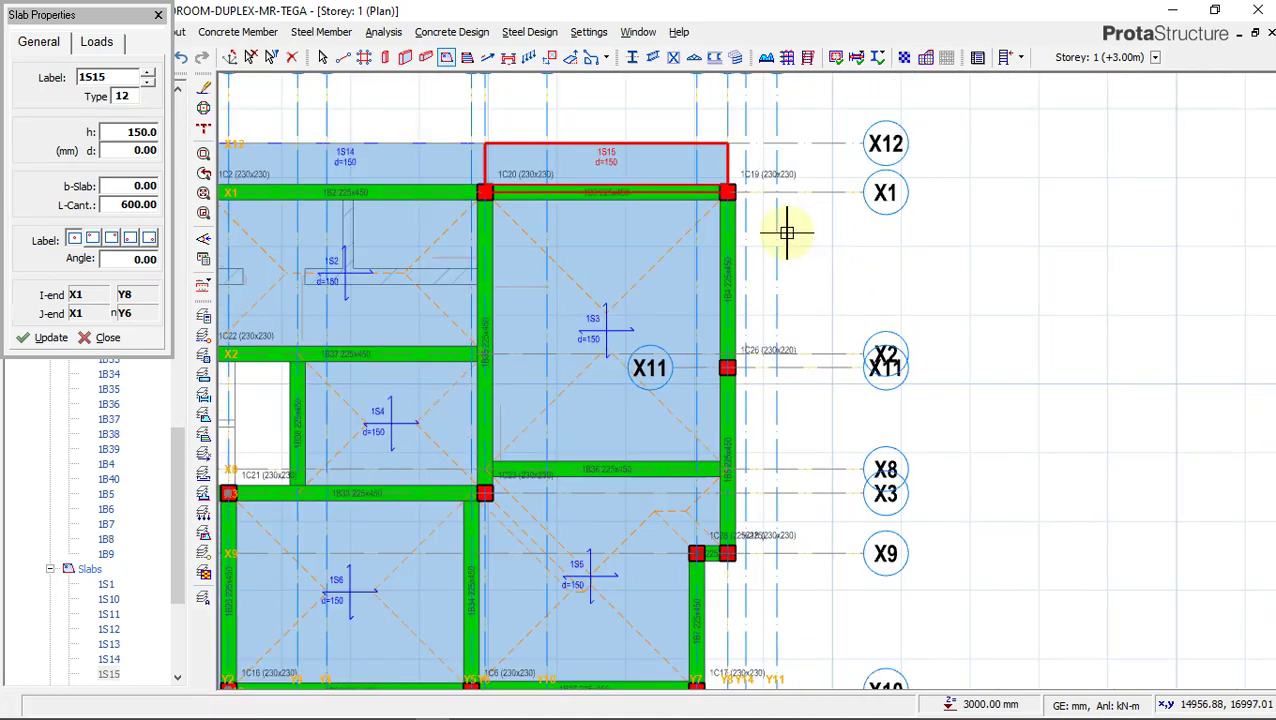
pyautogui.scroll(-1, 870, 252)
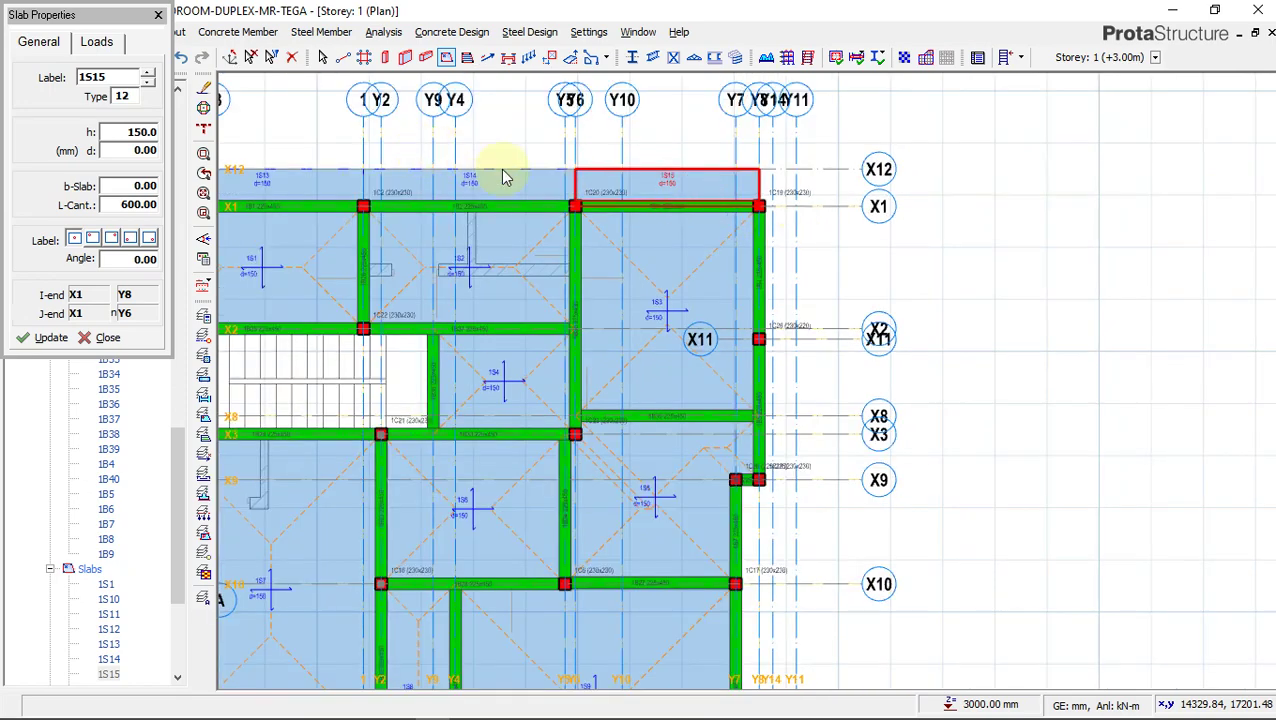
pyautogui.press('Escape')
# Set the parapet load of the cantilever slab along beam 1B3 to 9.81 kN/m and close its properties.
pyautogui.scroll(3, 555, 190)
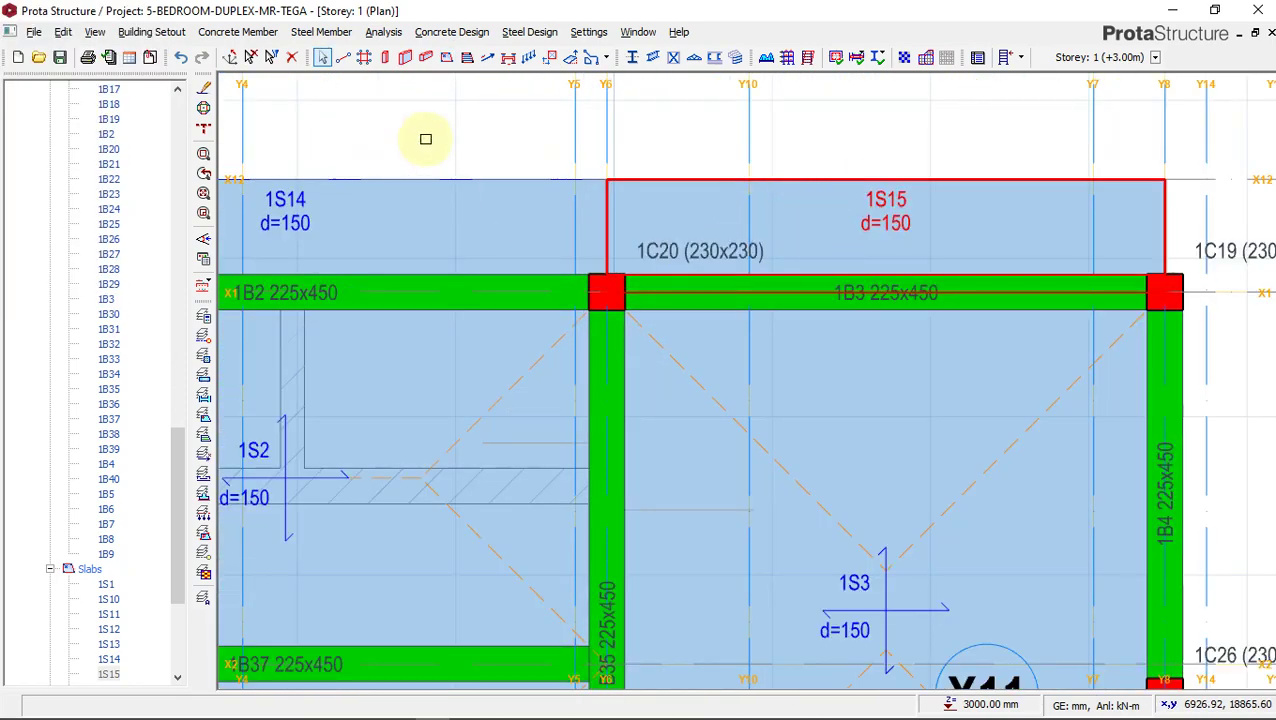
pyautogui.rightClick(737, 175)
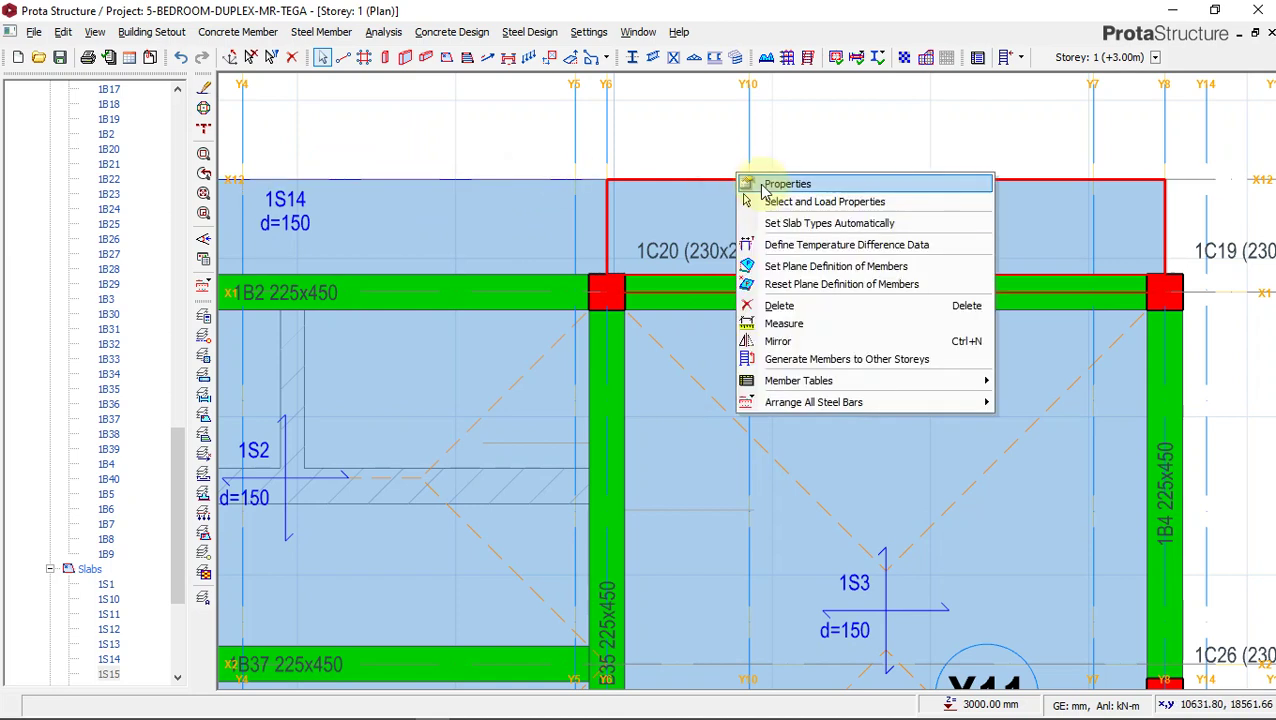
pyautogui.click(780, 185)
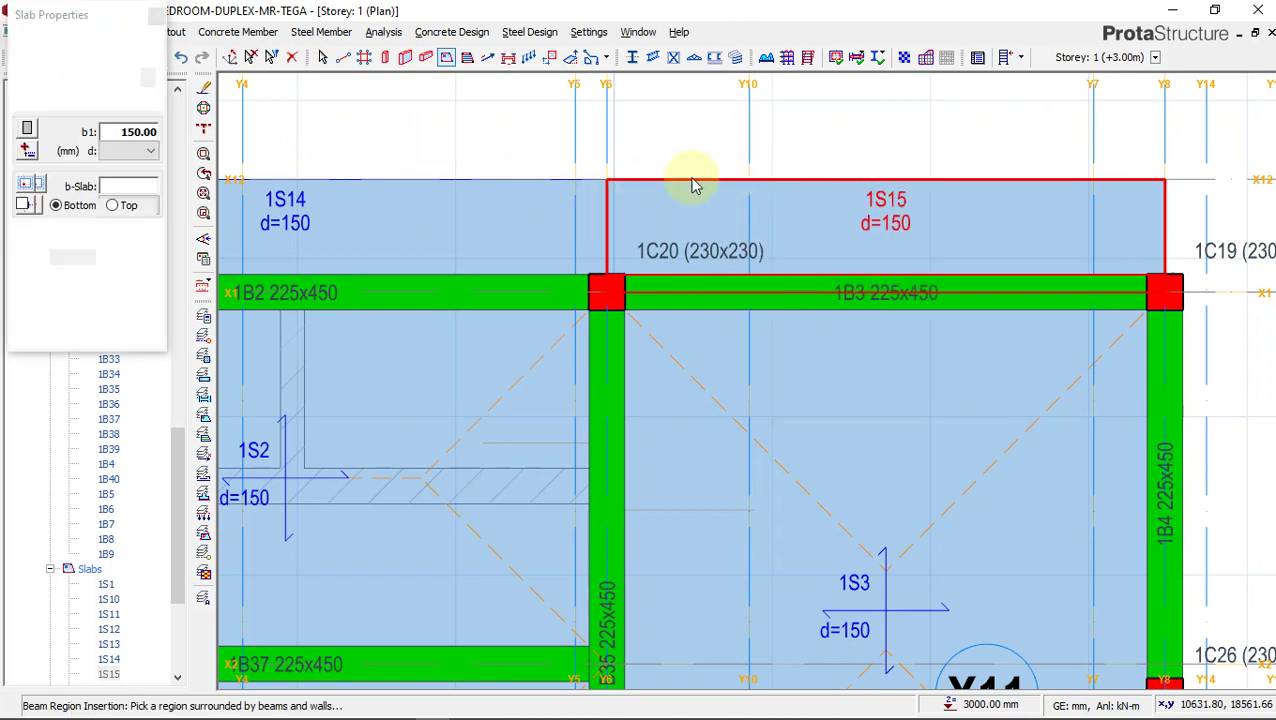
pyautogui.click(97, 42)
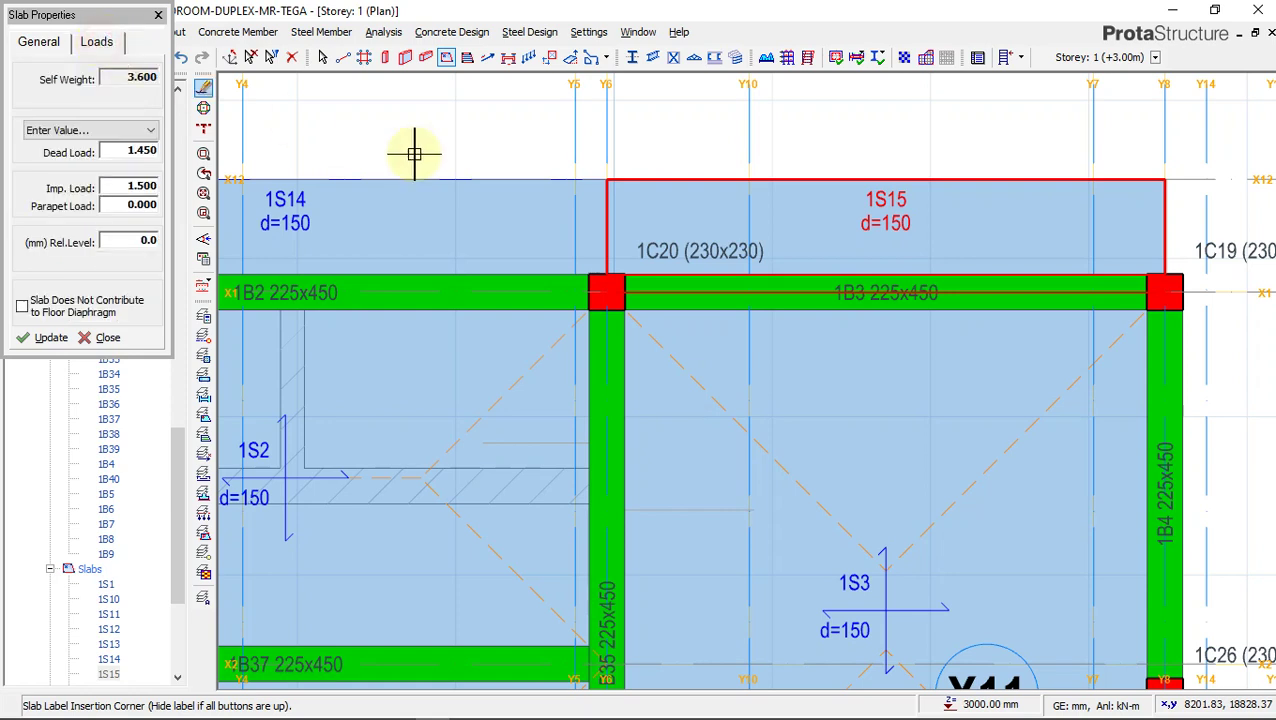
pyautogui.click(141, 204)
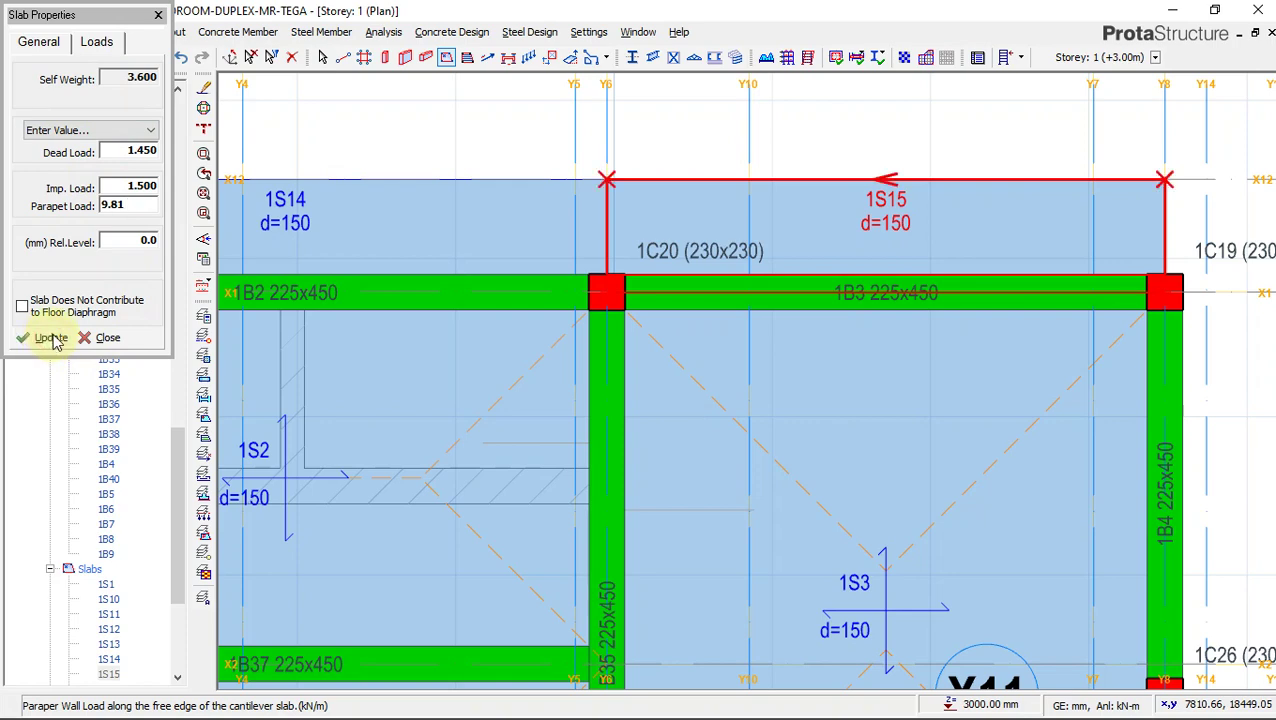
pyautogui.click(52, 338)
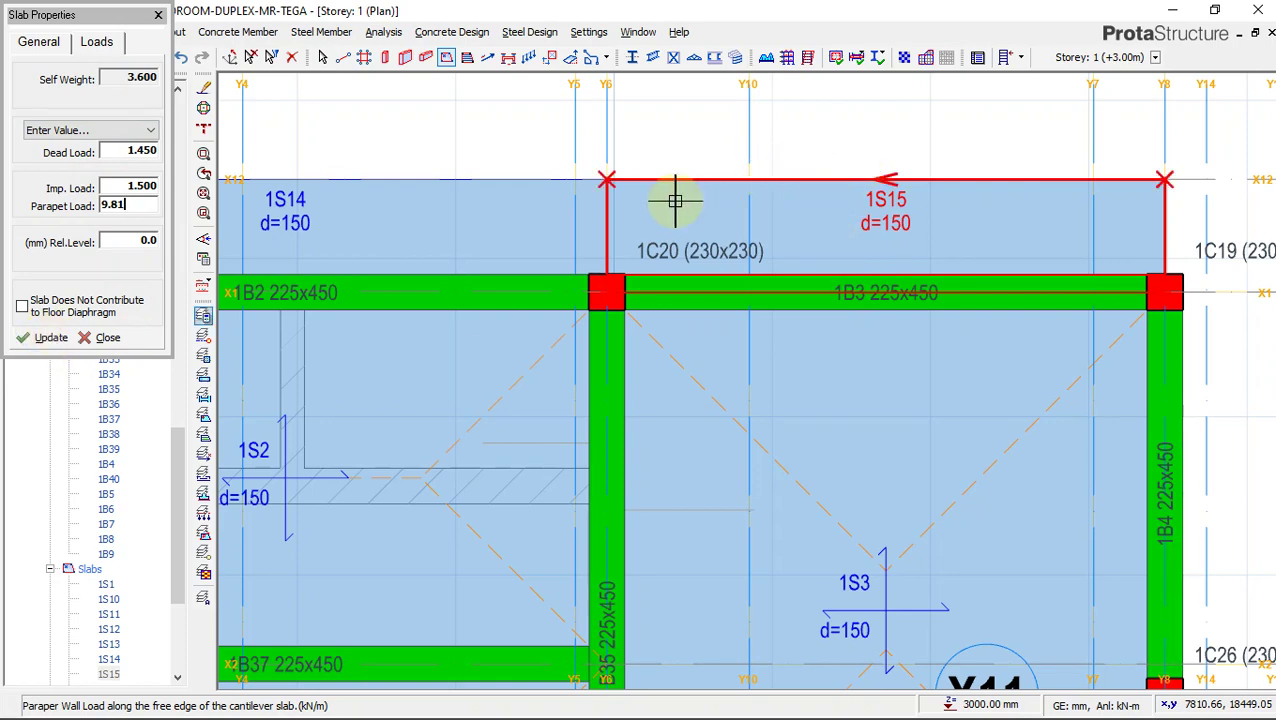
pyautogui.scroll(-1, 932, 160)
pyautogui.scroll(-1, 900, 170)
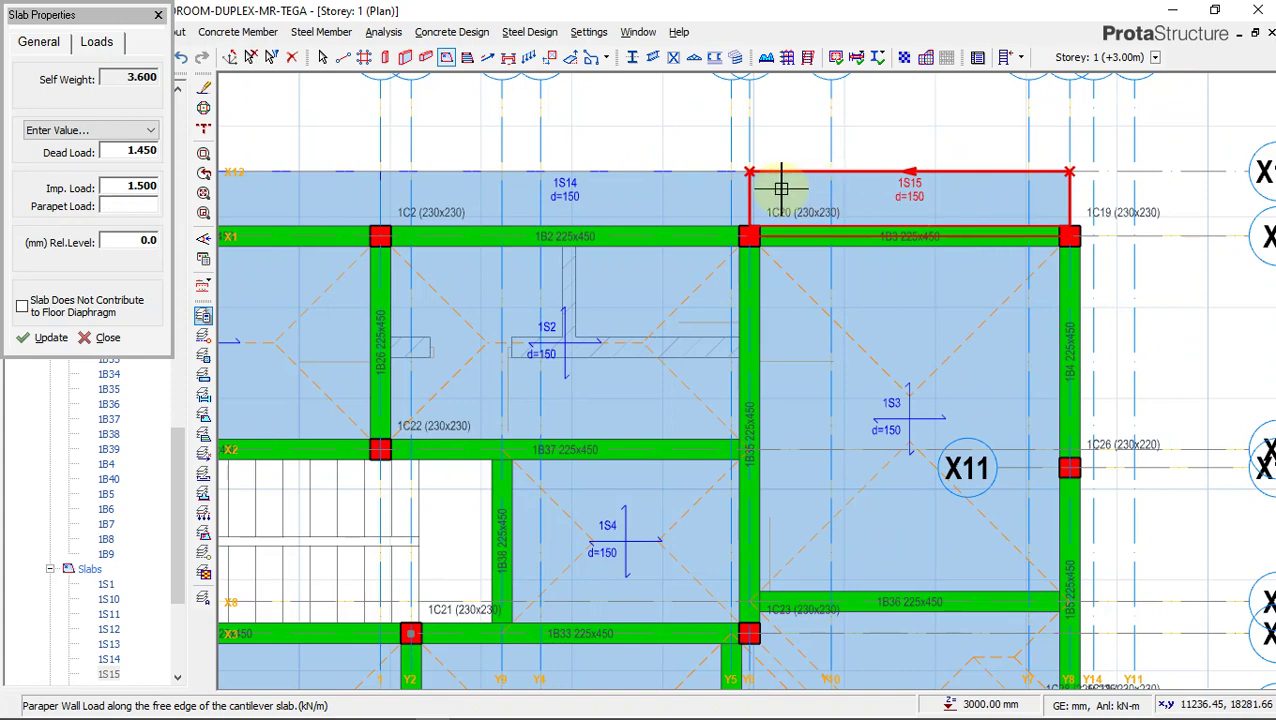
pyautogui.moveTo(775, 105); pyautogui.dragTo(720, 210, button='middle')
pyautogui.press('Escape')
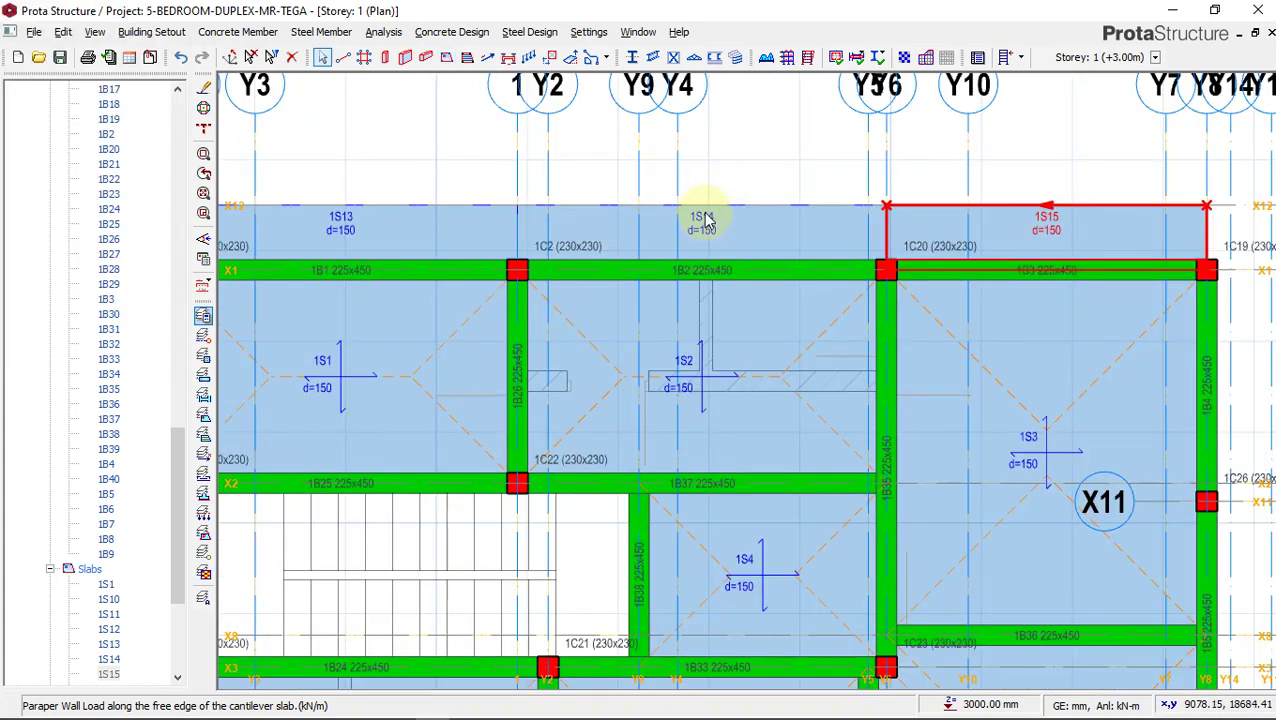
# Set the parapet load of the cantilever slab along beam 1B2 to 9.81 kN/m.
pyautogui.scroll(1, 705, 220)
pyautogui.click(706, 200)
pyautogui.rightClick(719, 186)
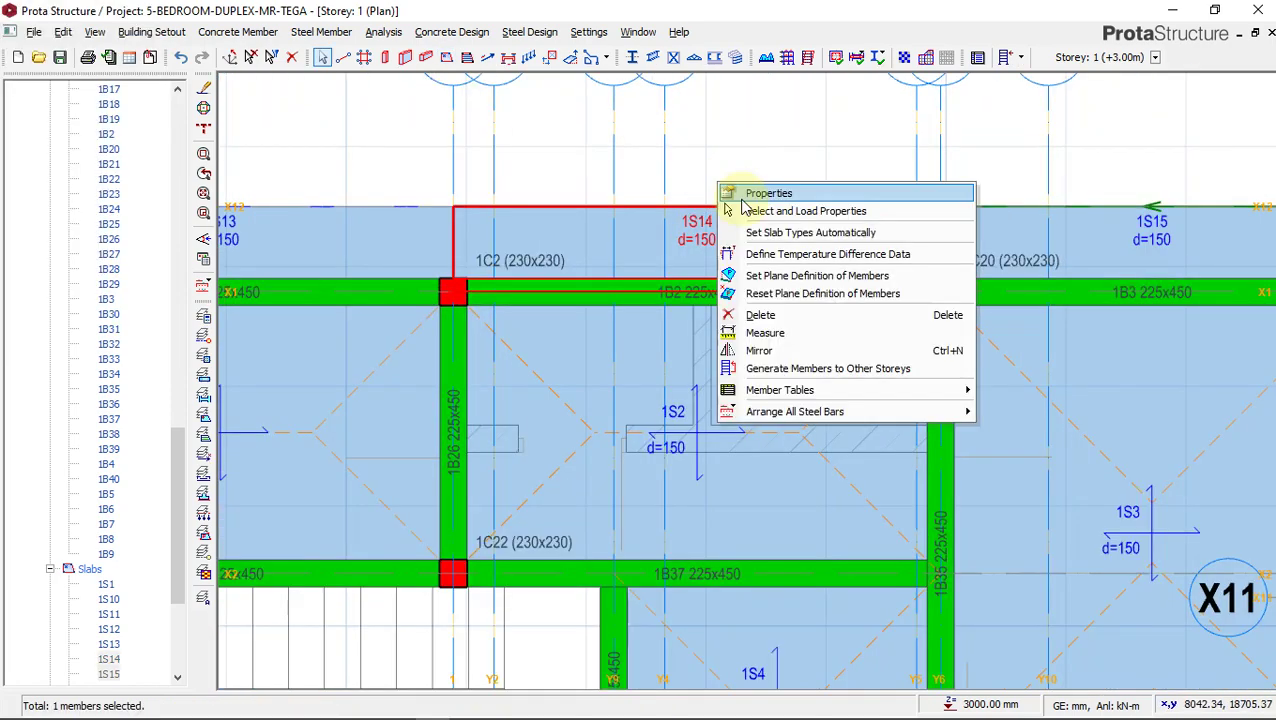
pyautogui.click(779, 194)
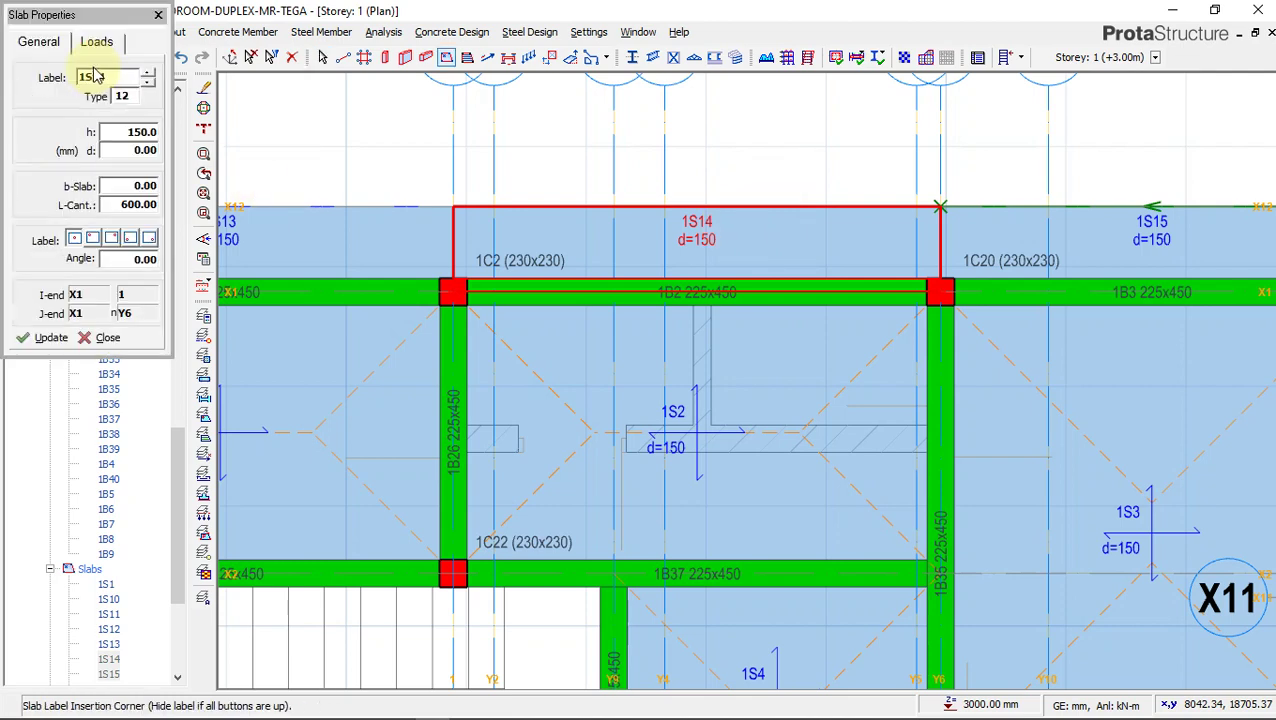
pyautogui.click(97, 44)
pyautogui.click(139, 204)
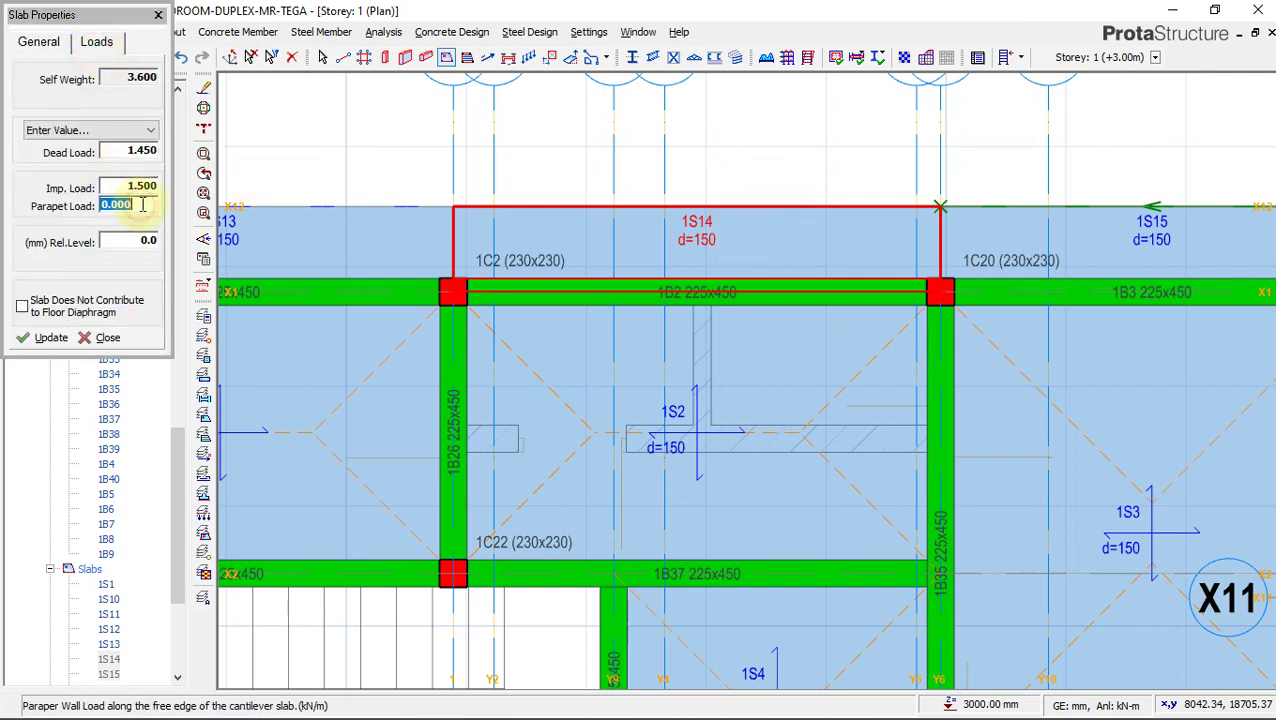
pyautogui.write('9.81')
pyautogui.click(42, 337)
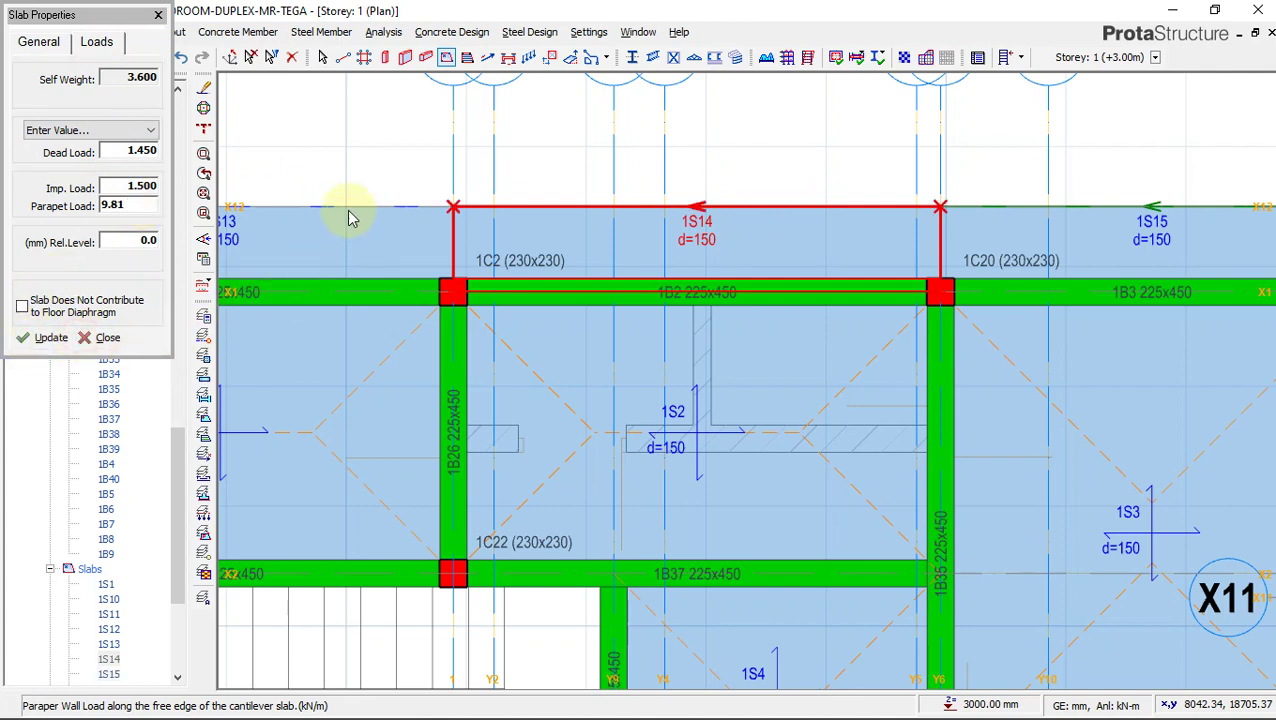
# Set the parapet load of cantilever slab 1S13, beside slab 1S14 along axis X12, to 9.81 kN/m.
pyautogui.rightClick(310, 215)
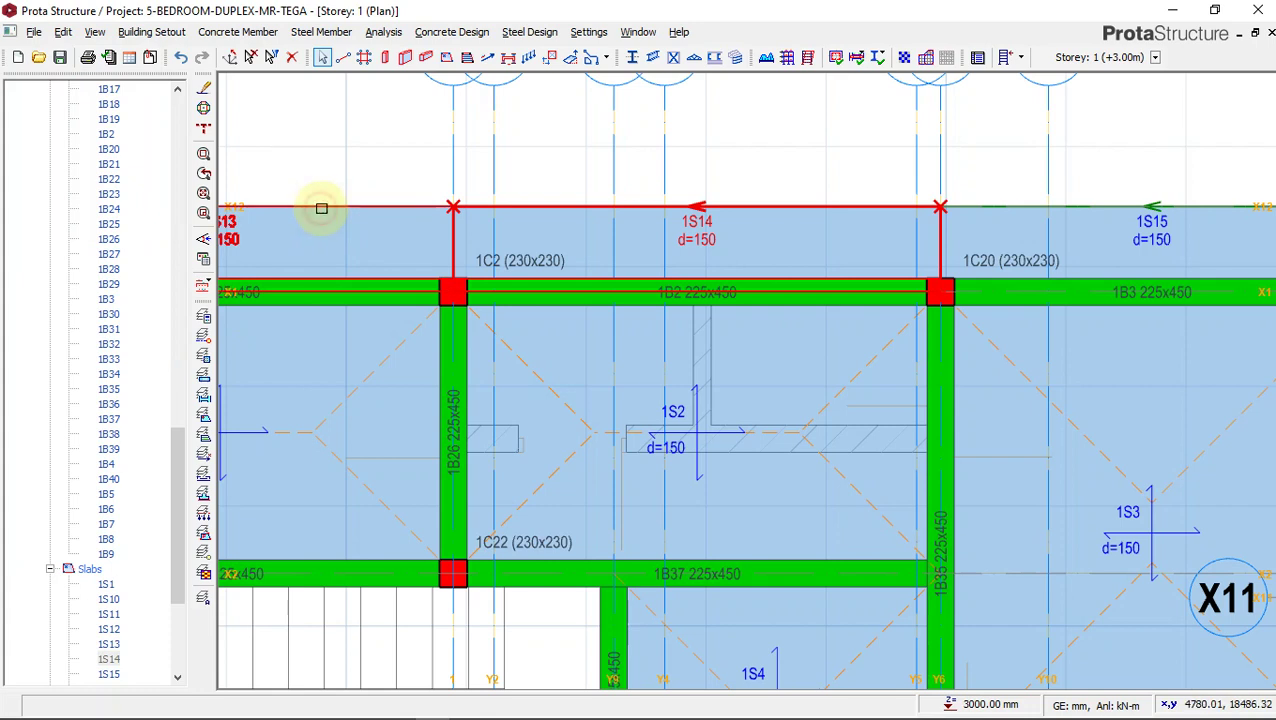
pyautogui.click(322, 208)
pyautogui.rightClick(340, 198)
pyautogui.click(370, 207)
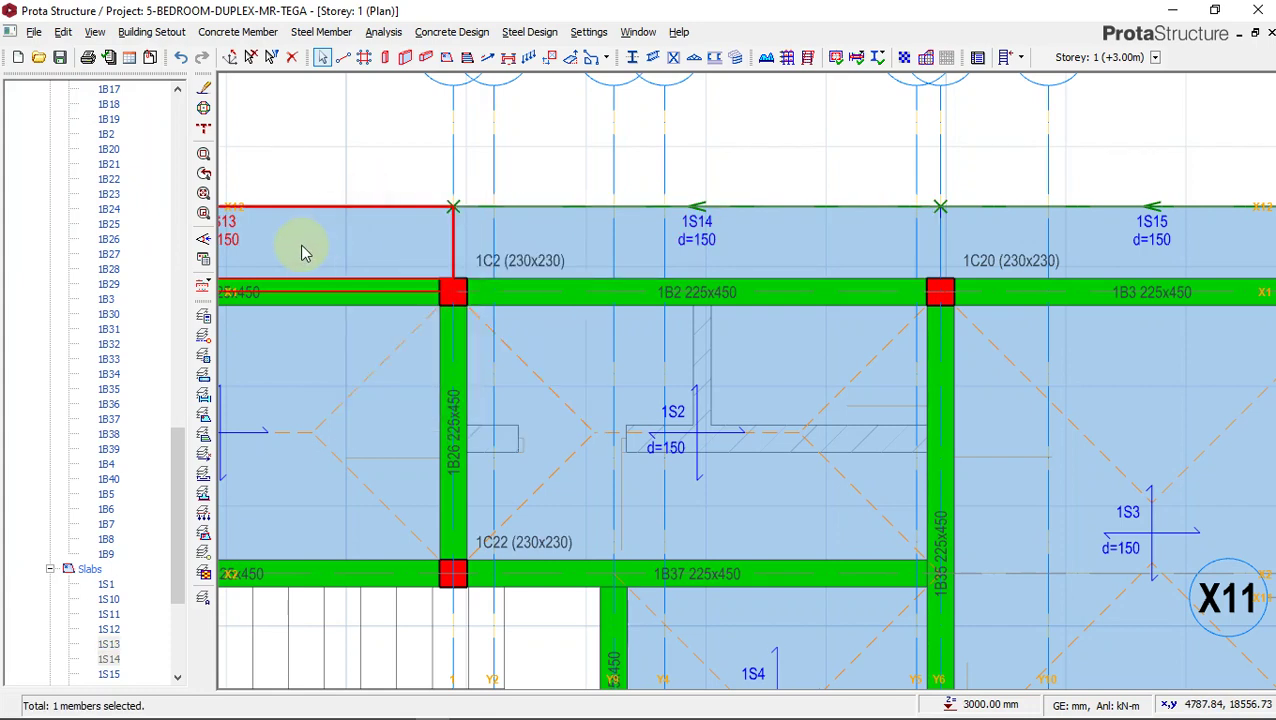
pyautogui.click(97, 41)
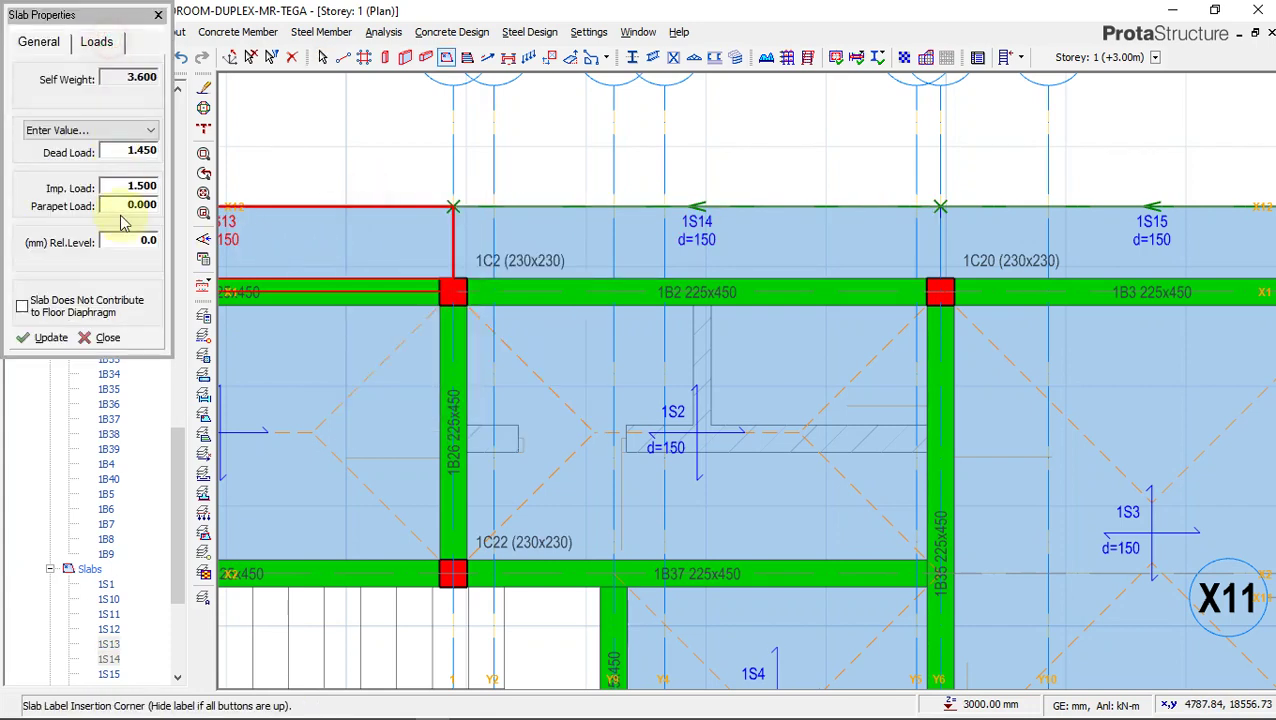
pyautogui.click(133, 205)
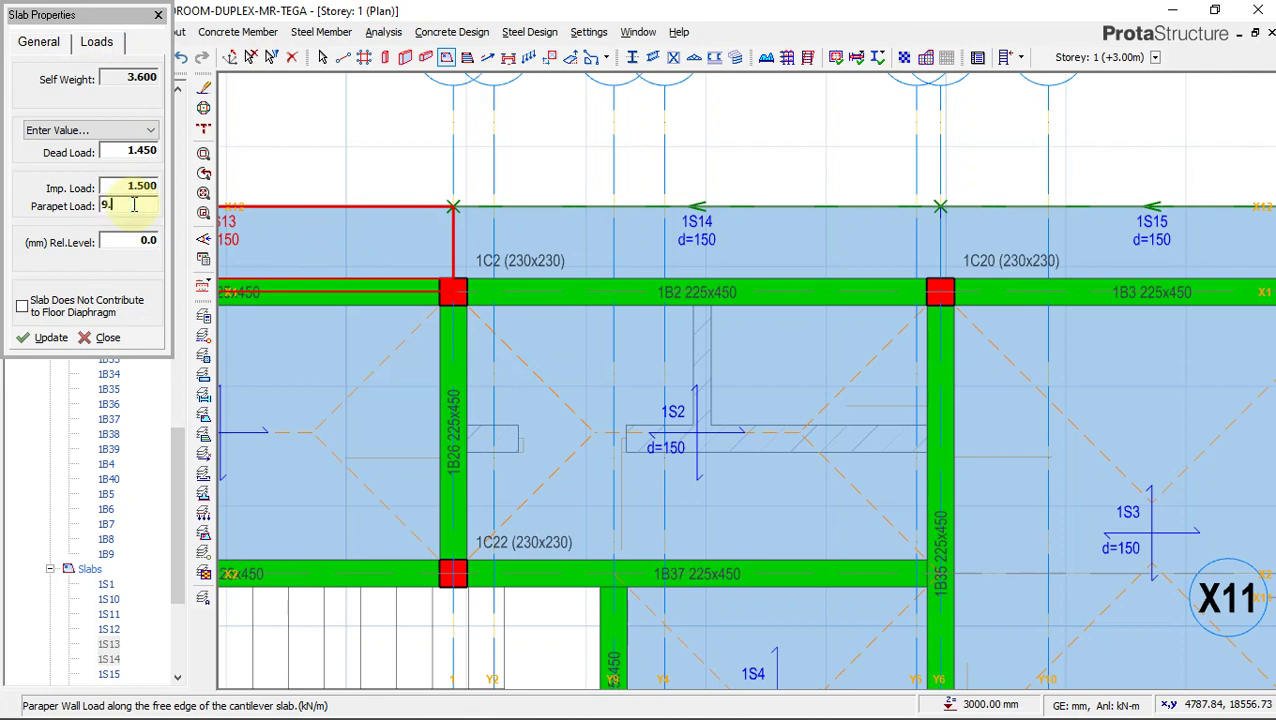
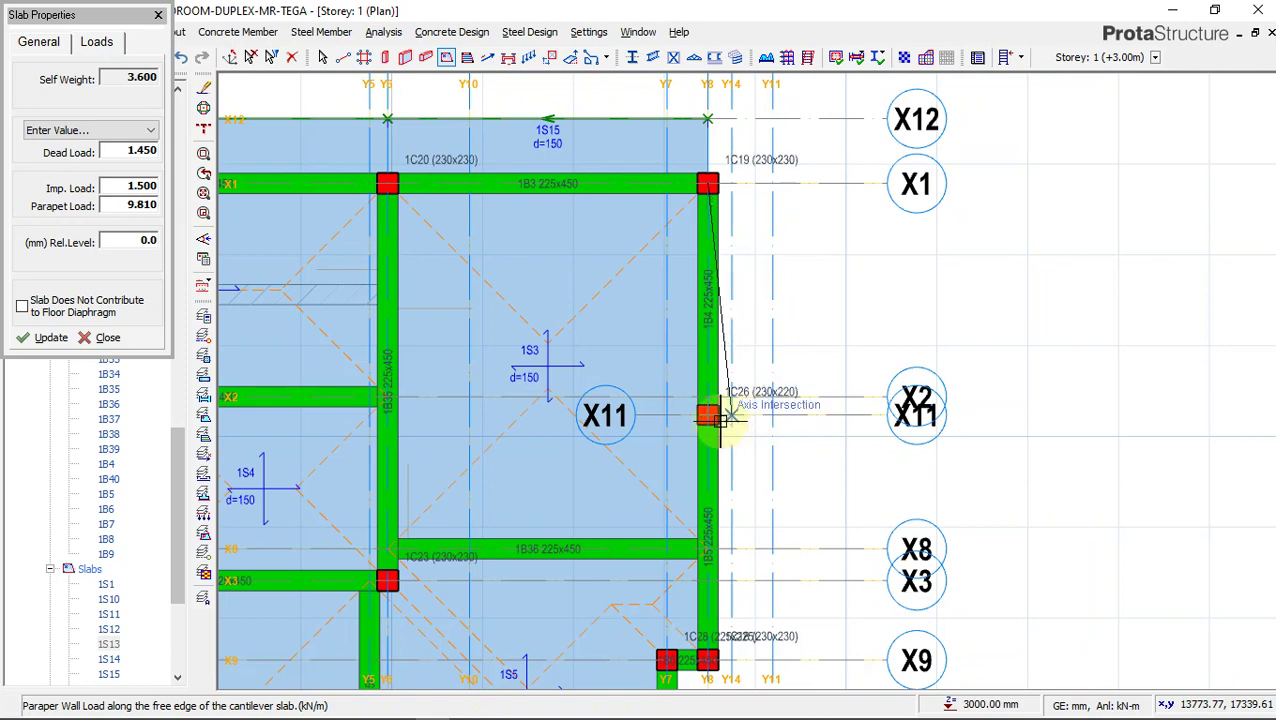
# Insert a 600 mm cantilever slab on the outer side of beam 1B4, from column 1C19 to 1C26.
pyautogui.scroll(2, 710, 412)
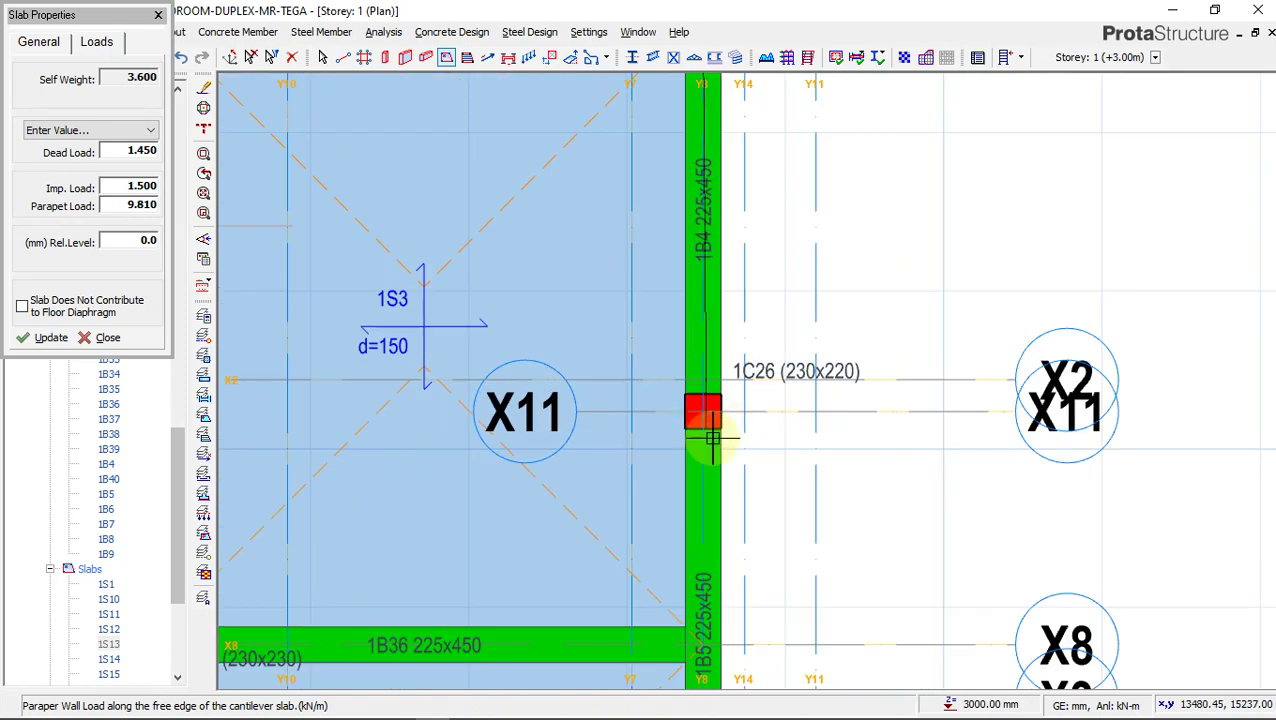
pyautogui.scroll(-3, 705, 405)
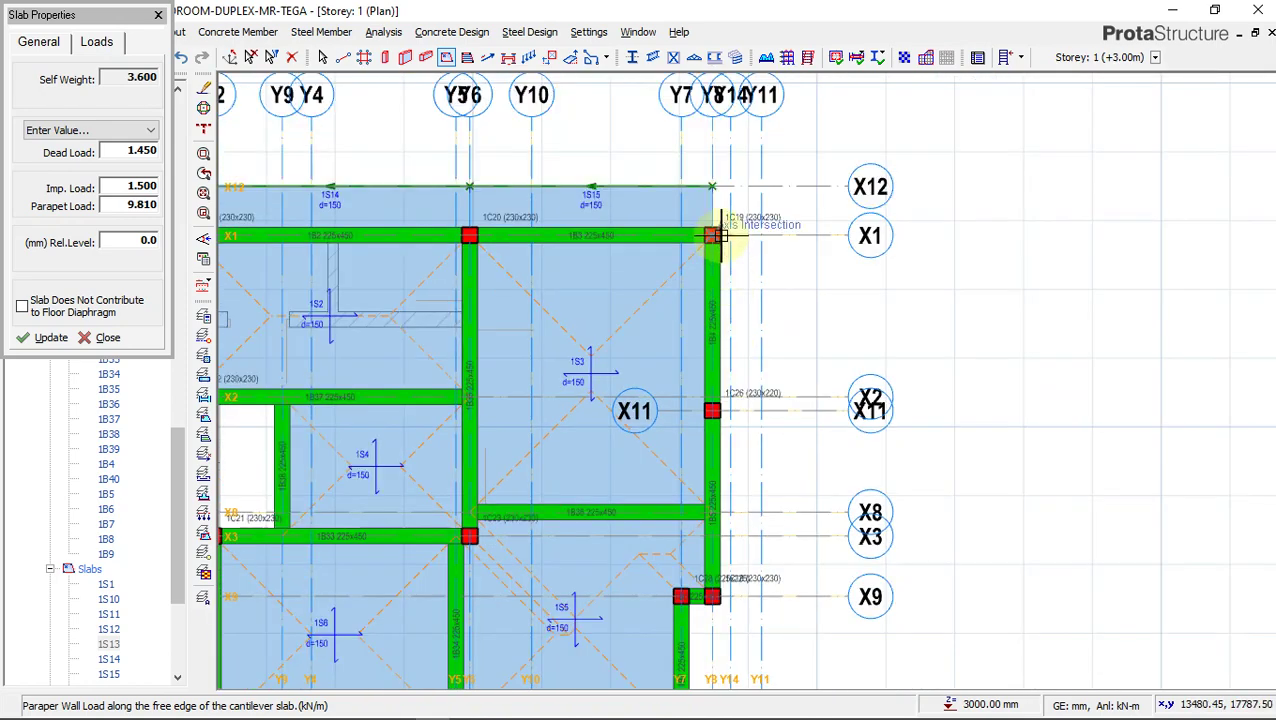
pyautogui.scroll(1, 712, 236)
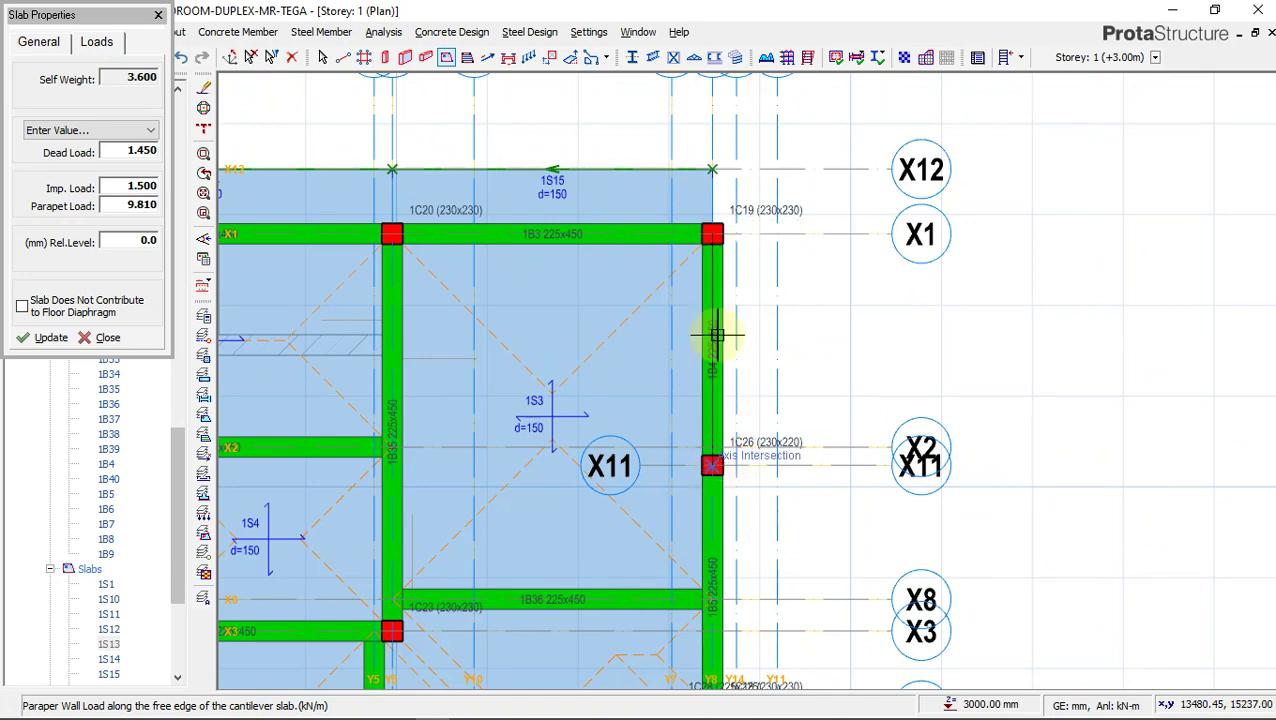
pyautogui.scroll(-2, 712, 210)
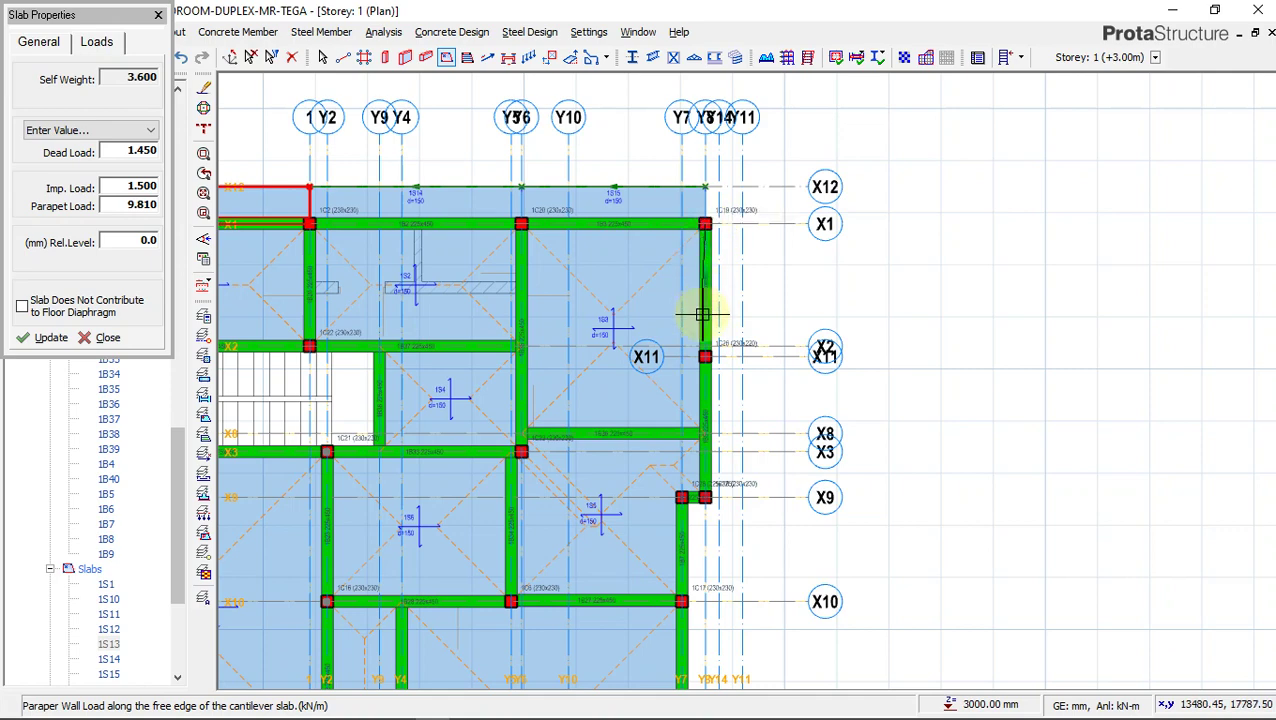
pyautogui.scroll(2, 708, 354)
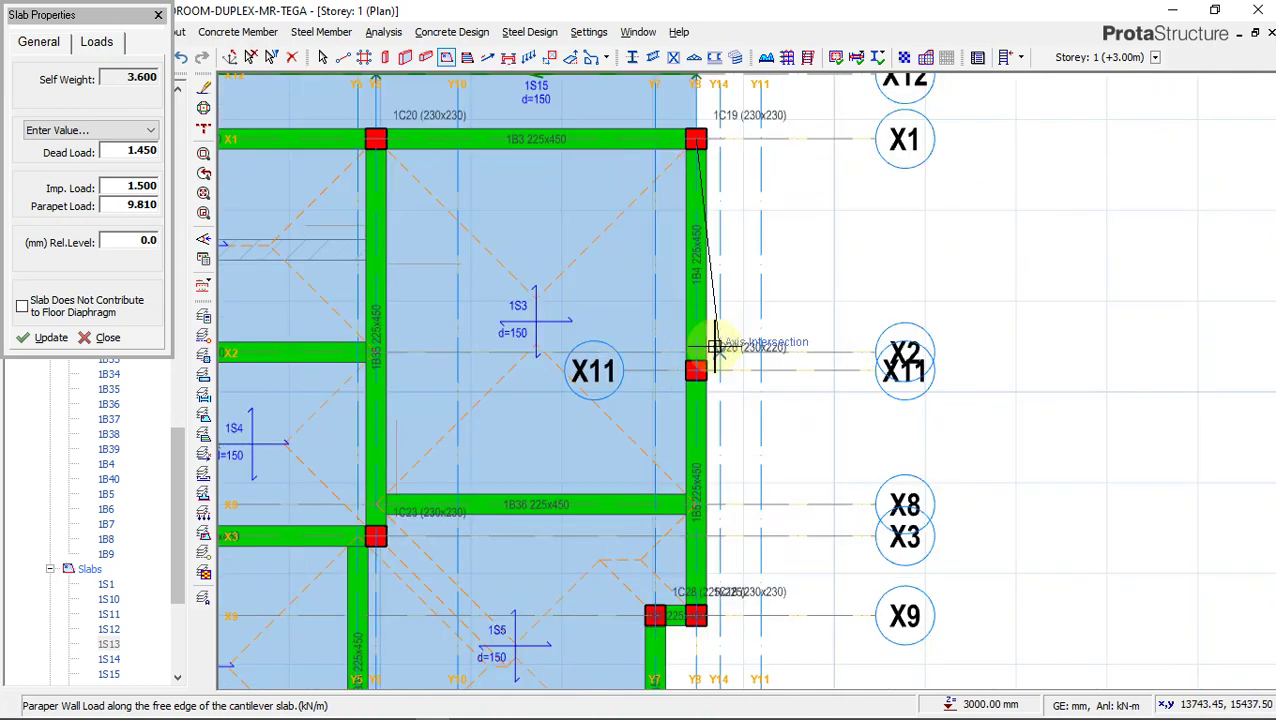
pyautogui.click(697, 365)
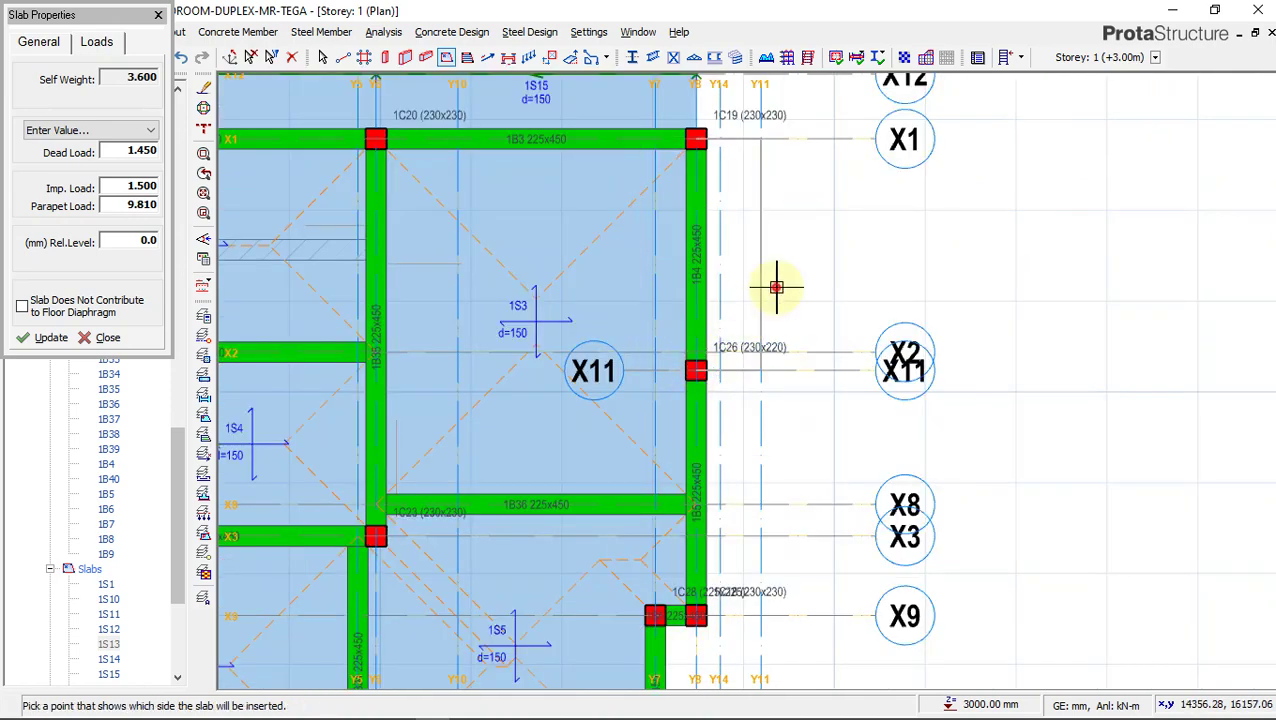
pyautogui.scroll(-2, 763, 342)
pyautogui.scroll(2, 760, 170)
pyautogui.click(747, 197)
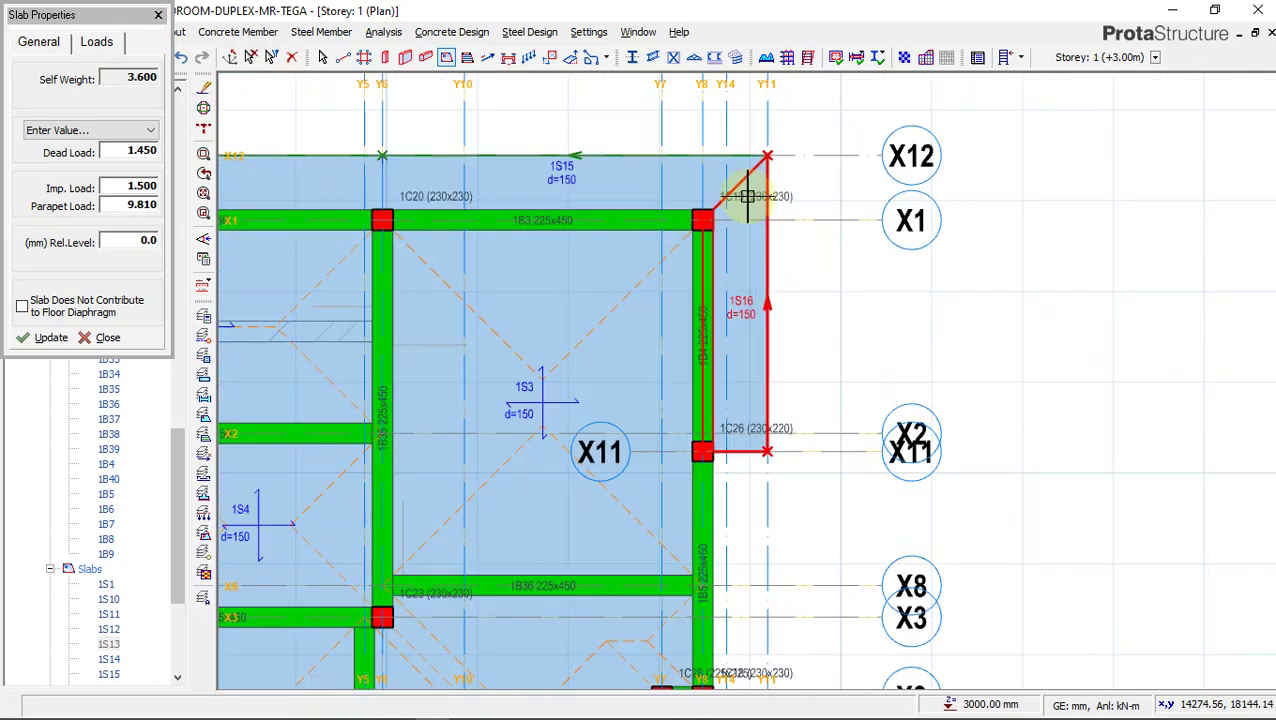
# Switch to AutoCAD and examine the 600 mm overhang outline around the upper right corner of the floor plan.
pyautogui.scroll(-2, 758, 215)
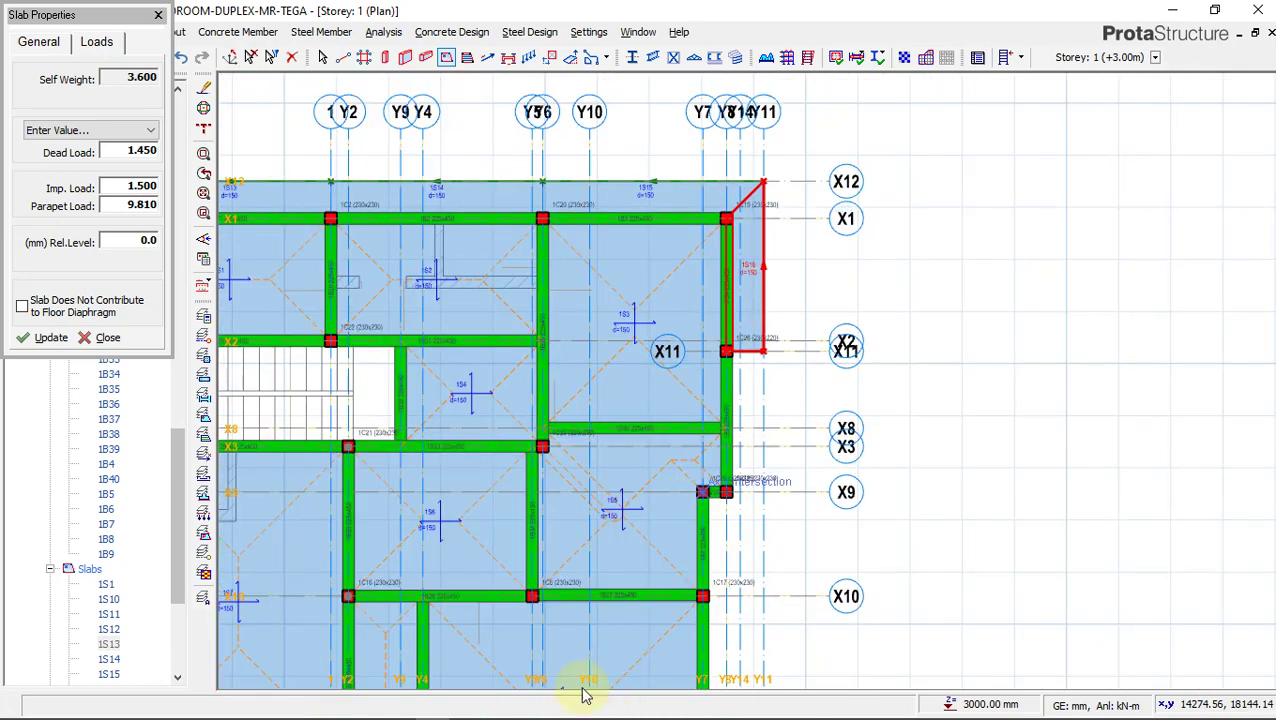
pyautogui.click(363, 707)
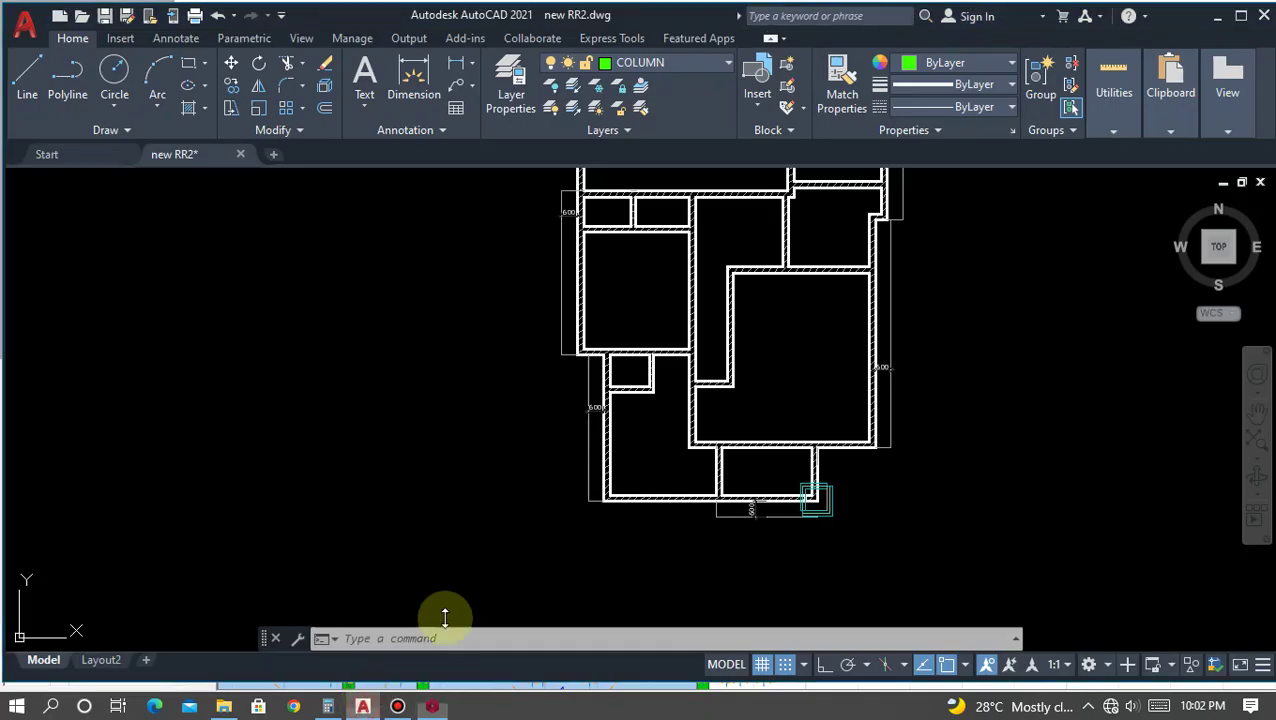
pyautogui.scroll(-3, 609, 313)
pyautogui.scroll(4, 765, 240)
pyautogui.scroll(4, 689, 334)
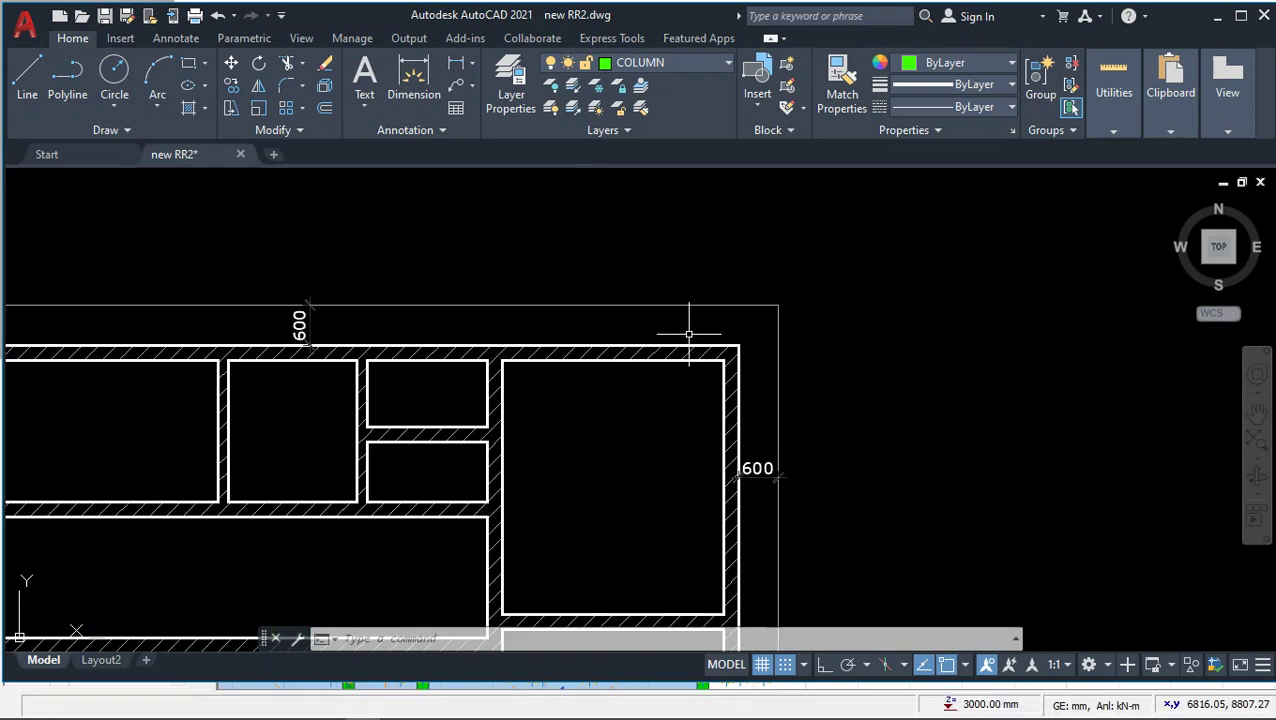
pyautogui.scroll(-4, 795, 391)
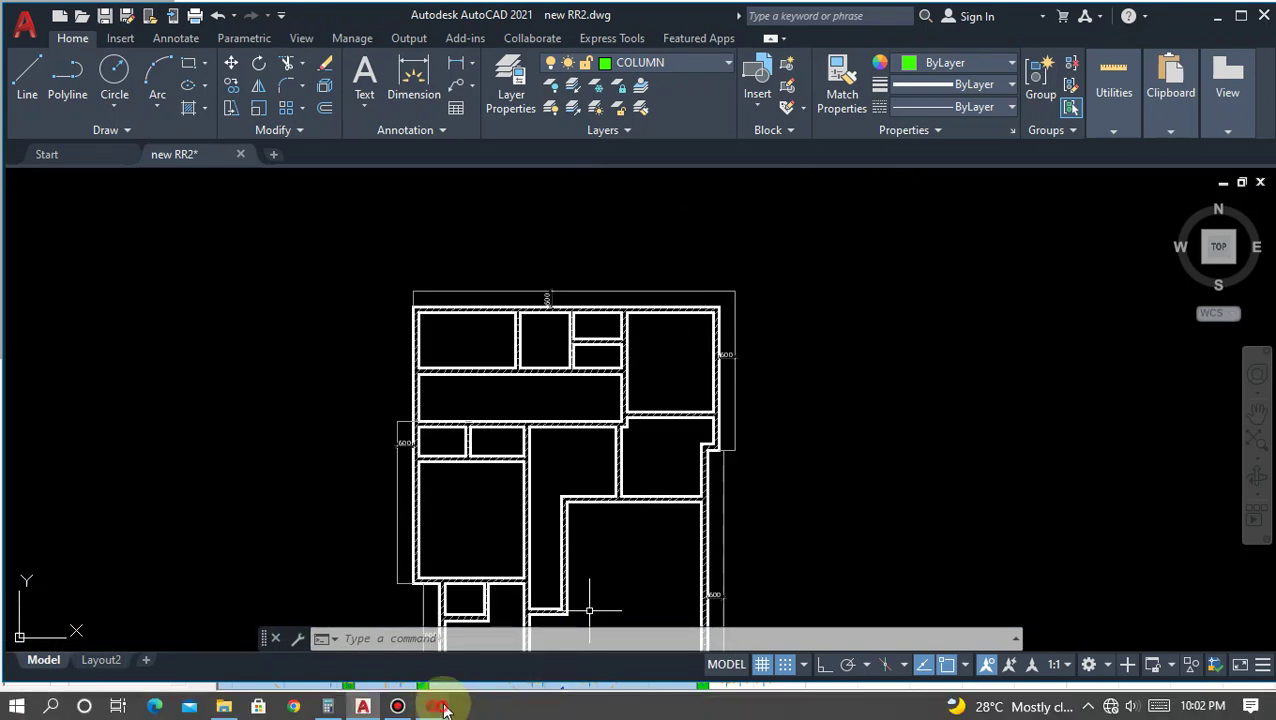
# Return to ProtaStructure and insert a 600 mm cantilever slab outside beam 1B5, from column 1C26 to the corner column on axis X9.
pyautogui.click(437, 707)
pyautogui.scroll(-2, 730, 300)
pyautogui.scroll(4, 720, 230)
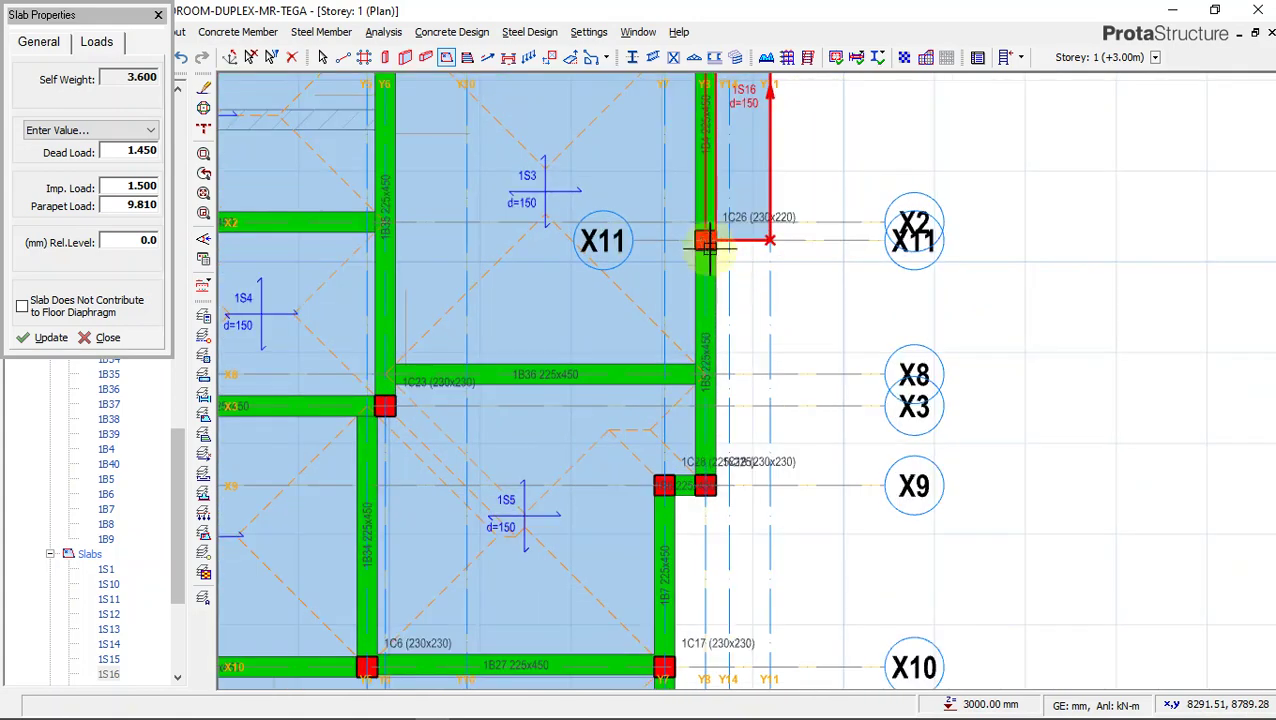
pyautogui.scroll(3, 699, 485)
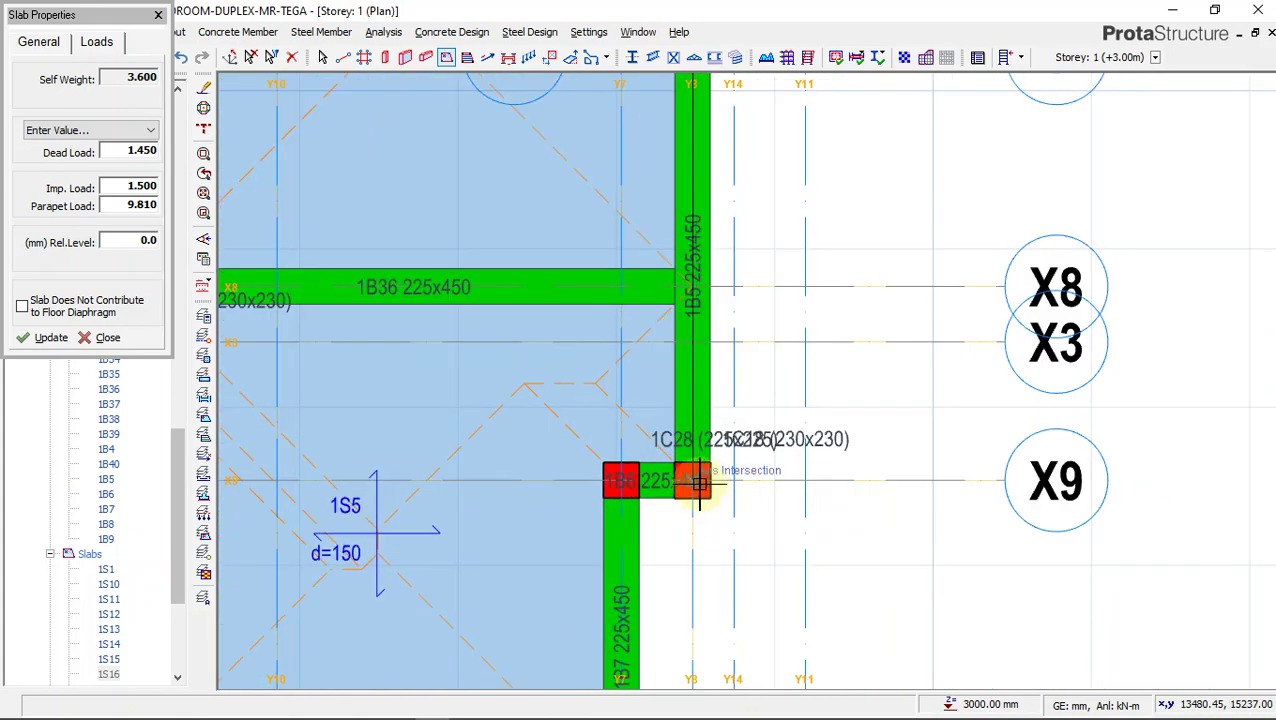
pyautogui.click(697, 490)
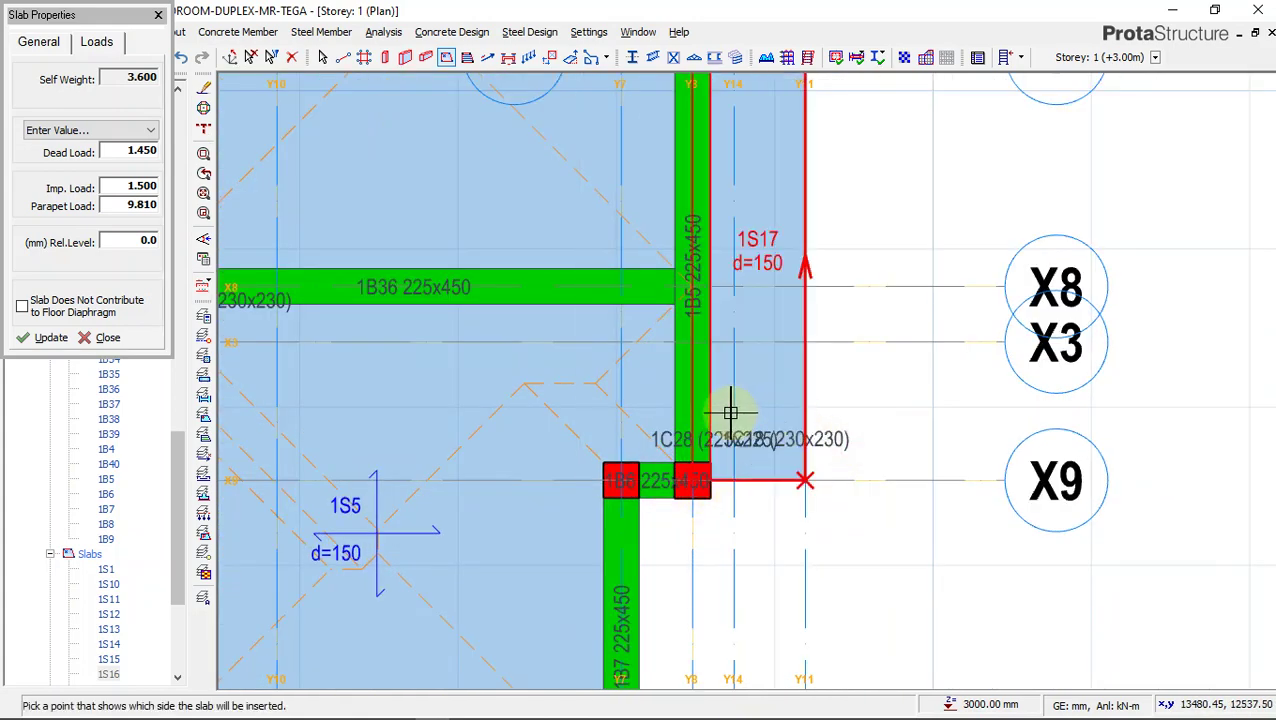
# Switch to AutoCAD and examine where the 600 mm overhang line steps in along the right side of the plan.
pyautogui.scroll(-3, 736, 407)
pyautogui.scroll(-1, 783, 501)
pyautogui.scroll(4, 749, 501)
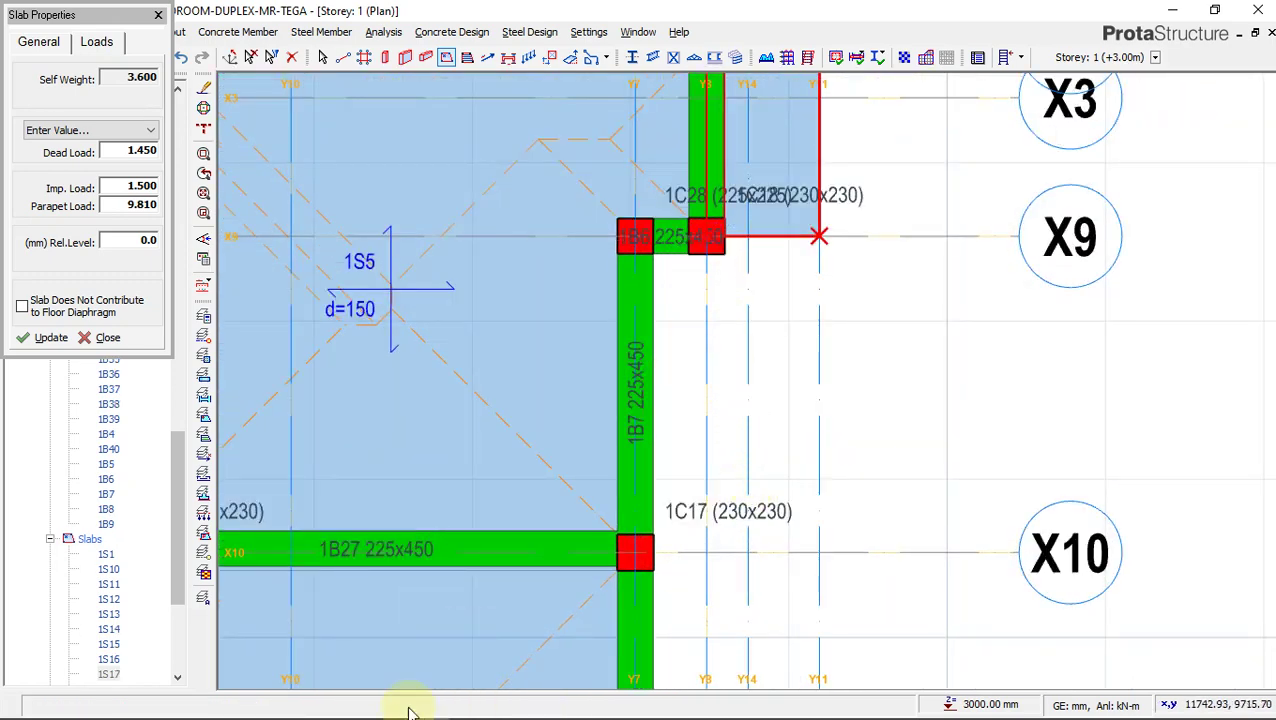
pyautogui.click(362, 712)
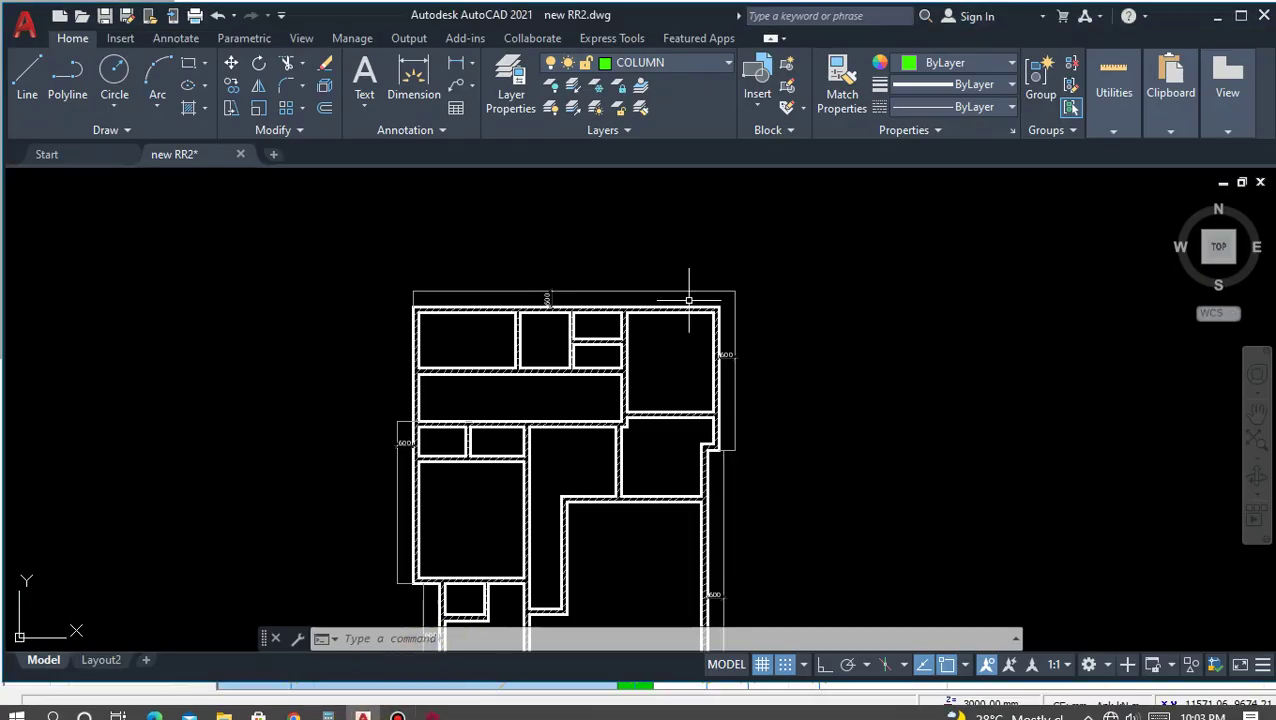
pyautogui.scroll(-2, 800, 422)
pyautogui.scroll(5, 743, 472)
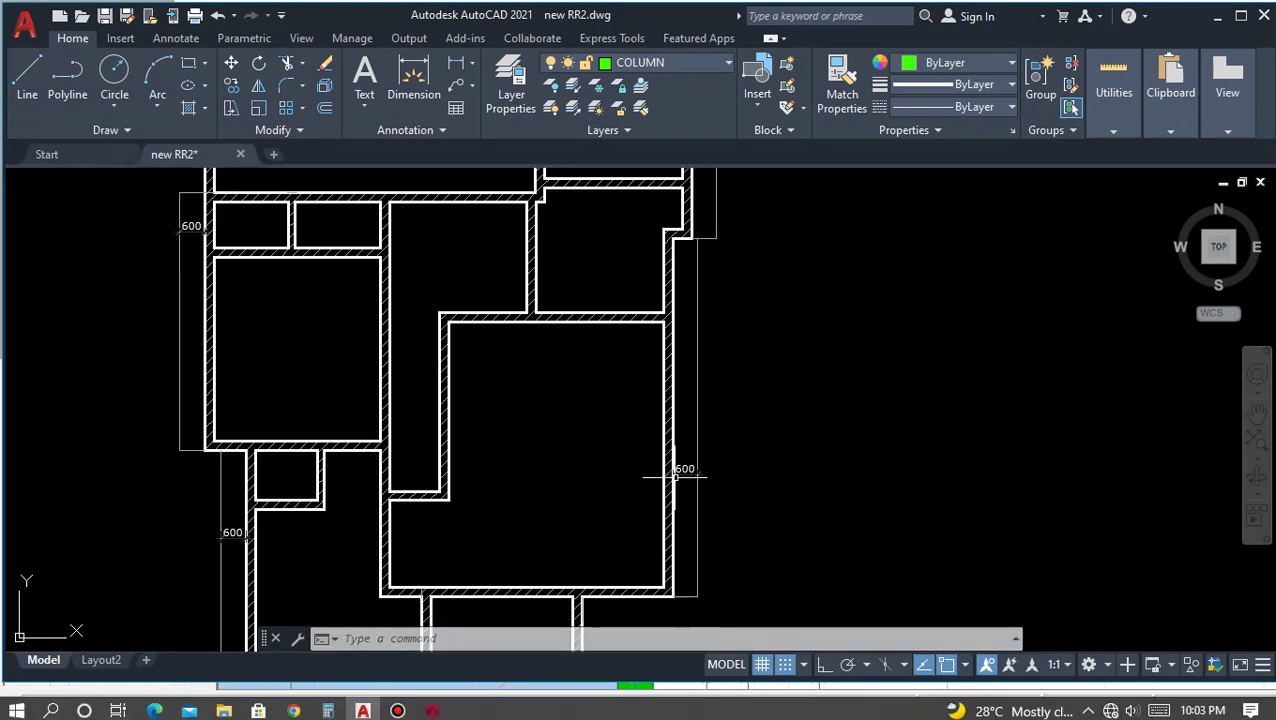
# Return to ProtaStructure and insert a 600 mm cantilever slab outside short beam 1B6, between its two columns on axis X9.
pyautogui.click(430, 706)
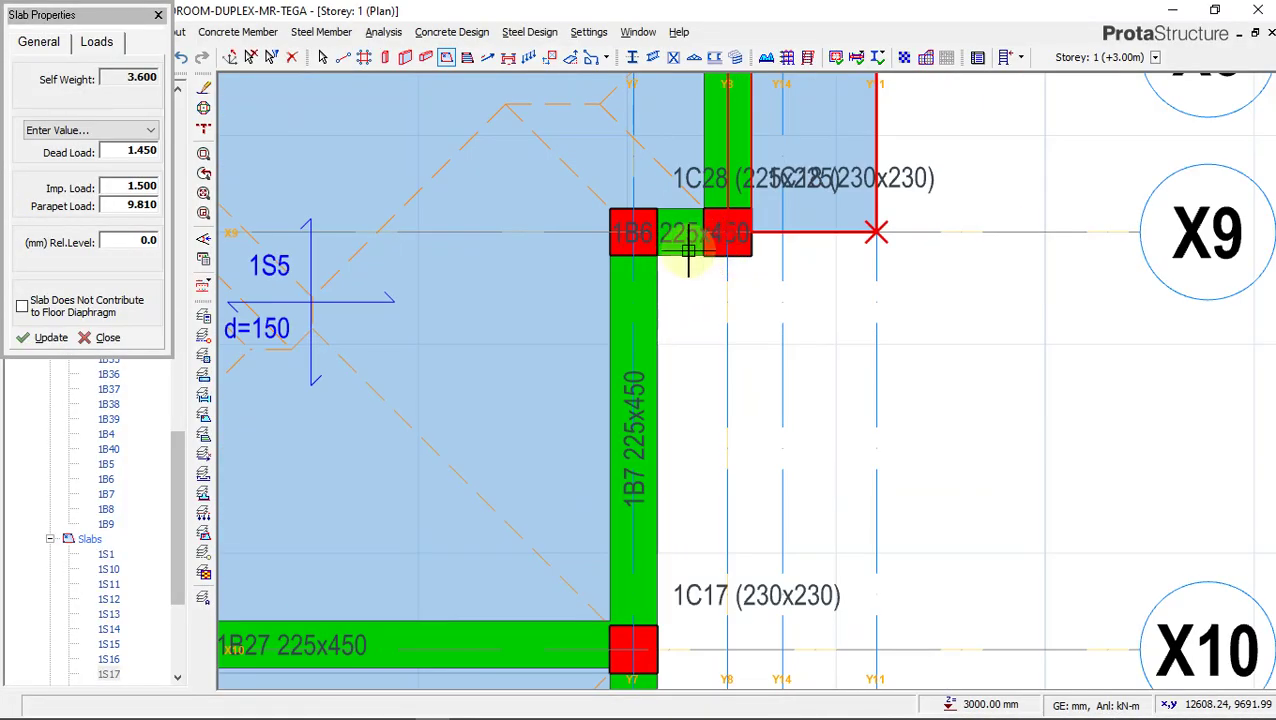
pyautogui.scroll(1, 720, 228)
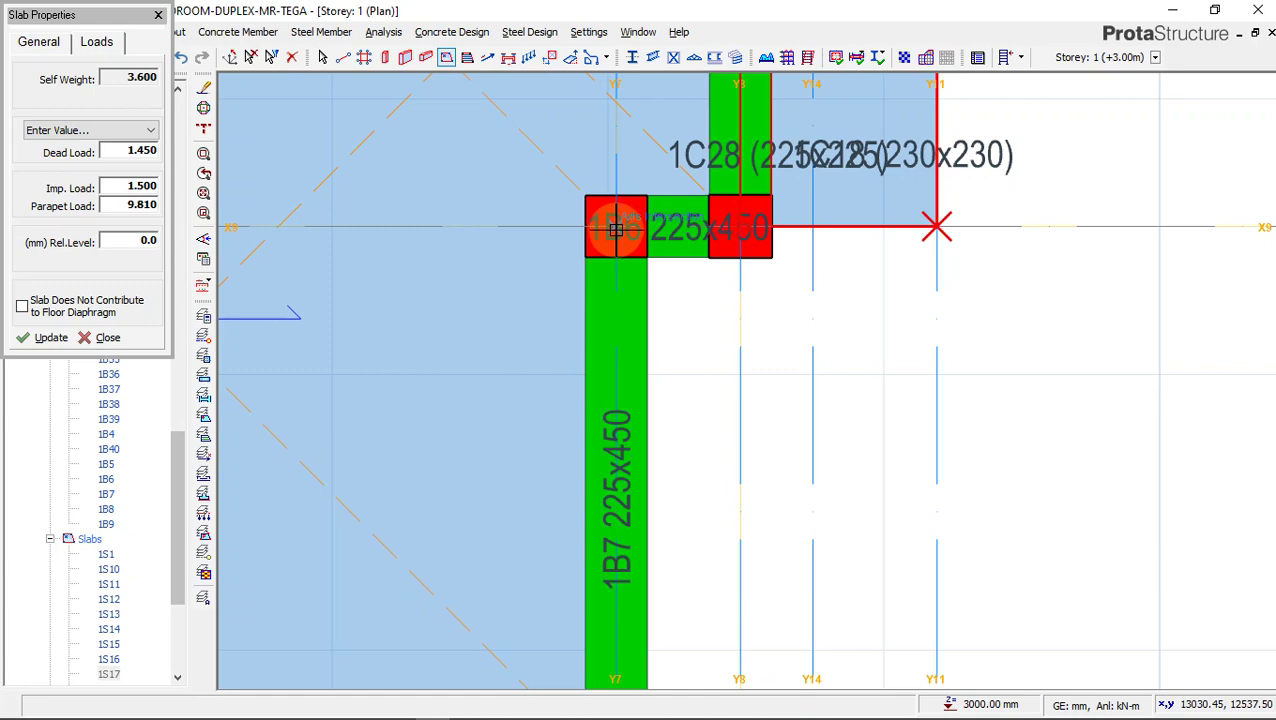
pyautogui.click(740, 230)
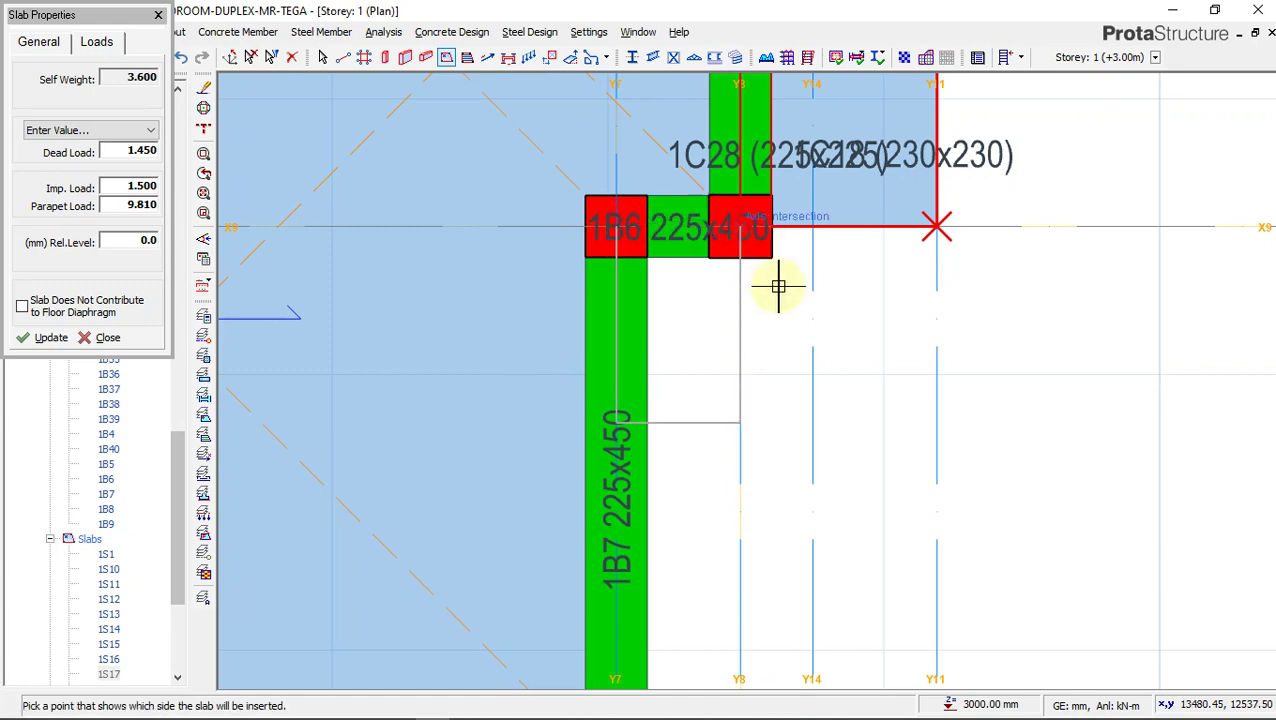
pyautogui.click(793, 337)
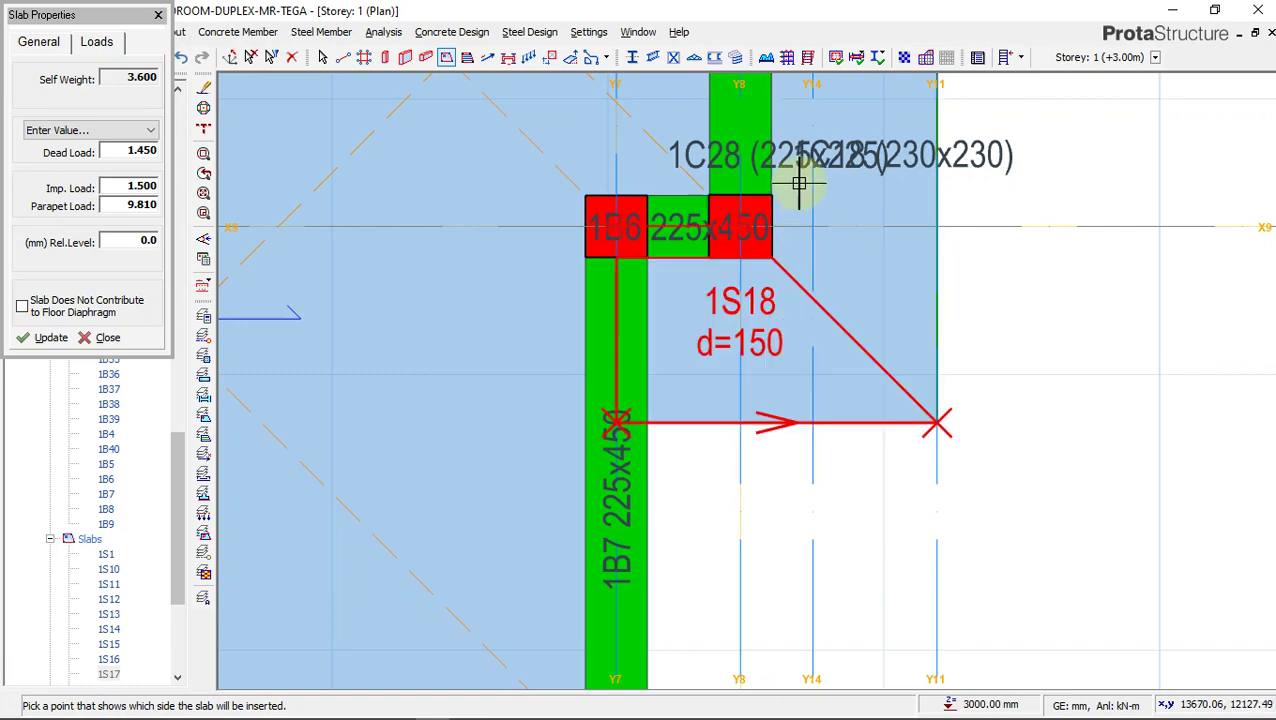
# Insert a 600 mm cantilever slab on the outer side of beam 1B7, from axis X9 to column 1C17.
pyautogui.scroll(-3, 799, 183)
pyautogui.click(697, 211)
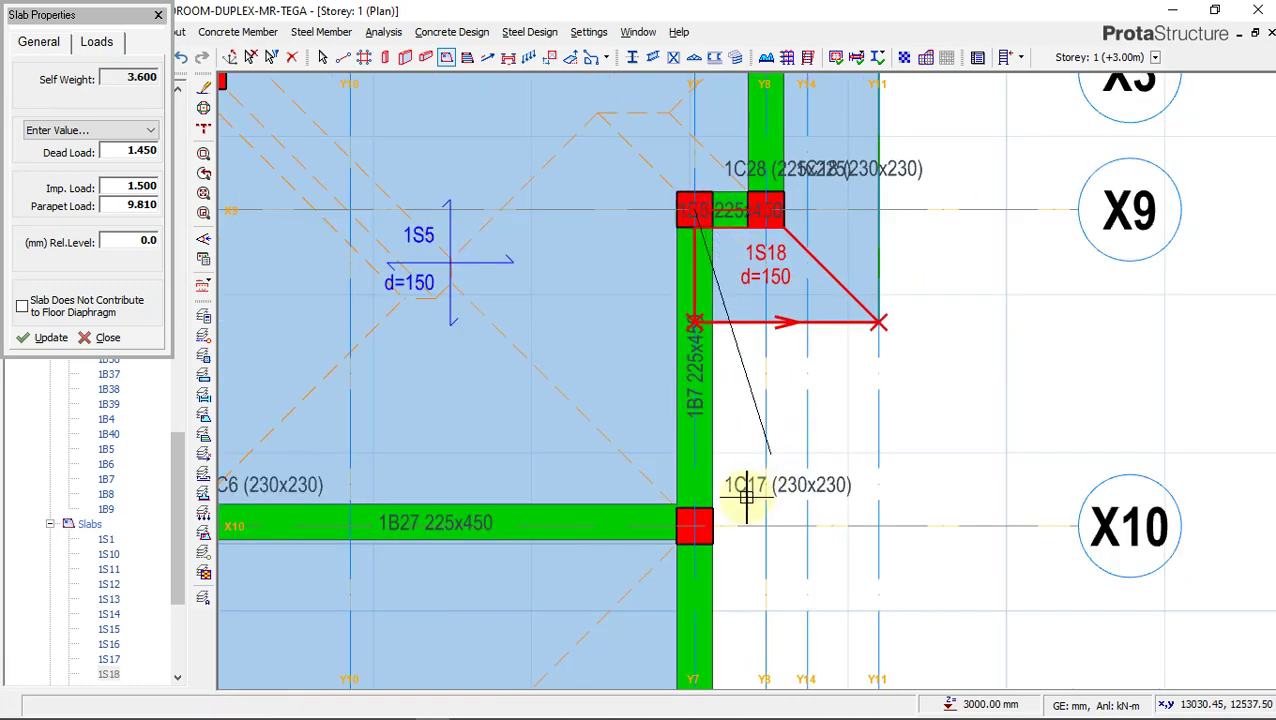
pyautogui.click(702, 535)
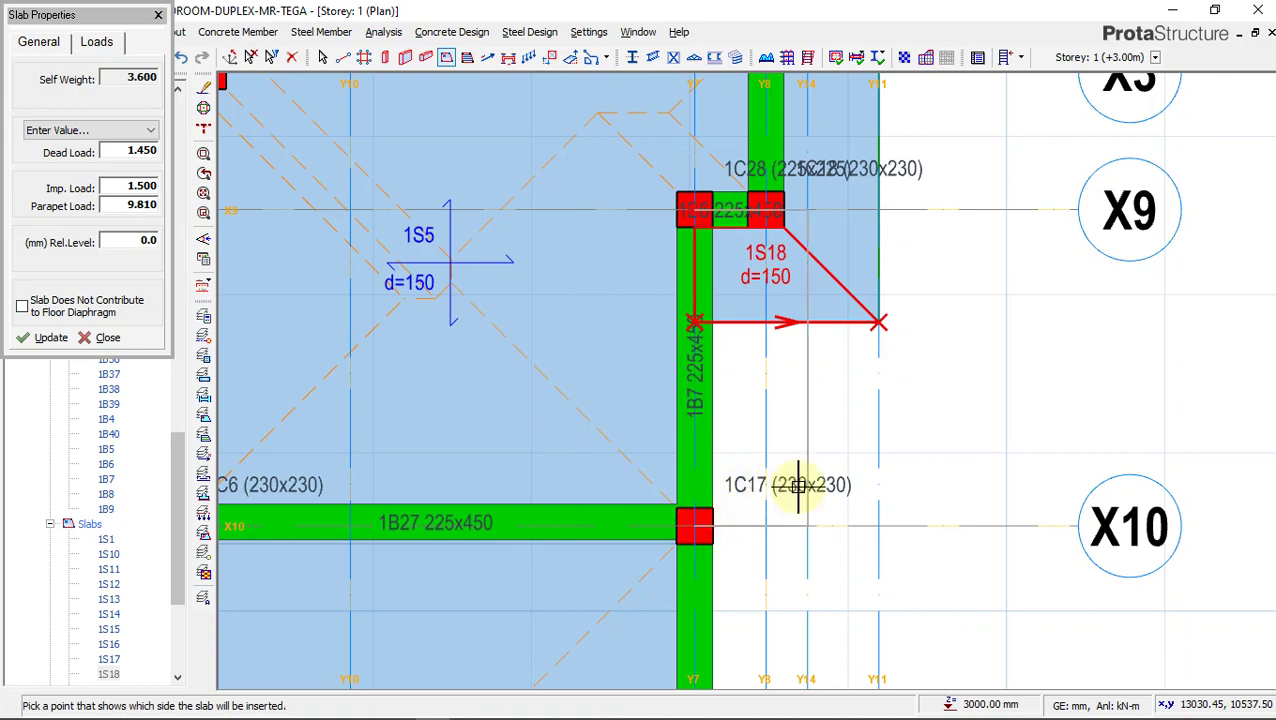
pyautogui.click(800, 487)
# Insert a 600 mm cantilever slab on the outer side of beam 1B8, from column 1C17 to 1C25.
pyautogui.scroll(-2, 800, 130)
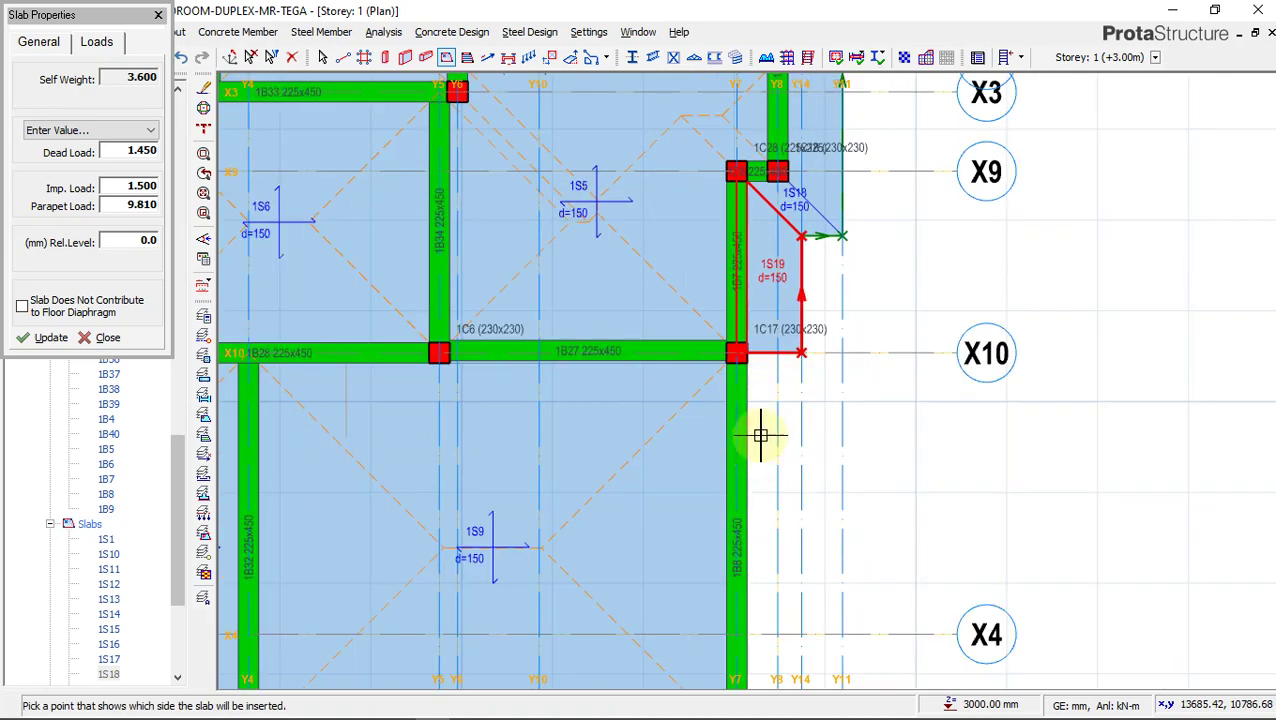
pyautogui.click(733, 320)
pyautogui.scroll(-2, 755, 419)
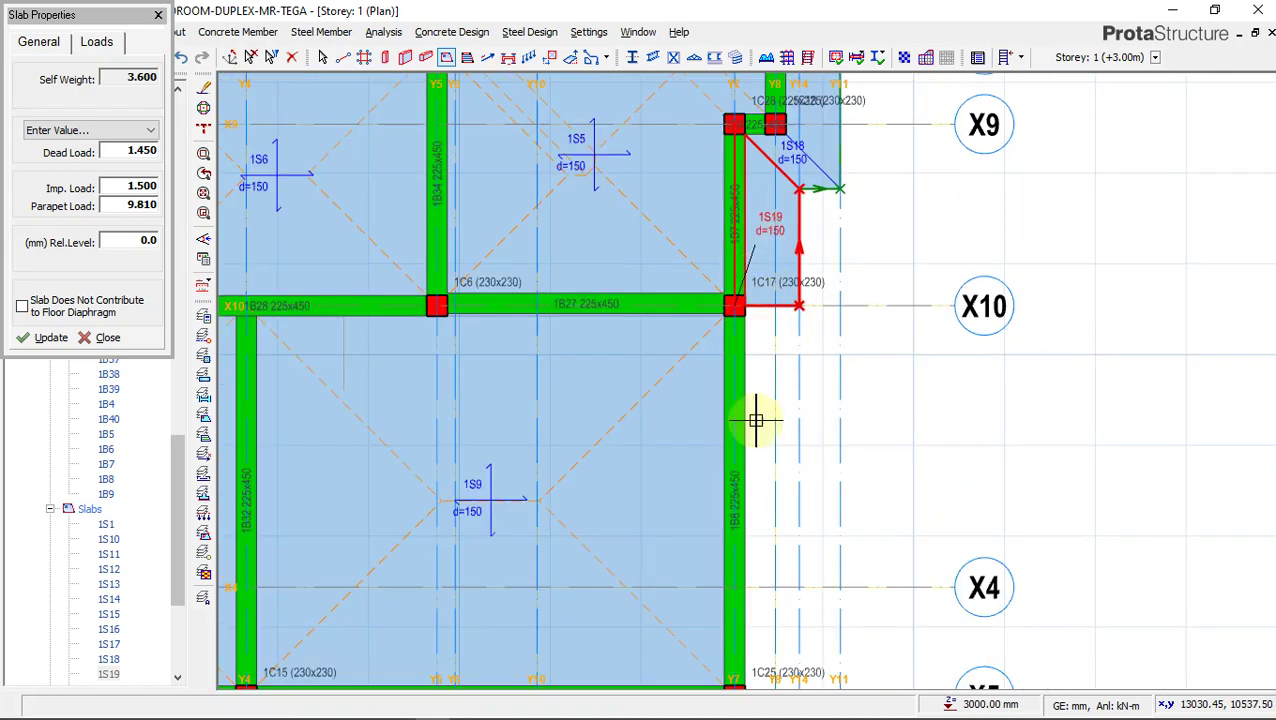
pyautogui.click(742, 584)
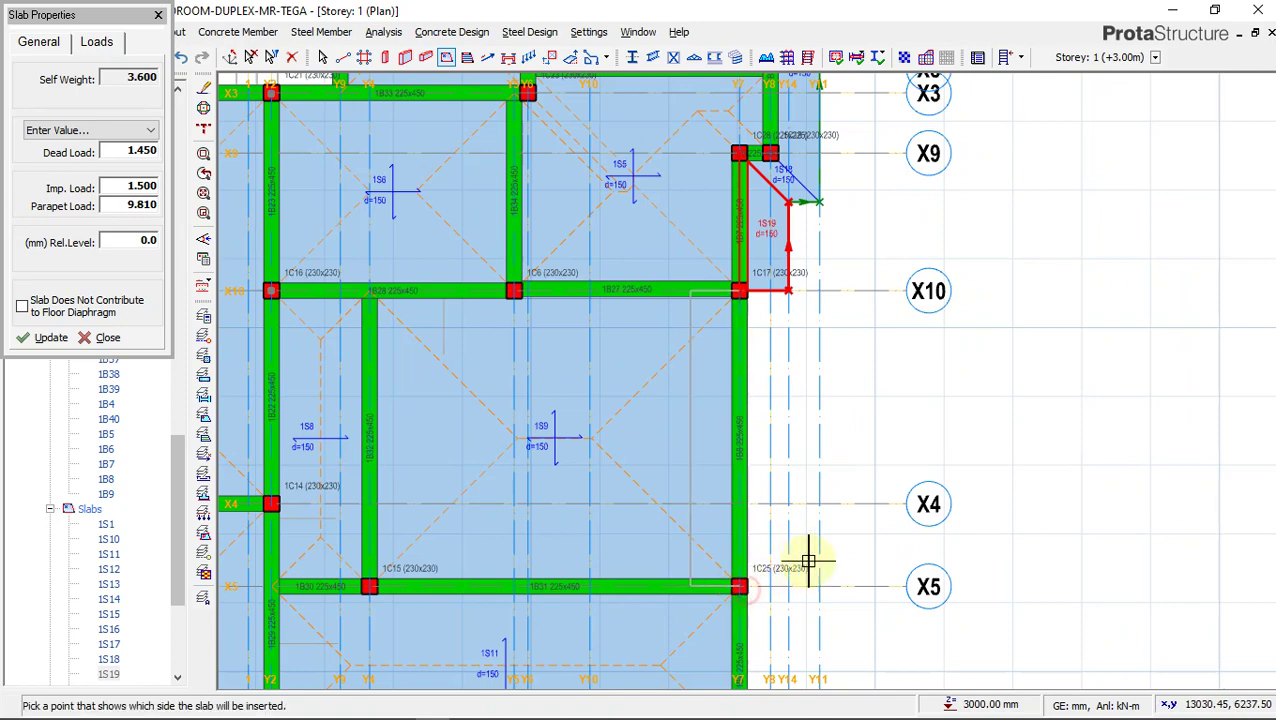
pyautogui.click(820, 510)
# Insert a 600 mm cantilever slab on the outer side of beam 1B9, from column 1C25 to 1C13.
pyautogui.scroll(-2, 791, 286)
pyautogui.scroll(-1, 783, 336)
pyautogui.scroll(5, 695, 211)
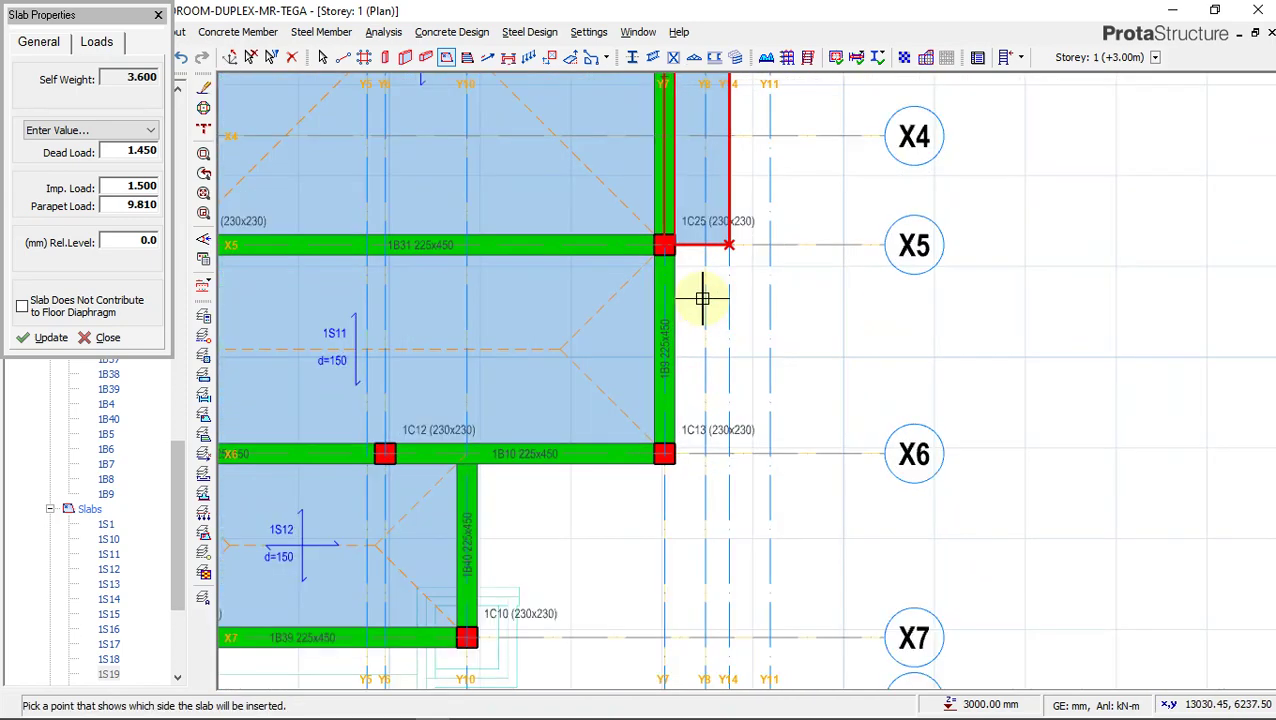
pyautogui.click(640, 208)
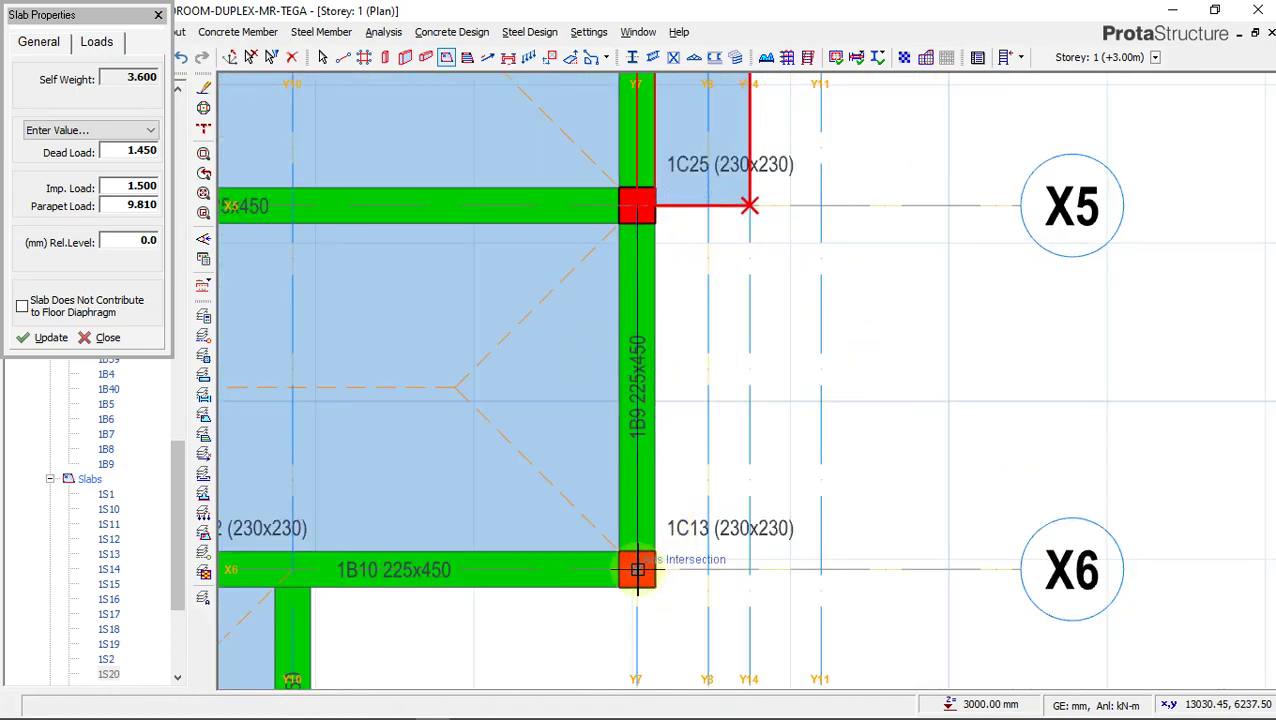
pyautogui.click(680, 527)
# Switch to AutoCAD and examine the overhang outline around the whole floor plan, including its lower edge.
pyautogui.scroll(-4, 983, 285)
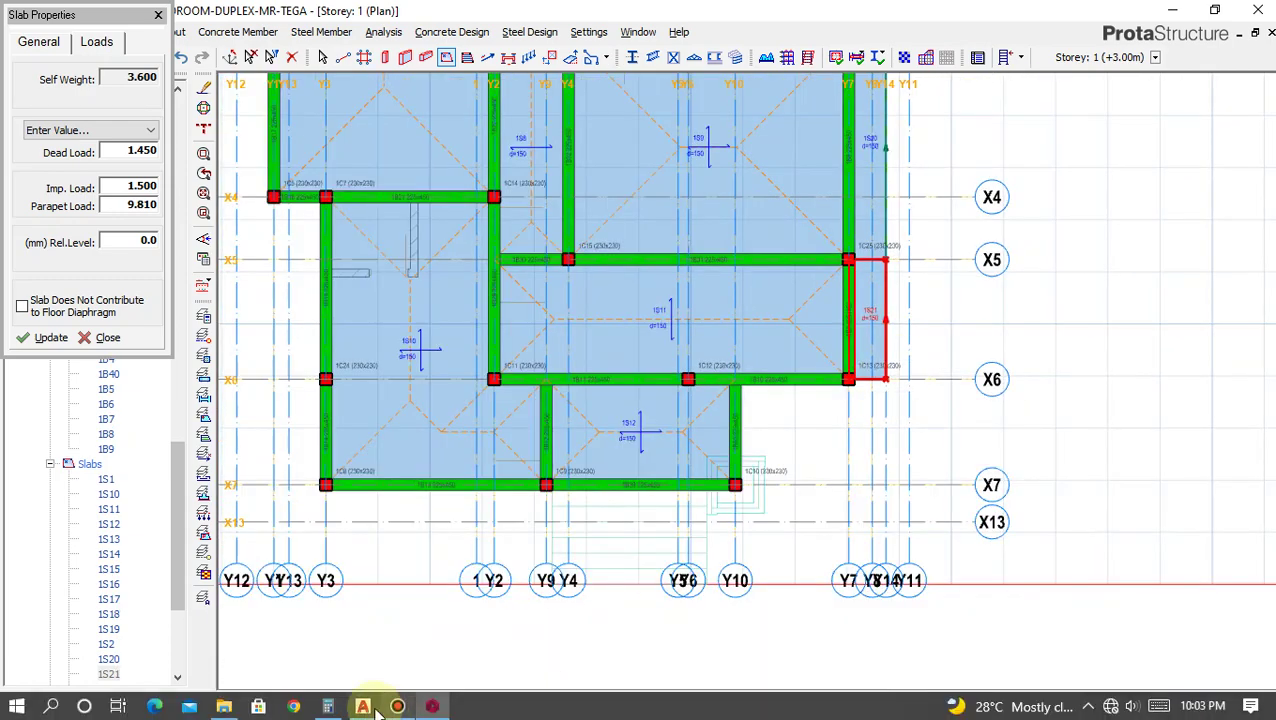
pyautogui.click(364, 707)
pyautogui.scroll(-3, 797, 298)
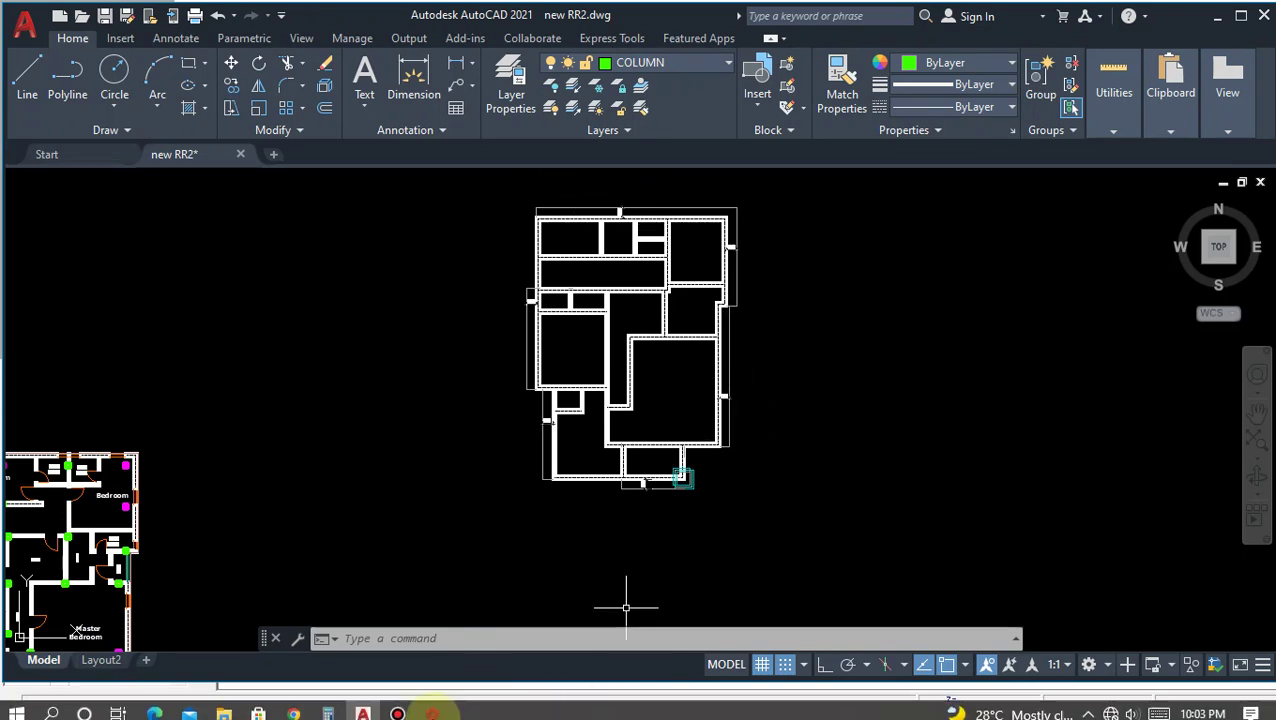
# Switch to ProtaStructure and examine the Storey 1 plan, including the cantilever slabs around axes X9 to X12.
pyautogui.click(433, 705)
pyautogui.scroll(-3, 666, 276)
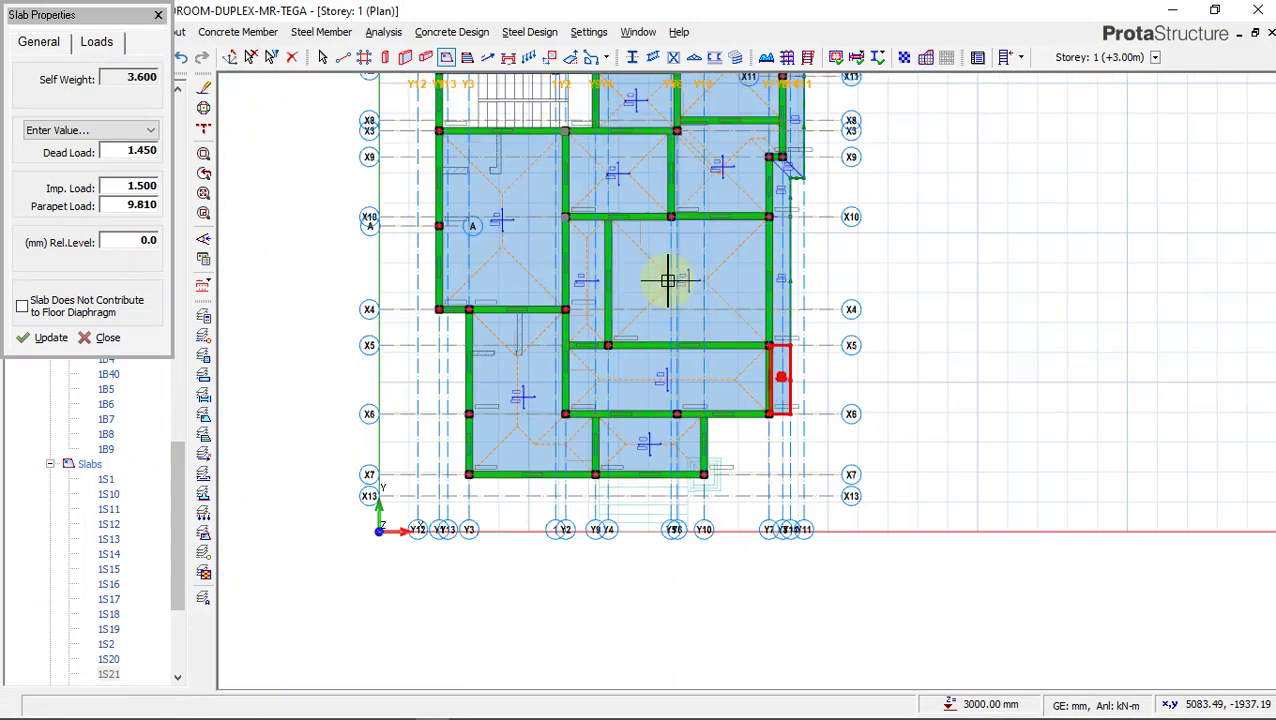
pyautogui.scroll(4, 587, 251)
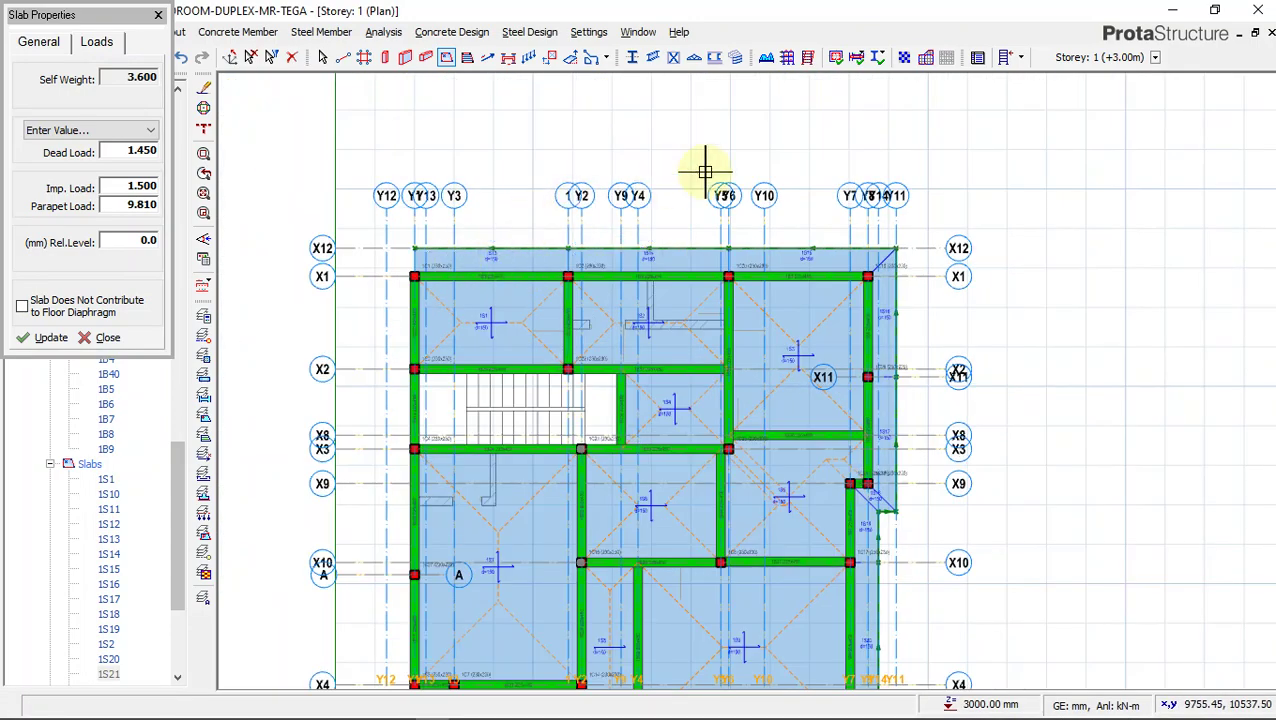
pyautogui.scroll(-2, 849, 376)
pyautogui.moveTo(824, 363); pyautogui.dragTo(821, 228, button='middle')
pyautogui.scroll(4, 826, 251)
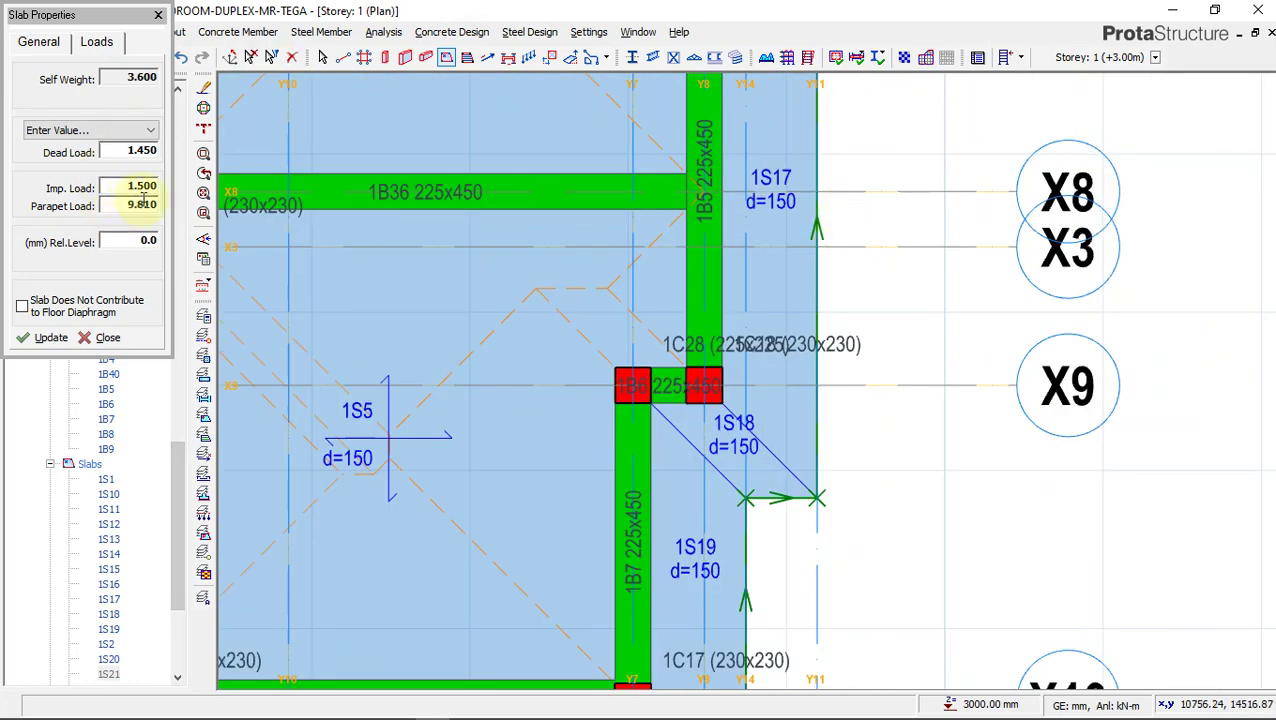
pyautogui.scroll(-3, 920, 250)
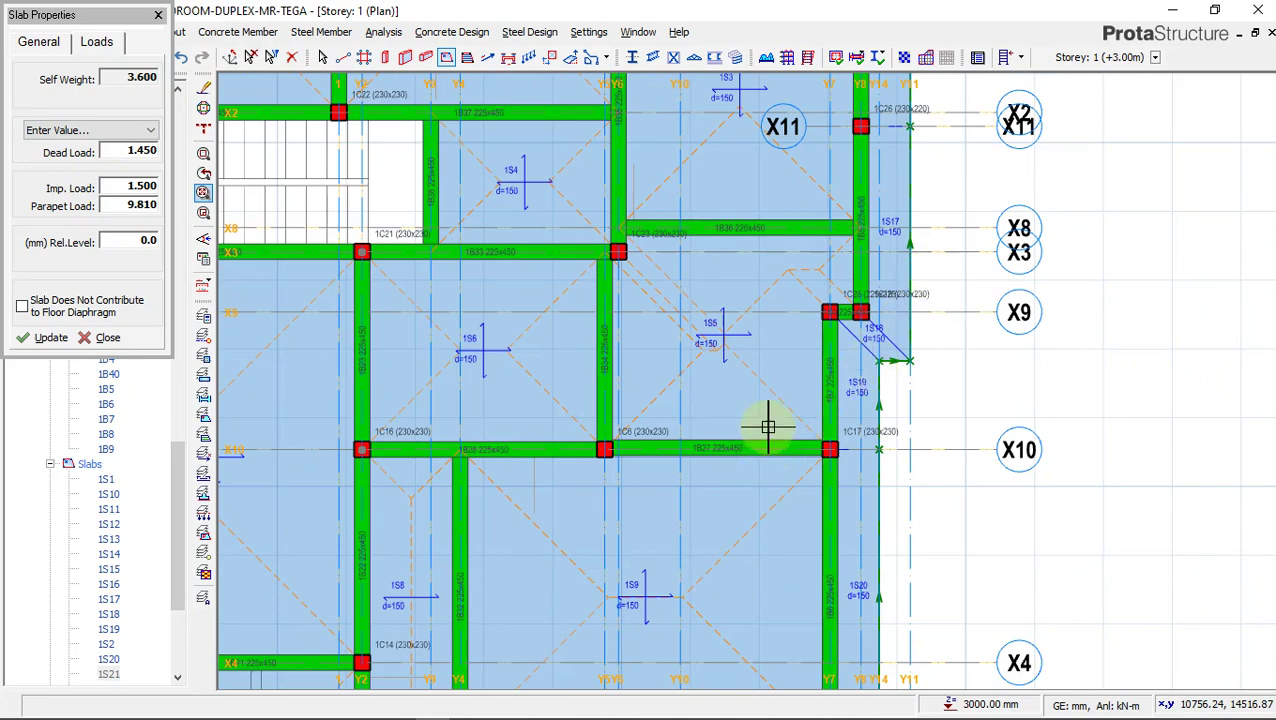
pyautogui.scroll(-3, 768, 428)
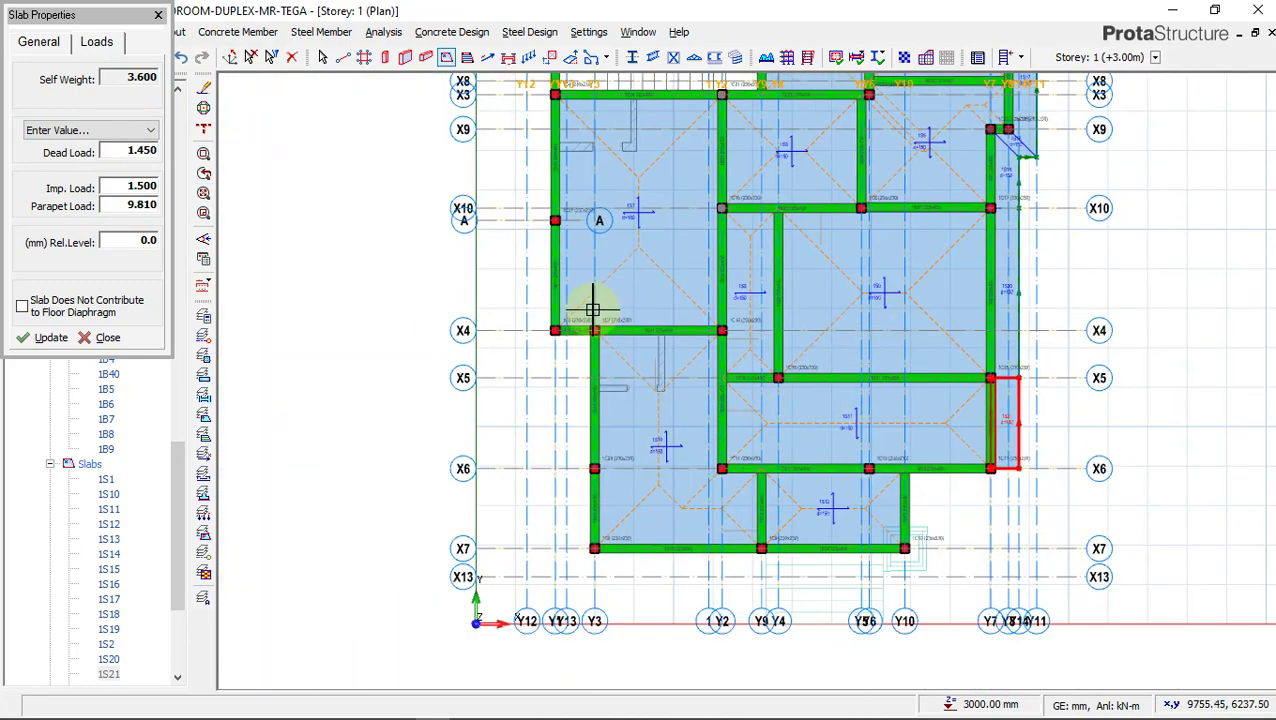
pyautogui.scroll(3, 593, 310)
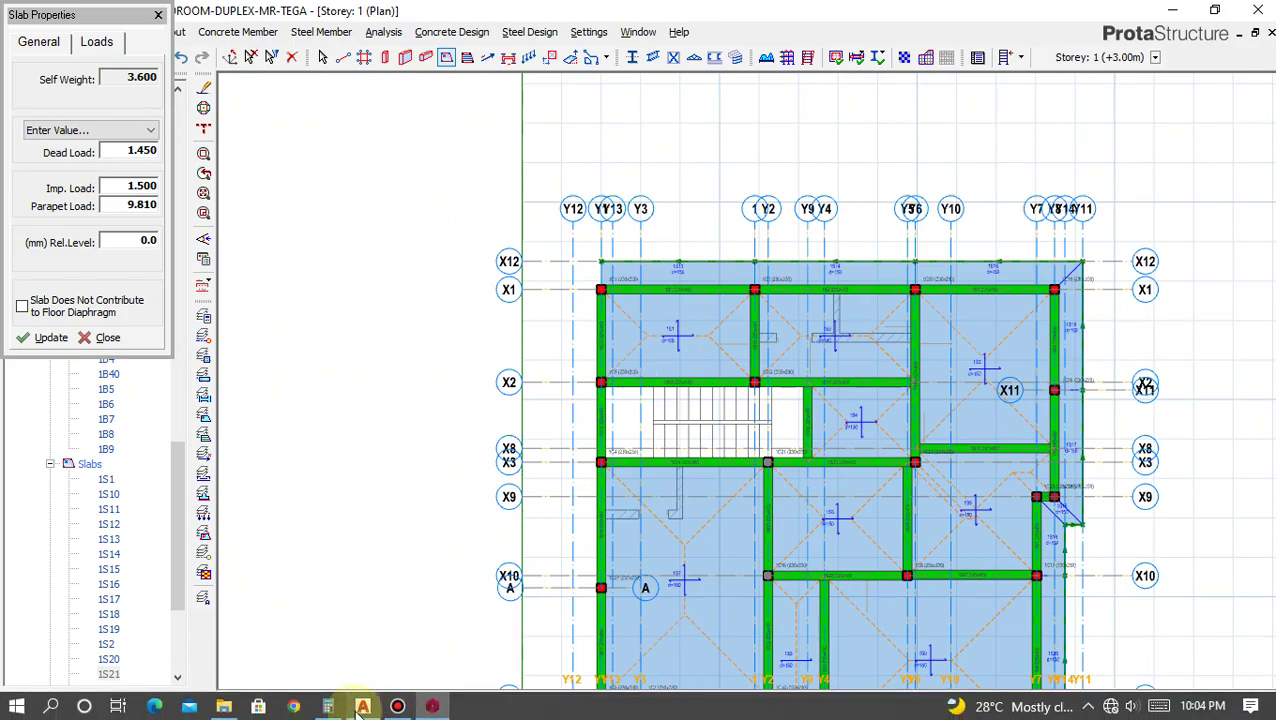
# Switch to AutoCAD and examine where the 600 mm overhang on the floor plan's left side starts and ends.
pyautogui.click(362, 707)
pyautogui.scroll(4, 540, 233)
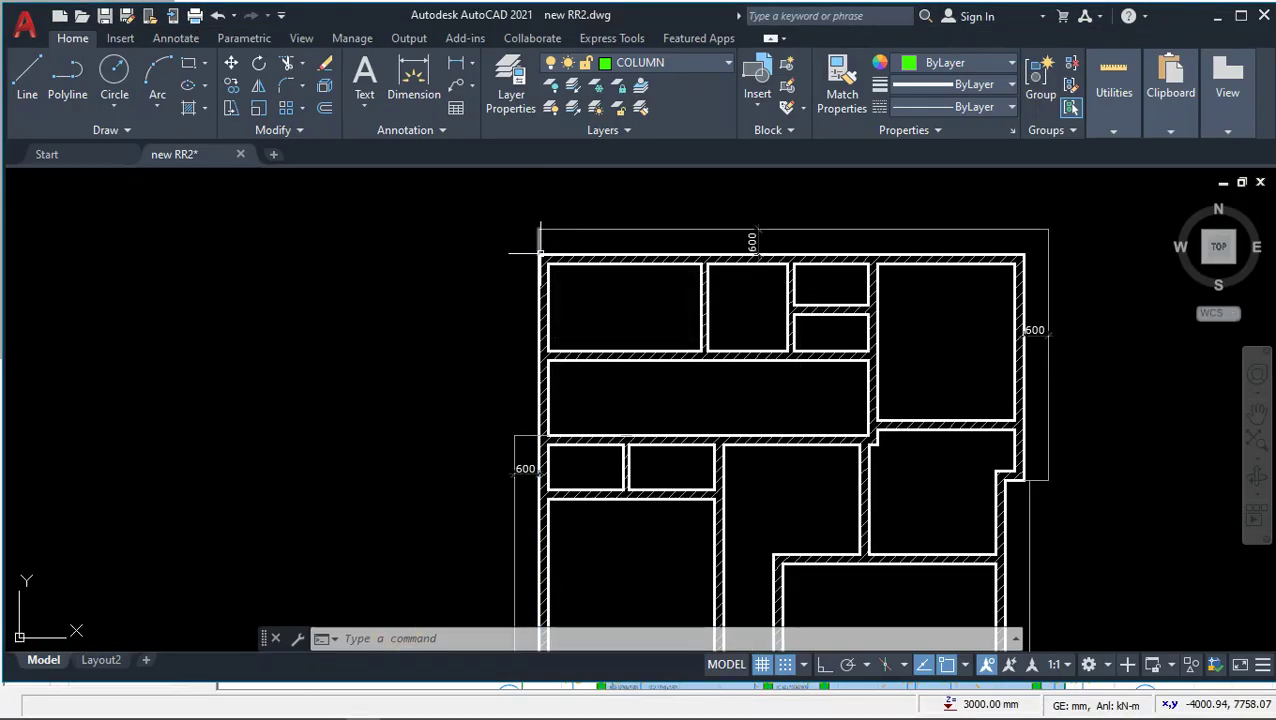
pyautogui.scroll(2, 545, 427)
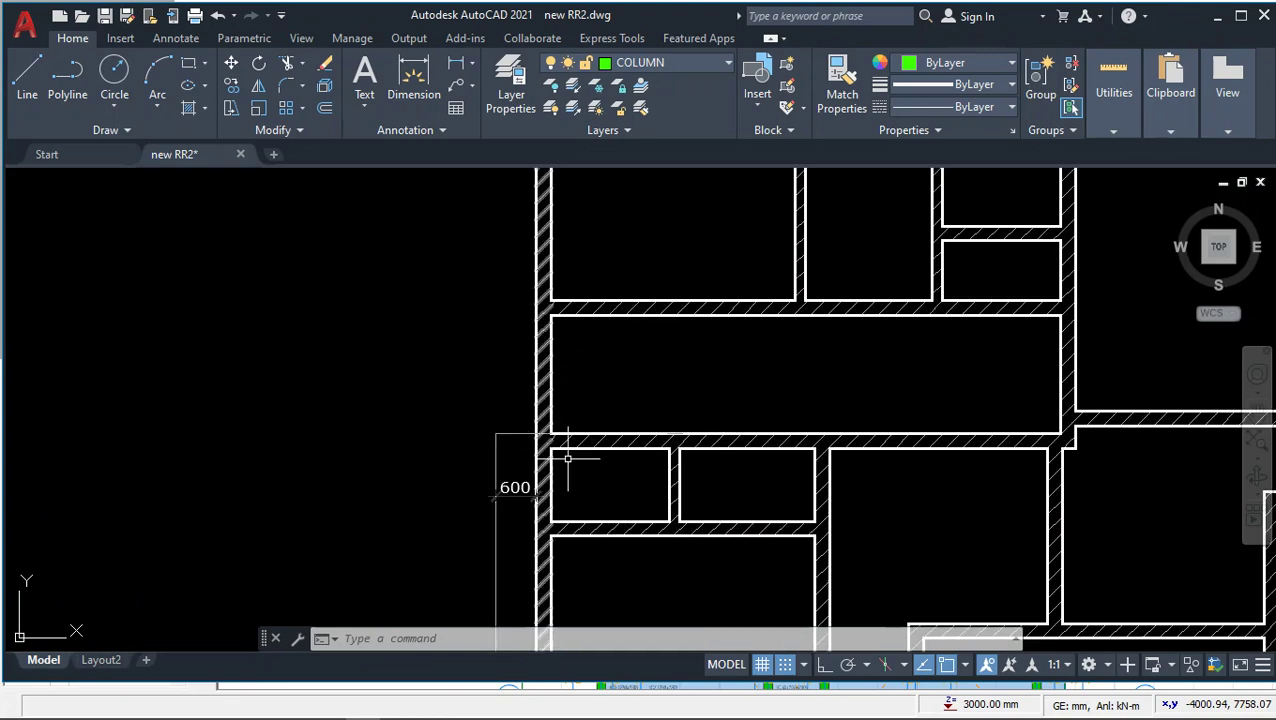
pyautogui.moveTo(543, 430); pyautogui.dragTo(533, 320, button='middle')
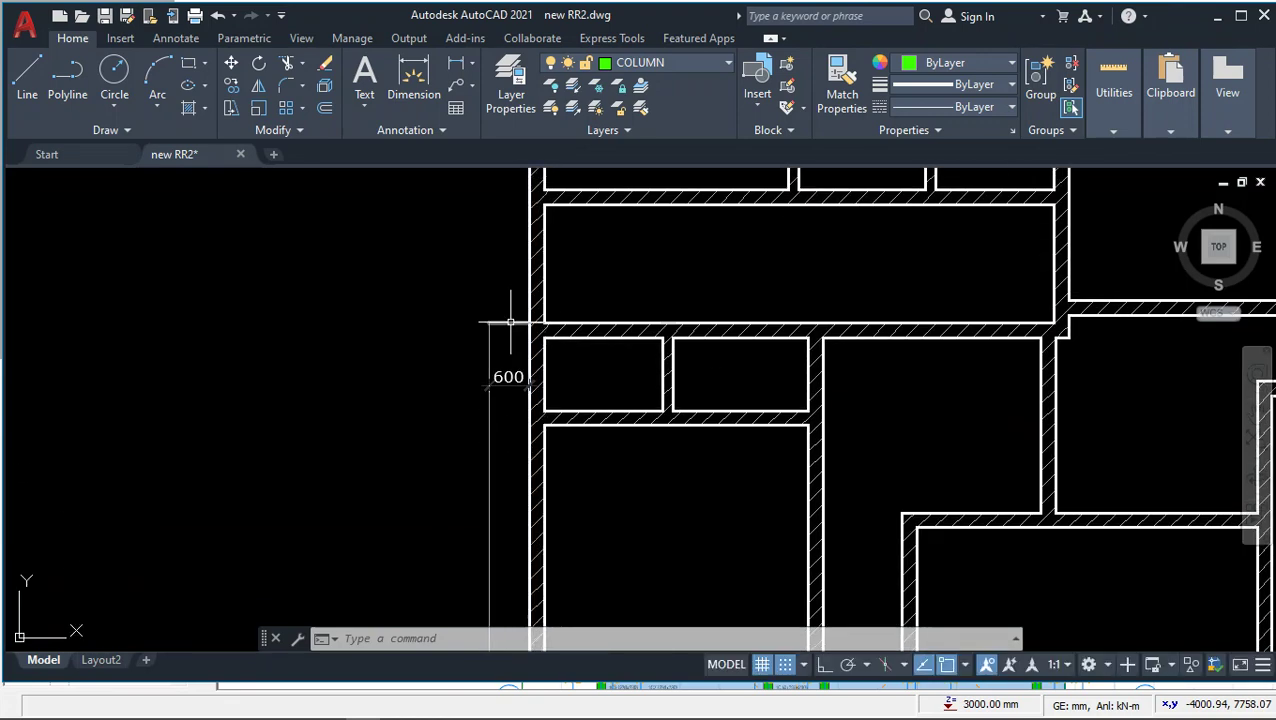
pyautogui.scroll(-7, 584, 293)
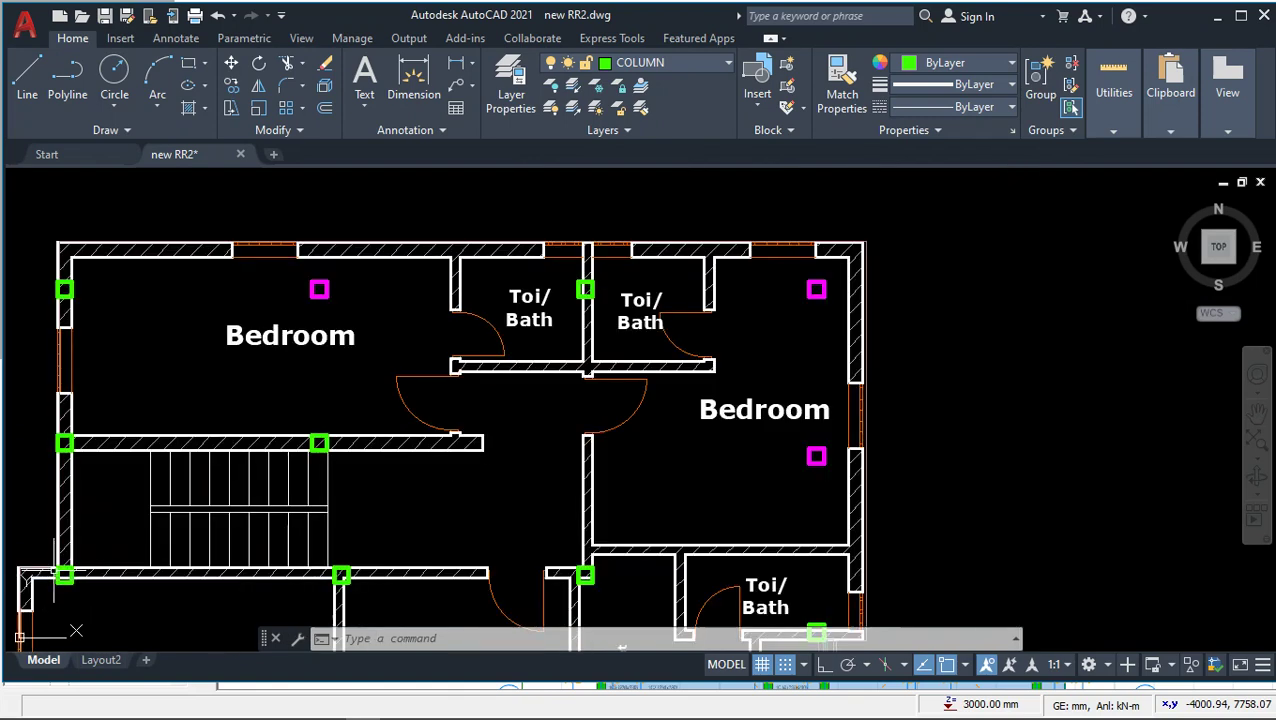
pyautogui.scroll(-3, 469, 288)
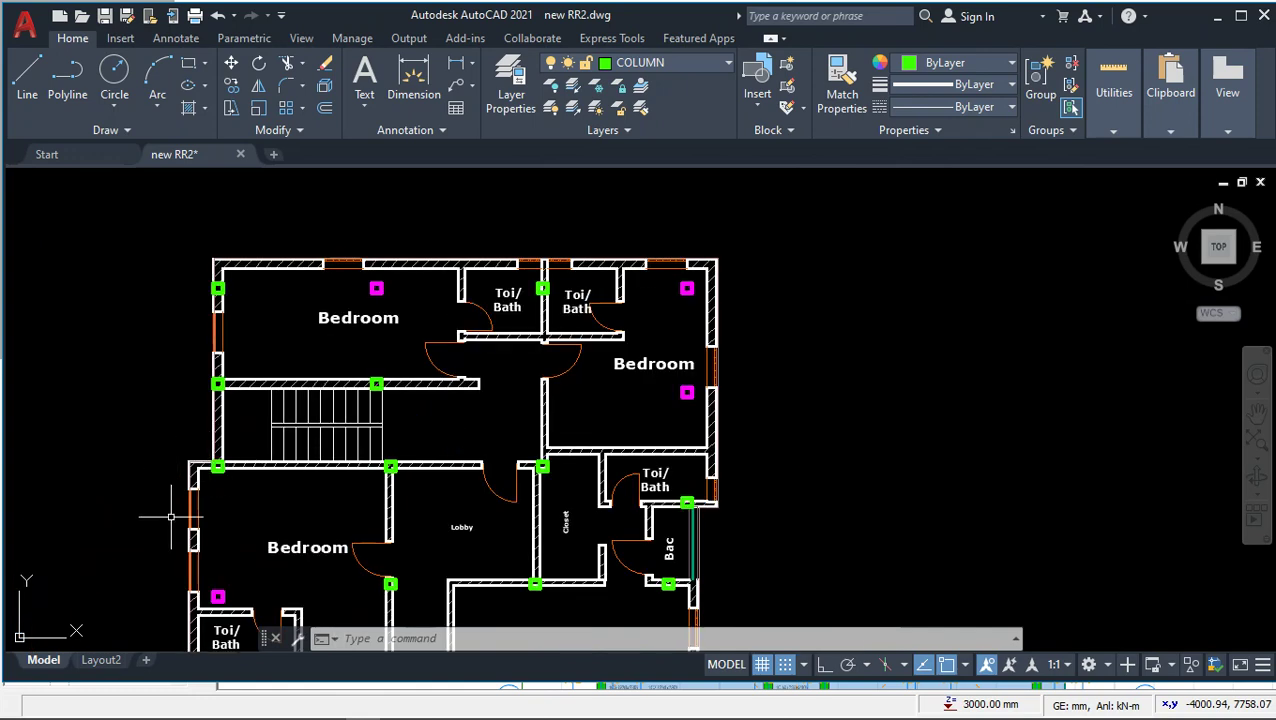
pyautogui.scroll(-2, 200, 500)
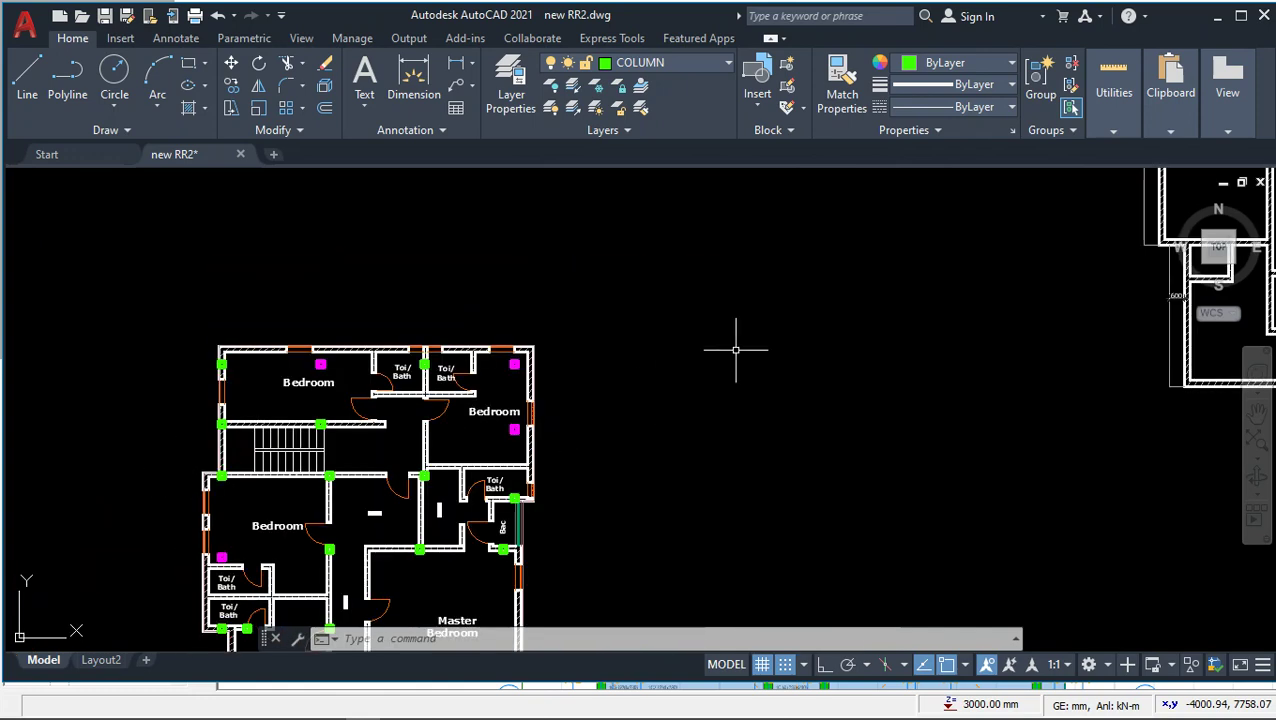
pyautogui.moveTo(906, 271)
pyautogui.mouseDown(button='middle')
pyautogui.moveTo(689, 435)
pyautogui.moveTo(609, 474)
pyautogui.mouseUp(button='middle')
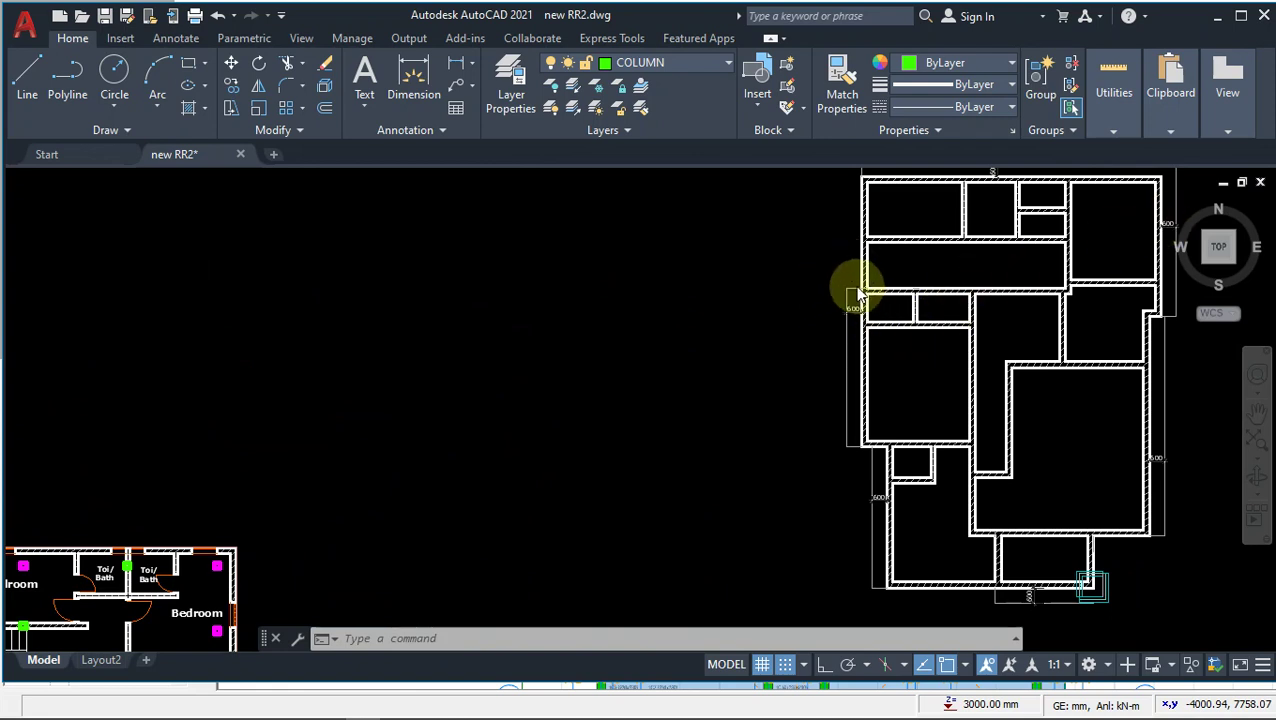
pyautogui.rightClick(845, 445)
pyautogui.click(790, 448)
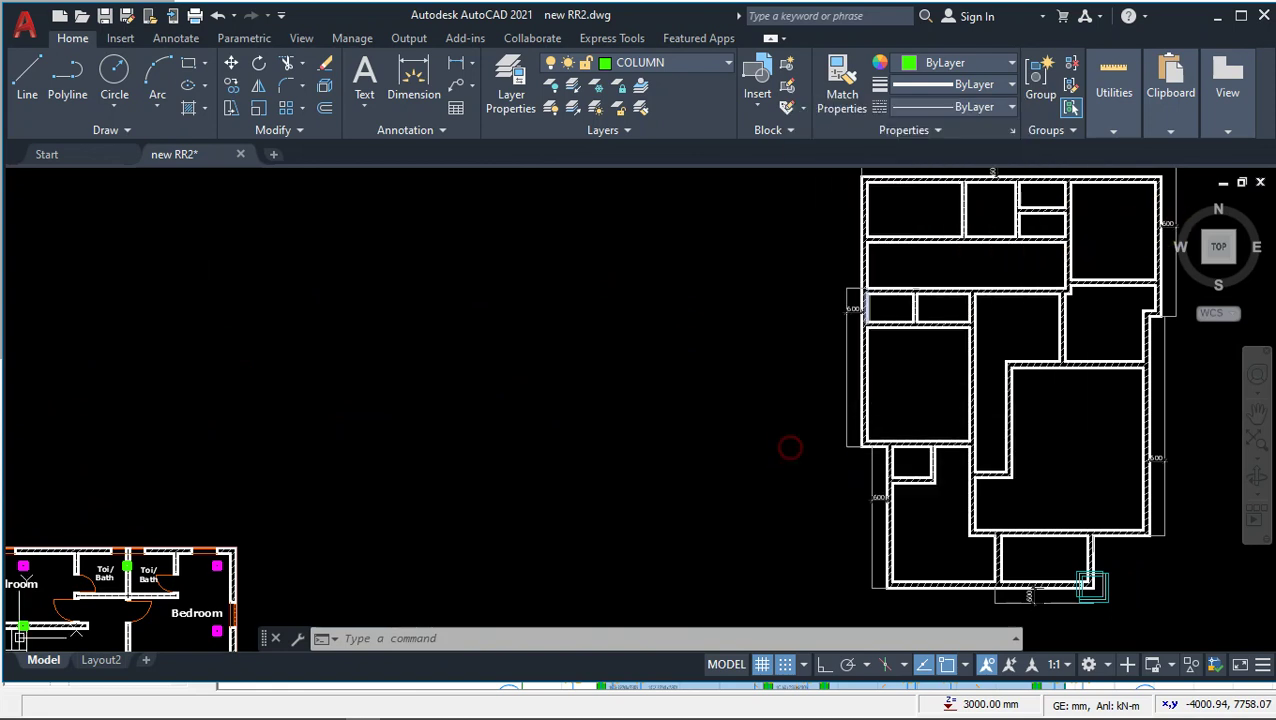
pyautogui.click(799, 444)
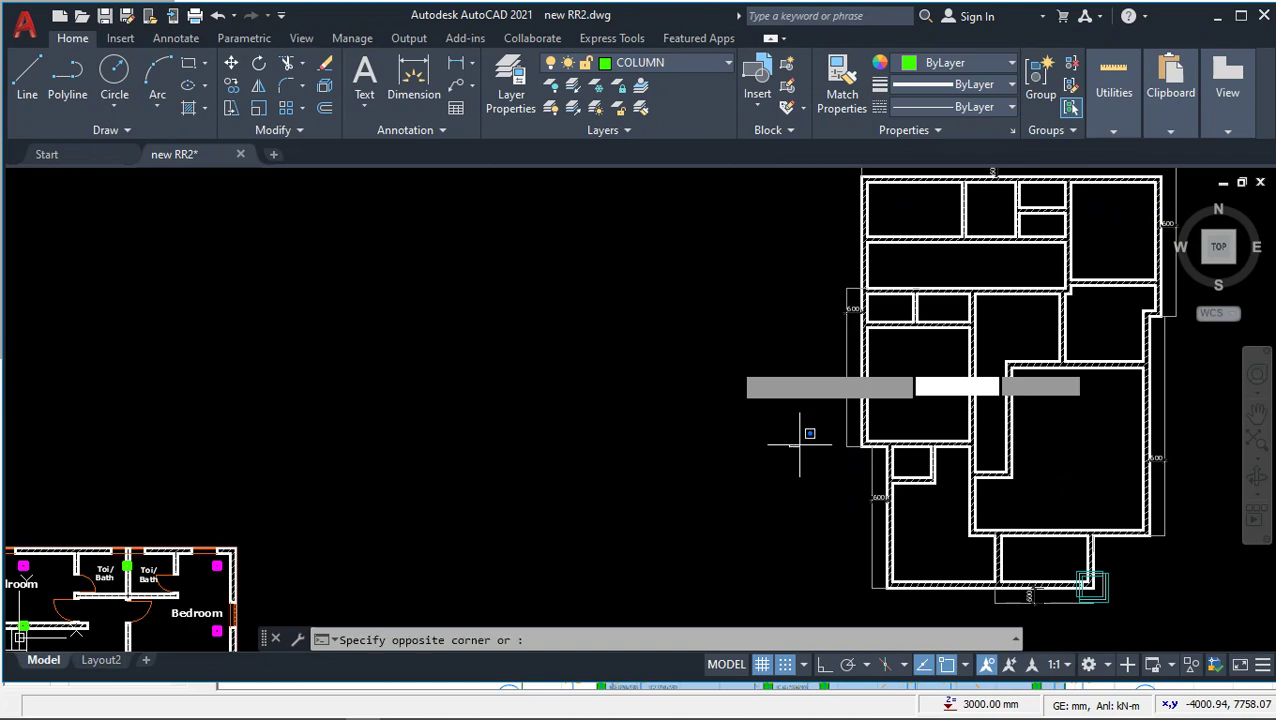
pyautogui.press('Escape')
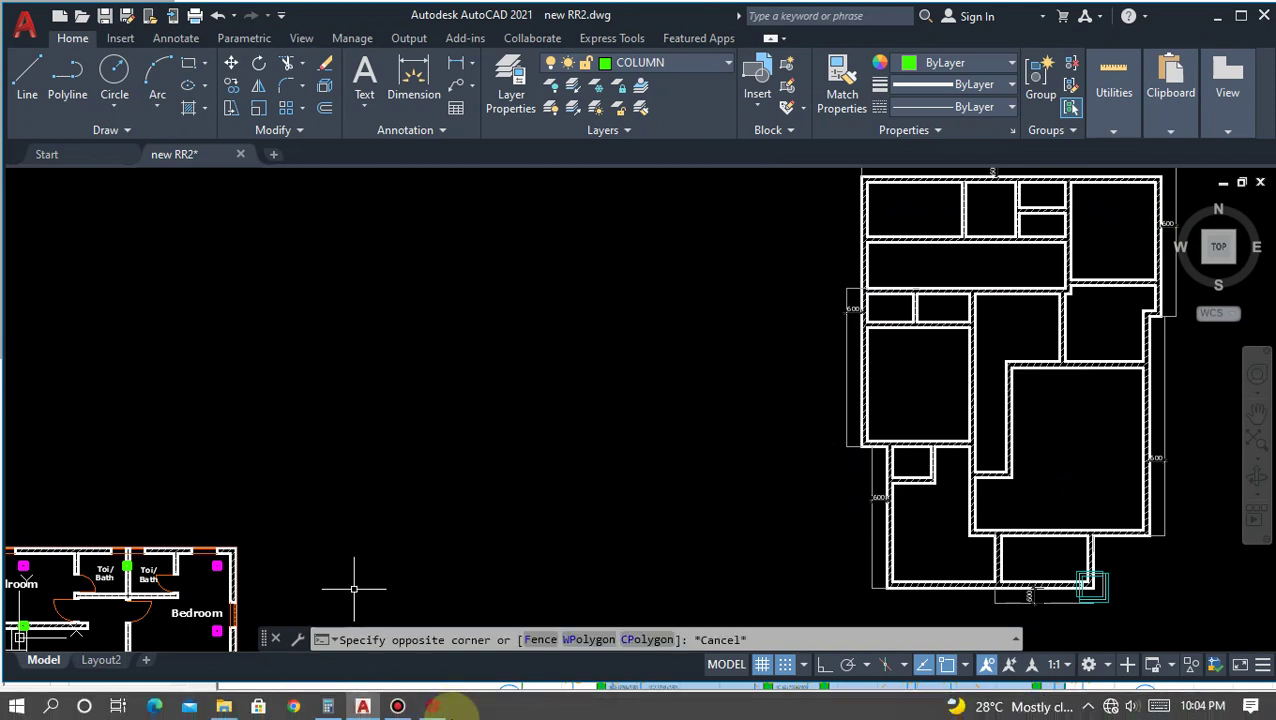
# Switch to ProtaStructure and insert a 600 mm cantilever slab on the outer side of beam 1B18, from column 1C4 to 1C27.
pyautogui.click(430, 706)
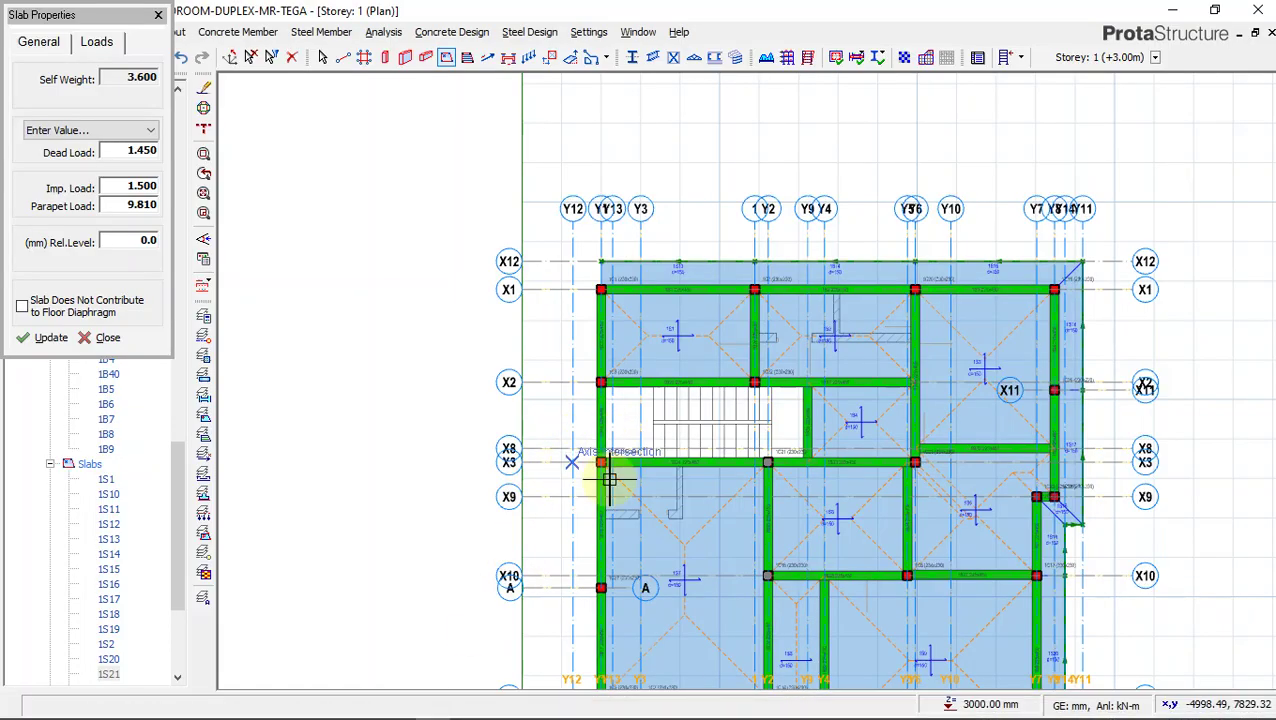
pyautogui.scroll(5, 600, 450)
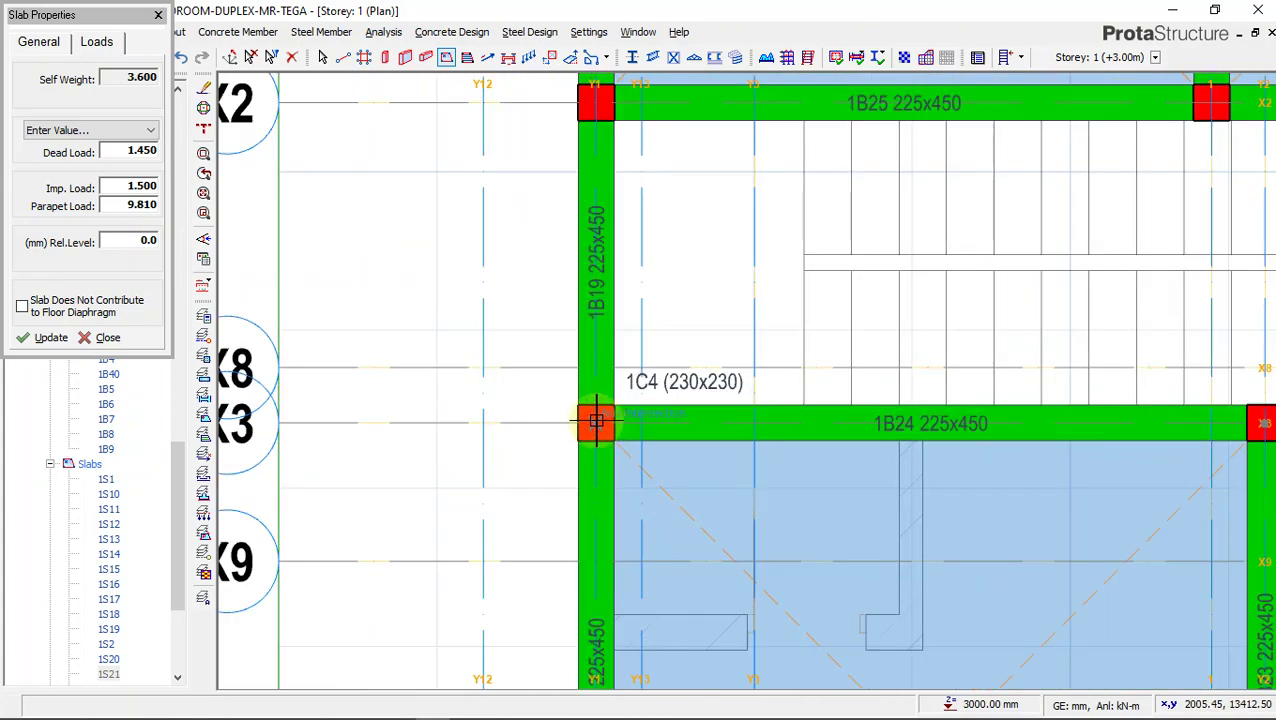
pyautogui.scroll(-1, 621, 199)
pyautogui.scroll(-1, 578, 487)
pyautogui.scroll(1, 604, 453)
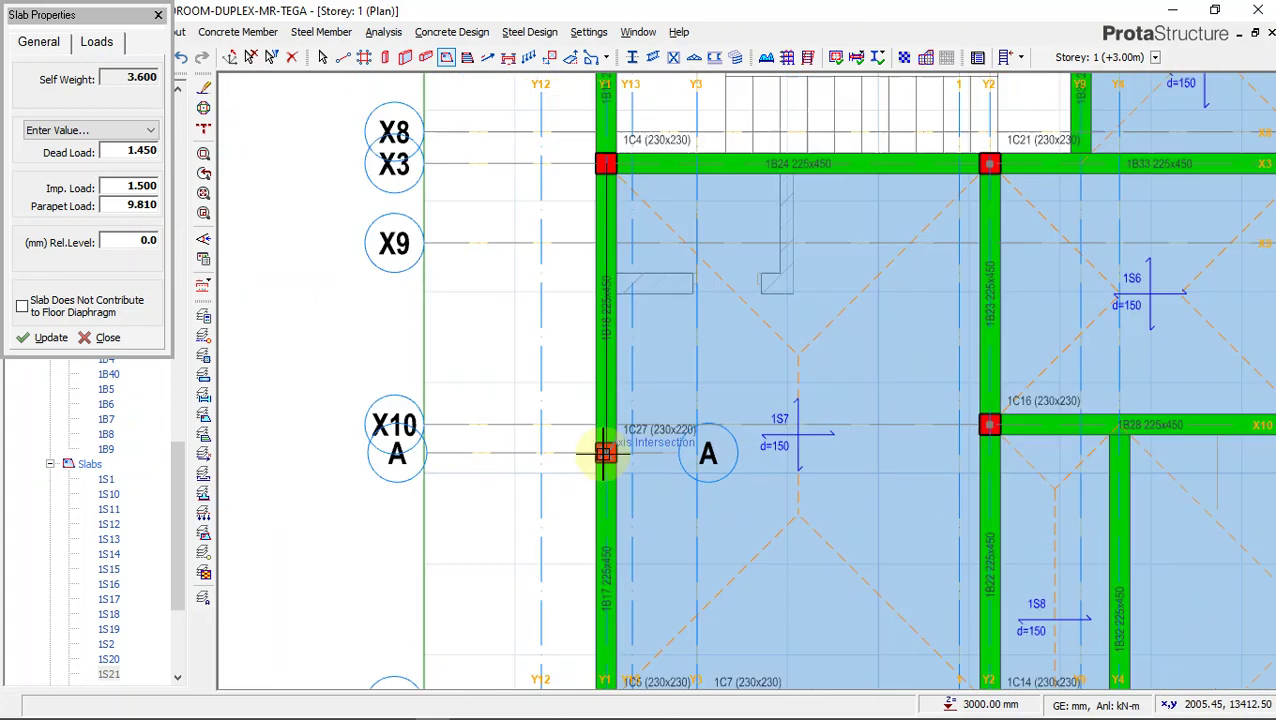
pyautogui.click(604, 453)
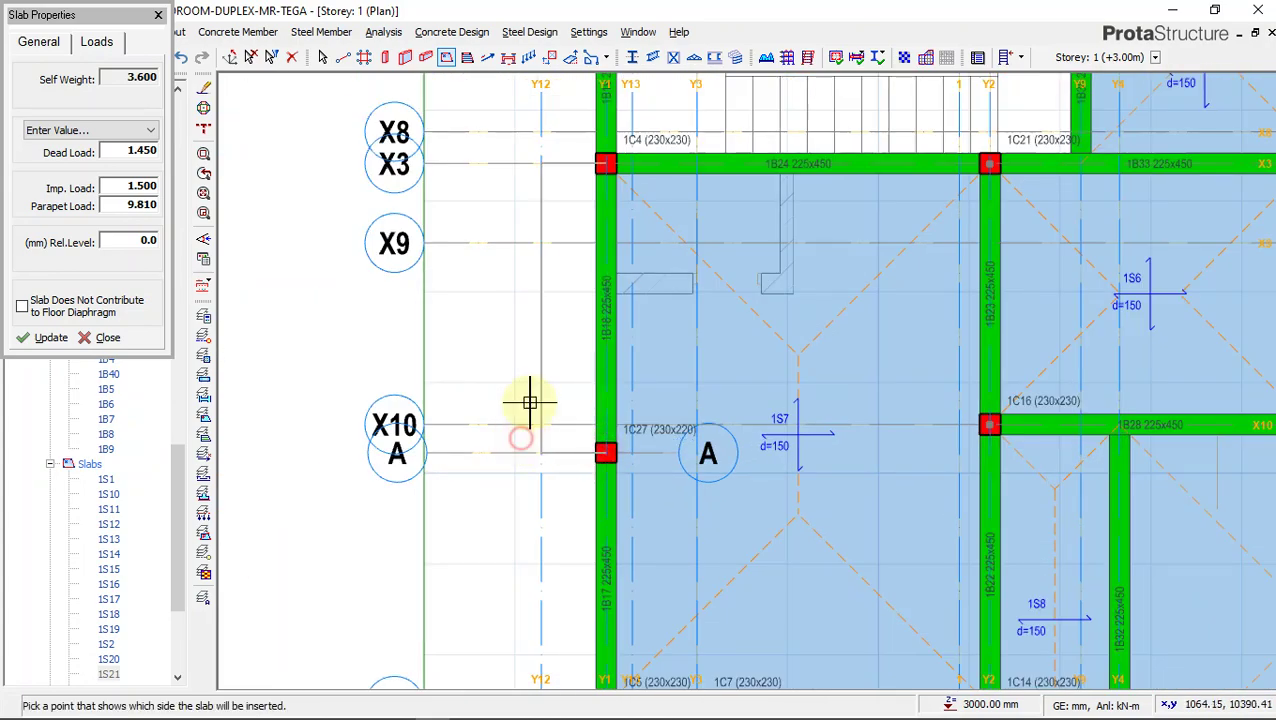
# Insert a 600 mm cantilever slab on the outer side of beam 1B17, from column 1C27 to 1C5.
pyautogui.scroll(-2, 606, 362)
pyautogui.scroll(1, 607, 333)
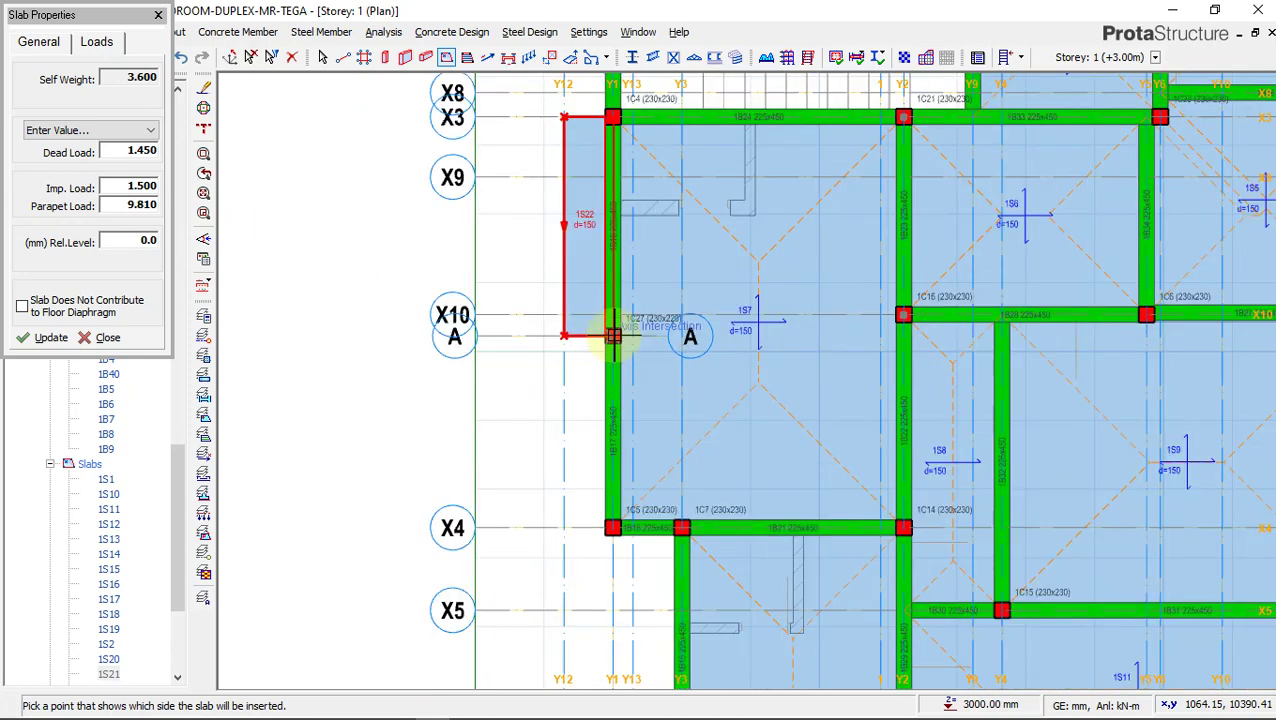
pyautogui.click(609, 527)
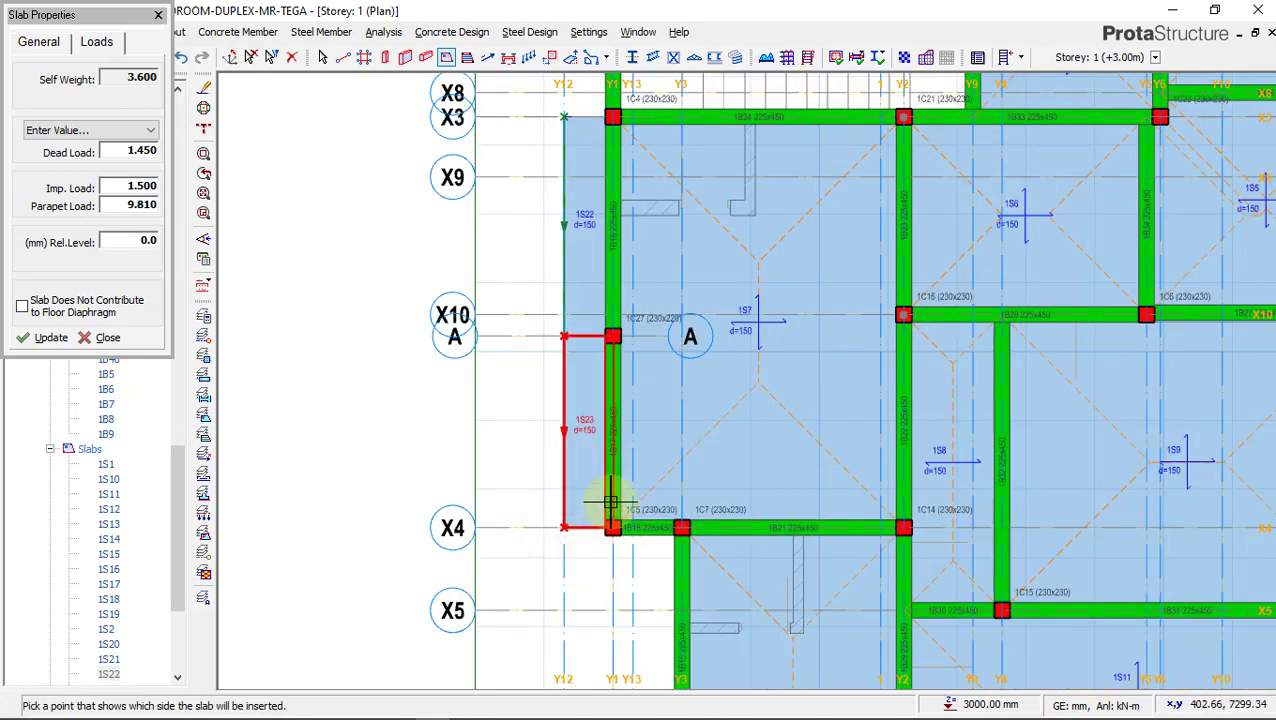
# Insert a 600 mm cantilever slab on the outer side of beam 1B16, from column 1C5 to 1C7.
pyautogui.moveTo(609, 500); pyautogui.dragTo(587, 256, button='middle')
pyautogui.scroll(3, 605, 252)
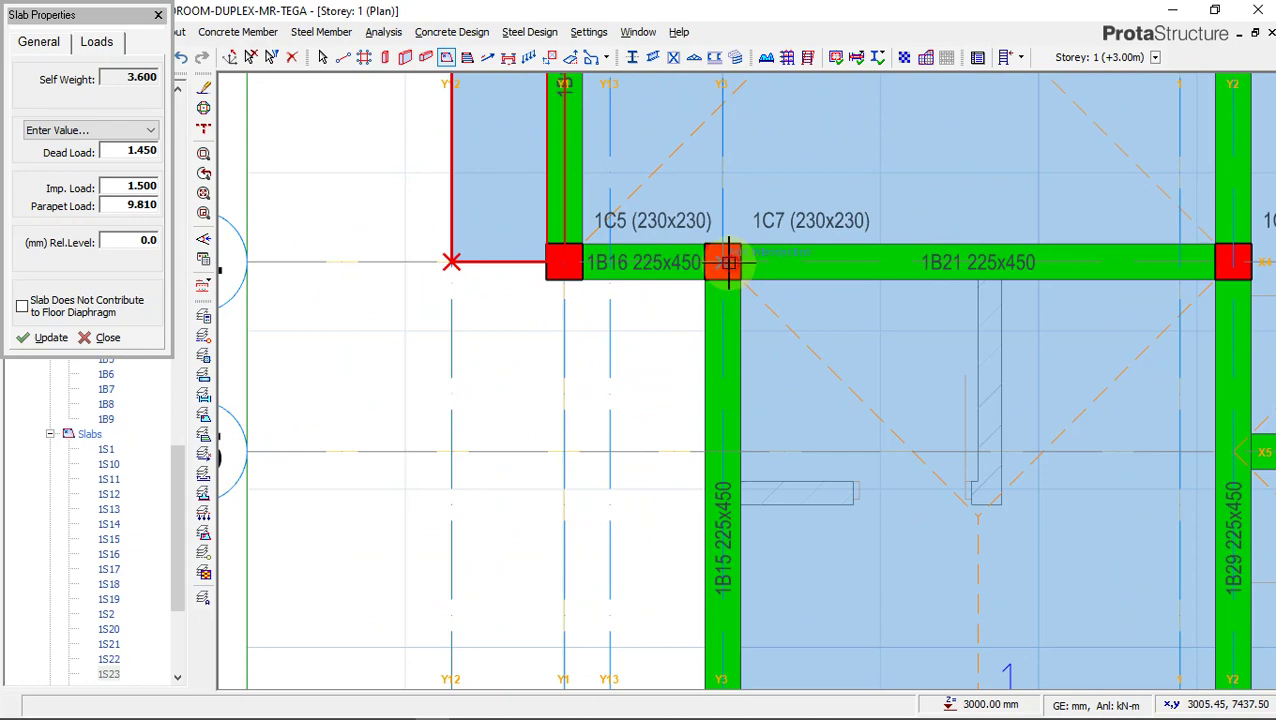
pyautogui.click(563, 263)
pyautogui.click(558, 377)
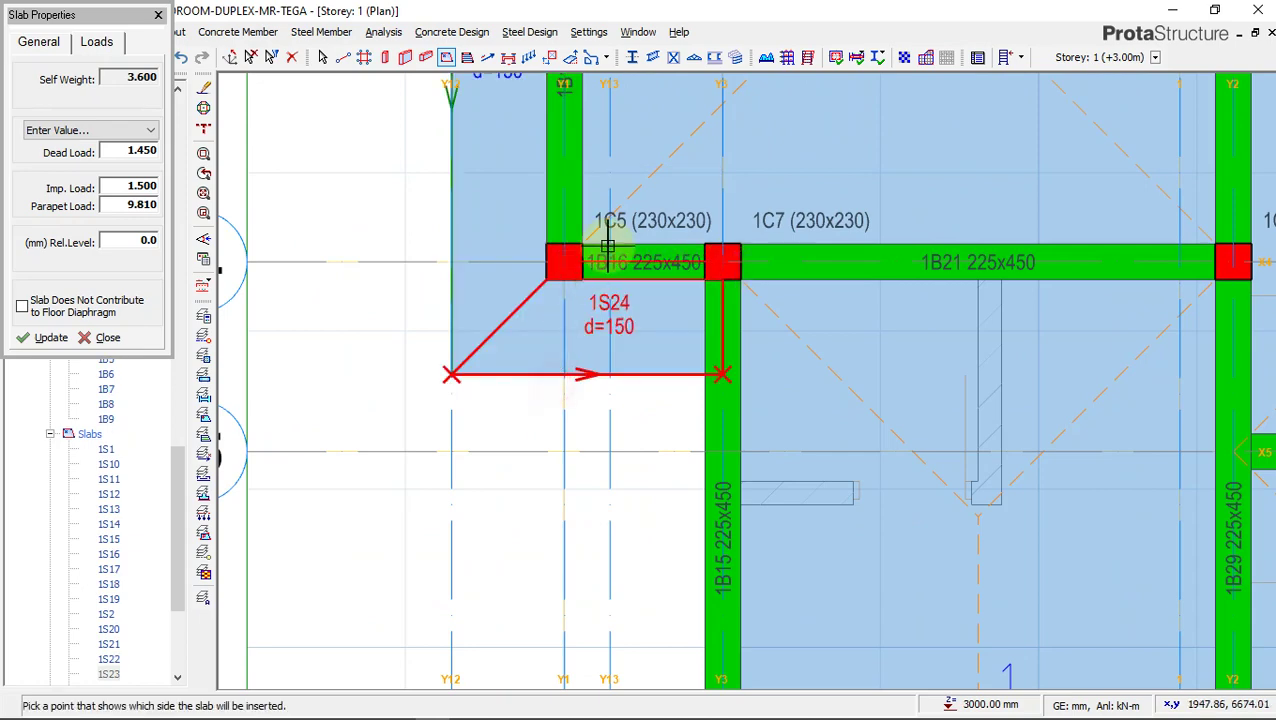
# Insert a 600 mm cantilever slab on the outer side of beam 1B15, from column 1C7 to 1C24.
pyautogui.scroll(-2, 607, 245)
pyautogui.scroll(2, 697, 230)
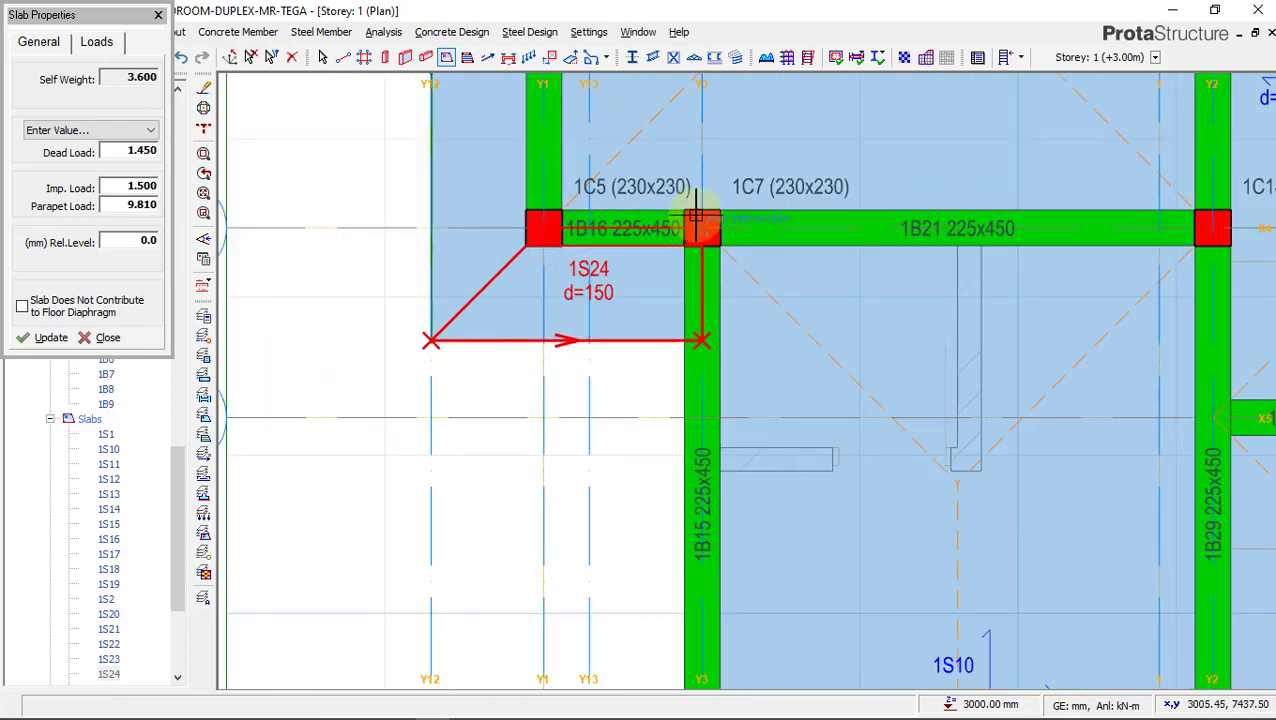
pyautogui.scroll(-2, 697, 213)
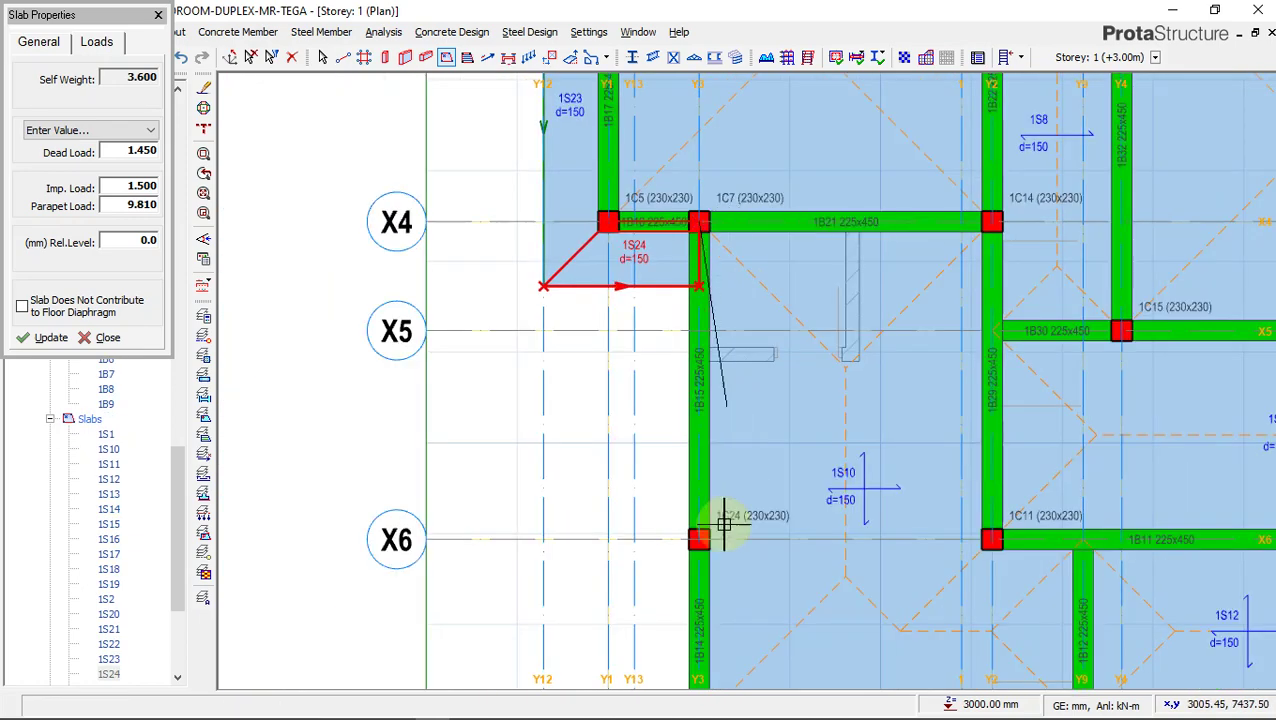
pyautogui.click(622, 507)
# Switch to AutoCAD and check how far the overhang runs along the plan's lower-left wall.
pyautogui.scroll(-2, 622, 507)
pyautogui.scroll(2, 661, 490)
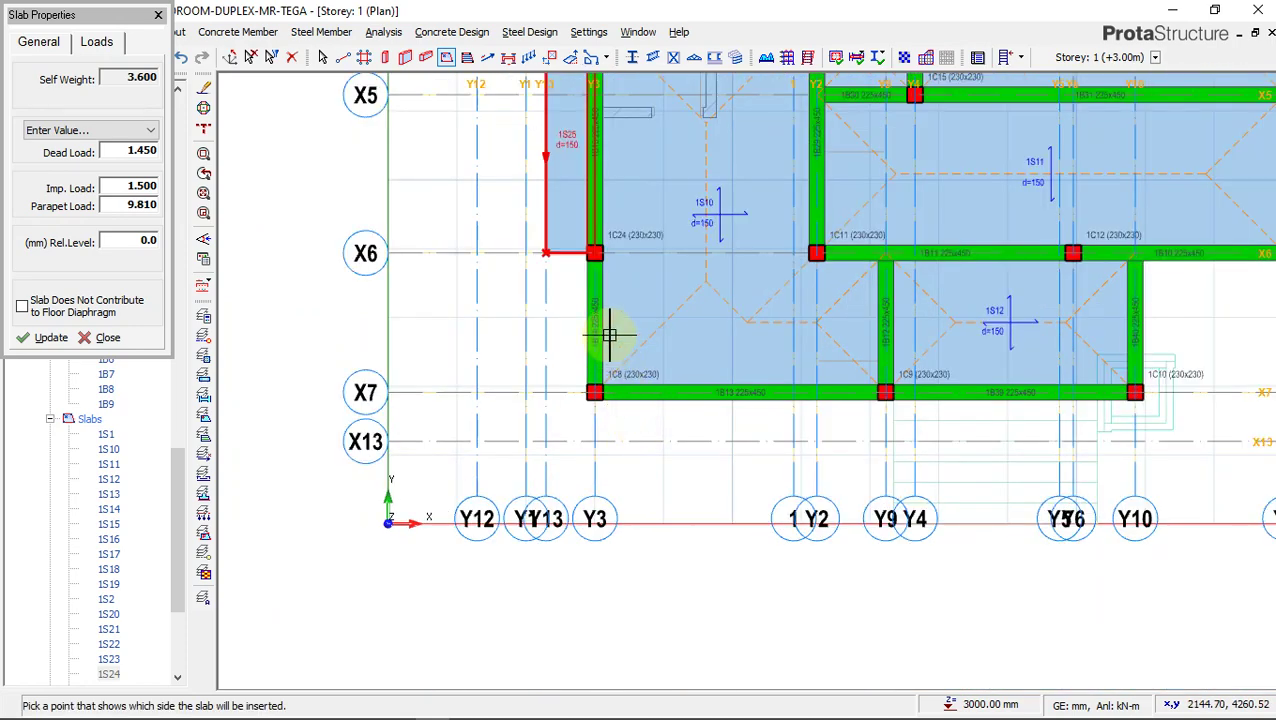
pyautogui.click(358, 704)
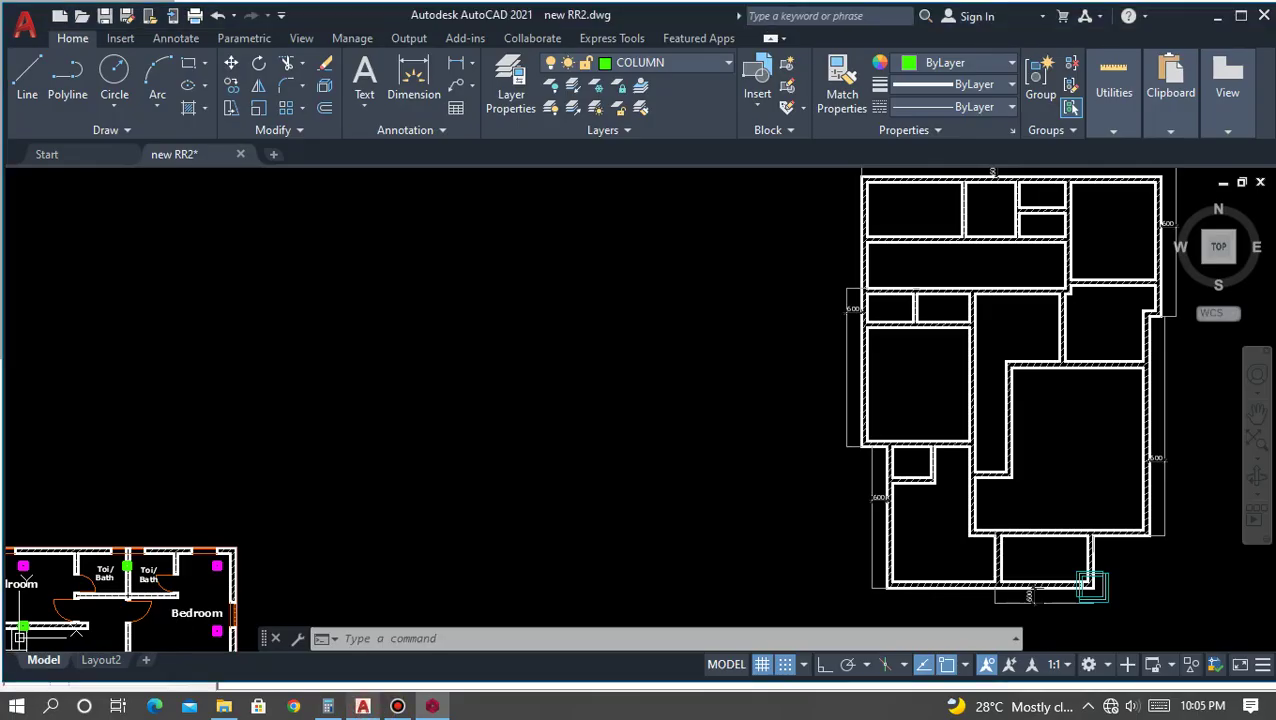
pyautogui.scroll(2, 860, 480)
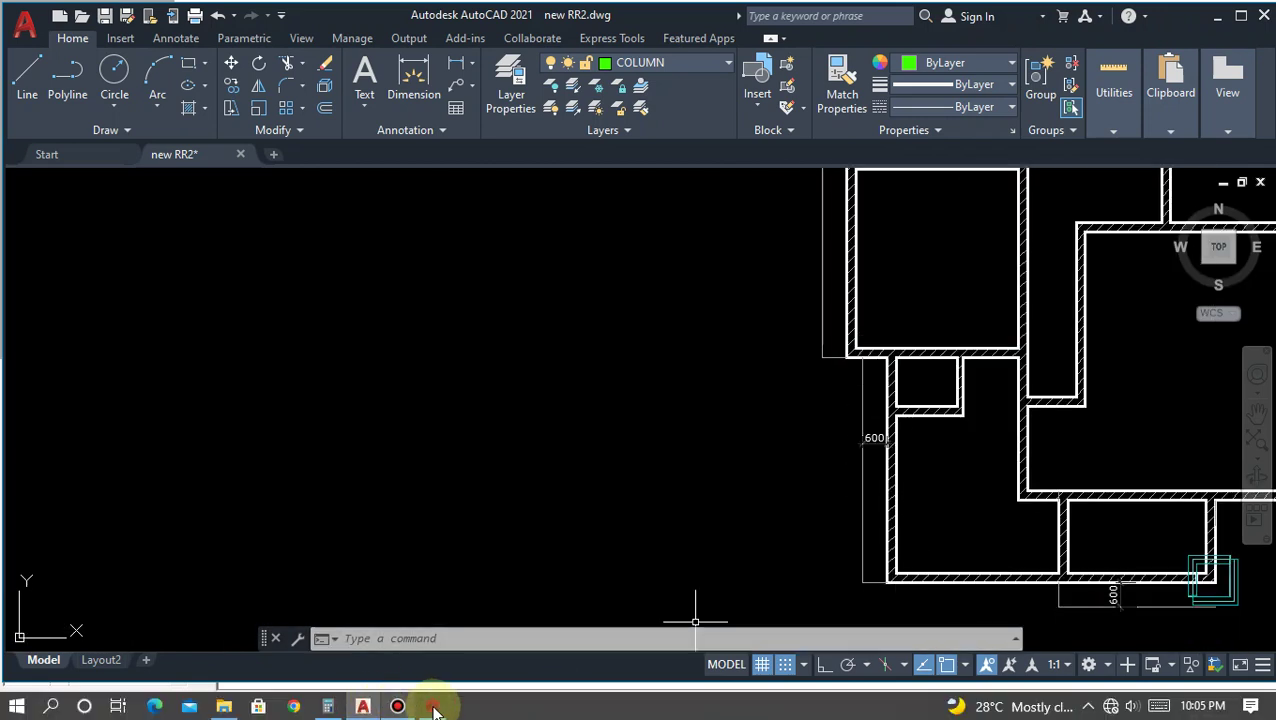
# Switch to ProtaStructure and insert a 600 mm cantilever slab on the outer side of beam 1B14, from column 1C24 to 1C8.
pyautogui.click(428, 707)
pyautogui.click(592, 252)
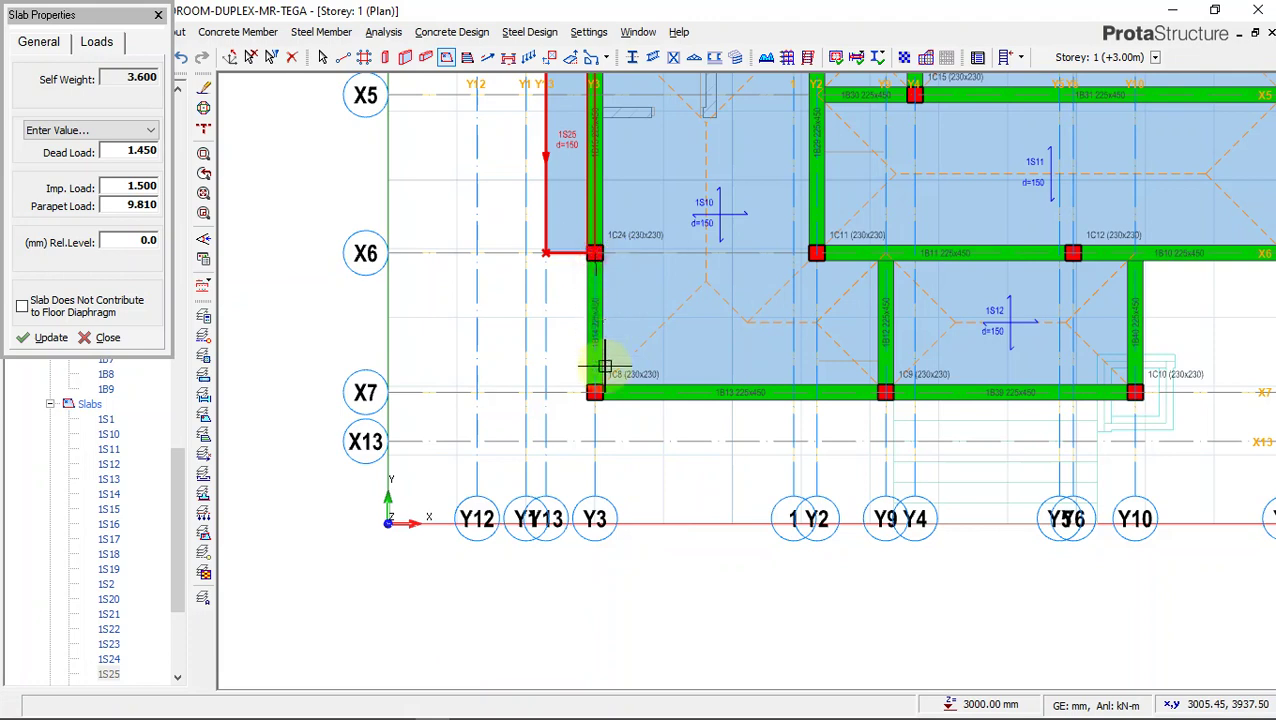
pyautogui.click(595, 392)
pyautogui.click(545, 392)
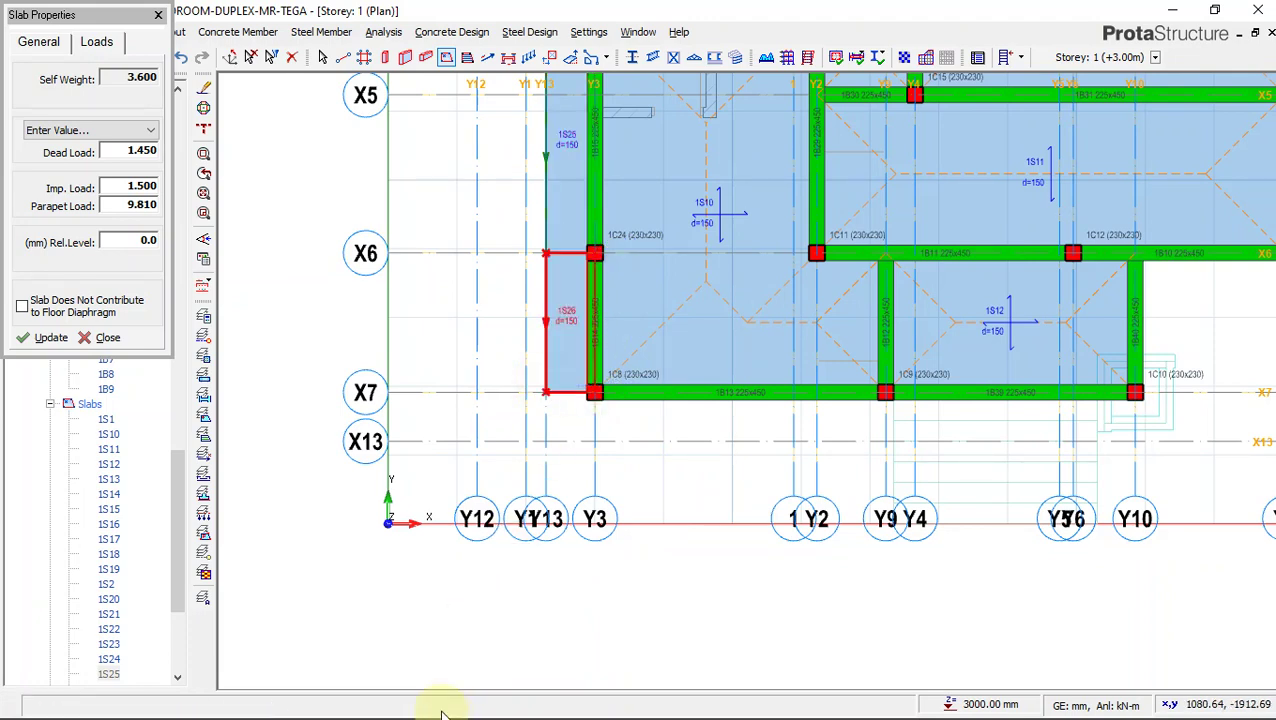
# Compare the lower part of the AutoCAD overhang outline with the cantilever slabs placed in ProtaStructure.
pyautogui.click(364, 707)
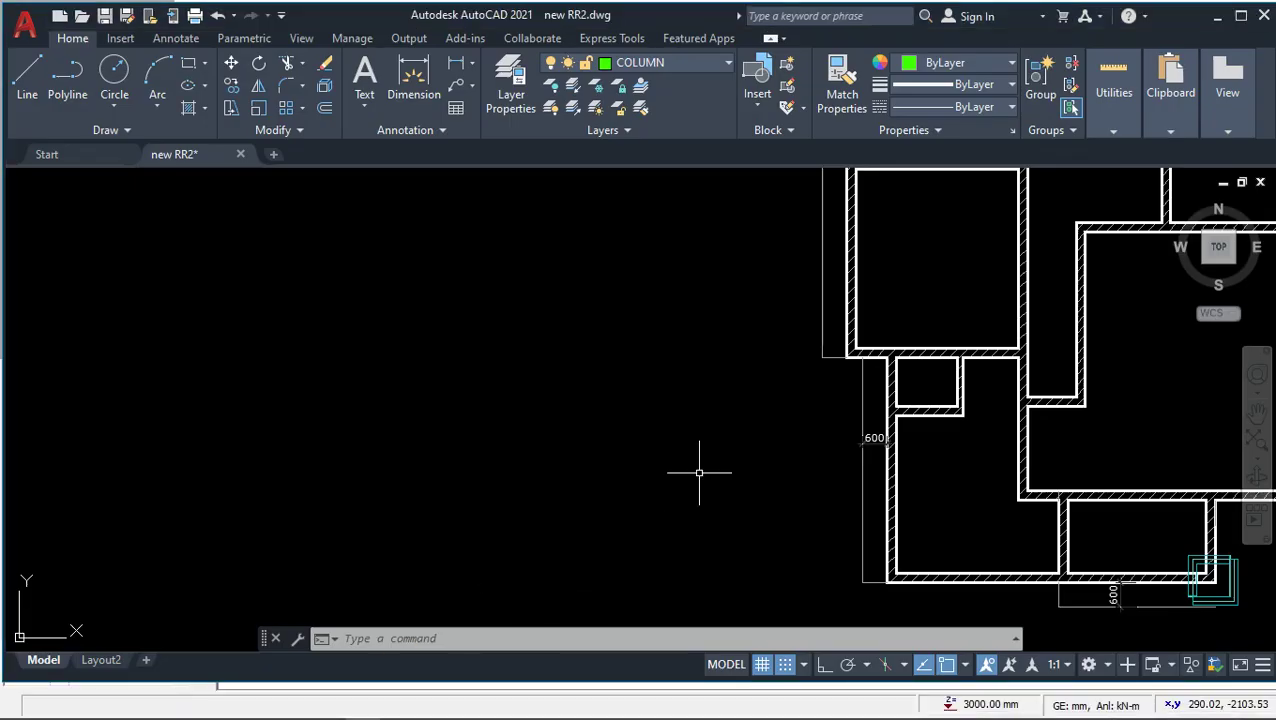
pyautogui.scroll(-3, 678, 422)
pyautogui.scroll(3, 838, 507)
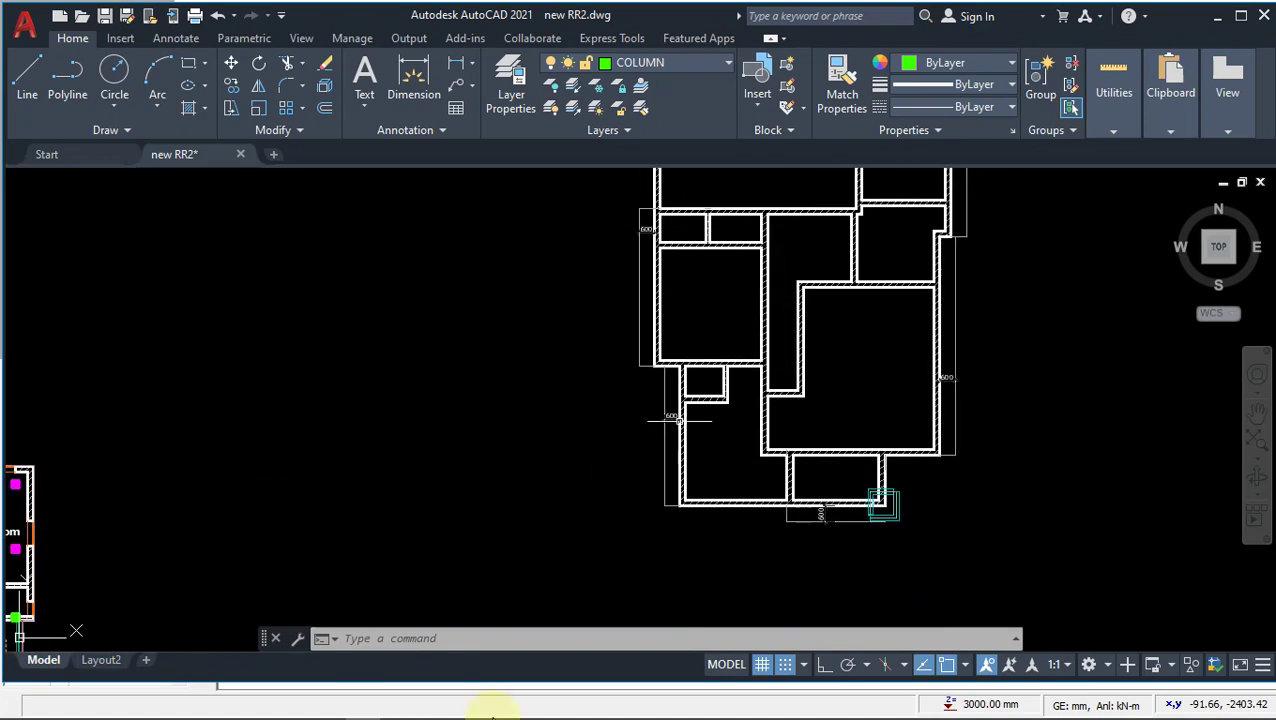
pyautogui.click(433, 702)
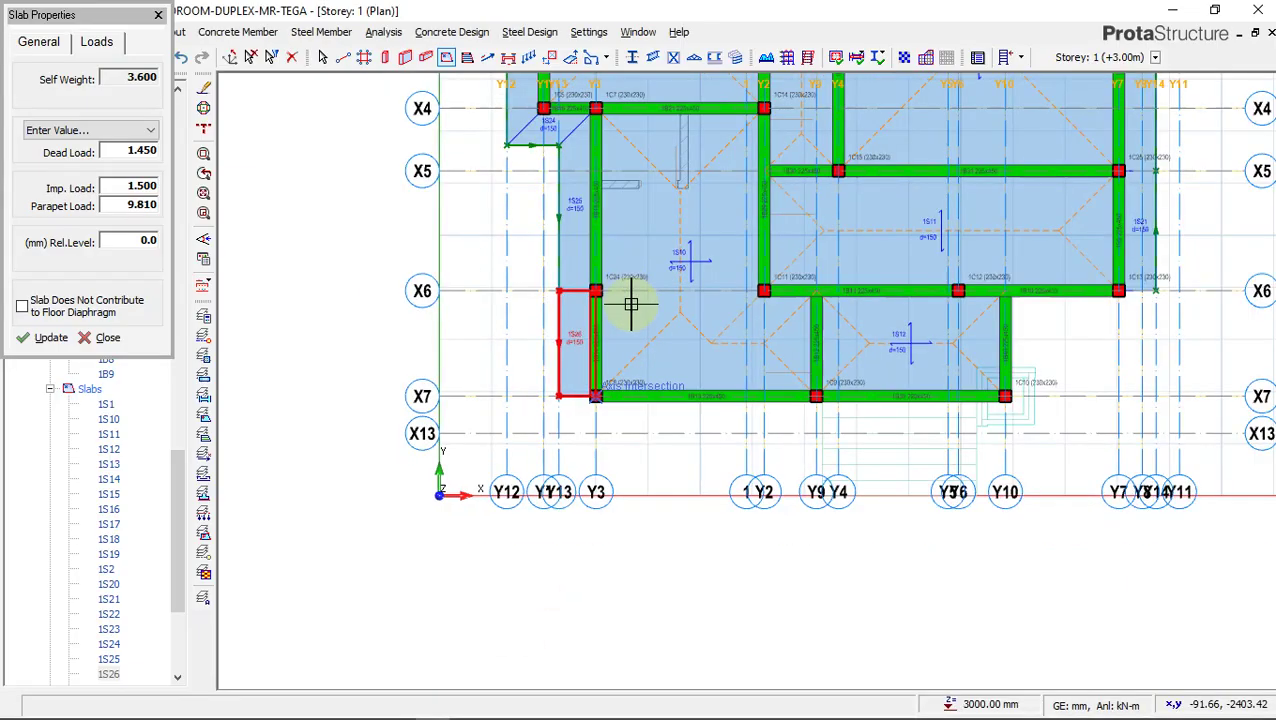
pyautogui.scroll(-2, 631, 303)
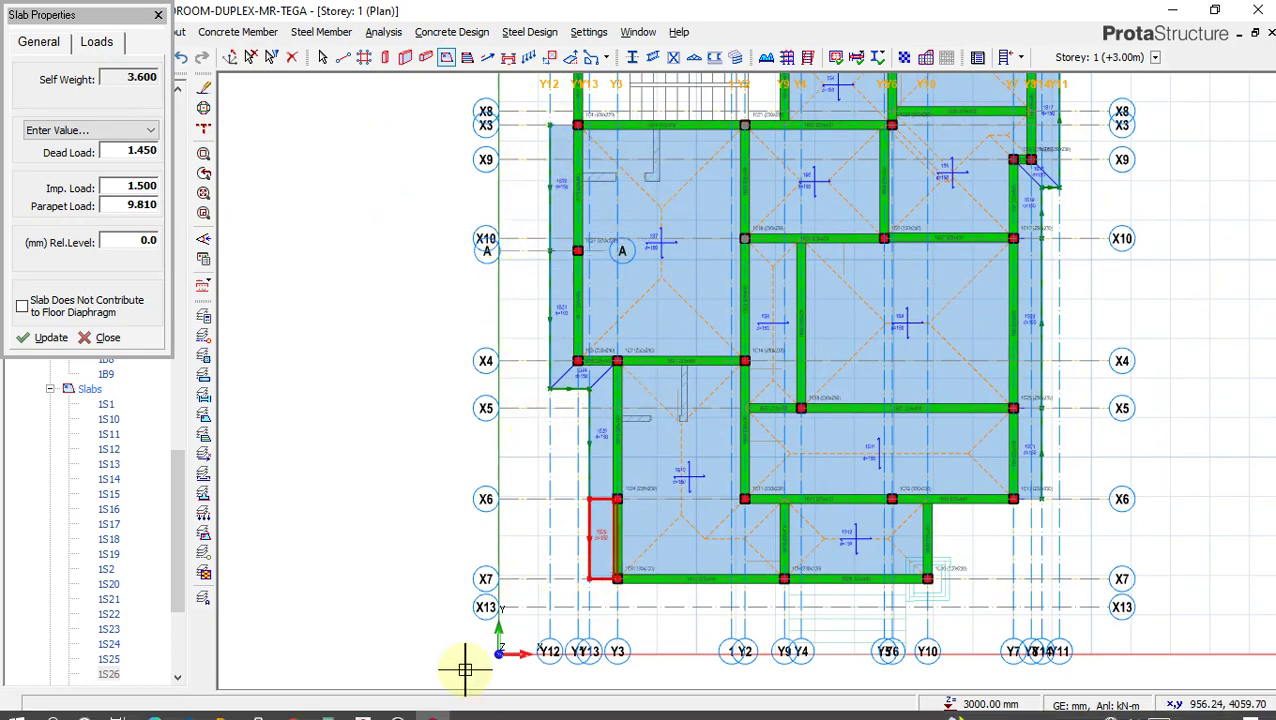
# Switch to AutoCAD and check the overhang's extent and depth along the plan's lower wall.
pyautogui.click(363, 706)
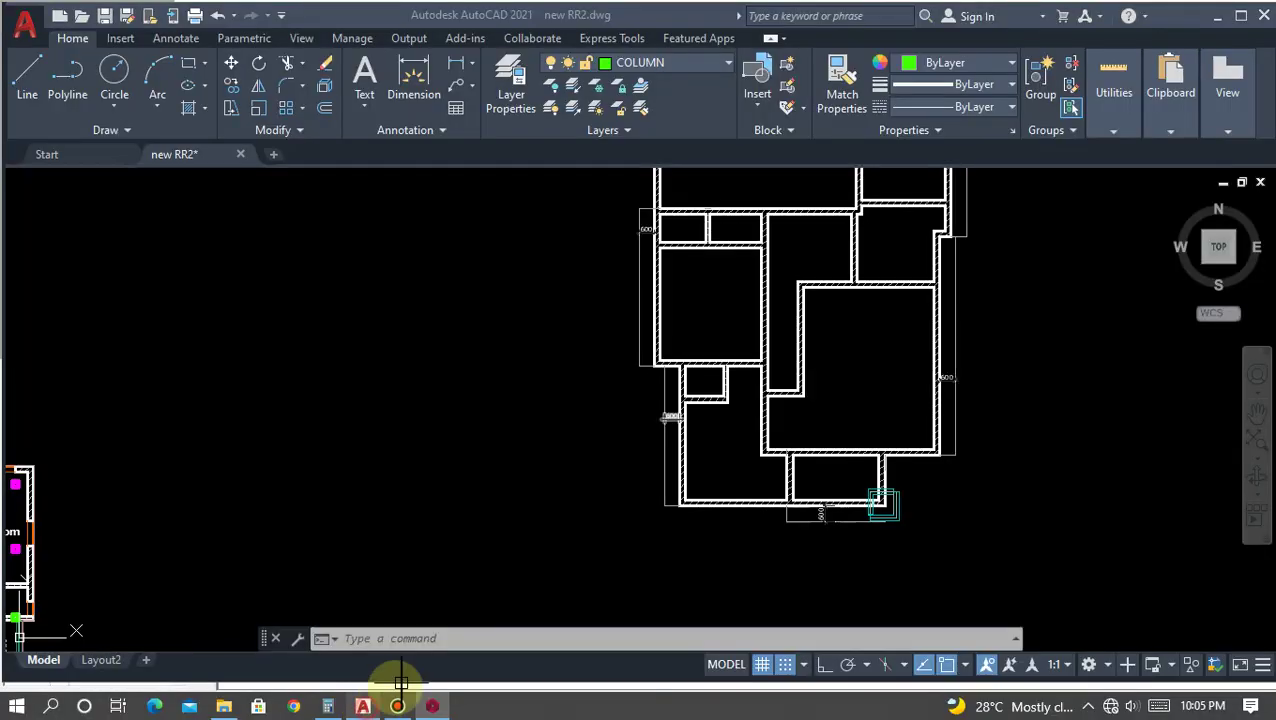
pyautogui.scroll(6, 875, 520)
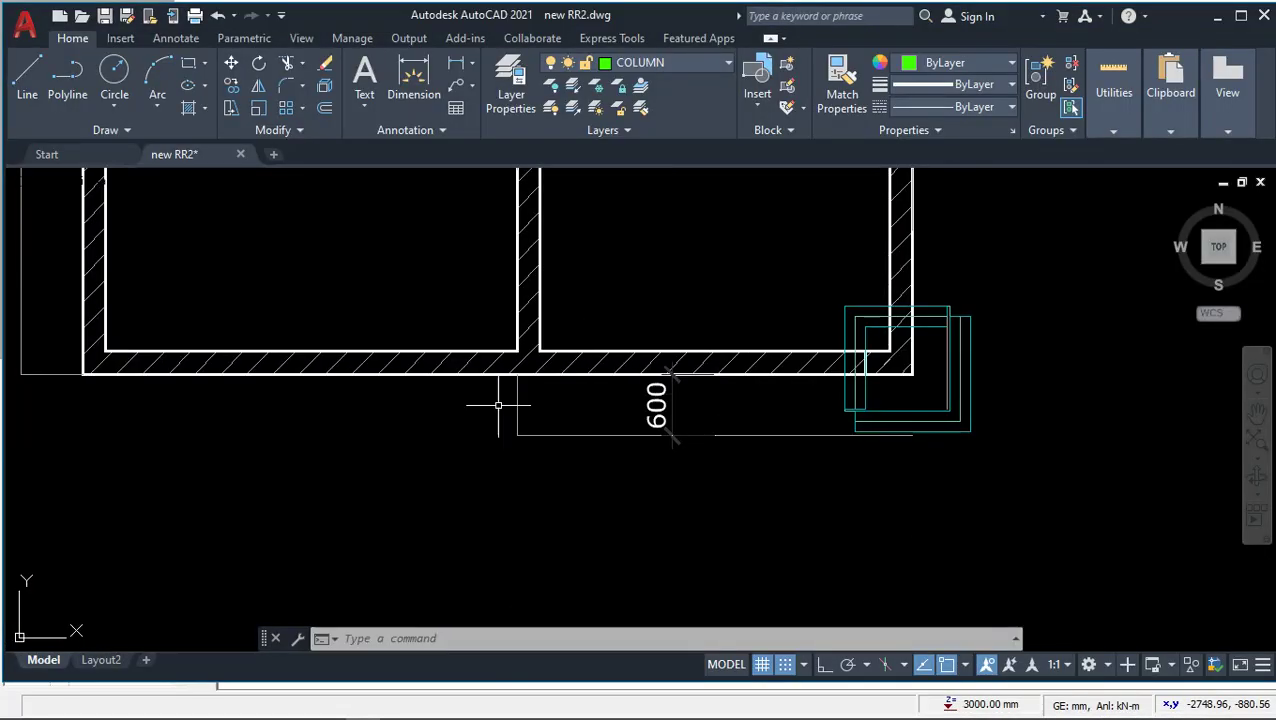
pyautogui.scroll(-2, 667, 467)
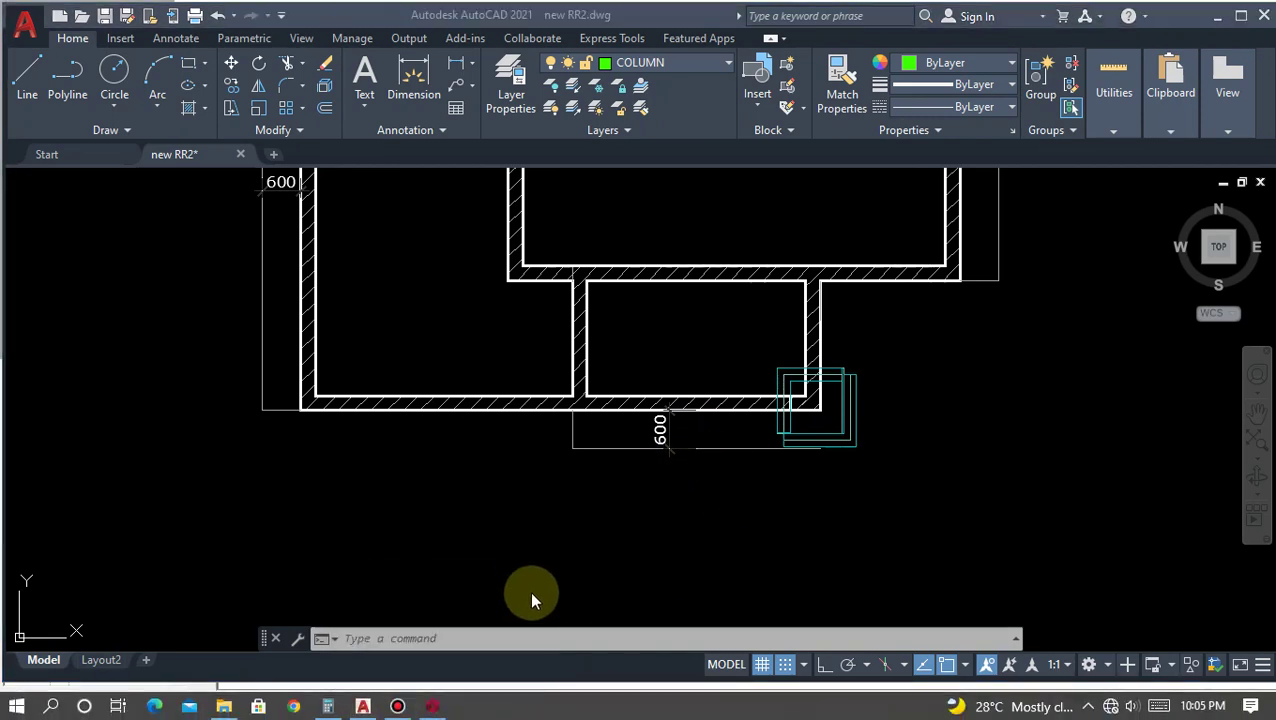
# Switch to ProtaStructure and insert a 600 mm cantilever slab on the outer side of beam 1B39, from column 1C9 to 1C10.
pyautogui.click(436, 706)
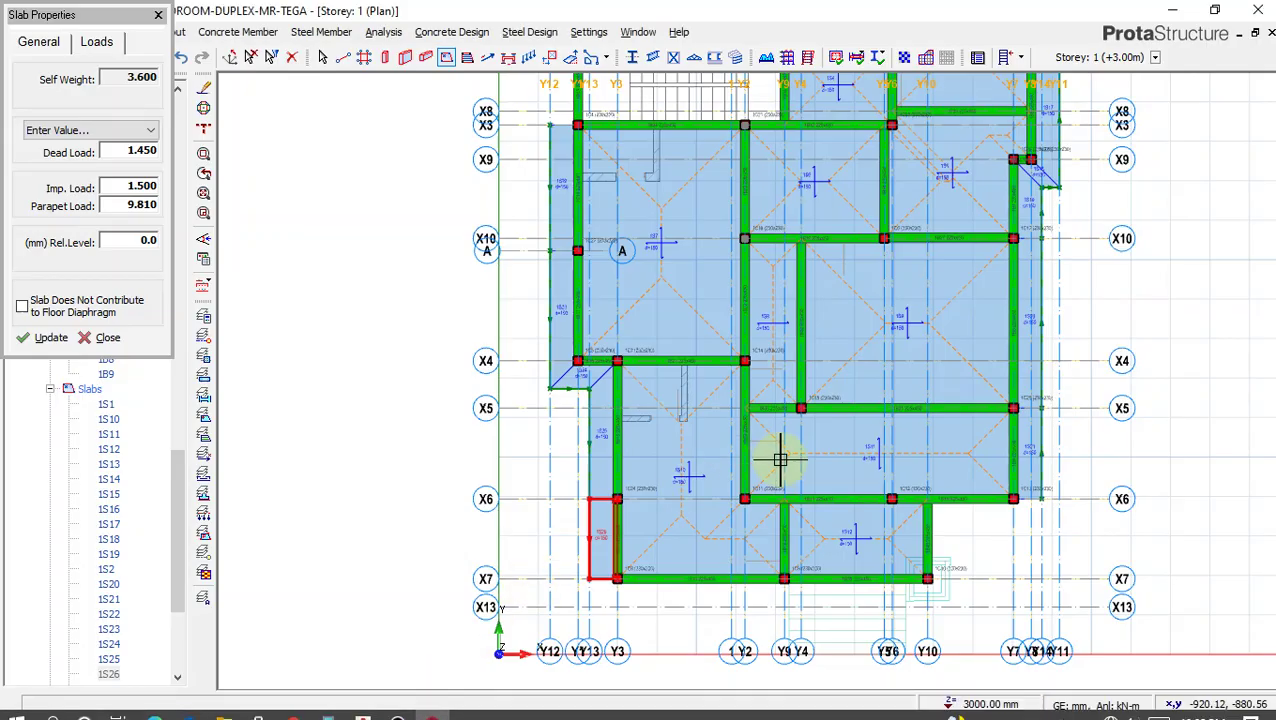
pyautogui.scroll(2, 906, 595)
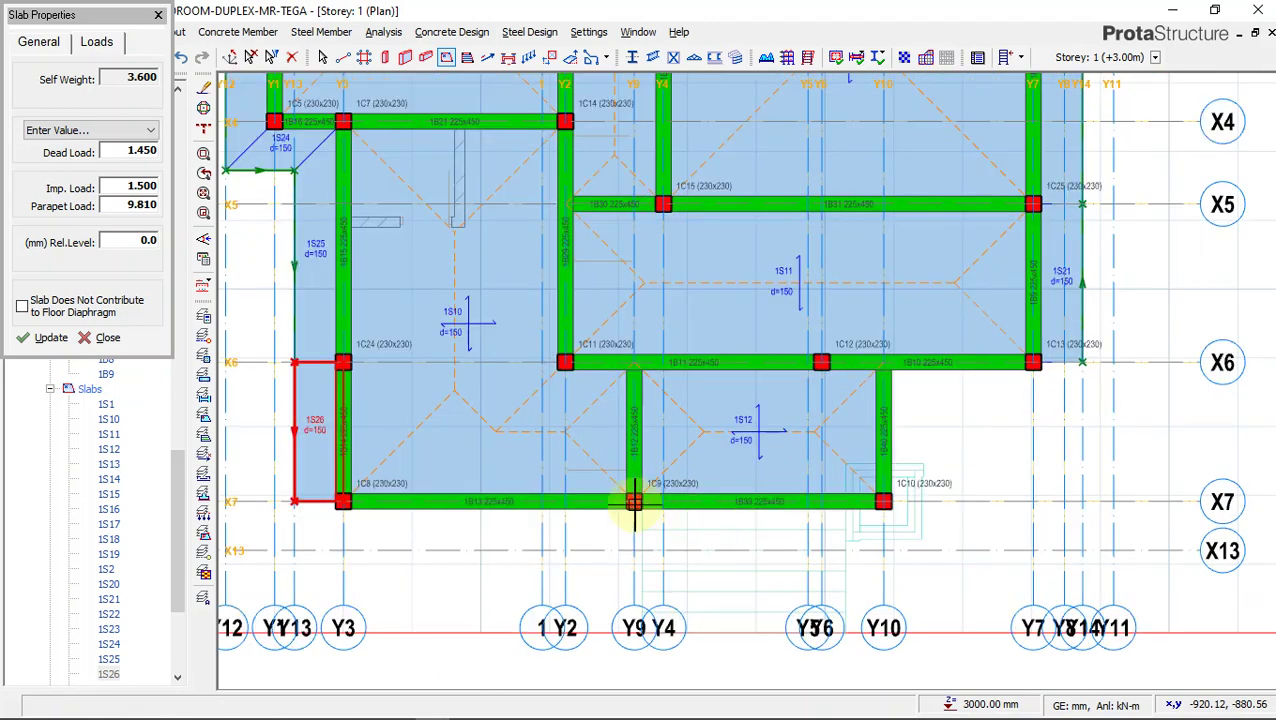
pyautogui.scroll(1, 690, 520)
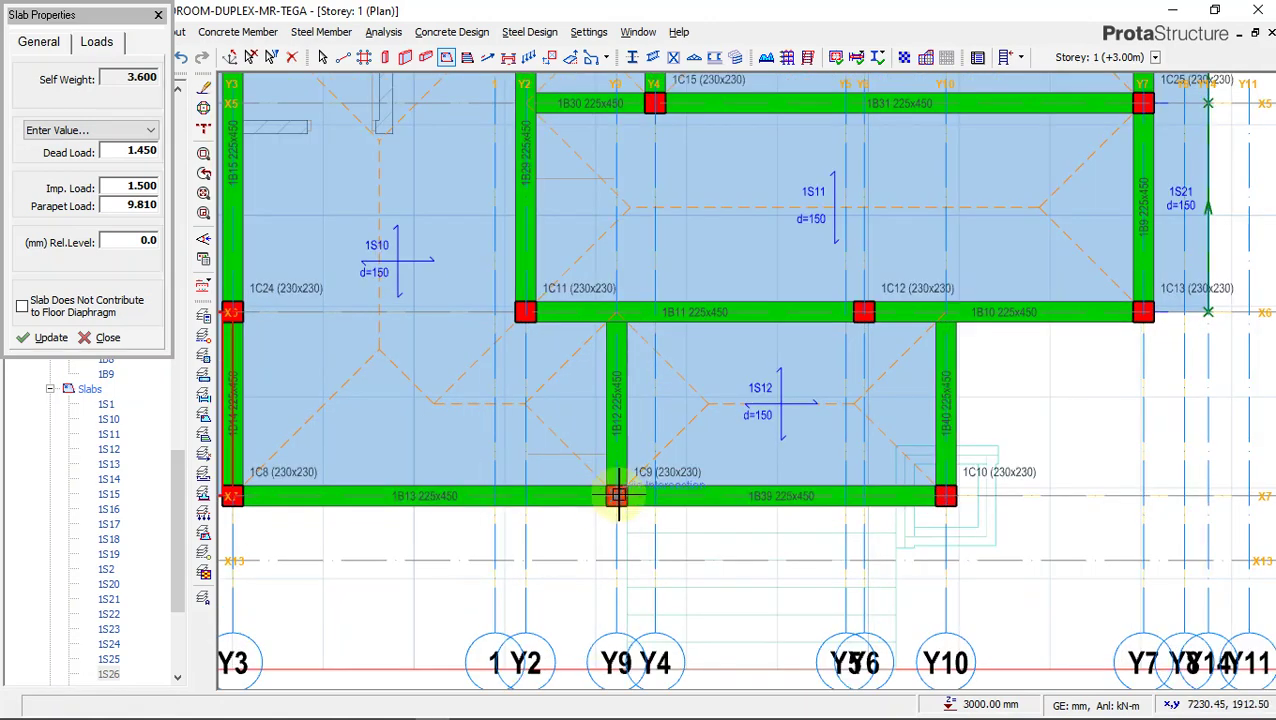
pyautogui.click(618, 496)
pyautogui.click(946, 496)
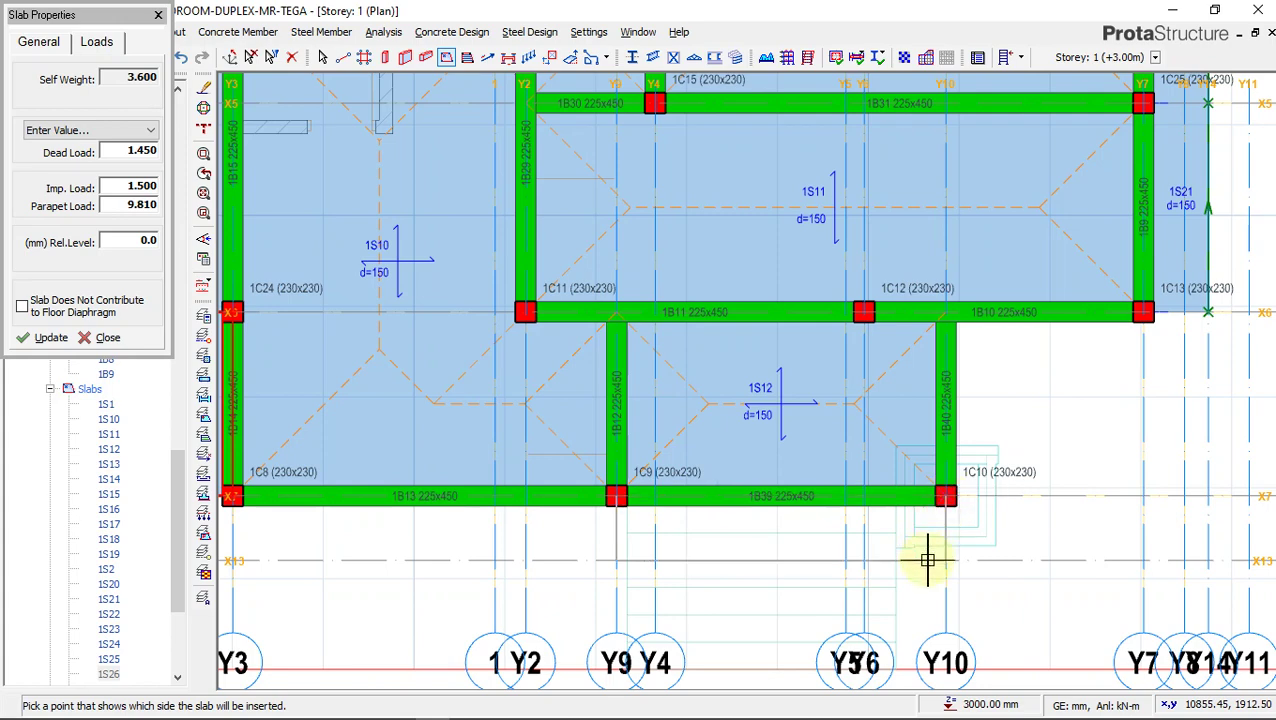
pyautogui.scroll(-5, 877, 390)
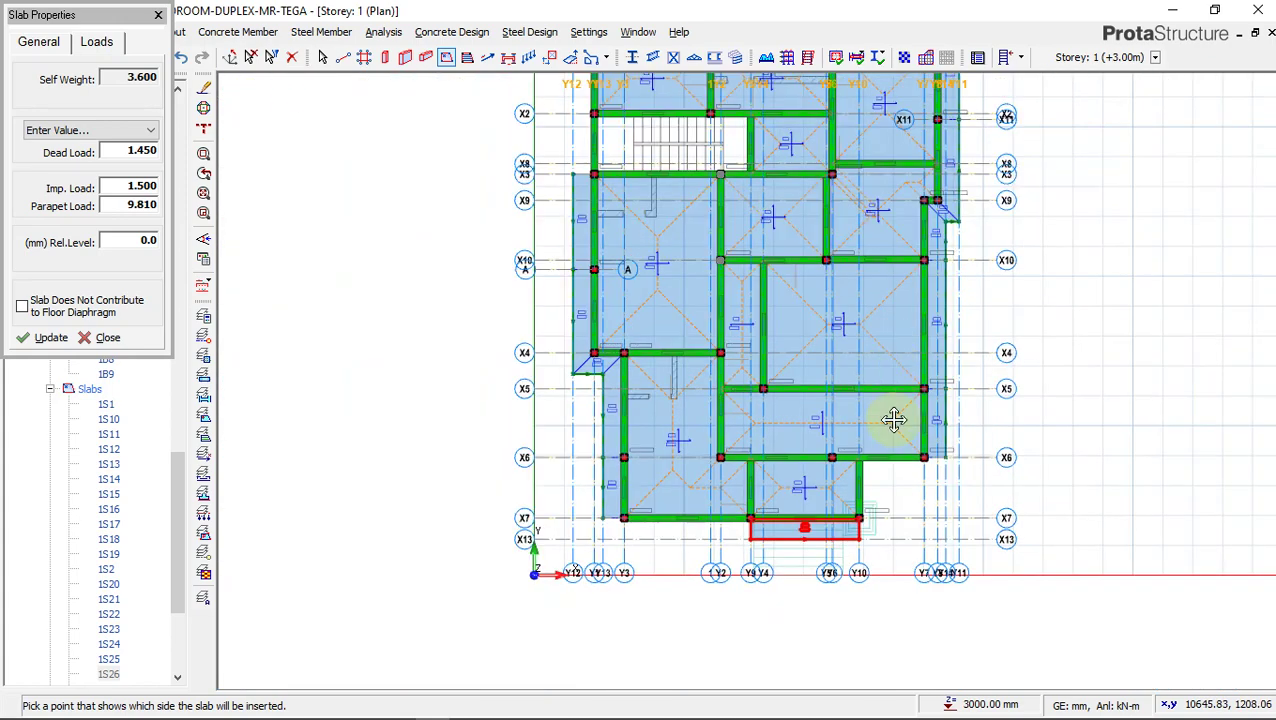
pyautogui.press('Escape')
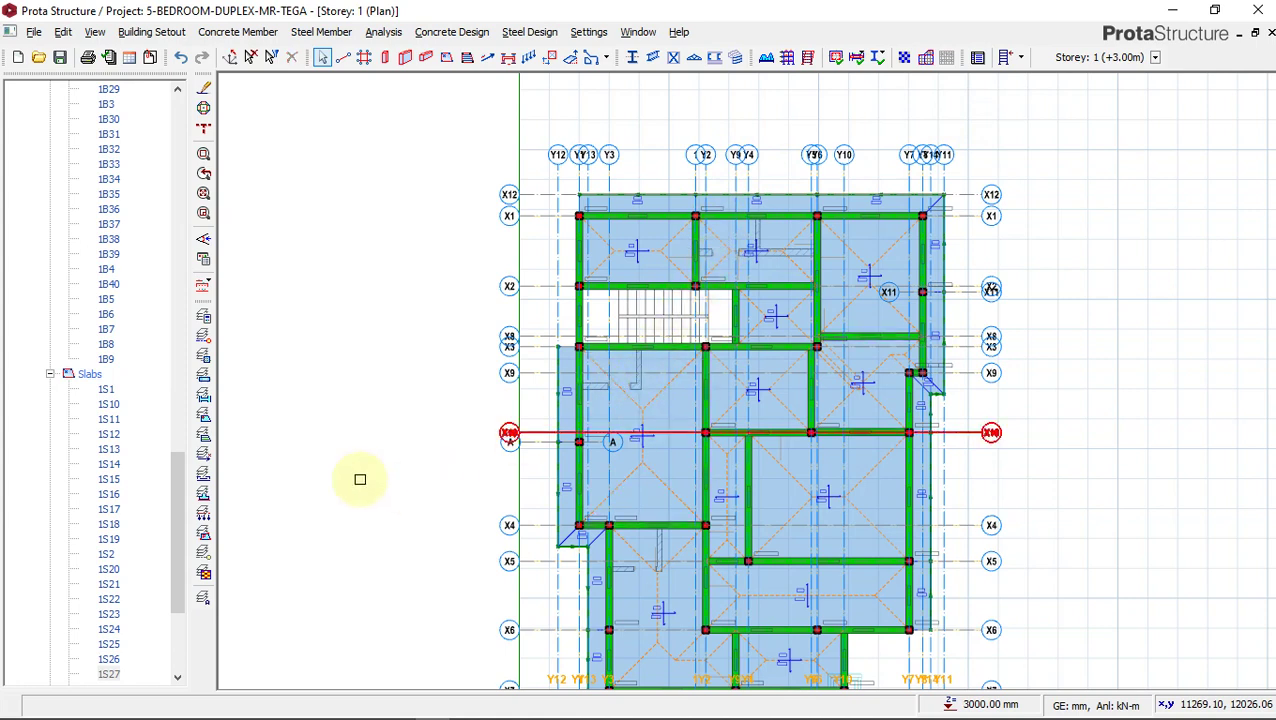
# Change the Storey 1 plan to a 3D view of the storey.
pyautogui.moveTo(174, 440); pyautogui.dragTo(171, 239)
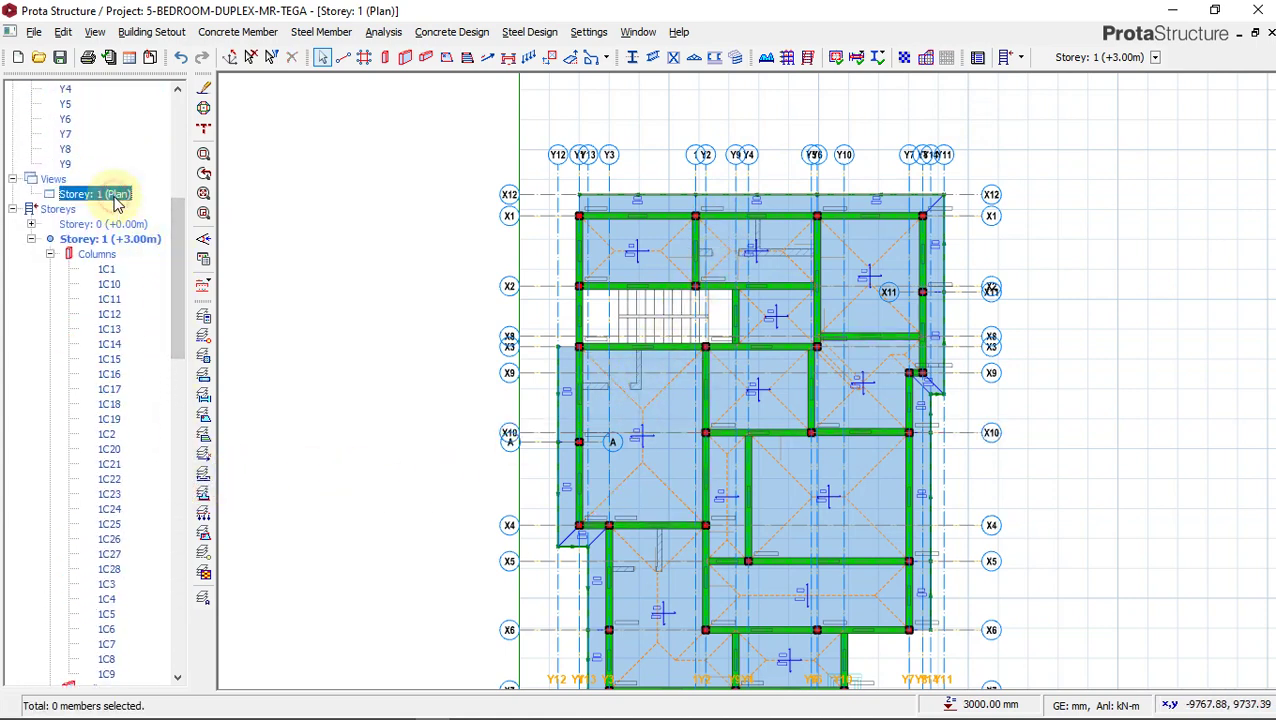
pyautogui.rightClick(116, 200)
pyautogui.click(97, 199)
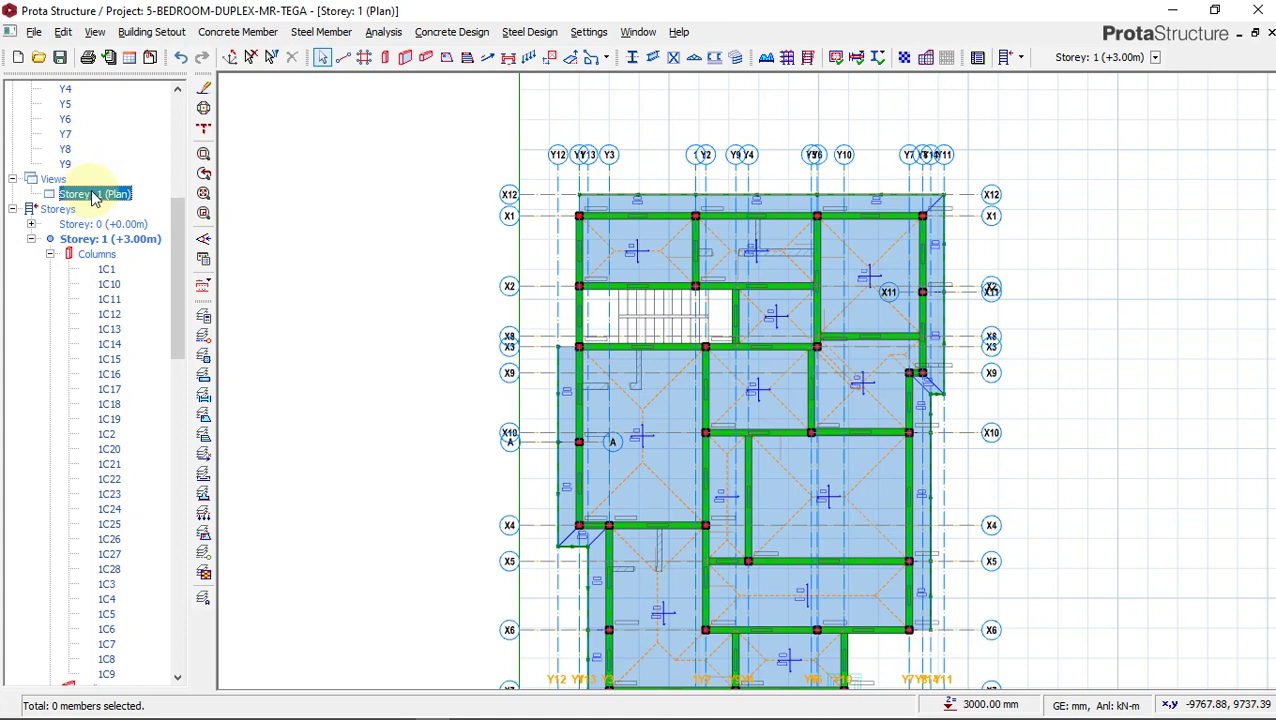
pyautogui.rightClick(98, 199)
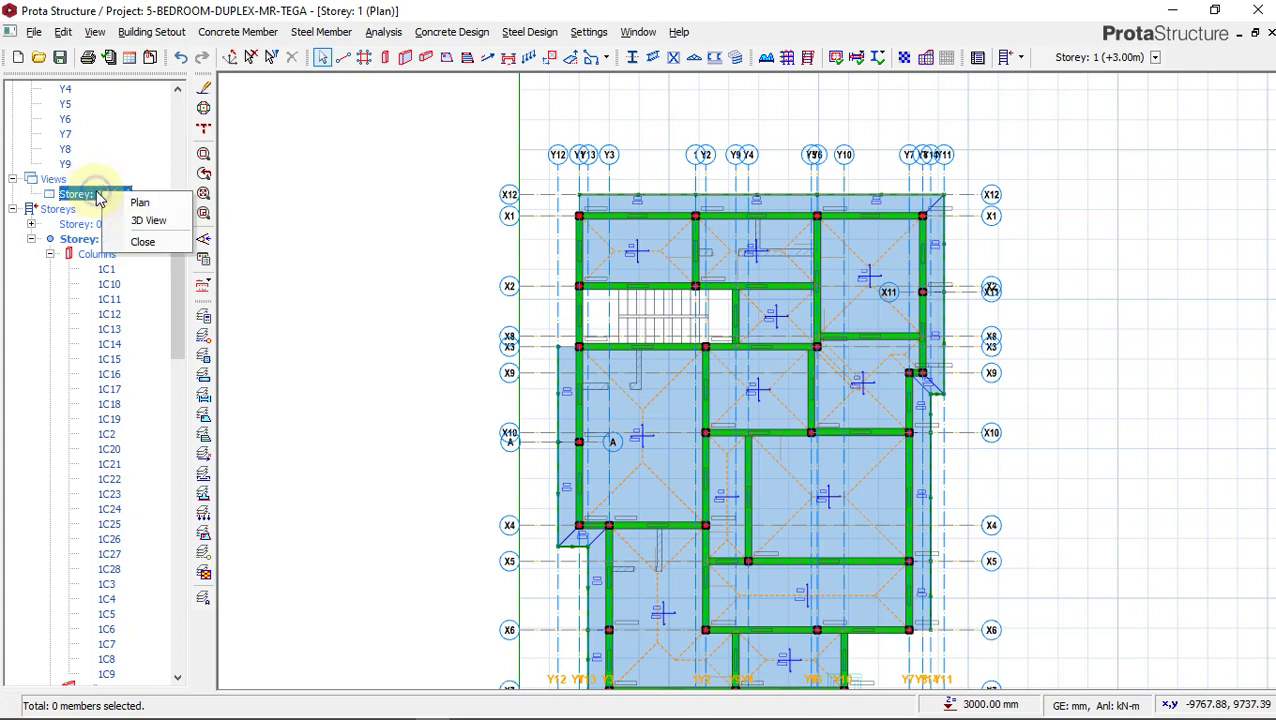
pyautogui.click(166, 222)
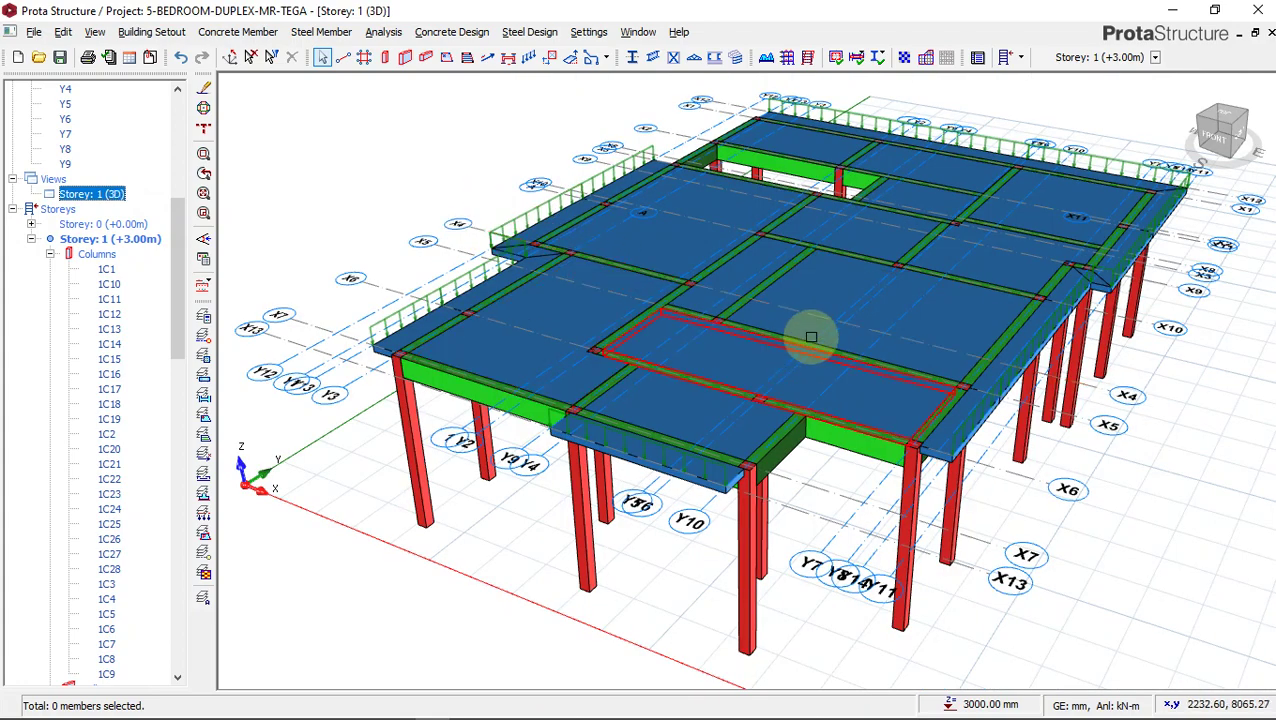
# Examine the cantilever slabs and their parapet loads around the Storey 1 edges in 3D, from several sides.
pyautogui.scroll(5, 607, 402)
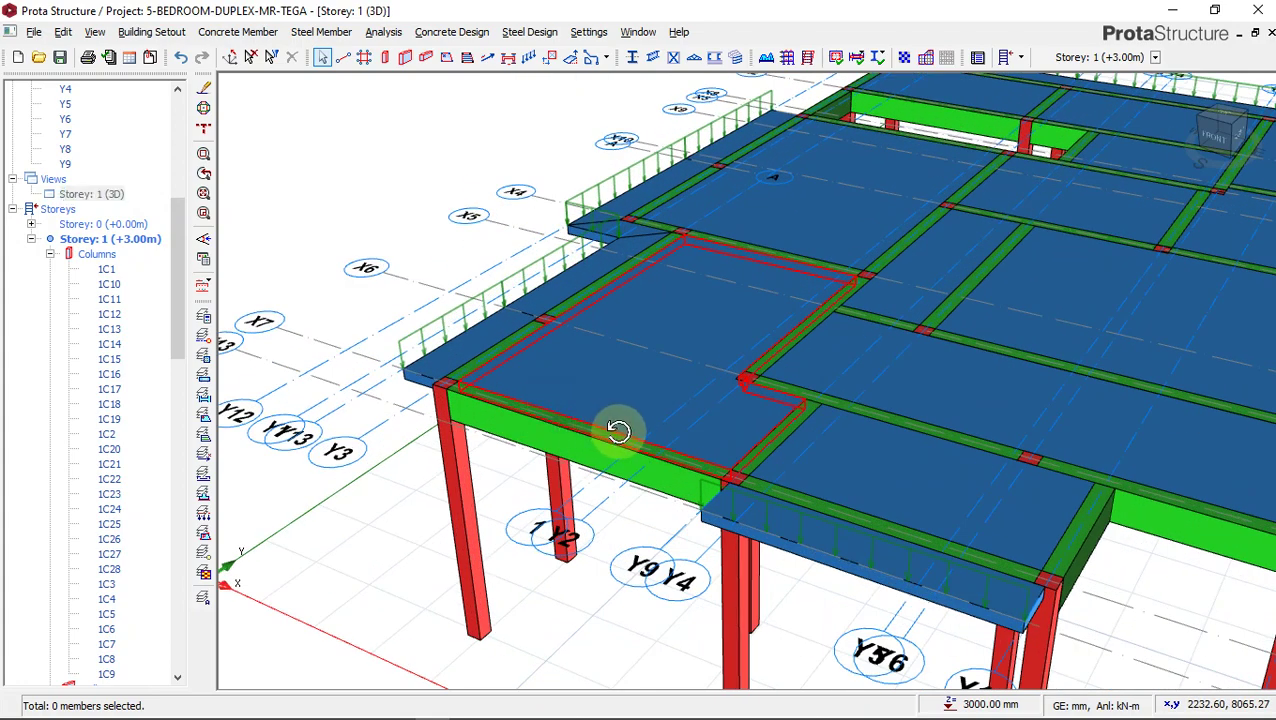
pyautogui.moveTo(615, 427); pyautogui.dragTo(763, 228, button='middle')
pyautogui.scroll(-3, 680, 428)
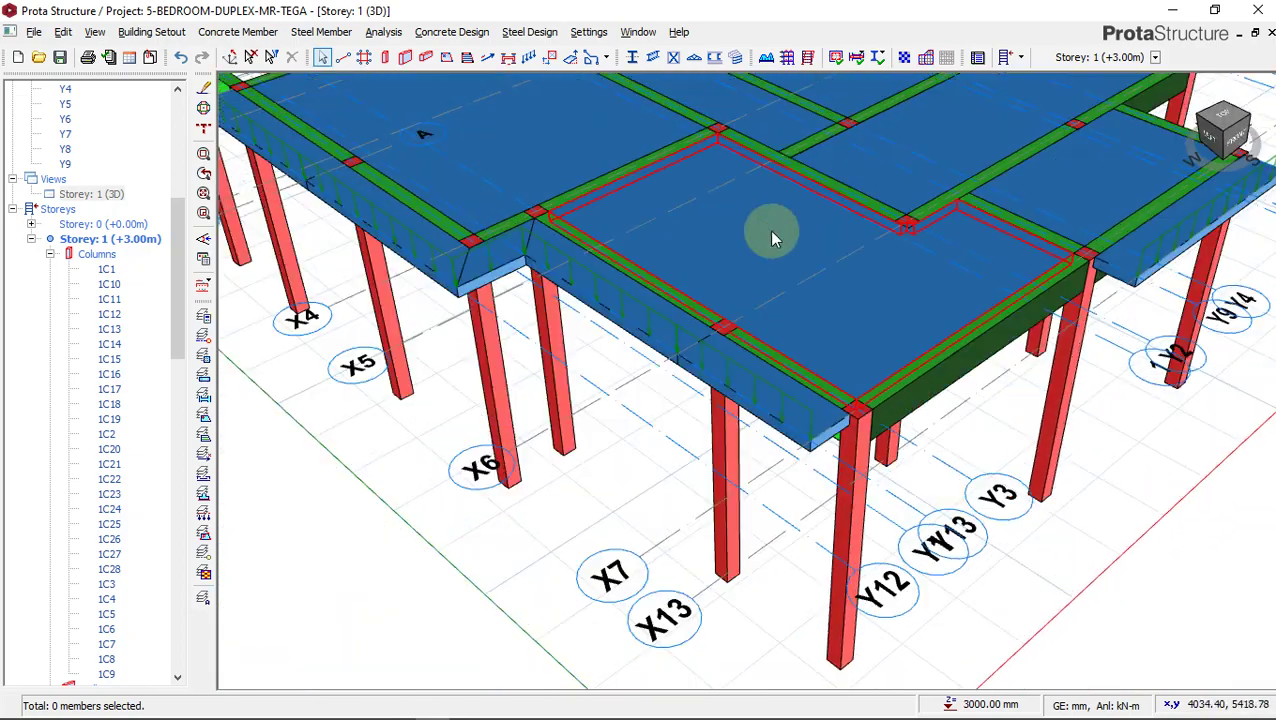
pyautogui.scroll(3, 755, 323)
pyautogui.scroll(2, 755, 323)
pyautogui.scroll(1, 948, 456)
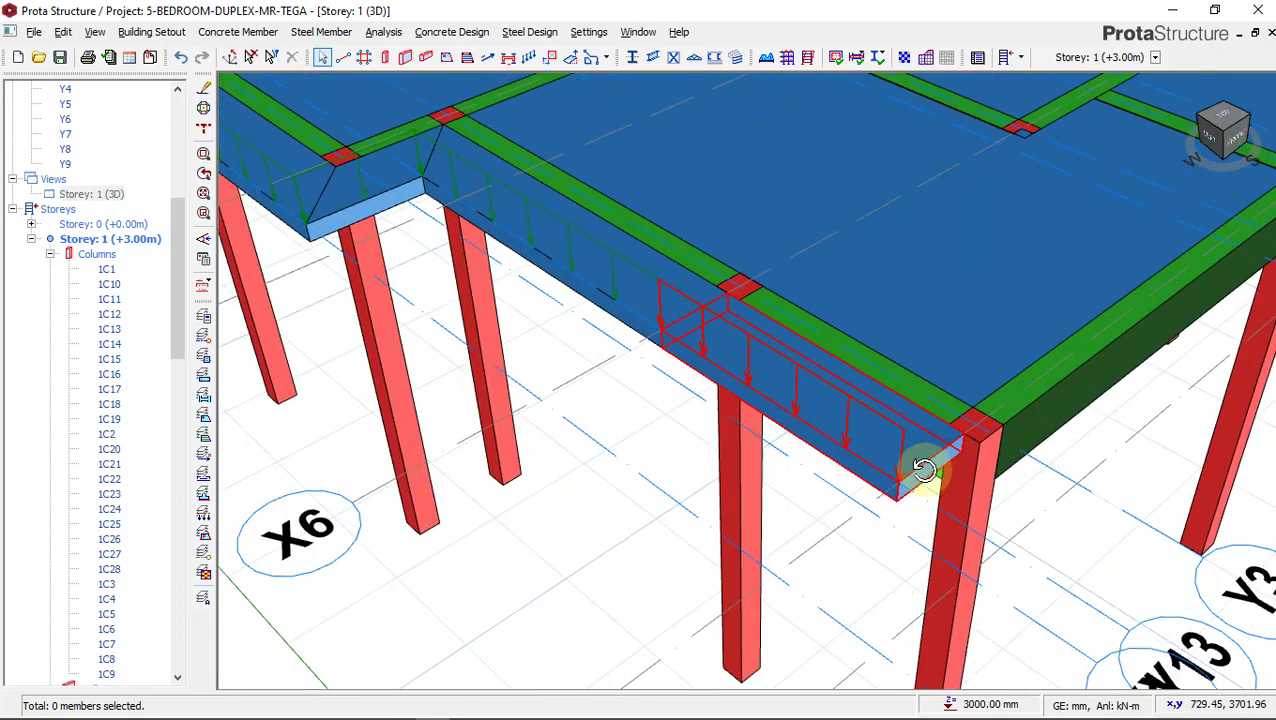
pyautogui.scroll(-3, 905, 467)
pyautogui.moveTo(891, 464)
pyautogui.mouseDown(button='middle')
pyautogui.moveTo(843, 430)
pyautogui.moveTo(857, 418)
pyautogui.moveTo(672, 316)
pyautogui.moveTo(678, 412)
pyautogui.moveTo(718, 455)
pyautogui.moveTo(709, 401)
pyautogui.moveTo(655, 373)
pyautogui.moveTo(802, 386)
pyautogui.moveTo(906, 376)
pyautogui.moveTo(755, 393)
pyautogui.mouseUp(button='middle')
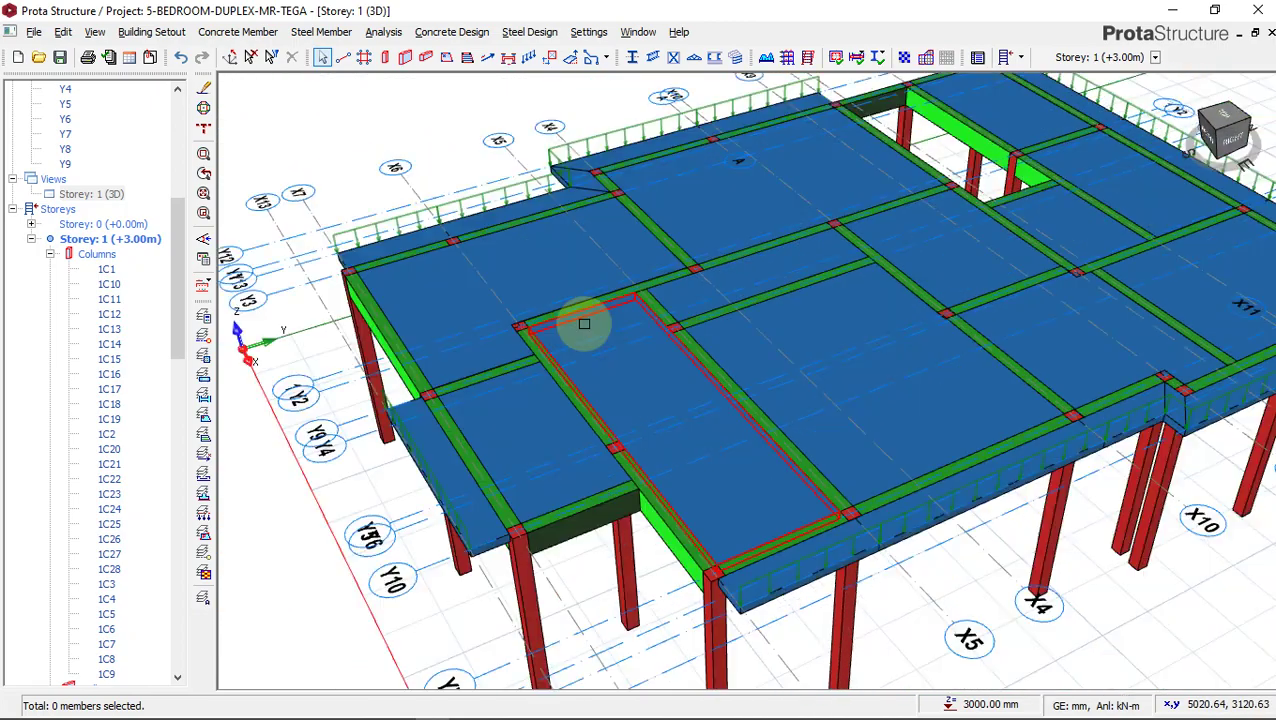
pyautogui.moveTo(584, 323); pyautogui.dragTo(591, 404, button='middle')
pyautogui.moveTo(643, 446); pyautogui.dragTo(757, 309, button='middle')
pyautogui.scroll(3, 631, 254)
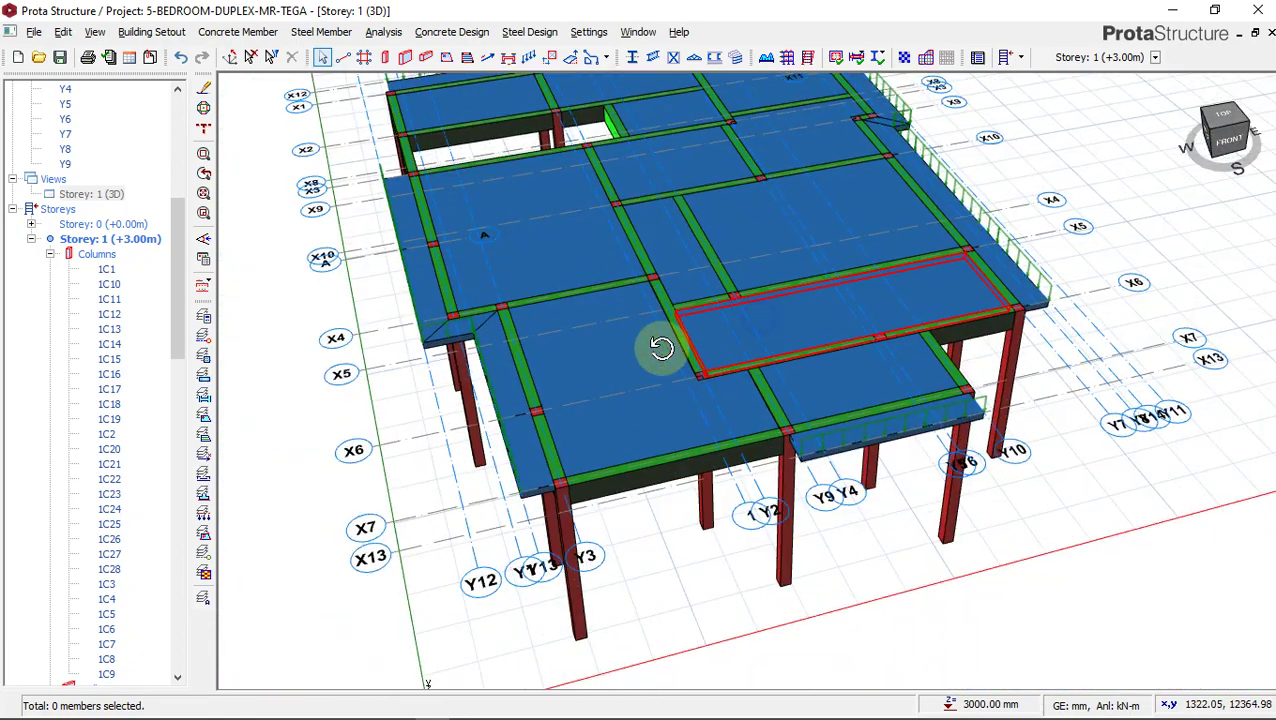
pyautogui.moveTo(661, 347); pyautogui.dragTo(680, 312, button='middle')
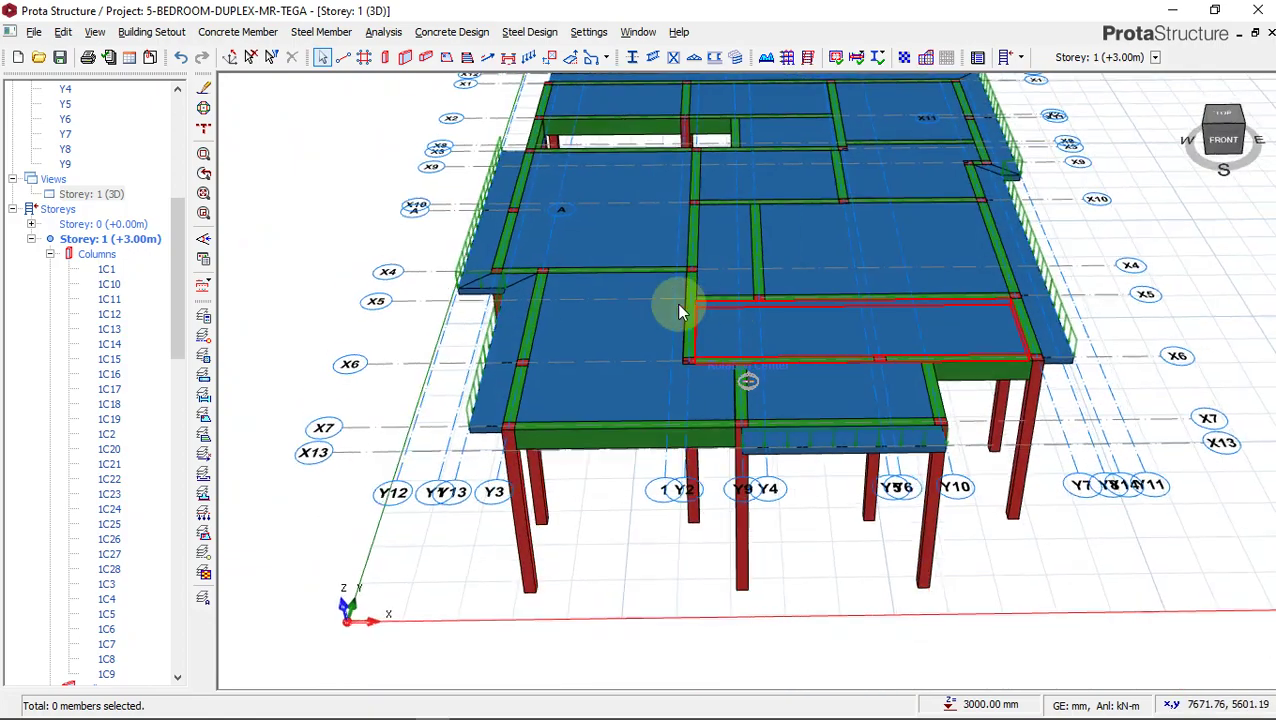
# Return the Storey 1 view from 3D to plan and look over the whole floor layout.
pyautogui.click(117, 195)
pyautogui.rightClick(113, 197)
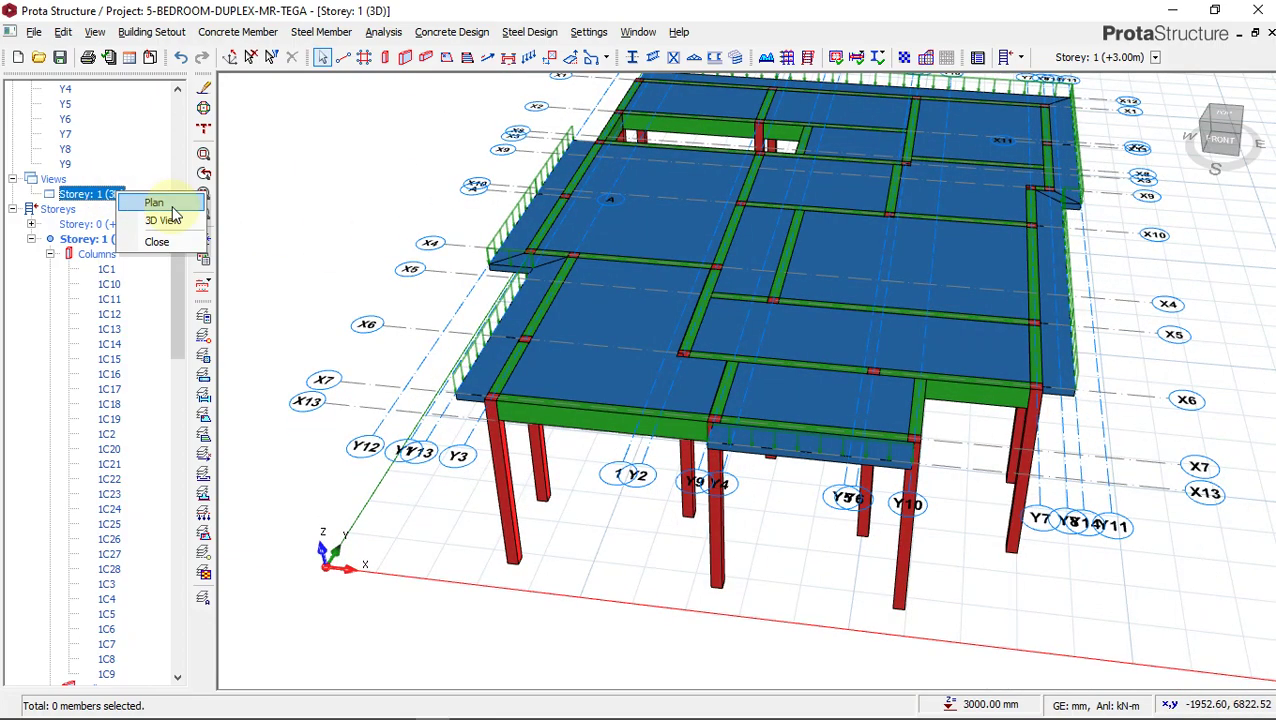
pyautogui.click(150, 205)
pyautogui.scroll(1, 778, 386)
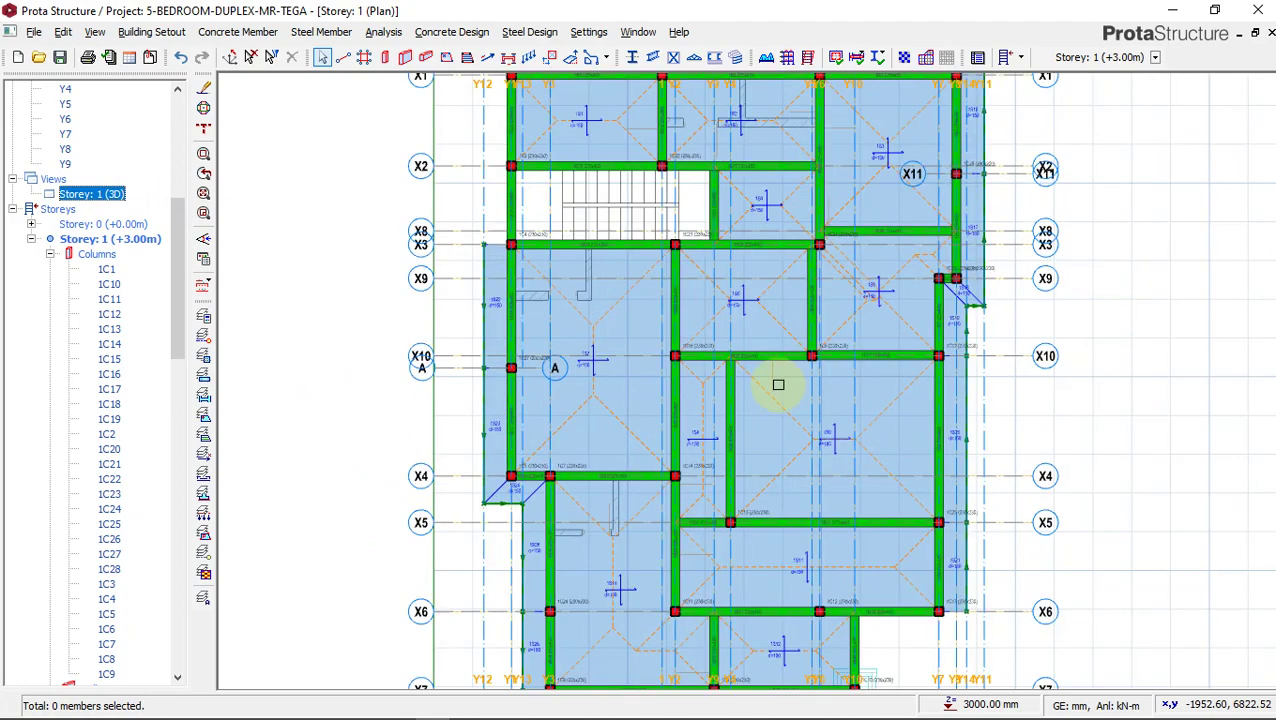
pyautogui.scroll(-1, 767, 366)
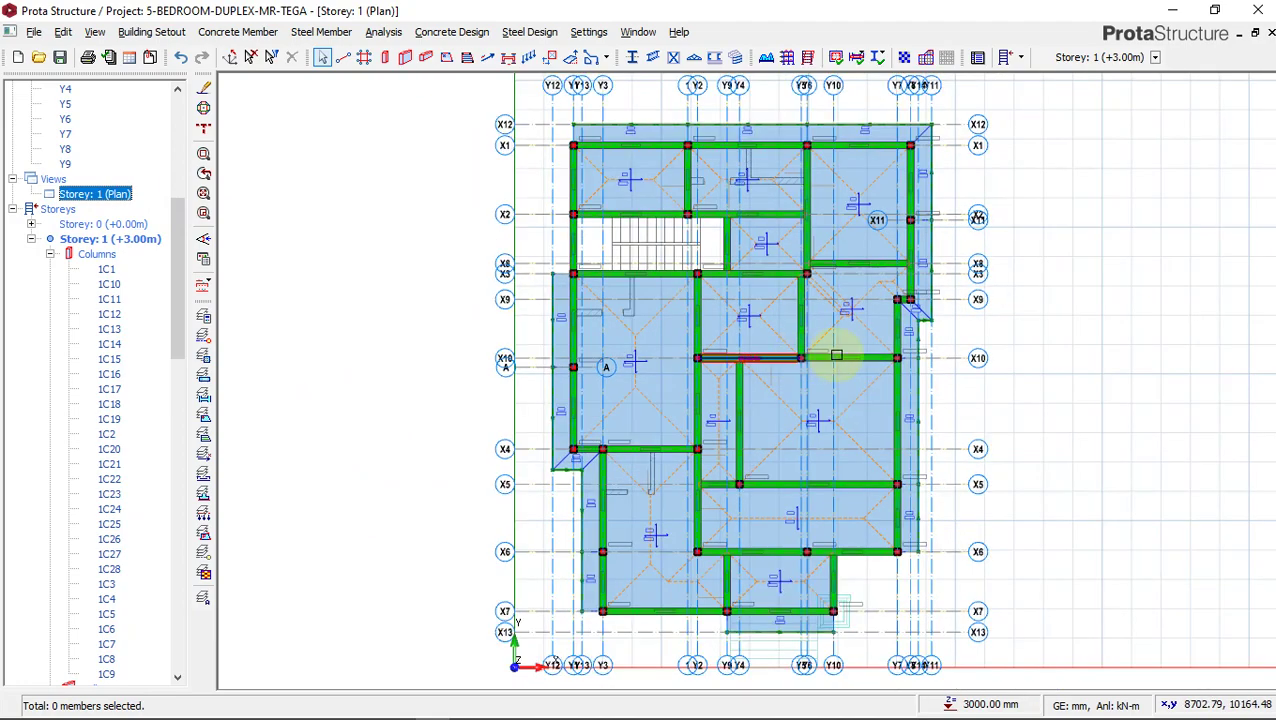